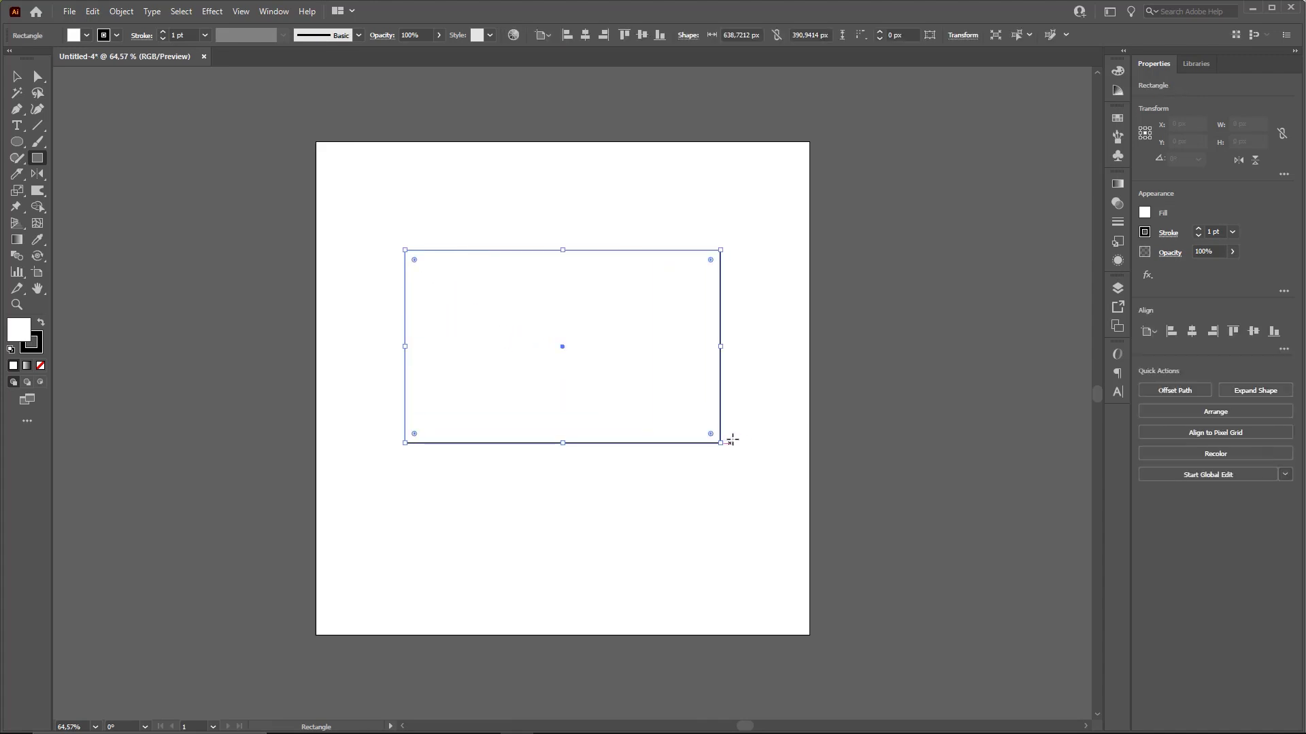
# Set the rectangle's size to 650 px wide and 400 px high, and deselect it
pyautogui.press('v')
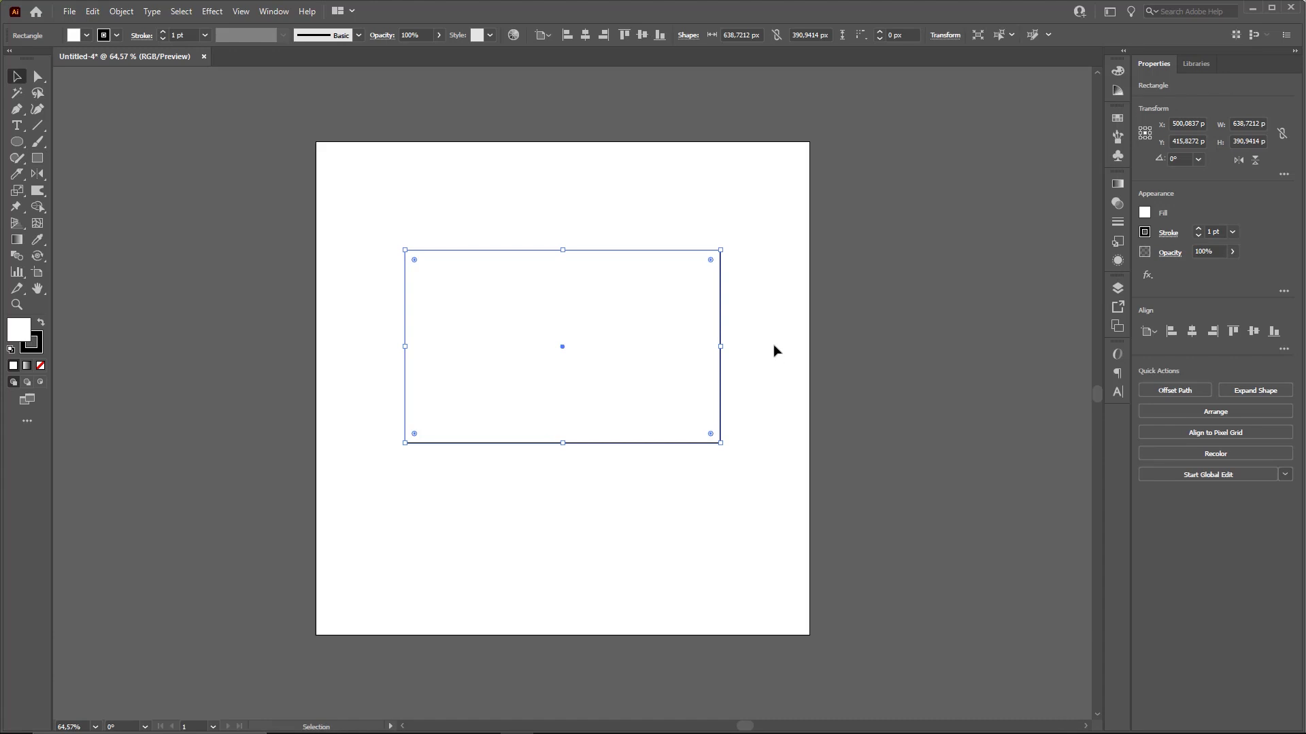
pyautogui.press('ctrl')
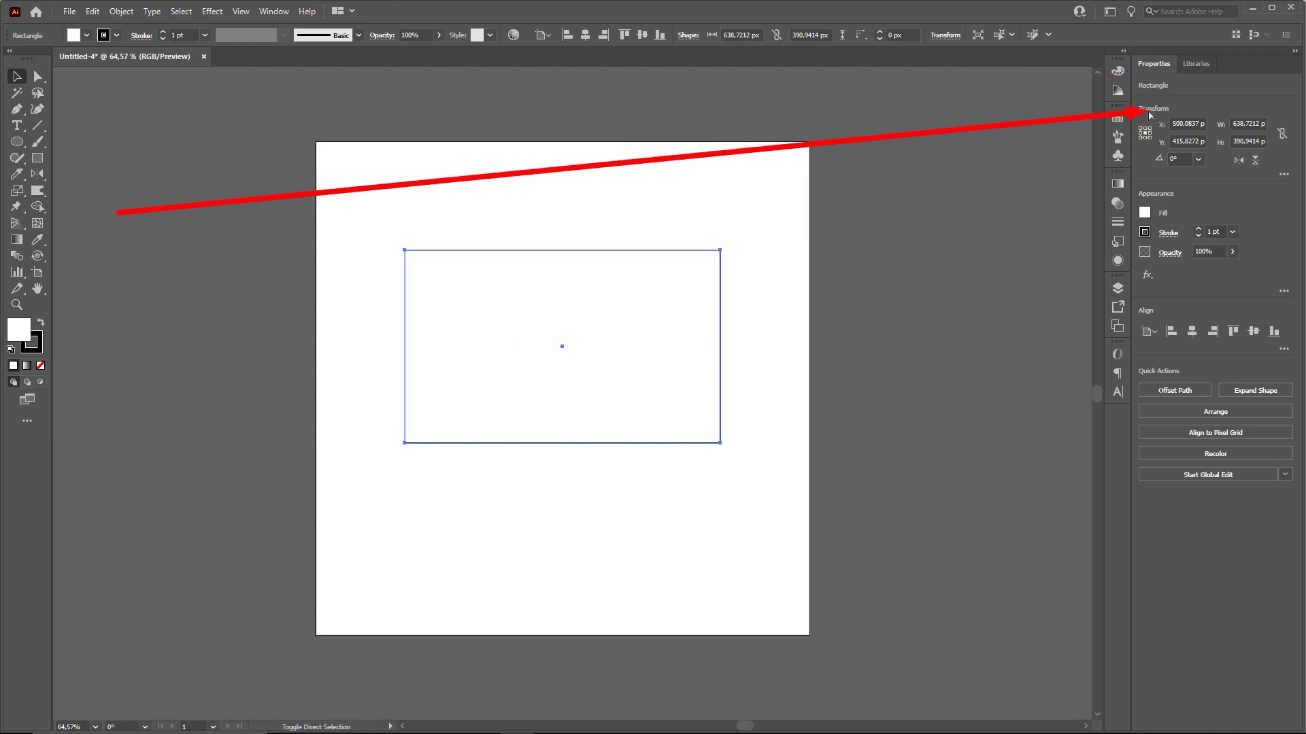
pyautogui.click(1245, 124)
pyautogui.write('6')
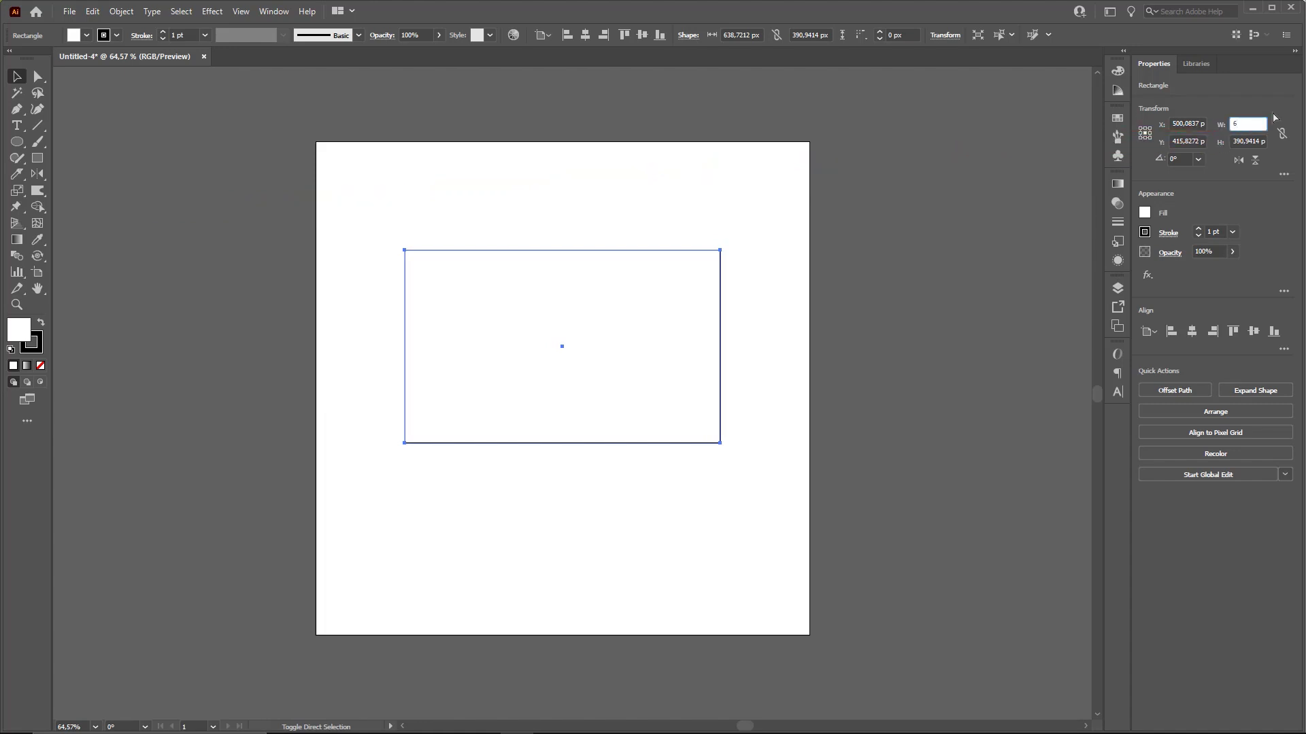
pyautogui.write('50')
pyautogui.press('Tab')
pyautogui.write('450')
pyautogui.press('Return')
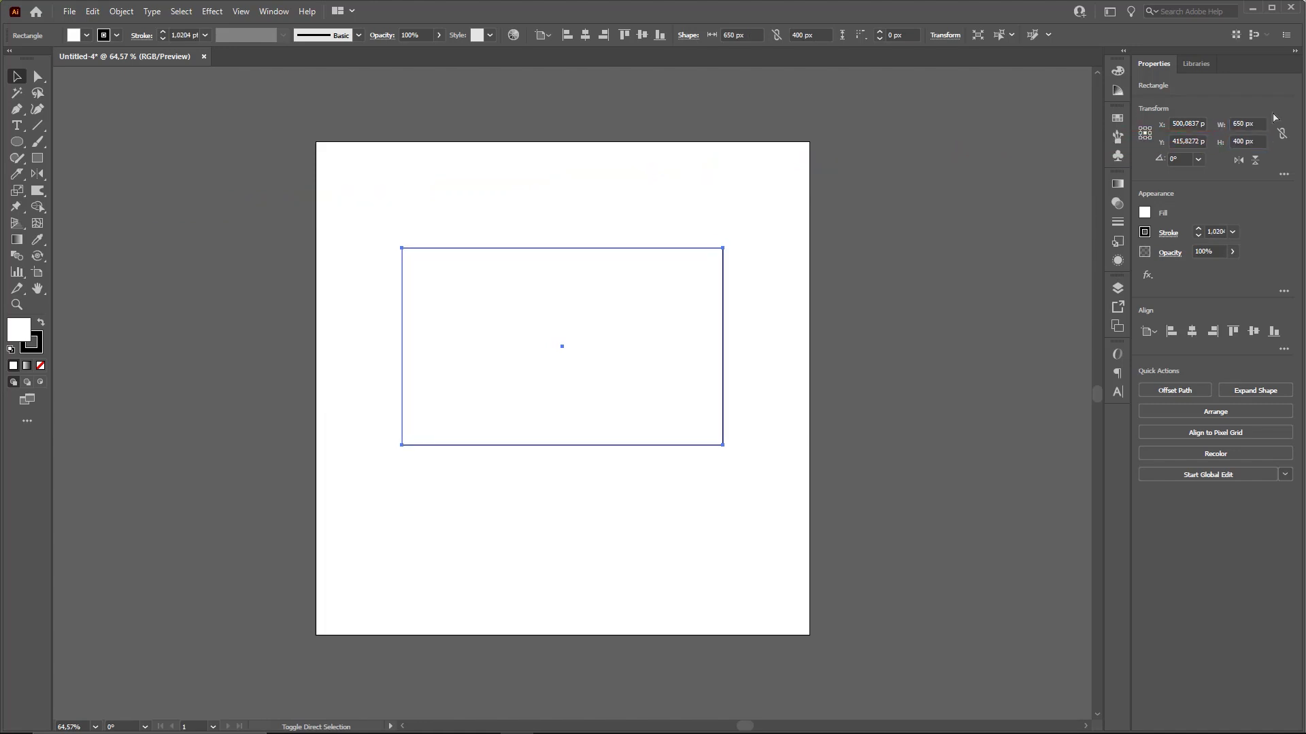
pyautogui.click(812, 331)
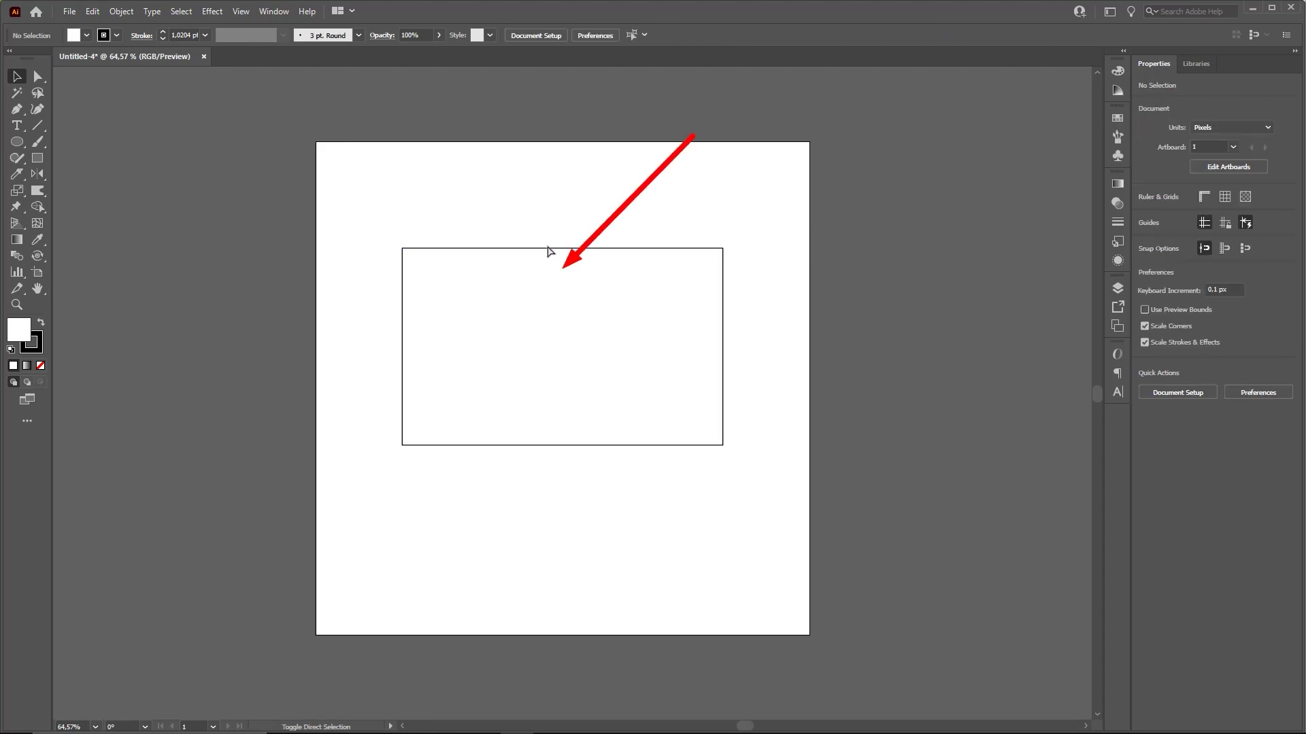
# Round all four corners of the rectangle to a radius of about 19 px
pyautogui.click(438, 264)
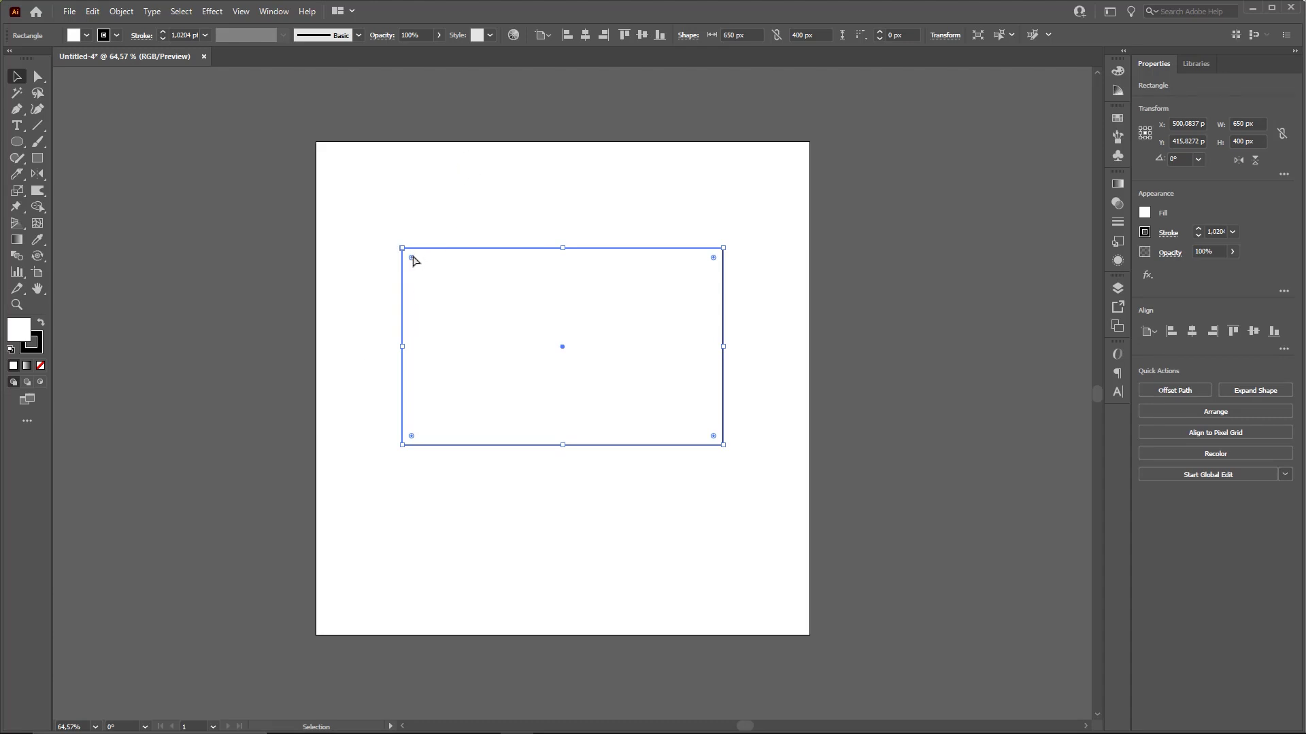
pyautogui.moveTo(412, 259)
pyautogui.mouseDown()
pyautogui.moveTo(491, 296)
pyautogui.moveTo(393, 239)
pyautogui.moveTo(413, 259)
pyautogui.mouseUp()
pyautogui.click(814, 282)
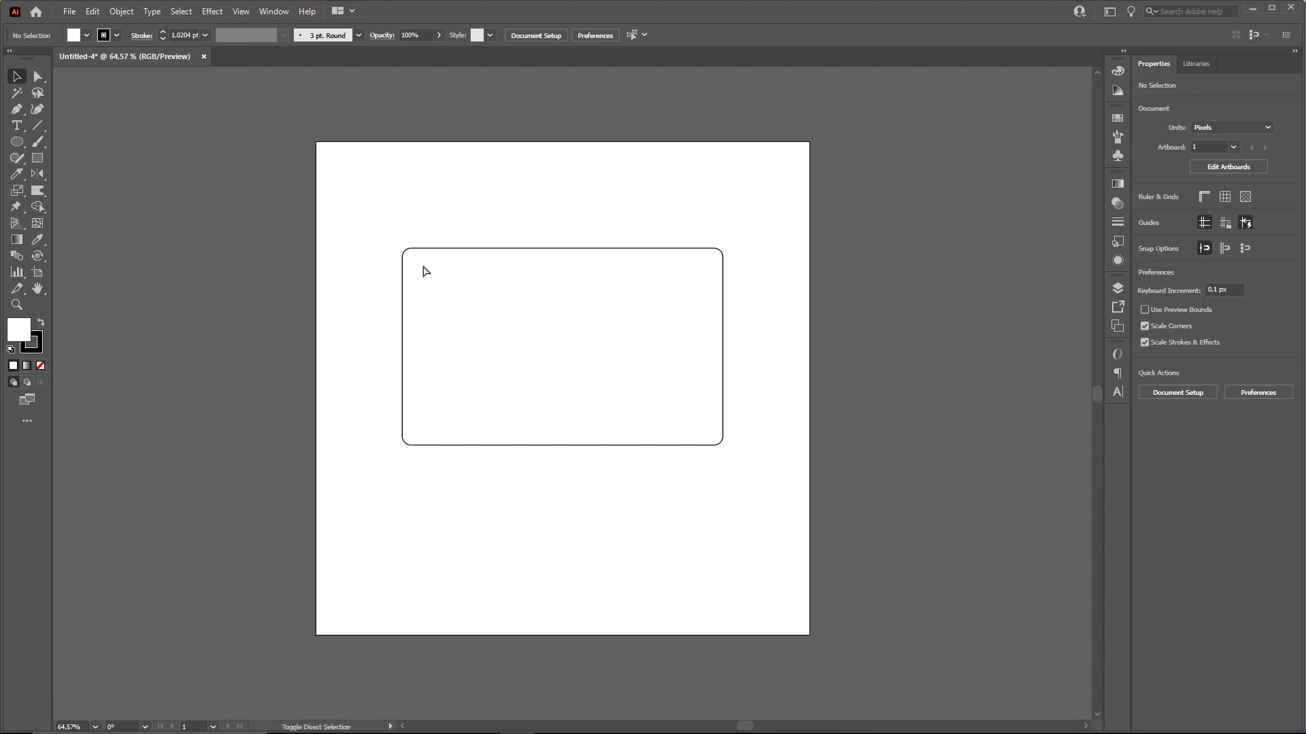
pyautogui.moveTo(423, 272)
pyautogui.mouseDown()
pyautogui.moveTo(427, 343)
pyautogui.moveTo(427, 273)
pyautogui.moveTo(698, 270)
pyautogui.moveTo(699, 370)
pyautogui.mouseUp()
pyautogui.moveTo(417, 339)
pyautogui.mouseDown()
pyautogui.moveTo(510, 378)
pyautogui.moveTo(712, 369)
pyautogui.mouseUp()
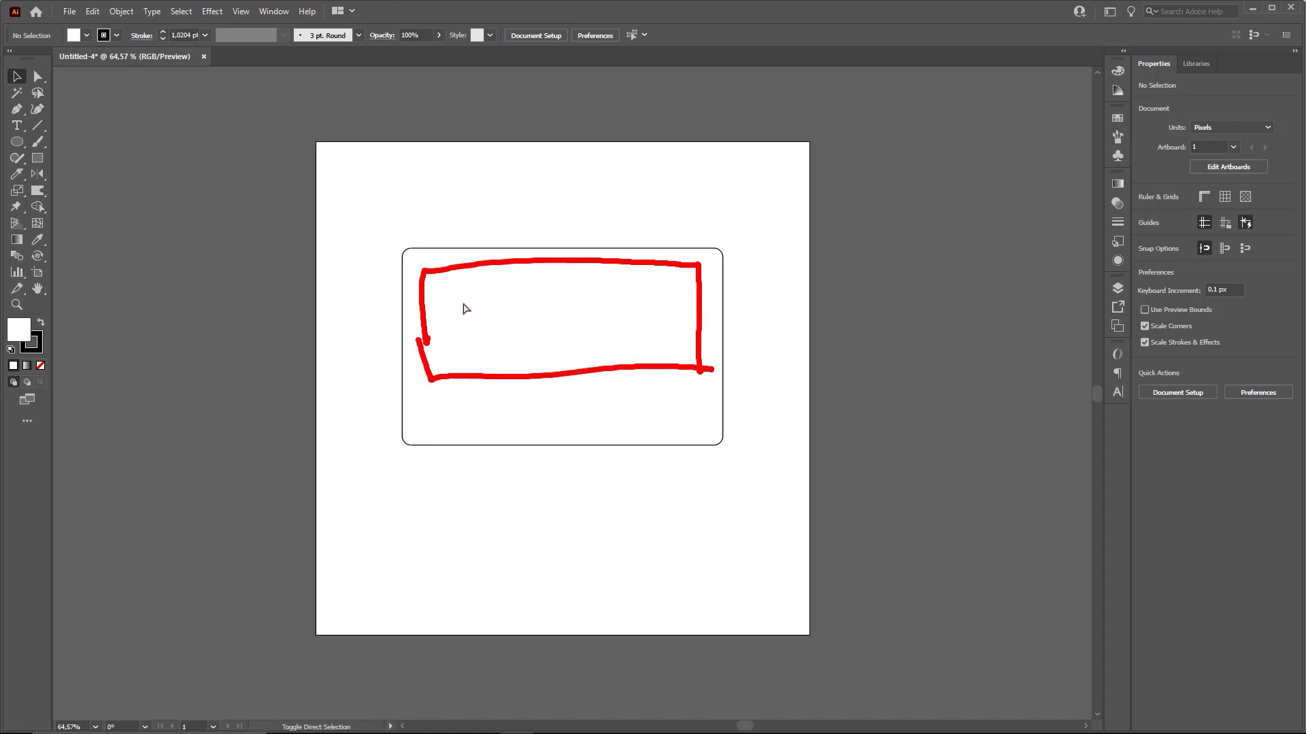
pyautogui.moveTo(452, 292)
pyautogui.mouseDown()
pyautogui.moveTo(452, 350)
pyautogui.moveTo(668, 295)
pyautogui.moveTo(496, 351)
pyautogui.moveTo(457, 349)
pyautogui.mouseUp()
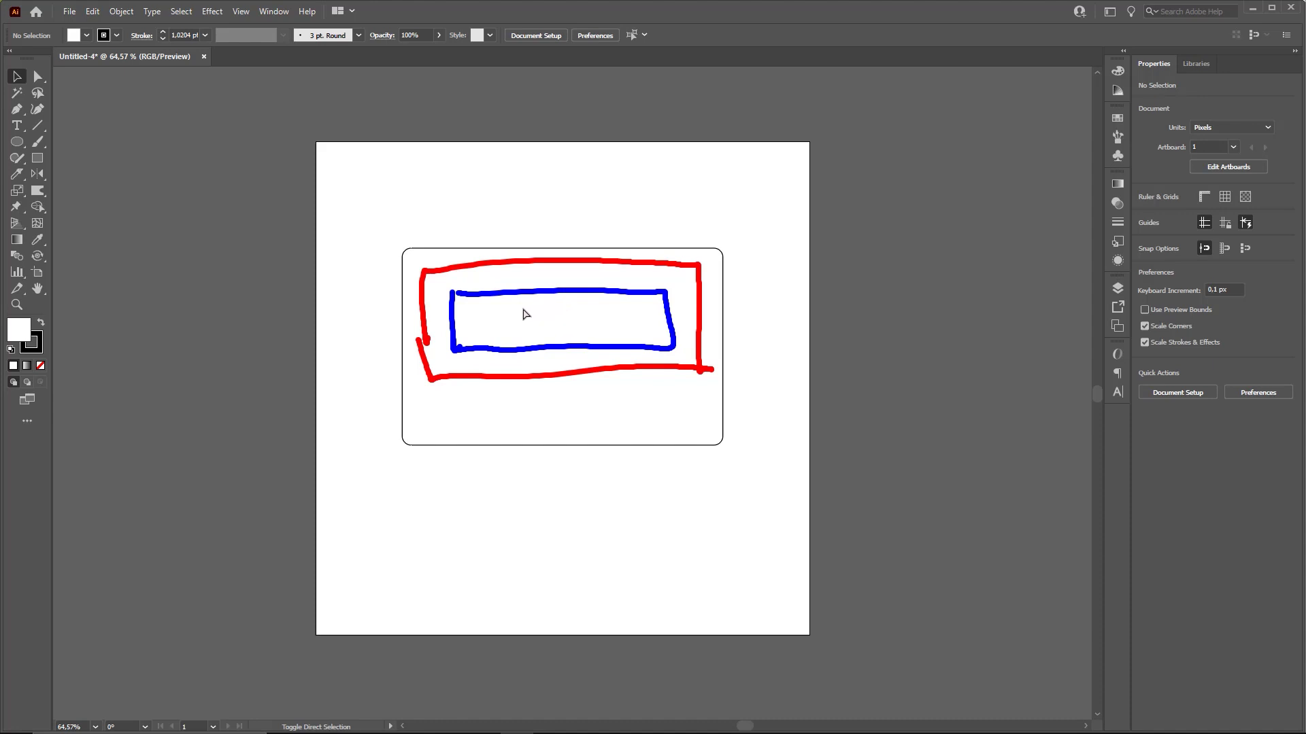
pyautogui.moveTo(525, 310)
pyautogui.mouseDown()
pyautogui.moveTo(542, 333)
pyautogui.moveTo(522, 332)
pyautogui.mouseUp()
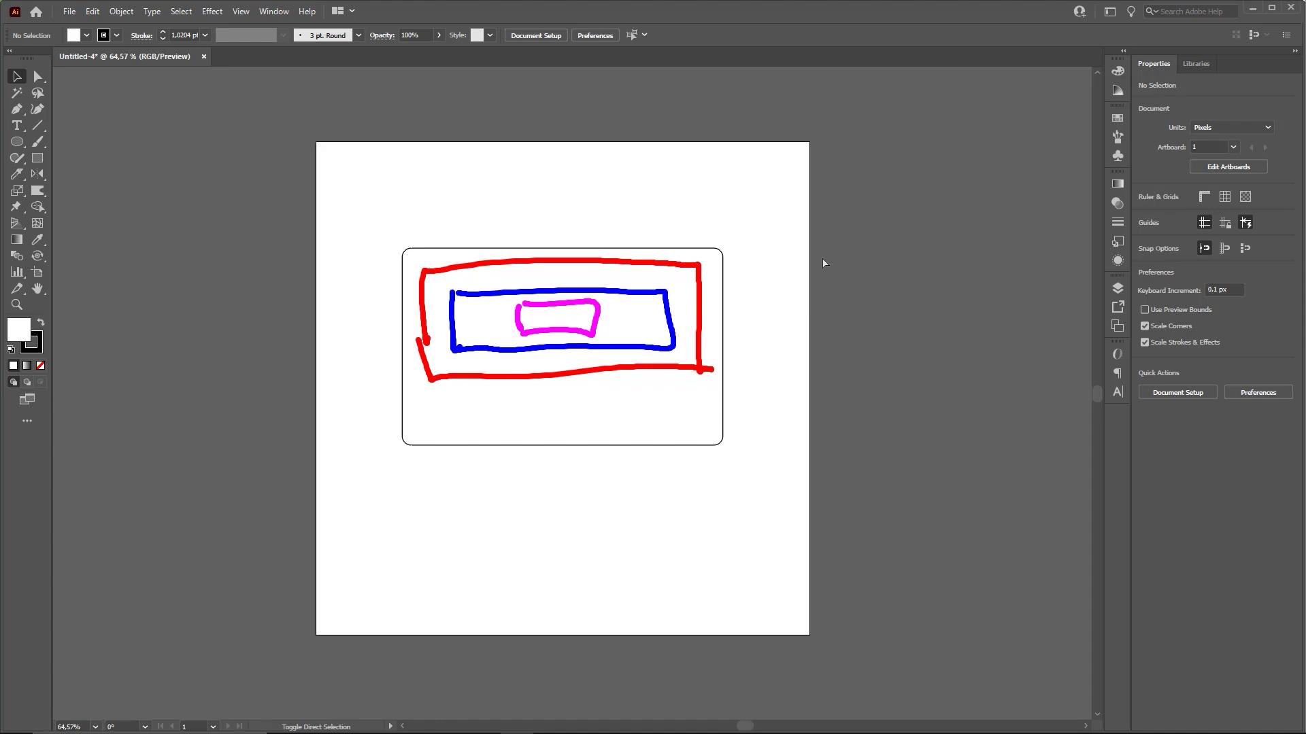
pyautogui.hotkey('ctrl', 'z')
pyautogui.hotkey('ctrl', 'z')
pyautogui.hotkey('ctrl', 'z')
pyautogui.hotkey('ctrl', 'z')
pyautogui.hotkey('ctrl', 'z')
pyautogui.hotkey('ctrl', 'z')
pyautogui.hotkey('ctrl', 'z')
pyautogui.hotkey('ctrl', 'z')
pyautogui.hotkey('ctrl', 'z')
pyautogui.hotkey('ctrl', 'z')
pyautogui.hotkey('ctrl', 'z')
pyautogui.hotkey('ctrl', 'z')
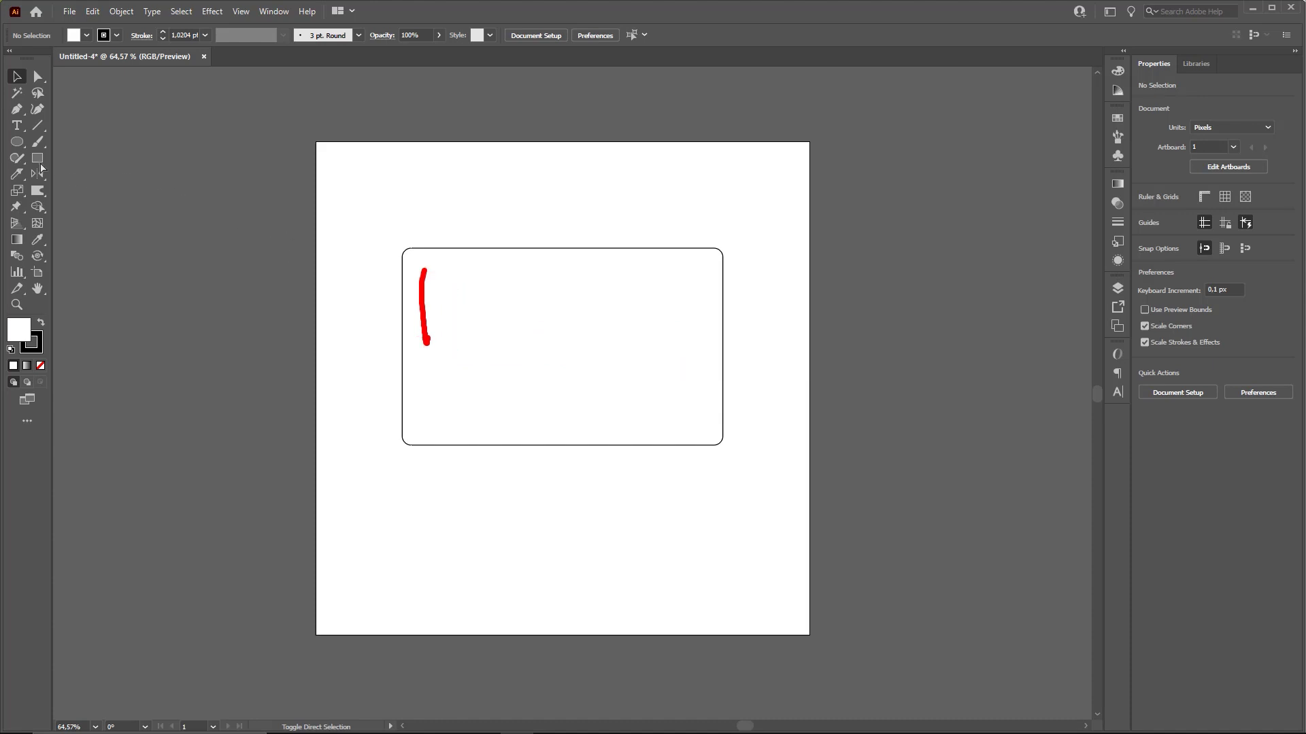
pyautogui.moveTo(57, 158); pyautogui.dragTo(32, 144)
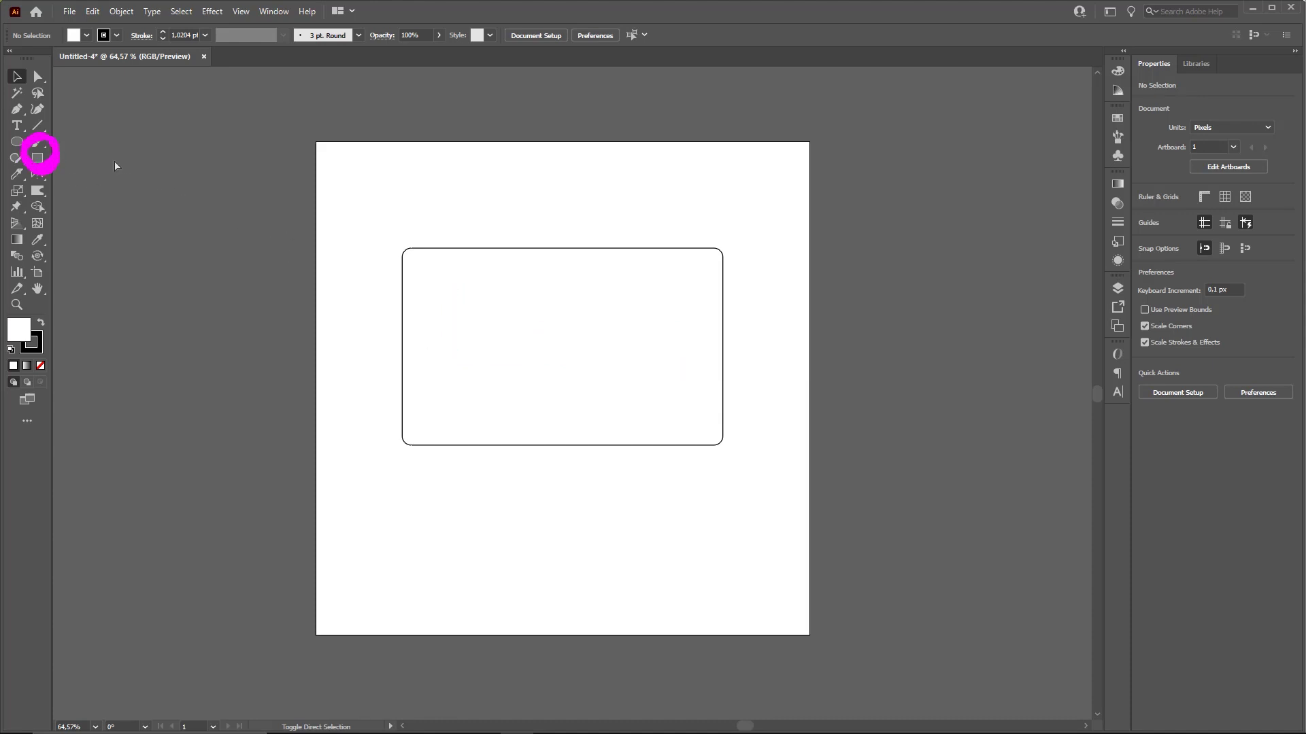
pyautogui.hotkey('ctrl', 'z')
pyautogui.moveTo(32, 98); pyautogui.dragTo(22, 78)
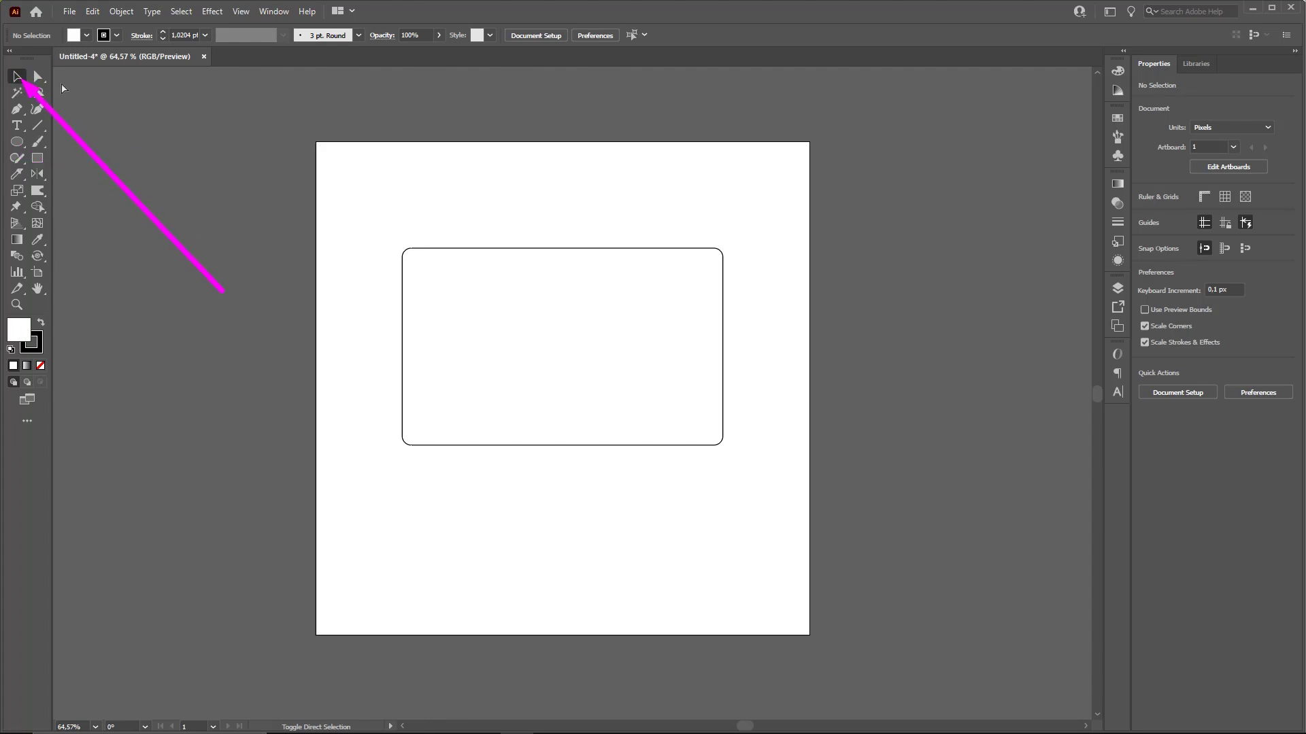
pyautogui.press('Escape')
# Try to make a scaled-down copy of the rounded rectangle, about 585 by 196 px, and undo it
pyautogui.click(590, 253)
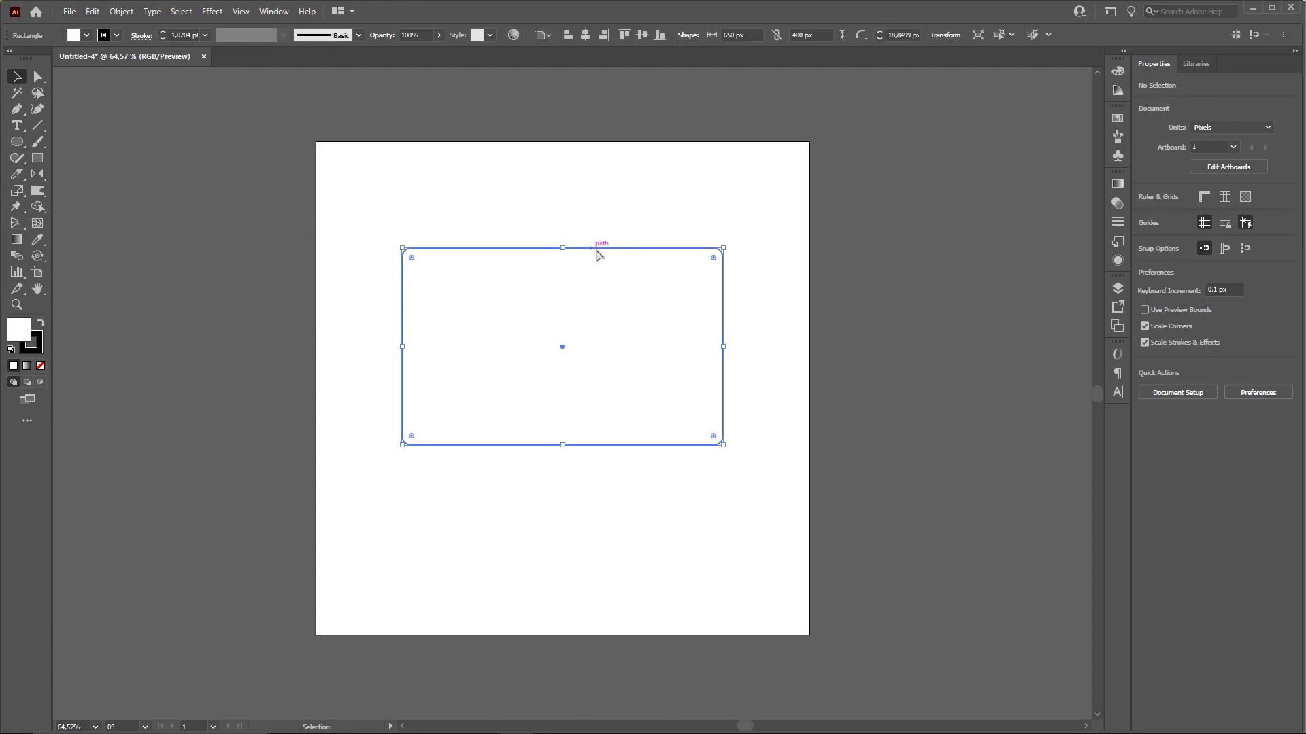
pyautogui.press('ctrl')
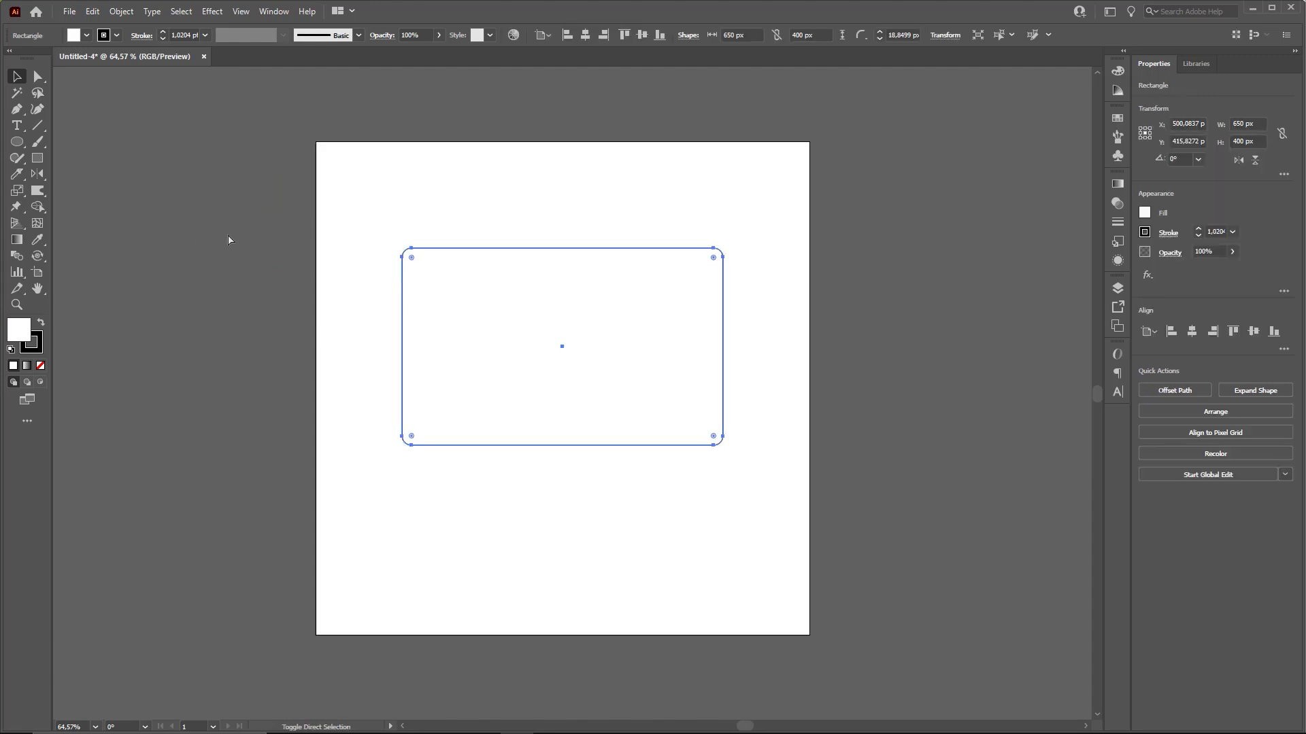
pyautogui.click(17, 191)
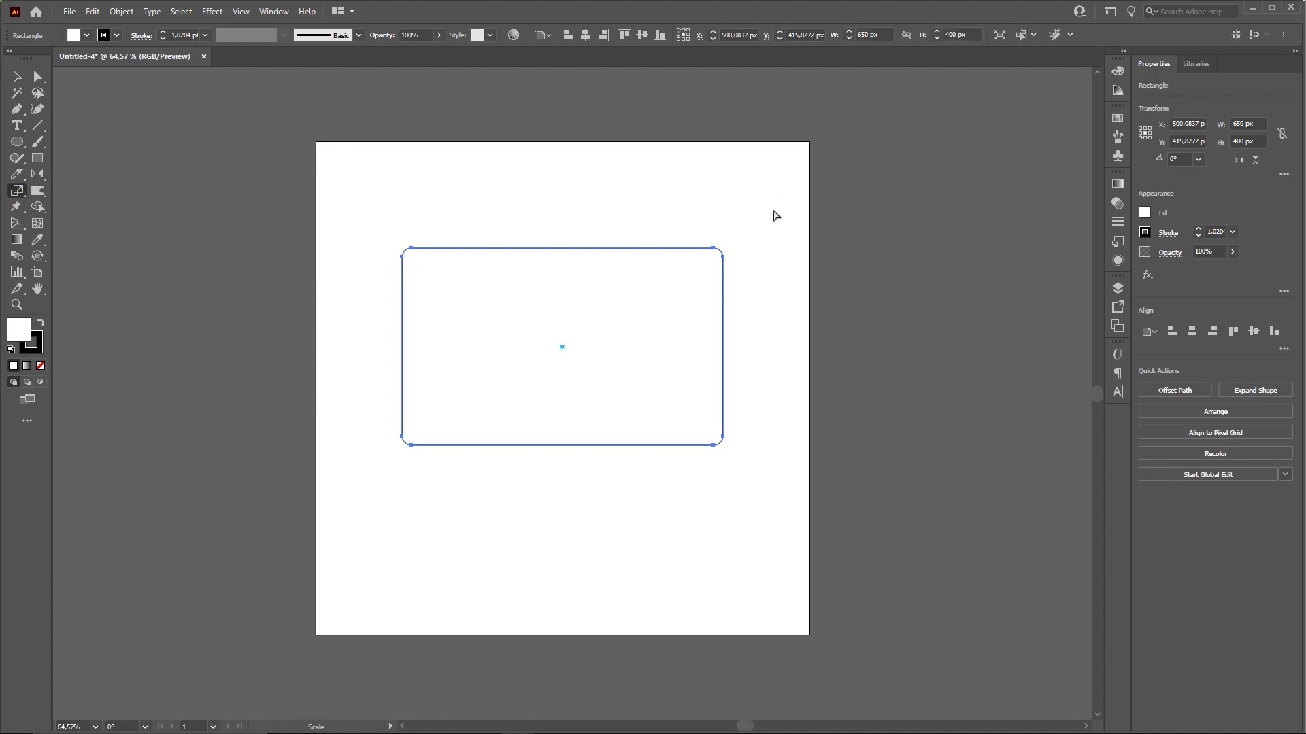
pyautogui.moveTo(773, 216); pyautogui.dragTo(787, 278)
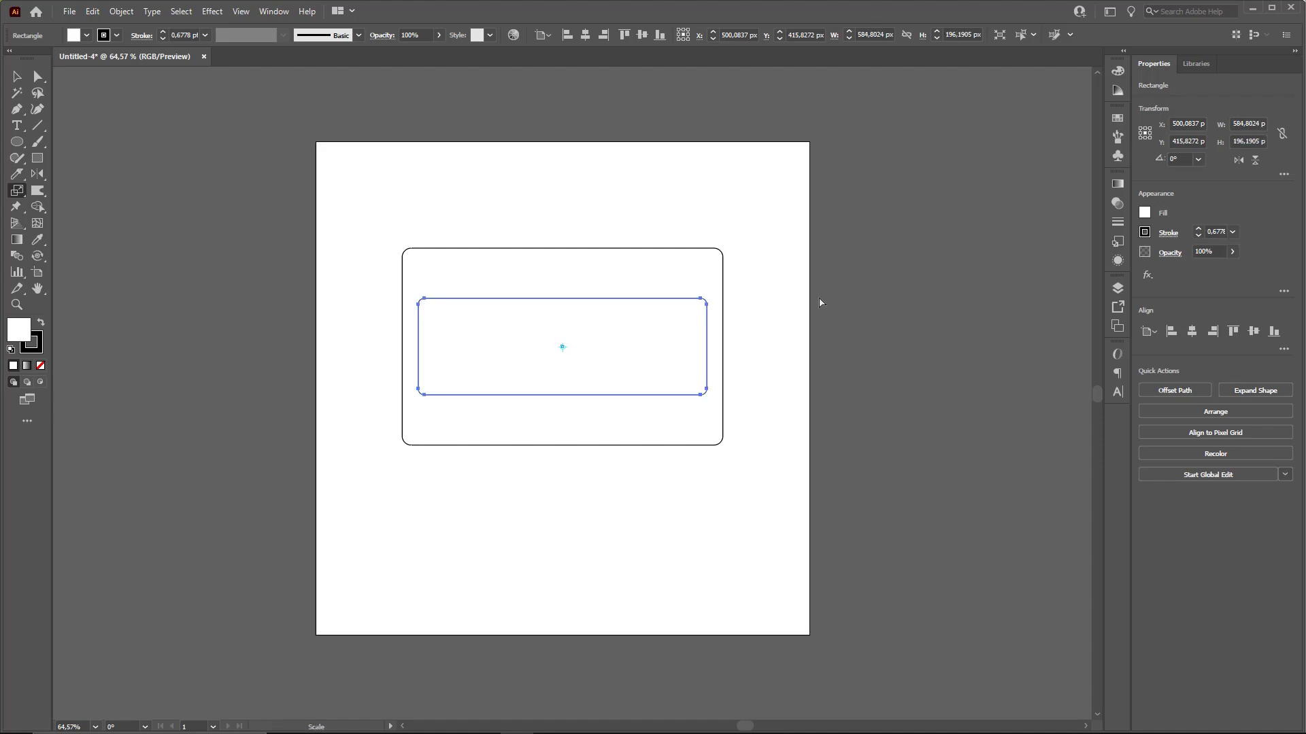
pyautogui.hotkey('ctrl', 'z')
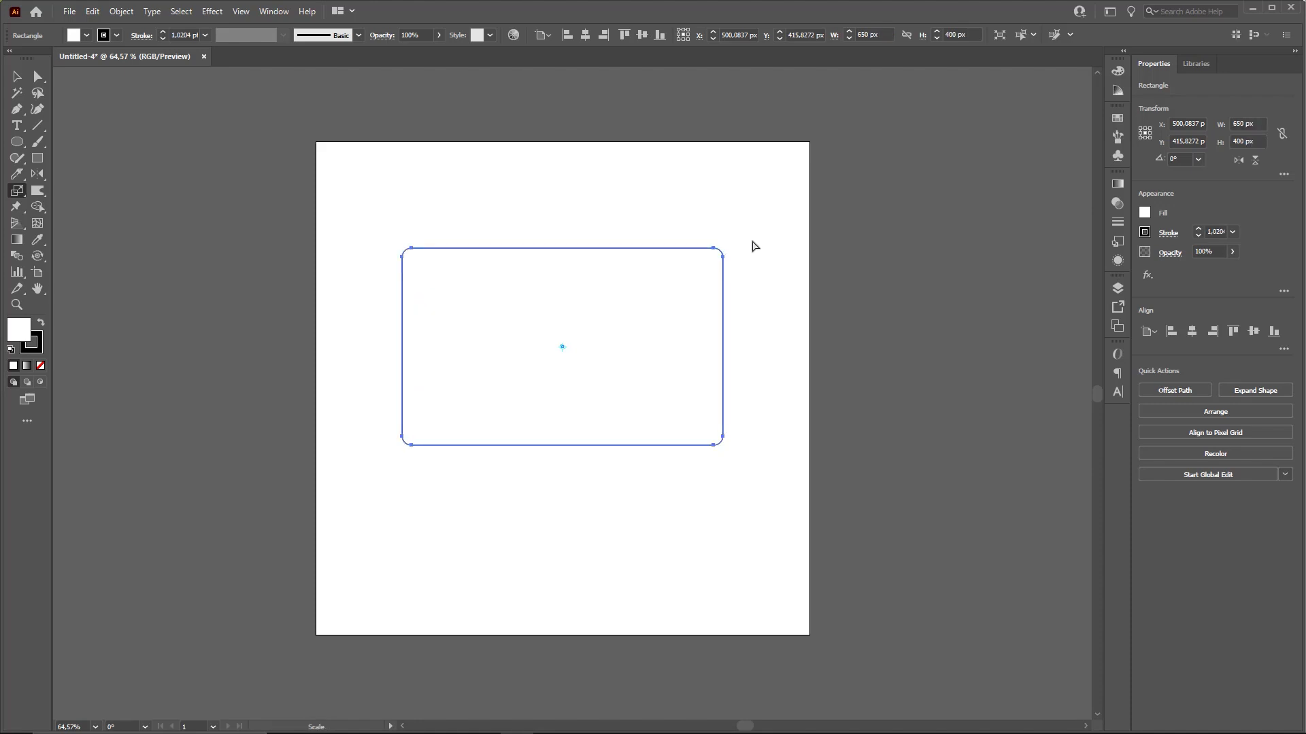
# Try to scale the rounded rectangle itself down to about 531 by 183 px, and undo the change
pyautogui.press('v')
pyautogui.moveTo(752, 219); pyautogui.dragTo(699, 282)
pyautogui.click(608, 204)
pyautogui.moveTo(603, 204); pyautogui.dragTo(436, 272)
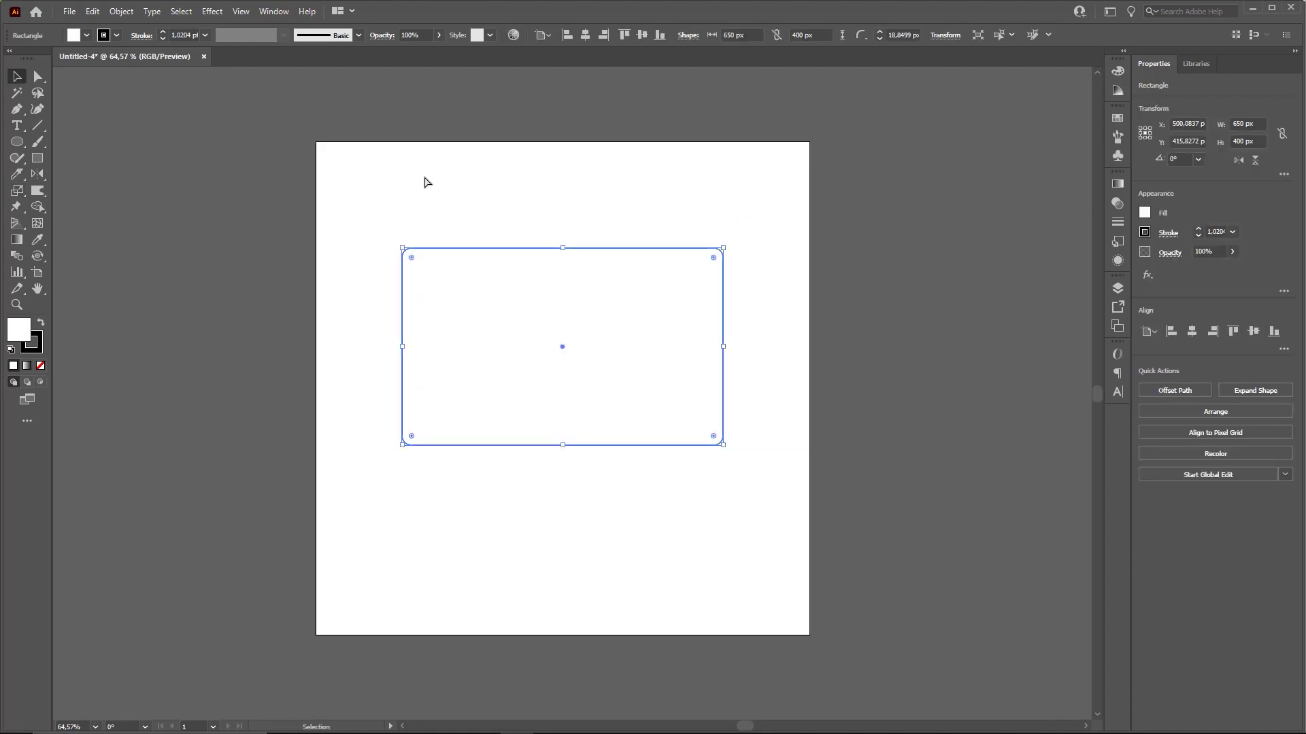
pyautogui.click(19, 192)
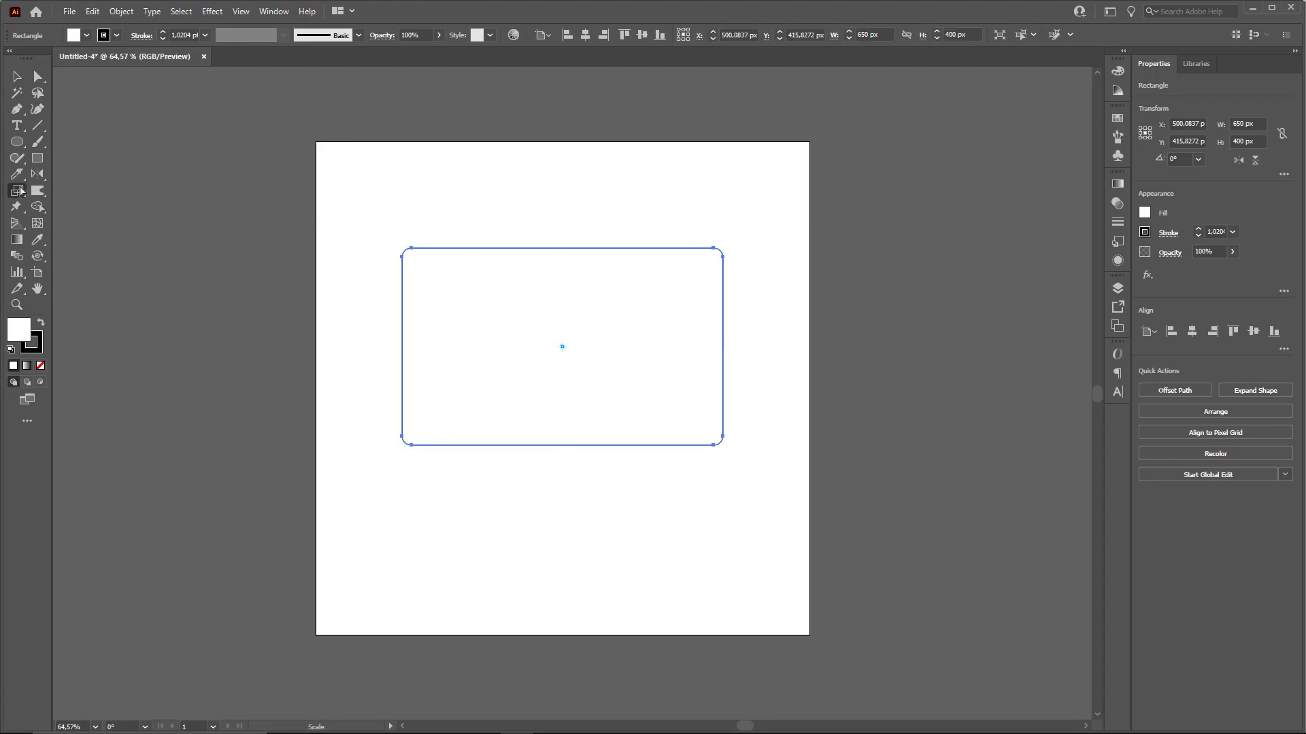
pyautogui.moveTo(780, 190); pyautogui.dragTo(707, 267)
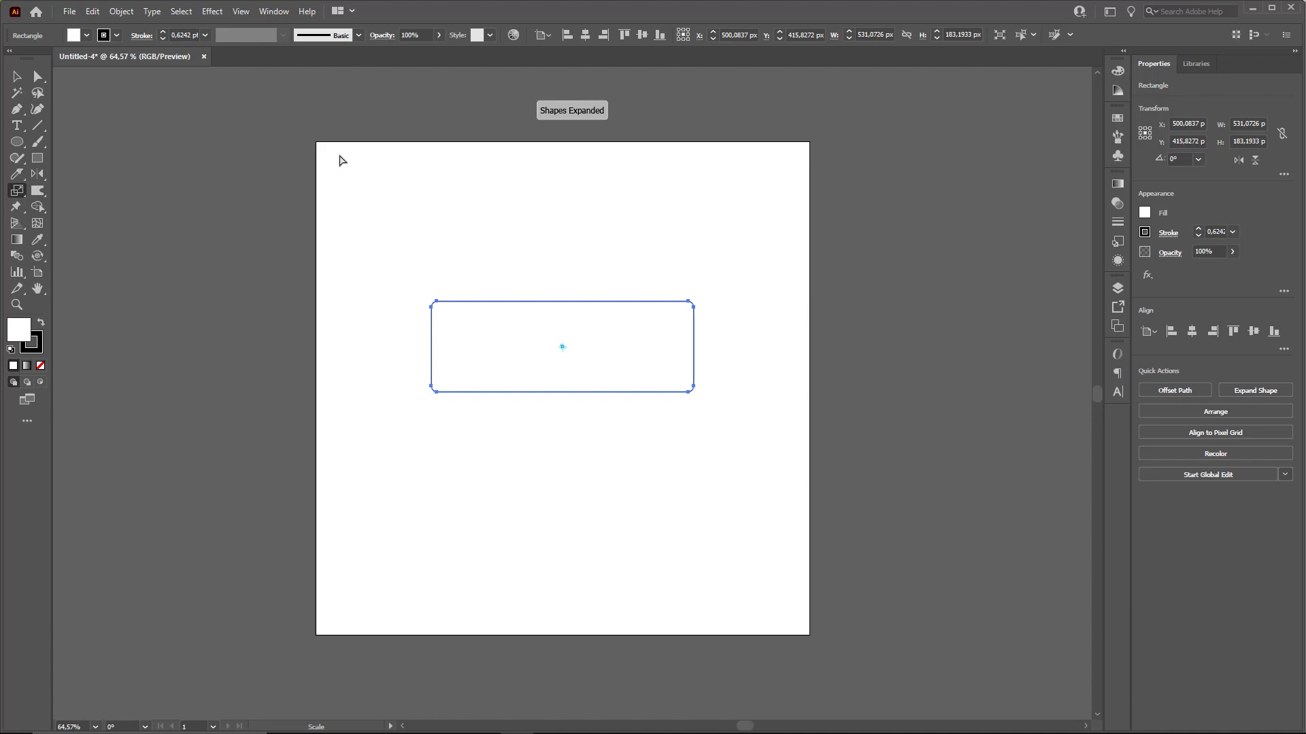
pyautogui.press('v')
pyautogui.hotkey('ctrl', 'z')
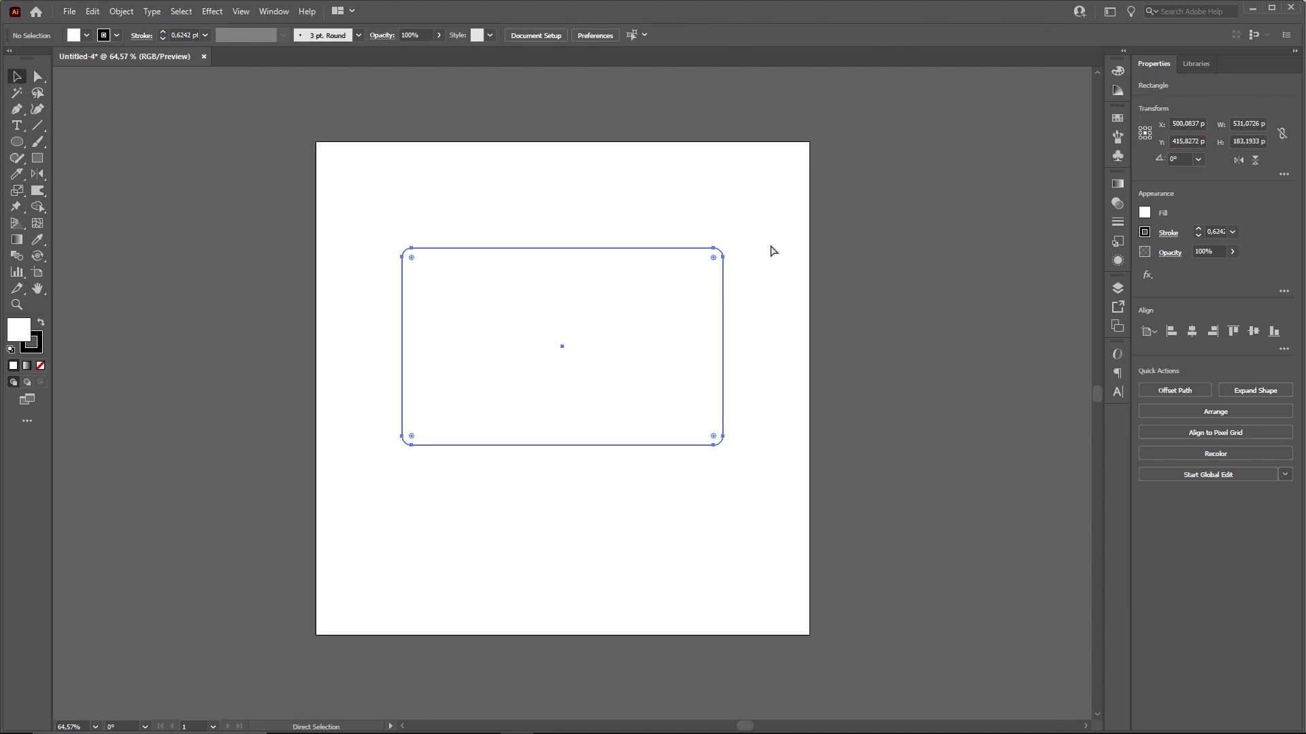
# Scale a copy of the rounded rectangle to about 589 by 198 px and move it up near the original's upper edge
pyautogui.press('s')
pyautogui.moveTo(838, 178); pyautogui.dragTo(812, 267)
pyautogui.press('v')
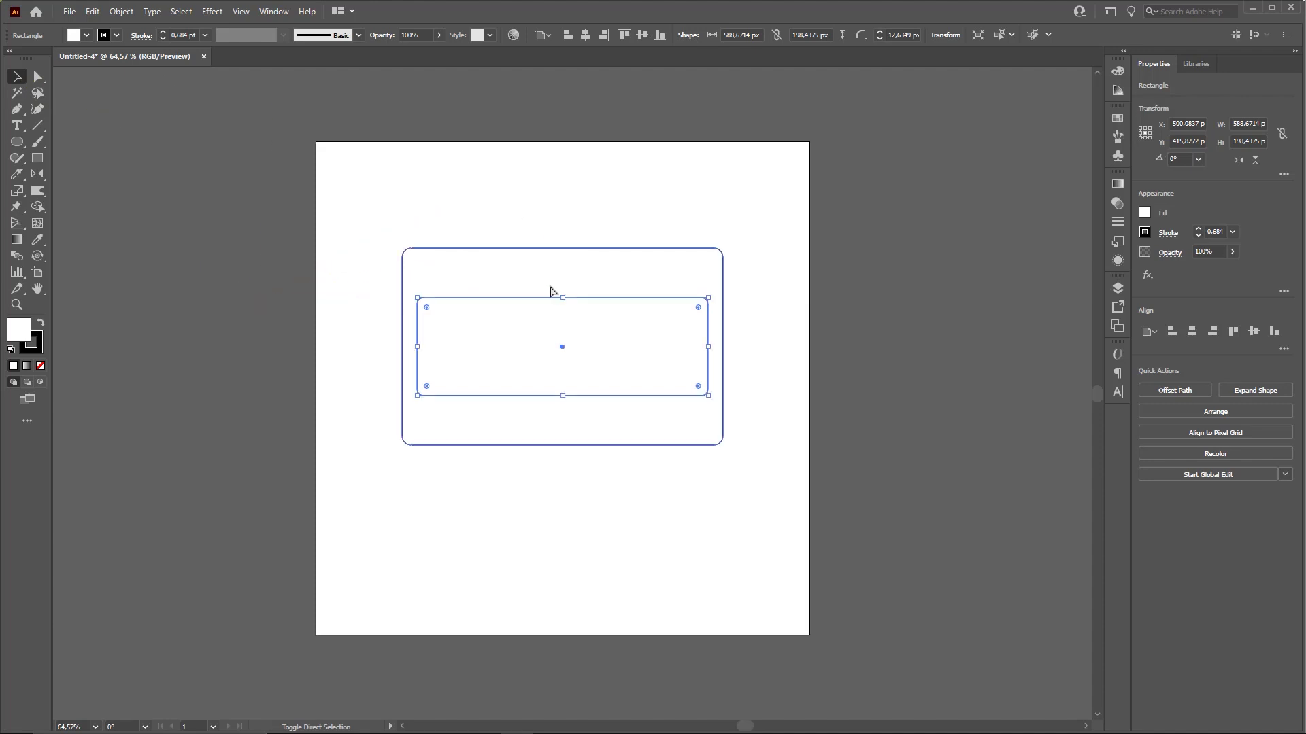
pyautogui.moveTo(551, 299); pyautogui.dragTo(549, 268)
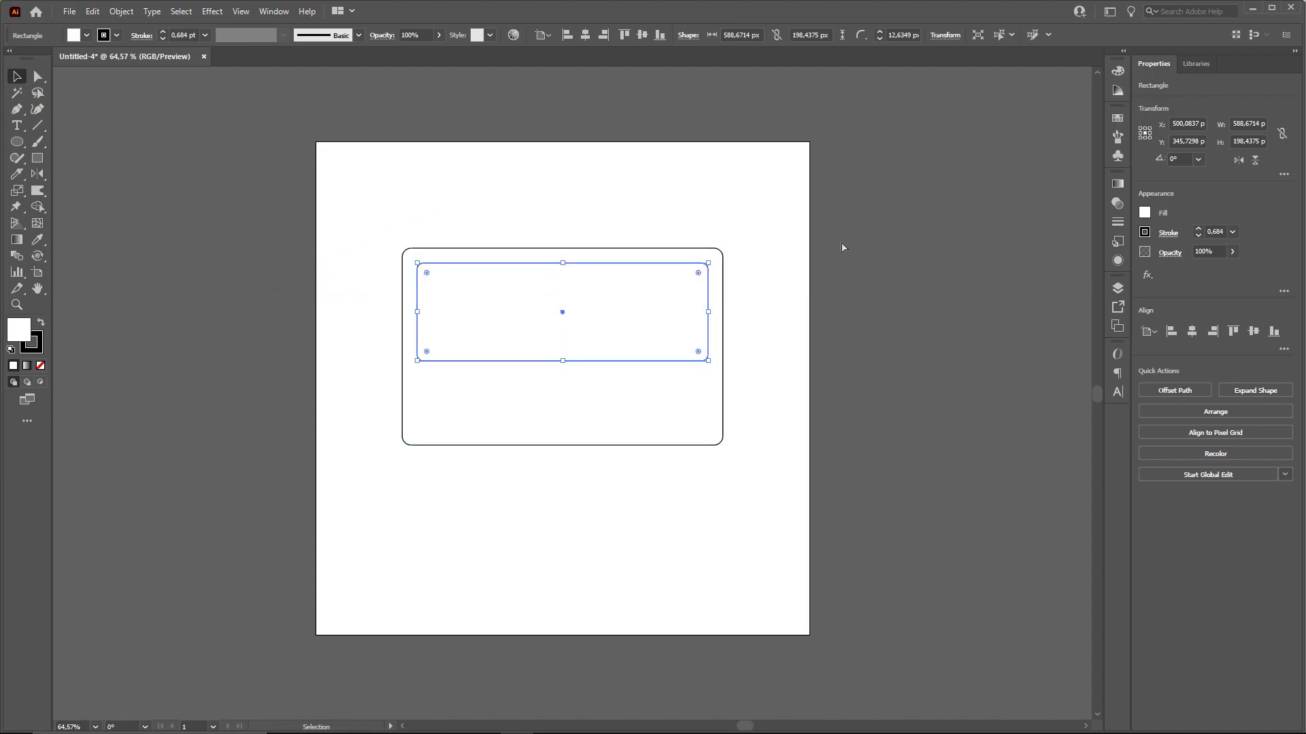
pyautogui.click(857, 255)
# Scale a copy of the inner rectangle into a flat strip of about 547 by 83 px around the same centre
pyautogui.click(709, 288)
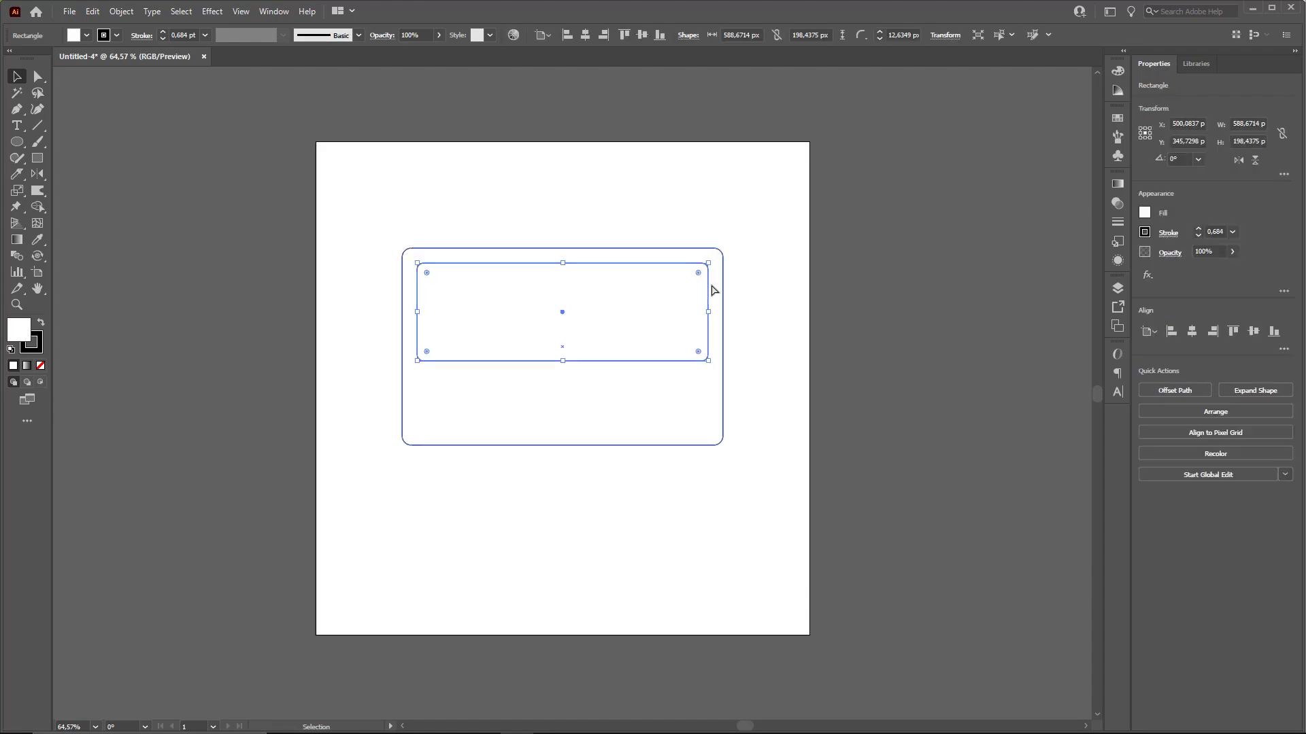
pyautogui.press('s')
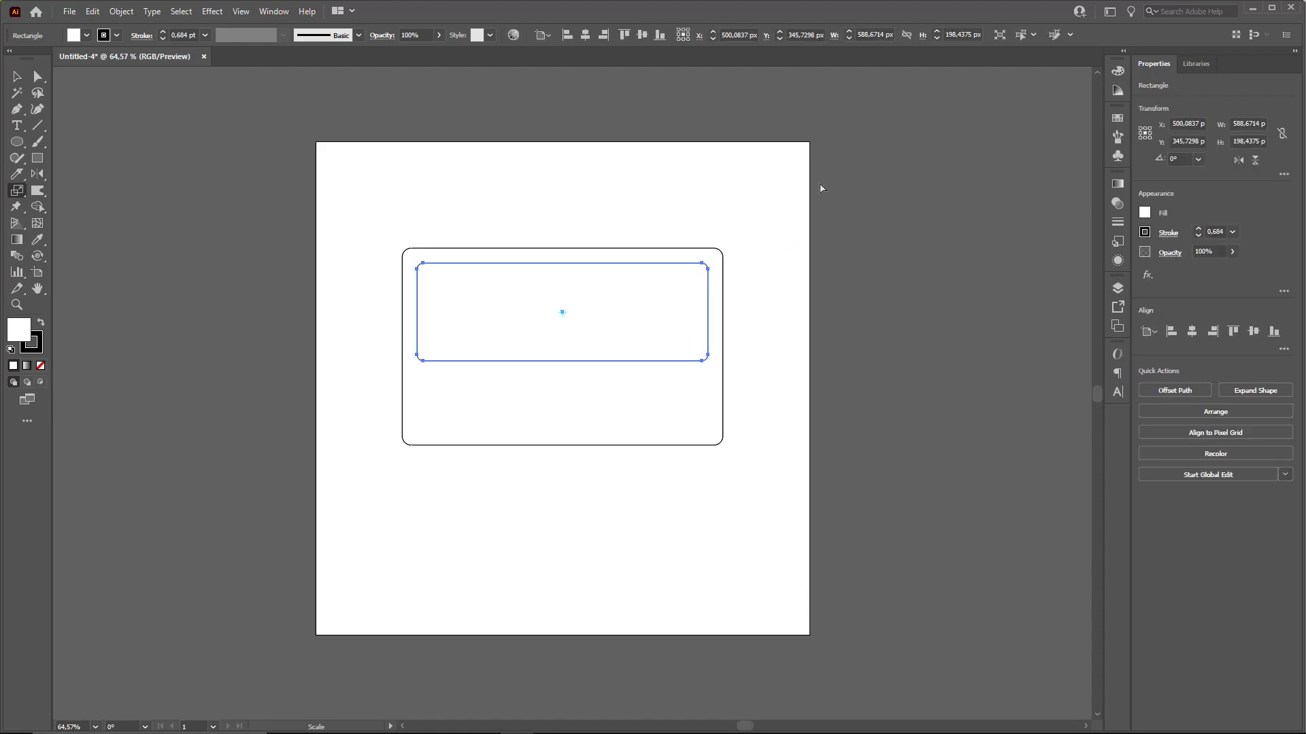
pyautogui.moveTo(821, 189); pyautogui.dragTo(786, 271)
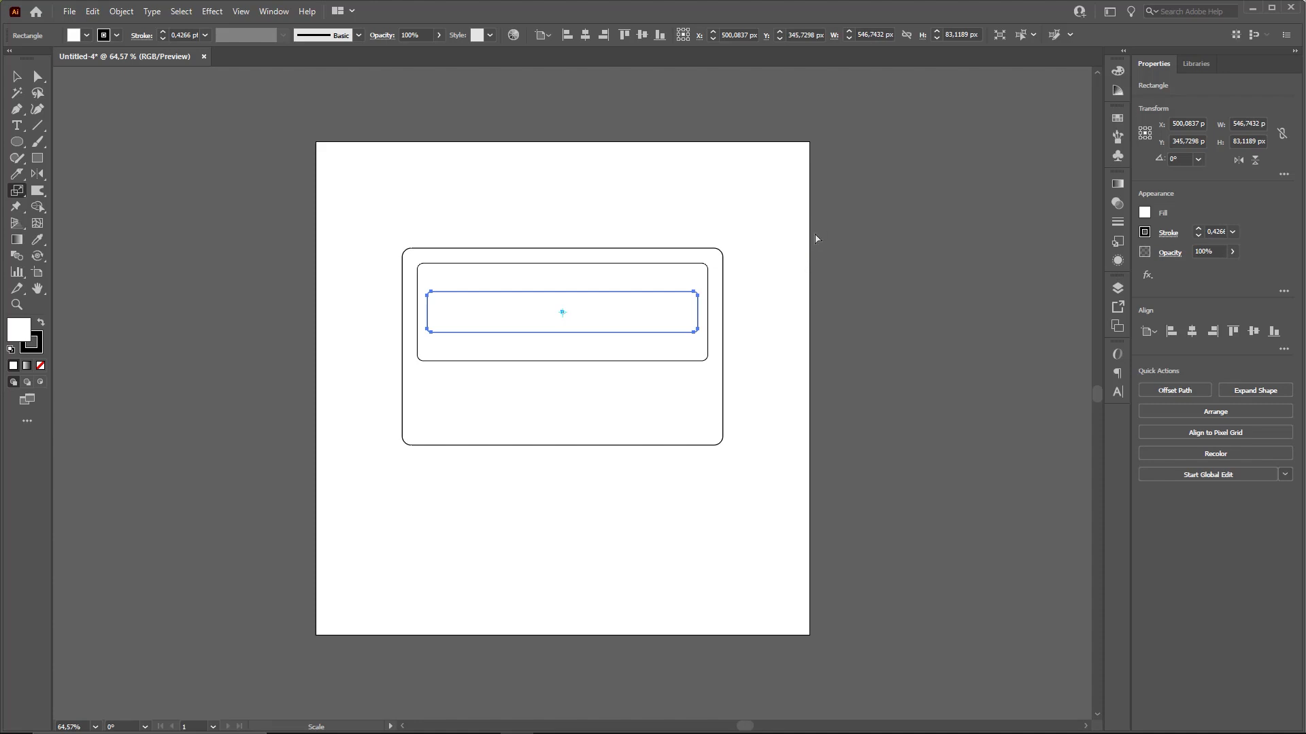
# Scale a copy of the flat strip into a much narrower, slightly lower rectangle centred inside it, and deselect it
pyautogui.moveTo(797, 217); pyautogui.dragTo(653, 239)
pyautogui.press('v')
pyautogui.click(805, 268)
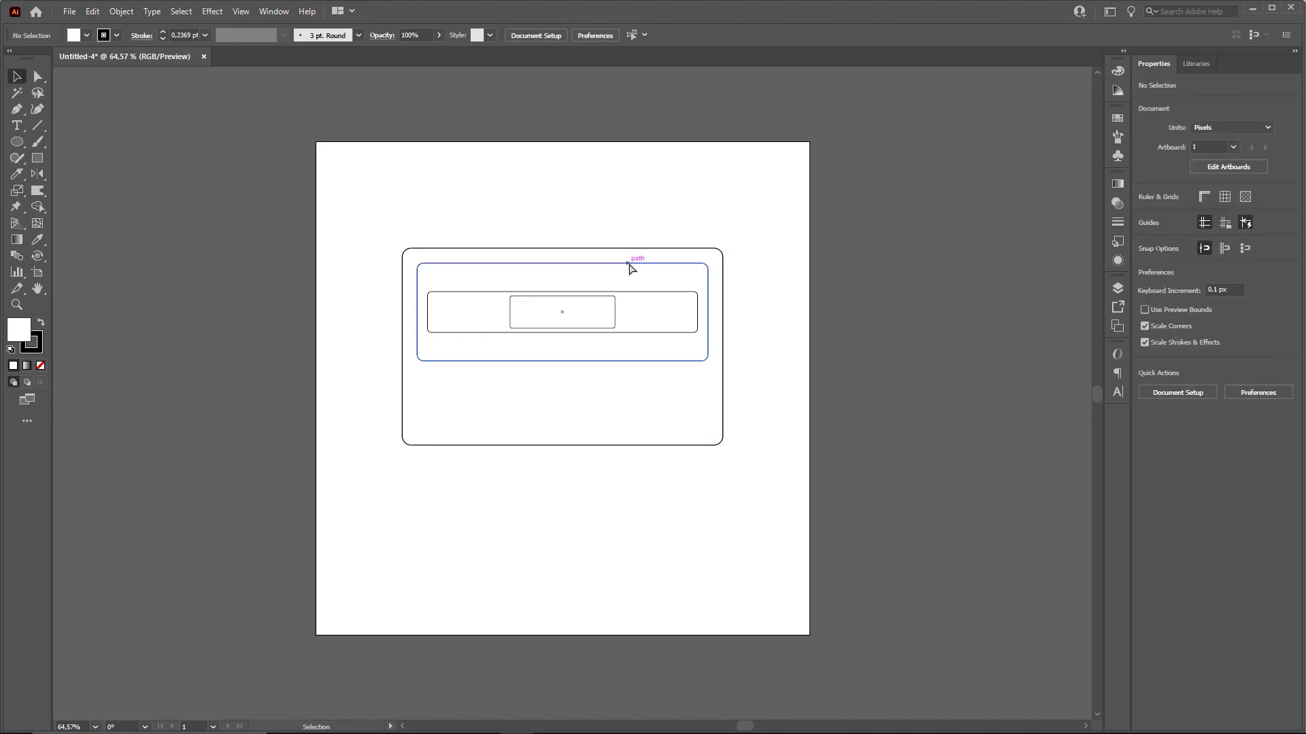
# Select the three inner rectangles and move them straight down about 20 px within the outer rectangle
pyautogui.click(628, 264)
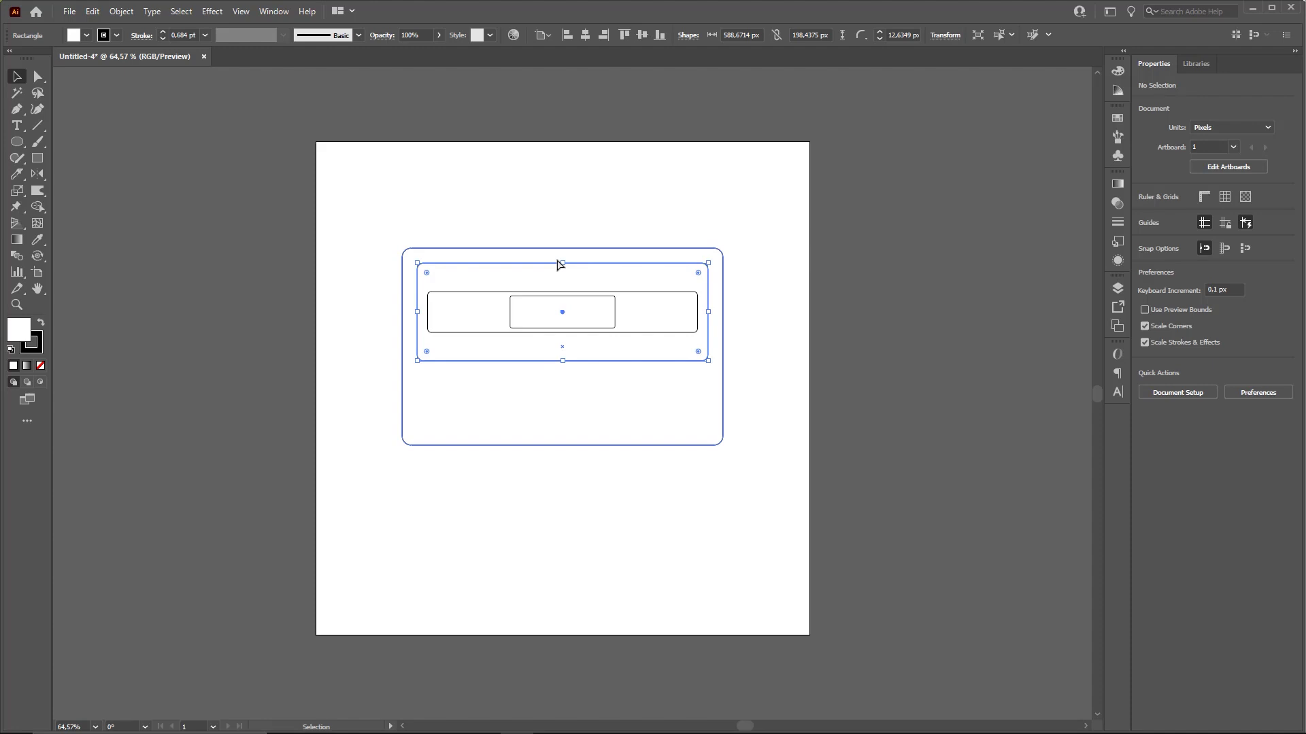
pyautogui.keyDown('shift'); pyautogui.click(631, 295); pyautogui.keyUp('shift')
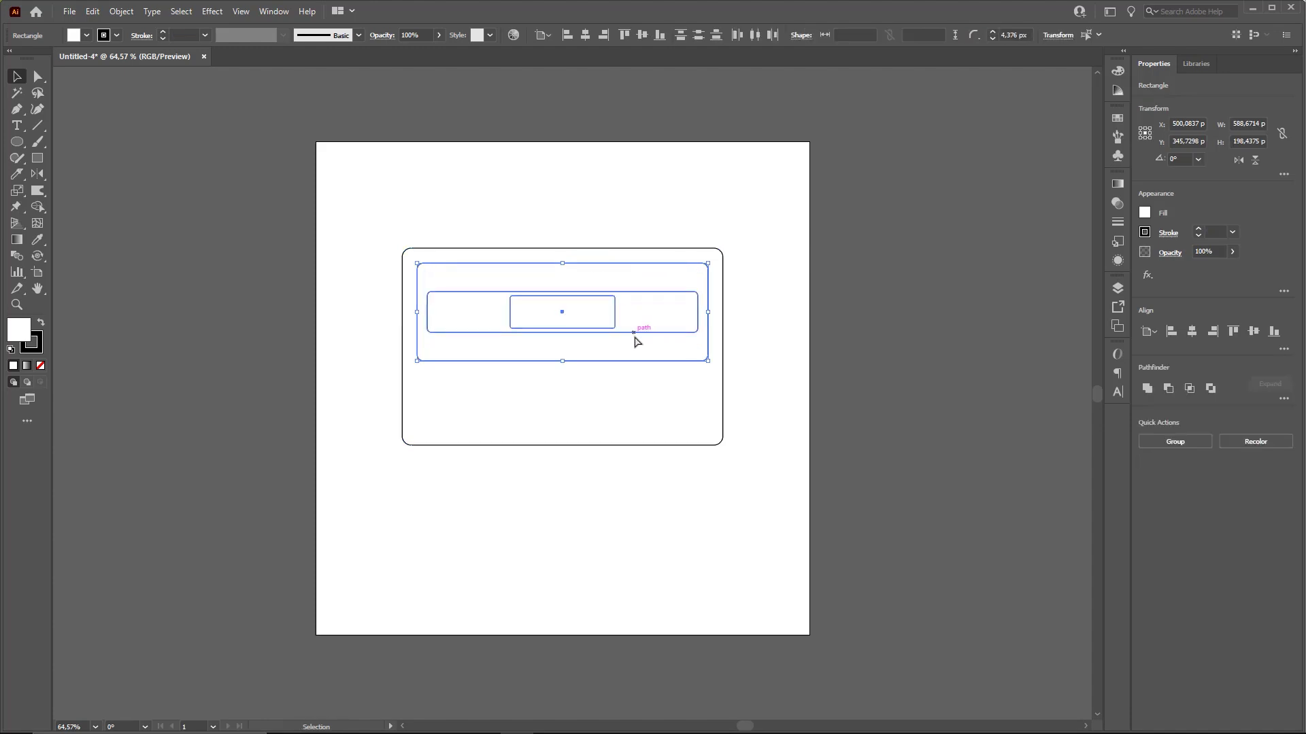
pyautogui.moveTo(635, 329); pyautogui.dragTo(637, 345)
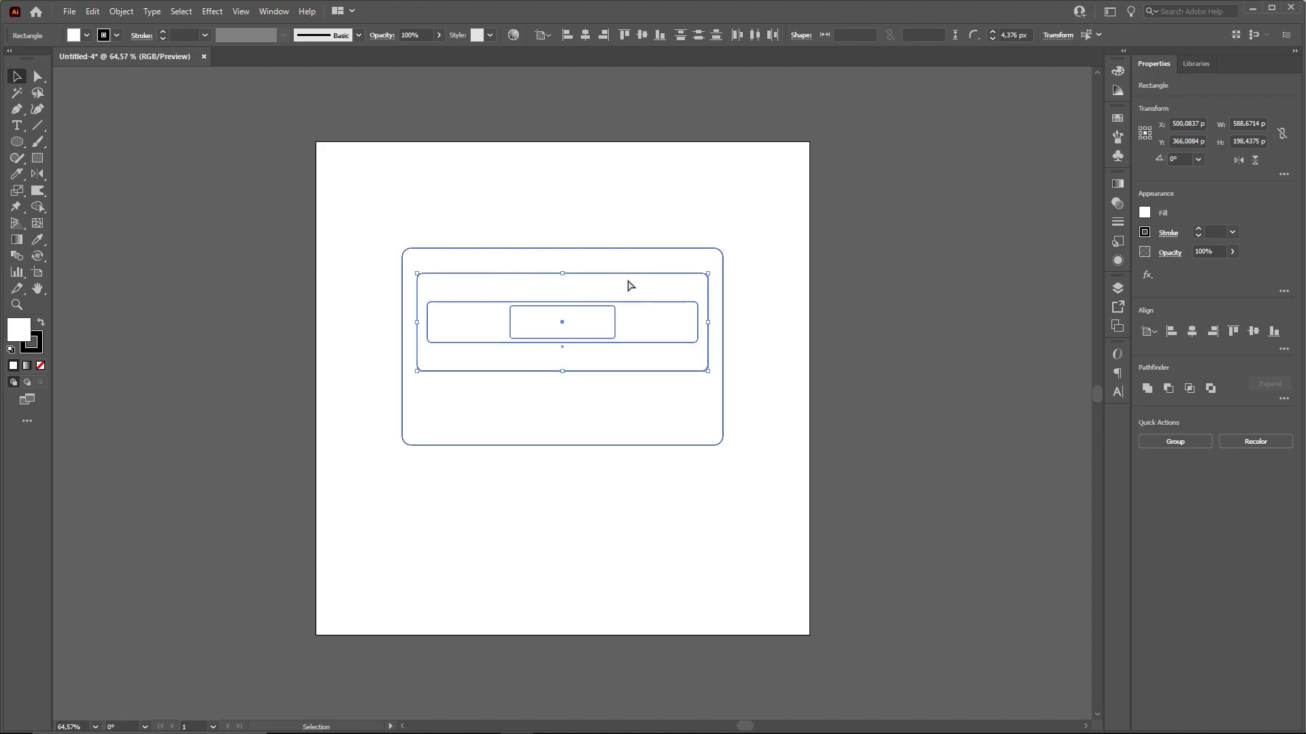
# Stretch the three inner rectangles taller together, extending them downward and then slightly upward, and deselect them
pyautogui.moveTo(562, 372); pyautogui.dragTo(564, 388)
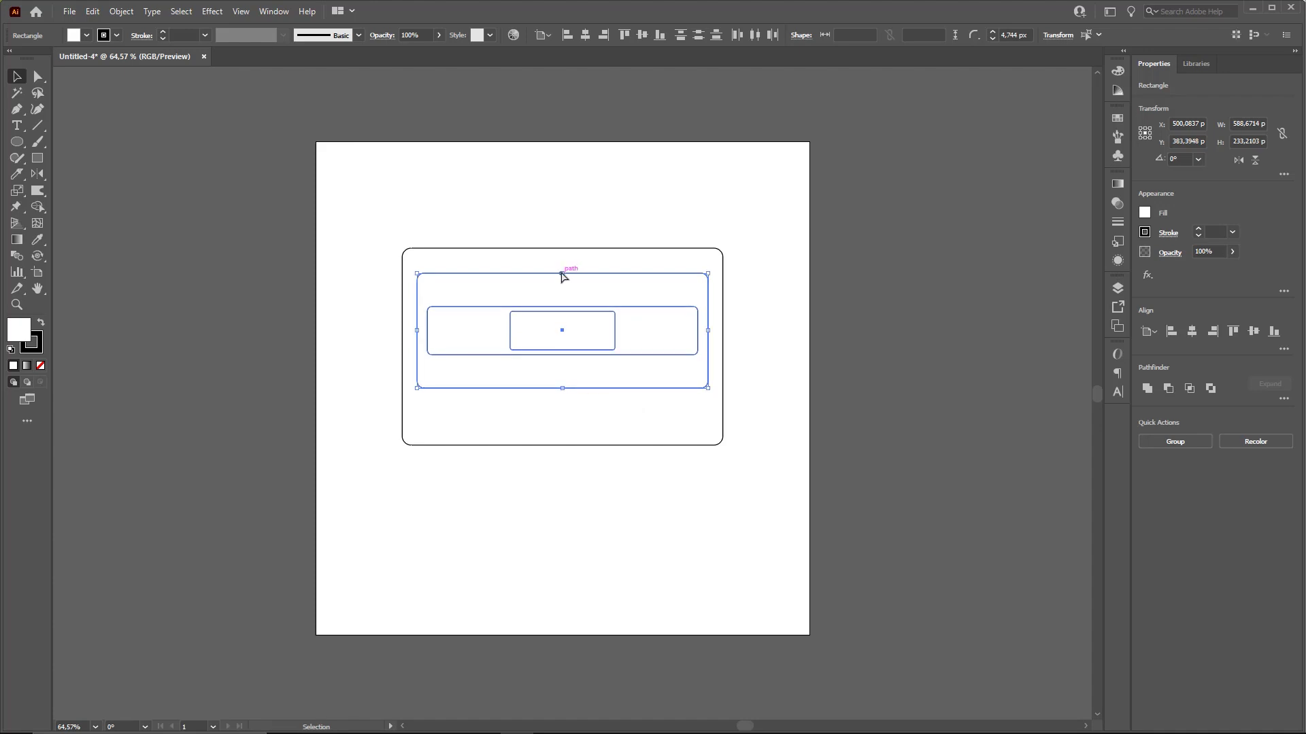
pyautogui.moveTo(561, 276); pyautogui.dragTo(562, 269)
pyautogui.click(583, 210)
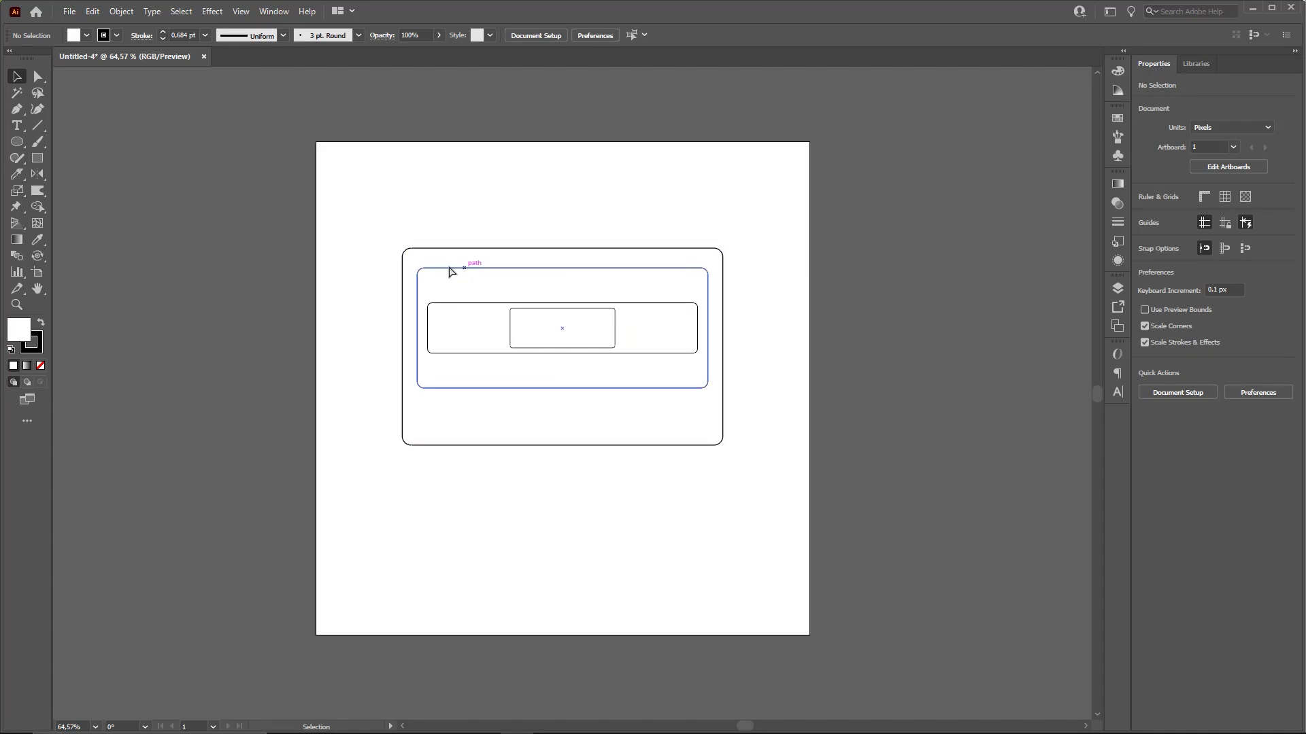
# Try to move the largest inner rectangle sideways, and undo the move
pyautogui.click(509, 269)
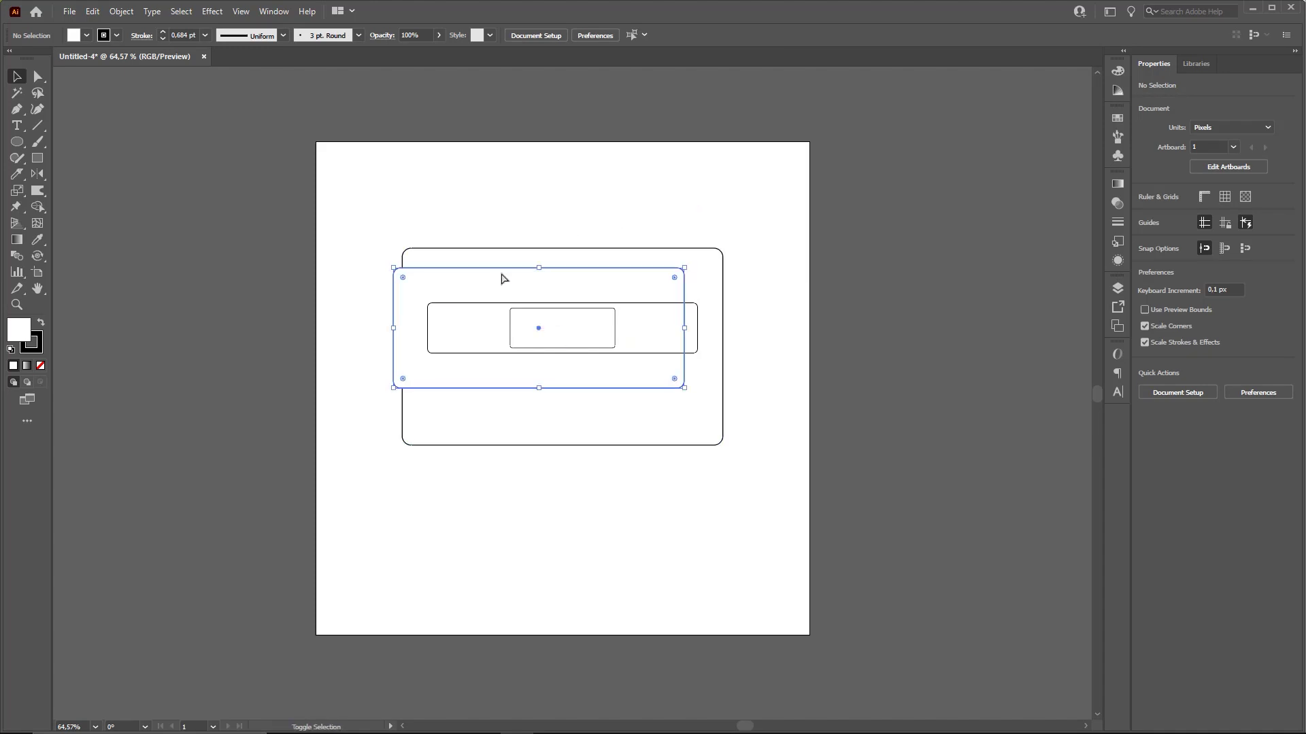
pyautogui.moveTo(531, 300); pyautogui.dragTo(565, 301)
pyautogui.hotkey('ctrl', 'z')
pyautogui.click(825, 283)
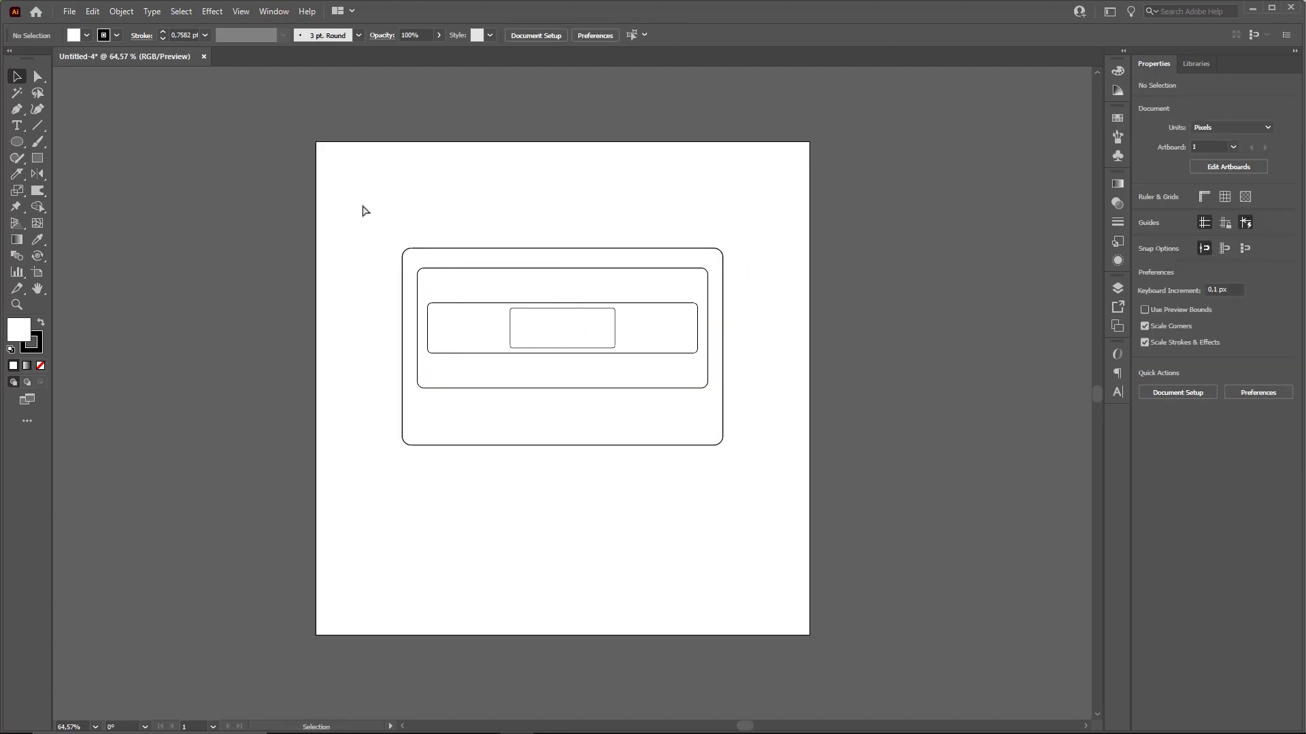
# Centre all four rectangles horizontally on the artboard, then deselect them
pyautogui.moveTo(364, 215); pyautogui.dragTo(777, 493)
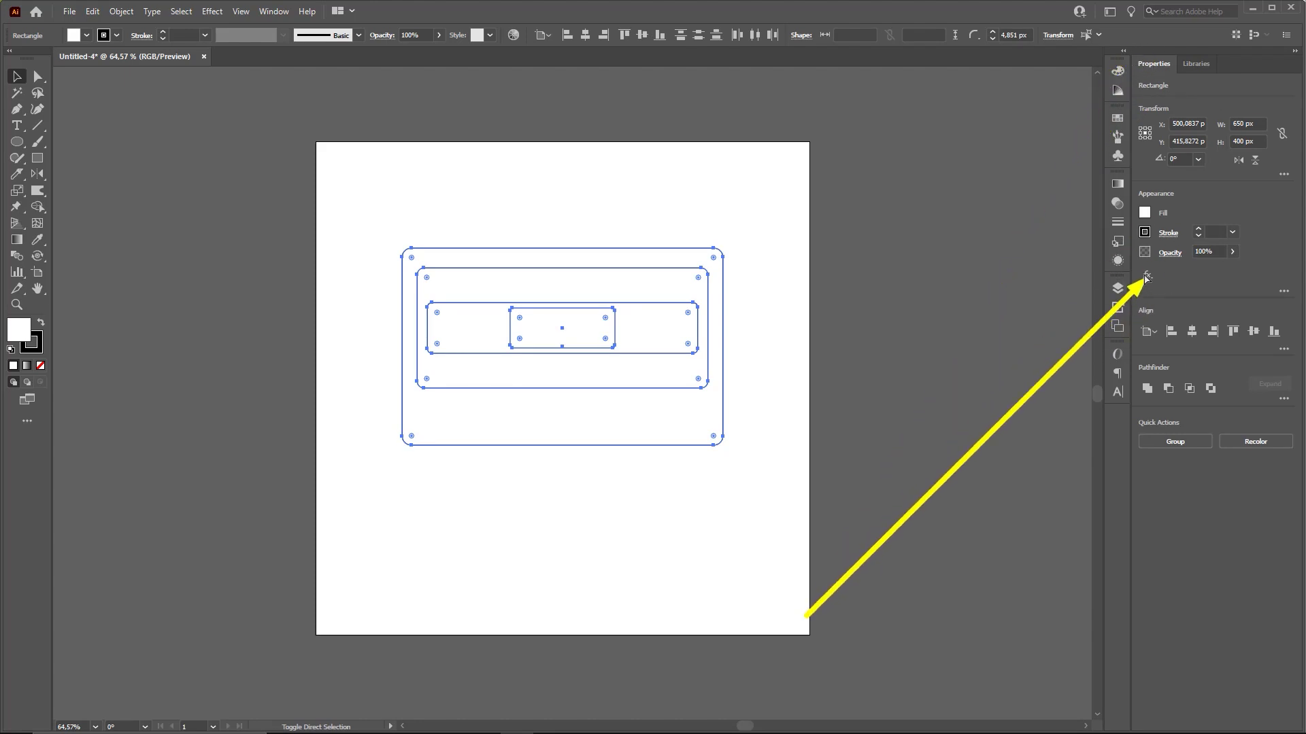
pyautogui.click(1149, 333)
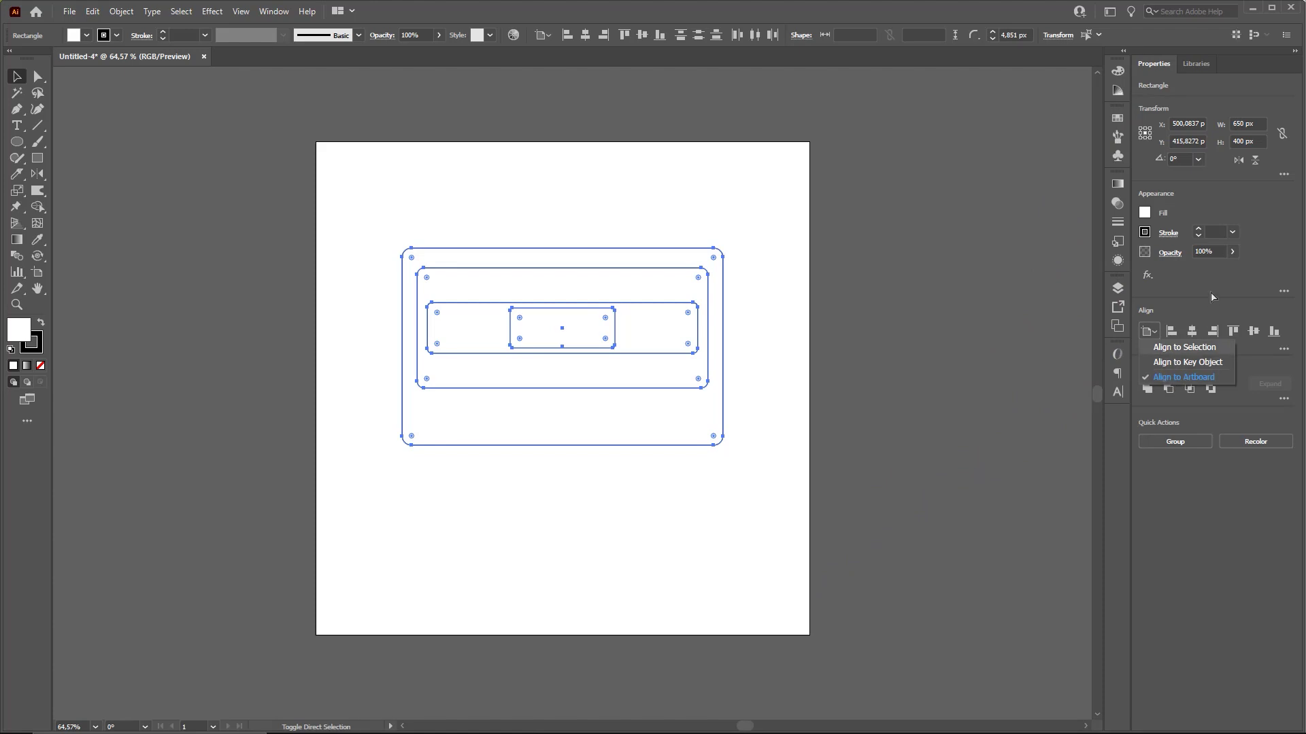
pyautogui.click(1194, 332)
pyautogui.click(1150, 333)
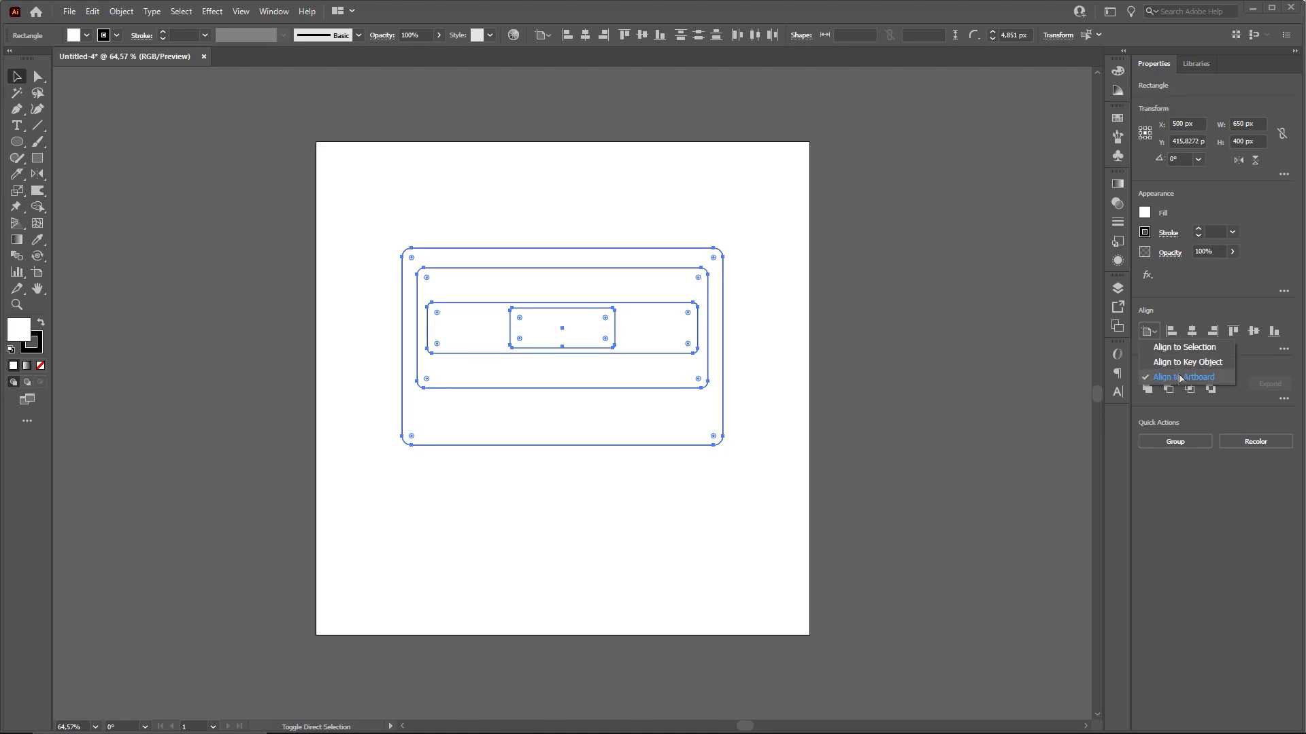
pyautogui.click(1181, 377)
pyautogui.click(1193, 332)
pyautogui.hotkey('ctrl', 'z')
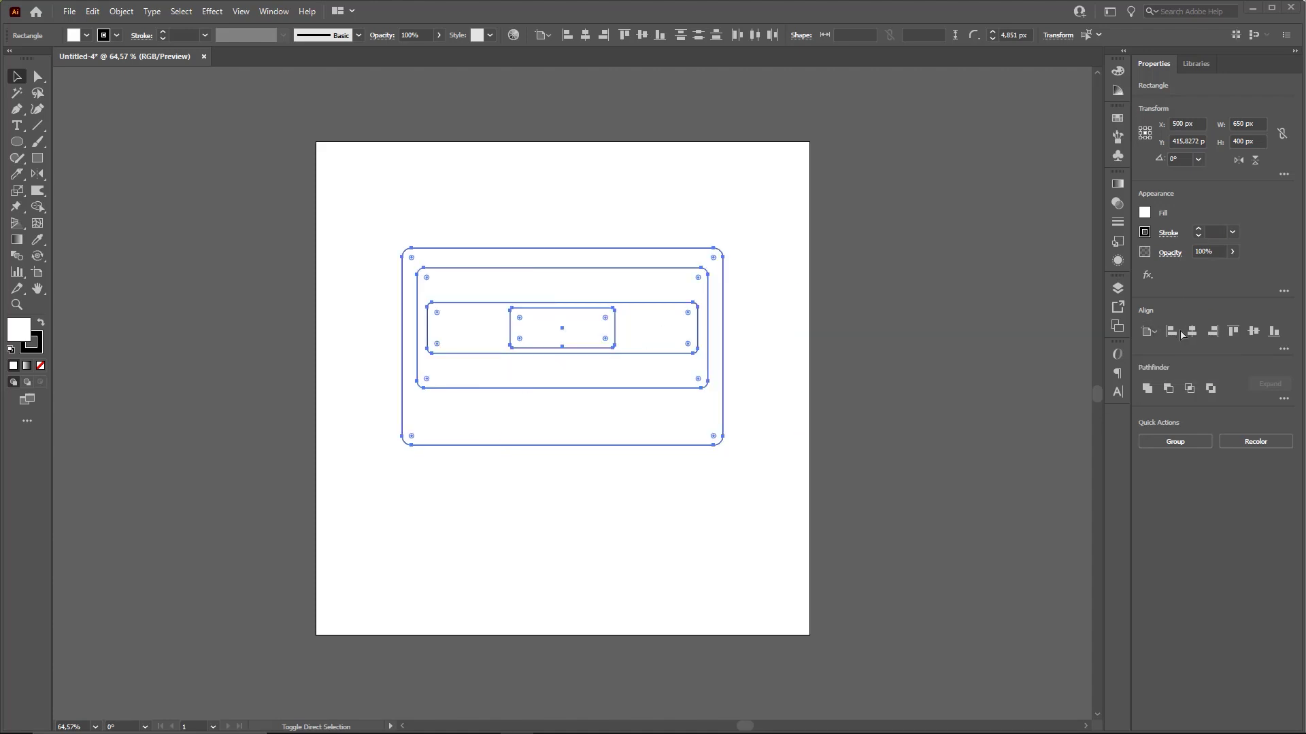
pyautogui.click(1051, 321)
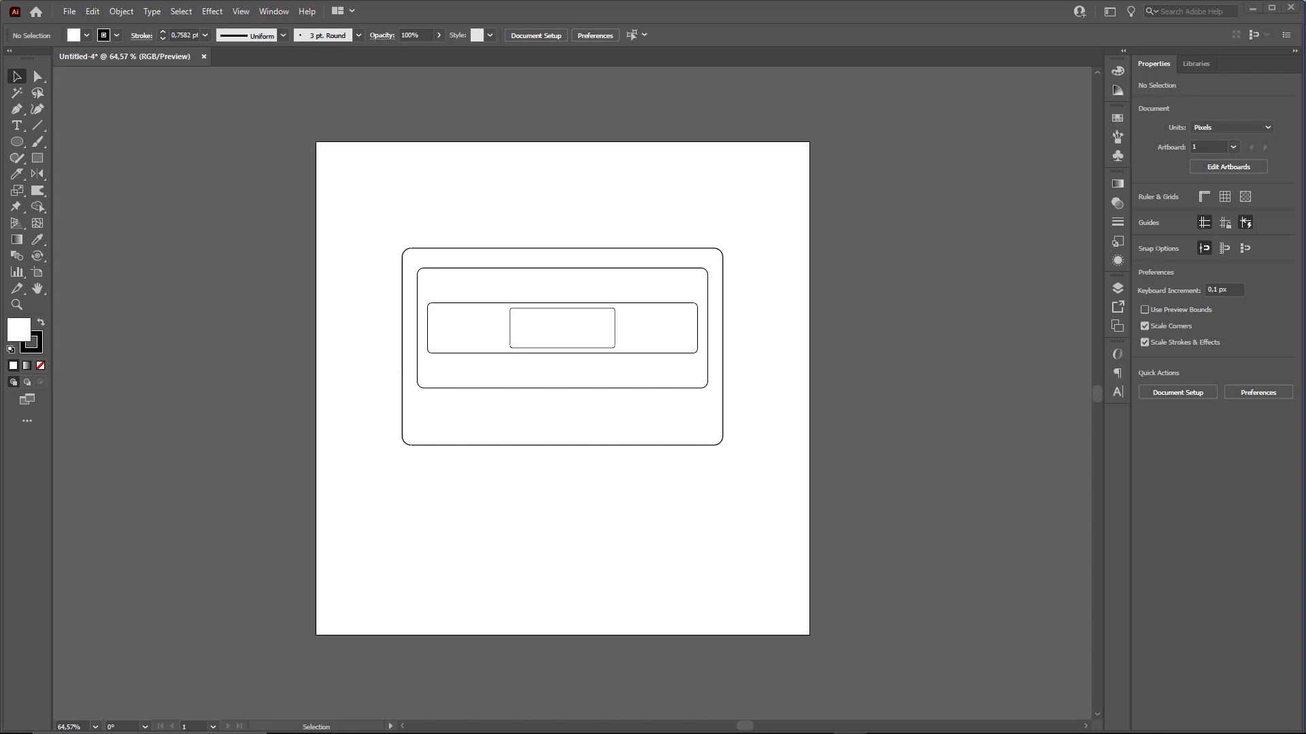
# Draw a sharp-cornered rectangle about 547 by 105 px across the lower edge of the outer rectangle, as wide as the middle strip
pyautogui.press('ctrl')
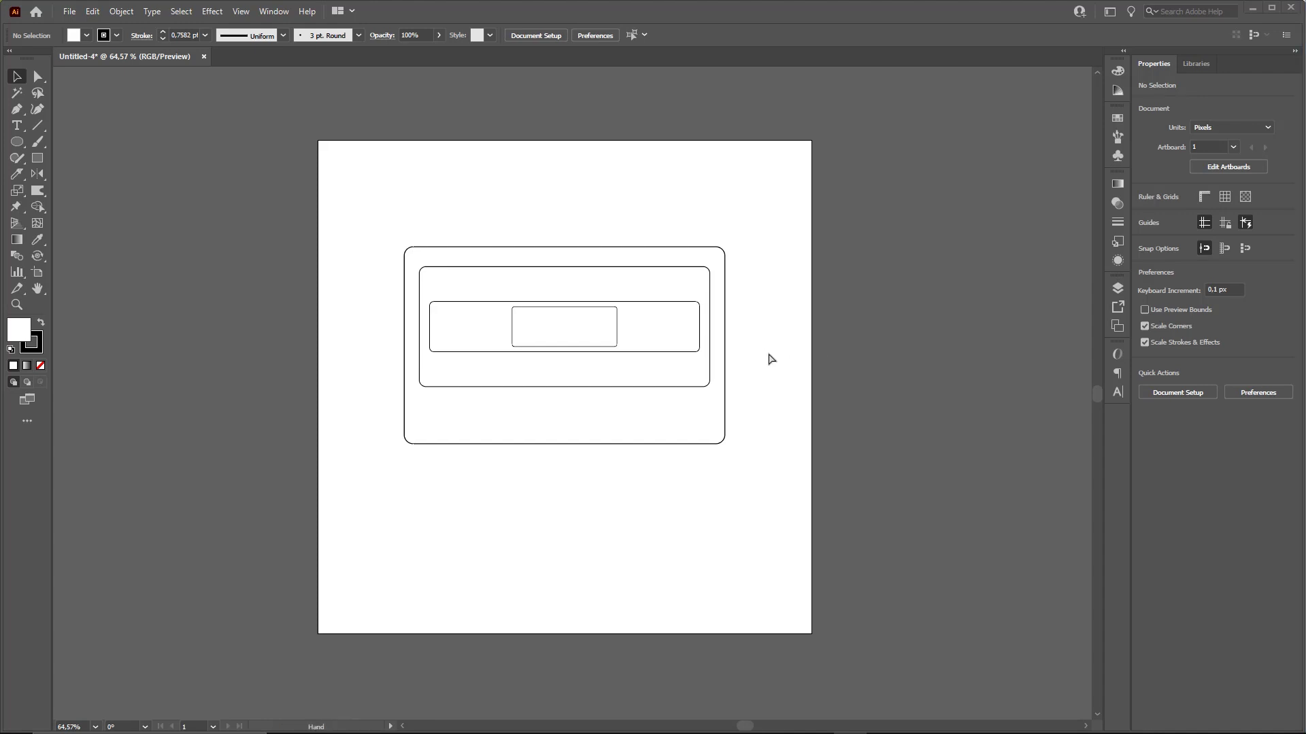
pyautogui.scroll(1, 769, 359)
pyautogui.click(40, 161)
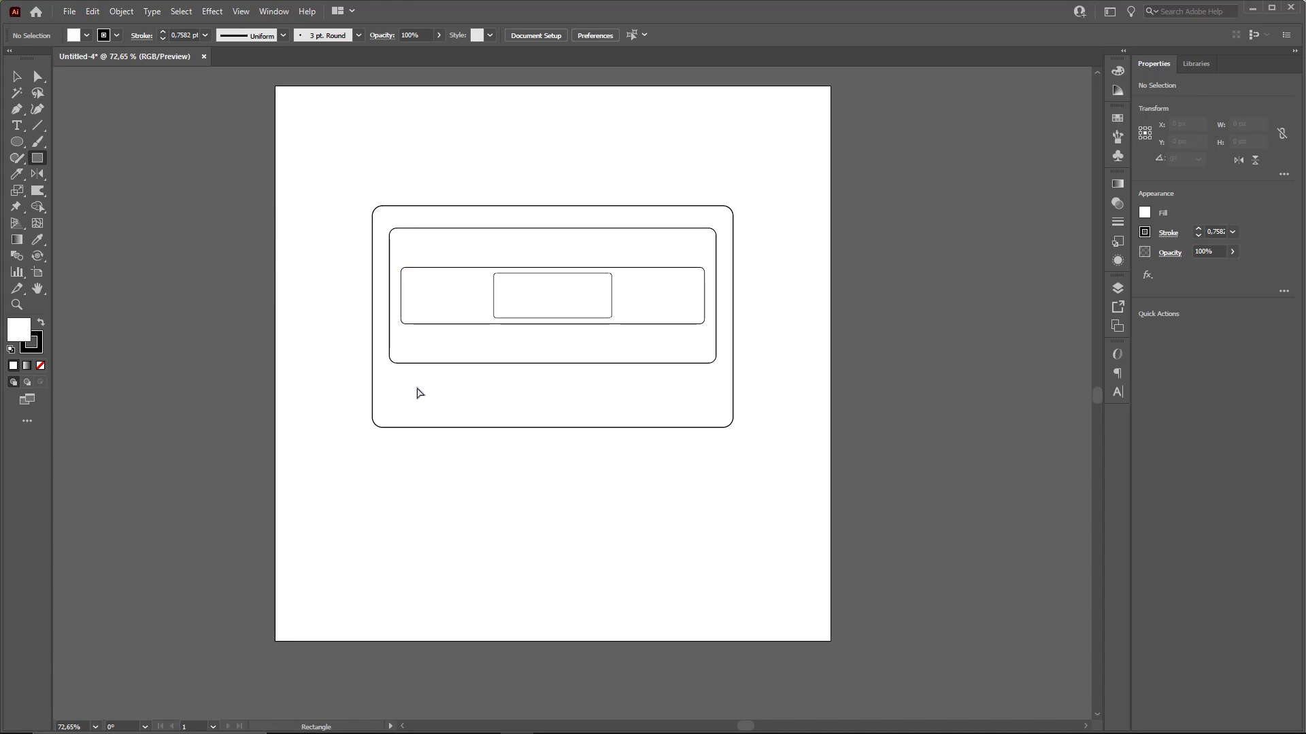
pyautogui.moveTo(400, 387); pyautogui.dragTo(703, 450)
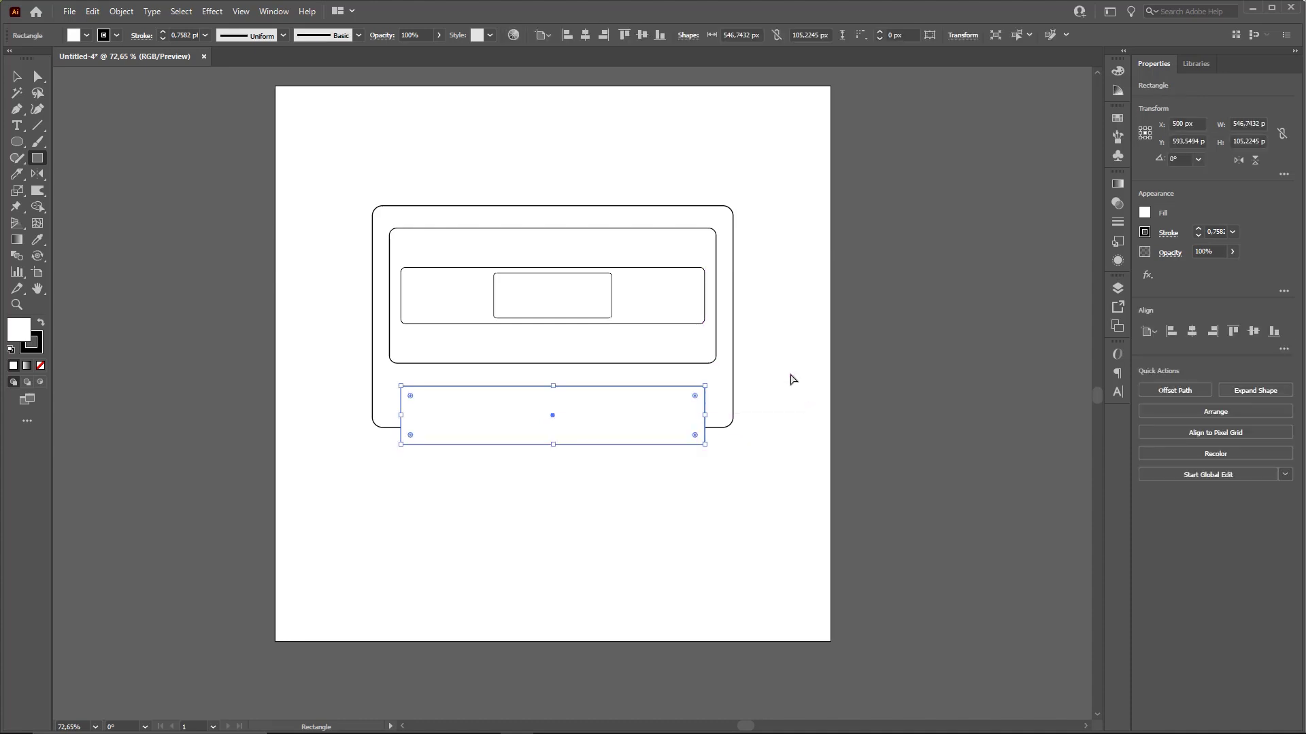
pyautogui.press('v')
pyautogui.click(758, 426)
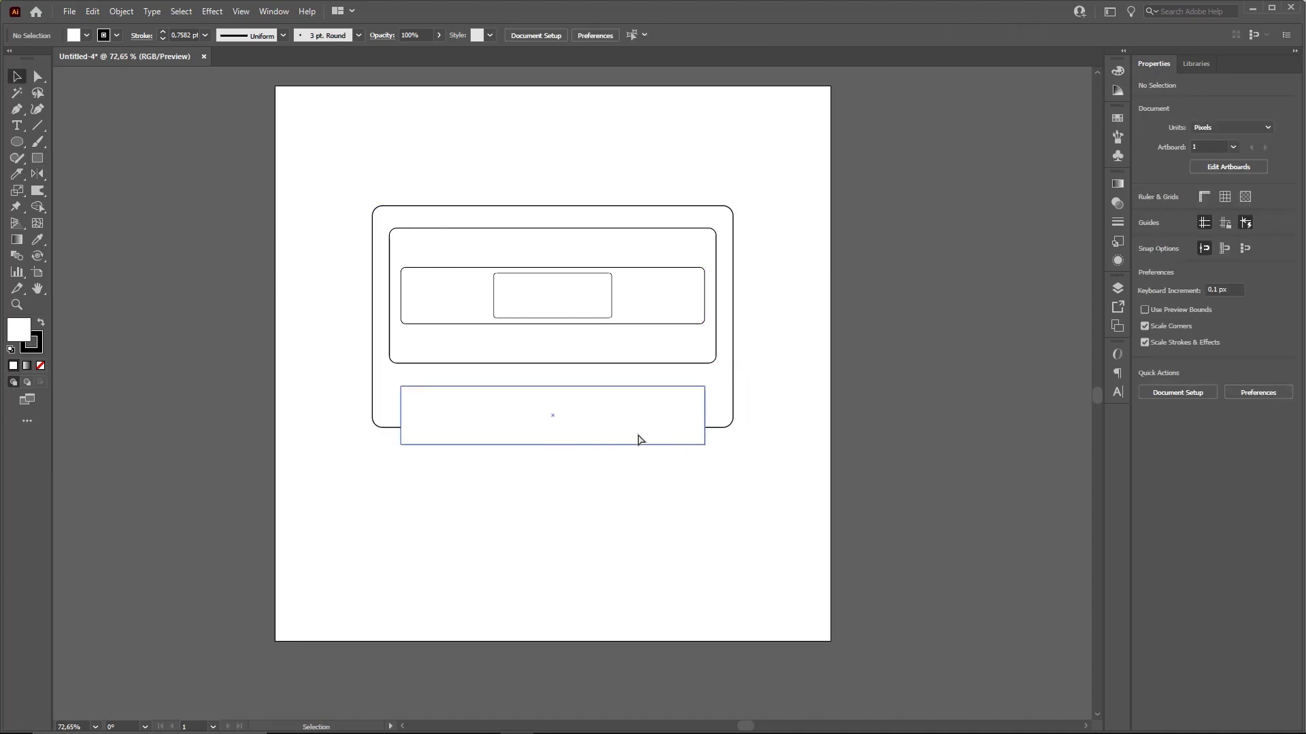
# Scale the two upper corner points of the new lower rectangle inward to form a symmetric trapezoid, and deselect it
pyautogui.click(618, 431)
pyautogui.scroll(2, 618, 431)
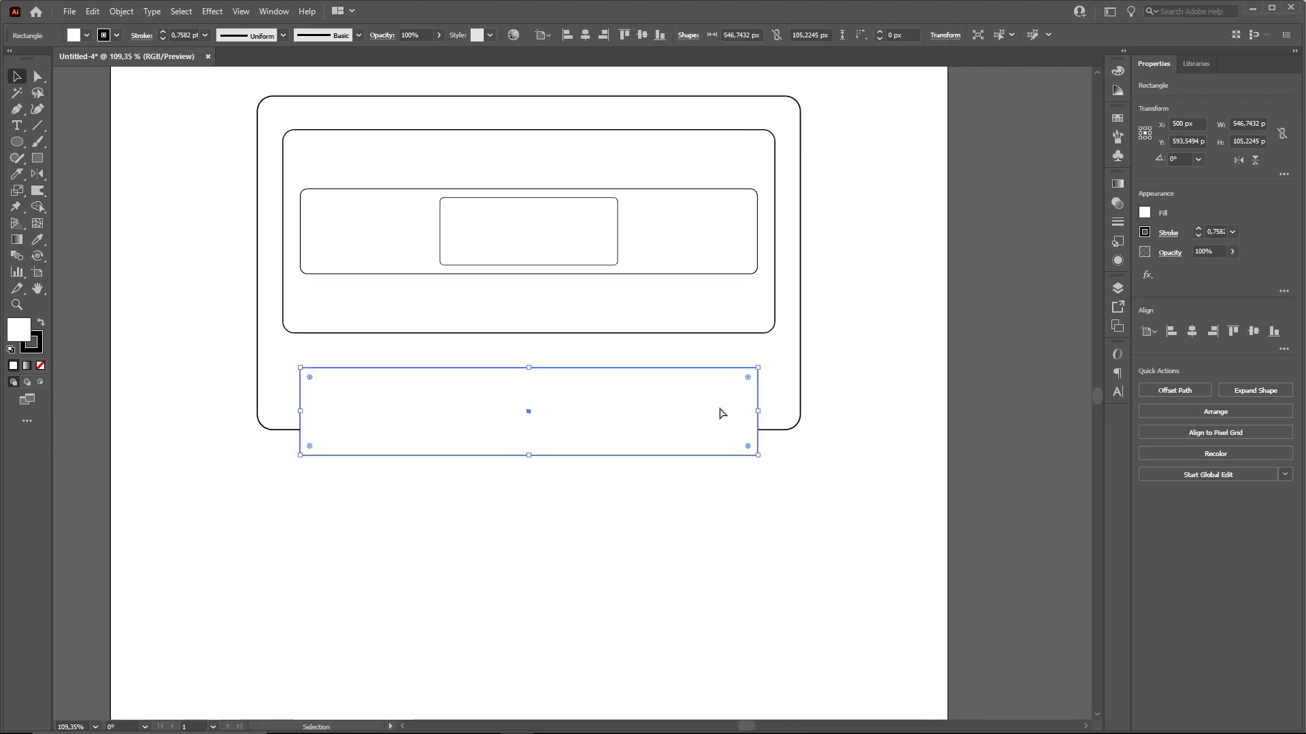
pyautogui.click(701, 503)
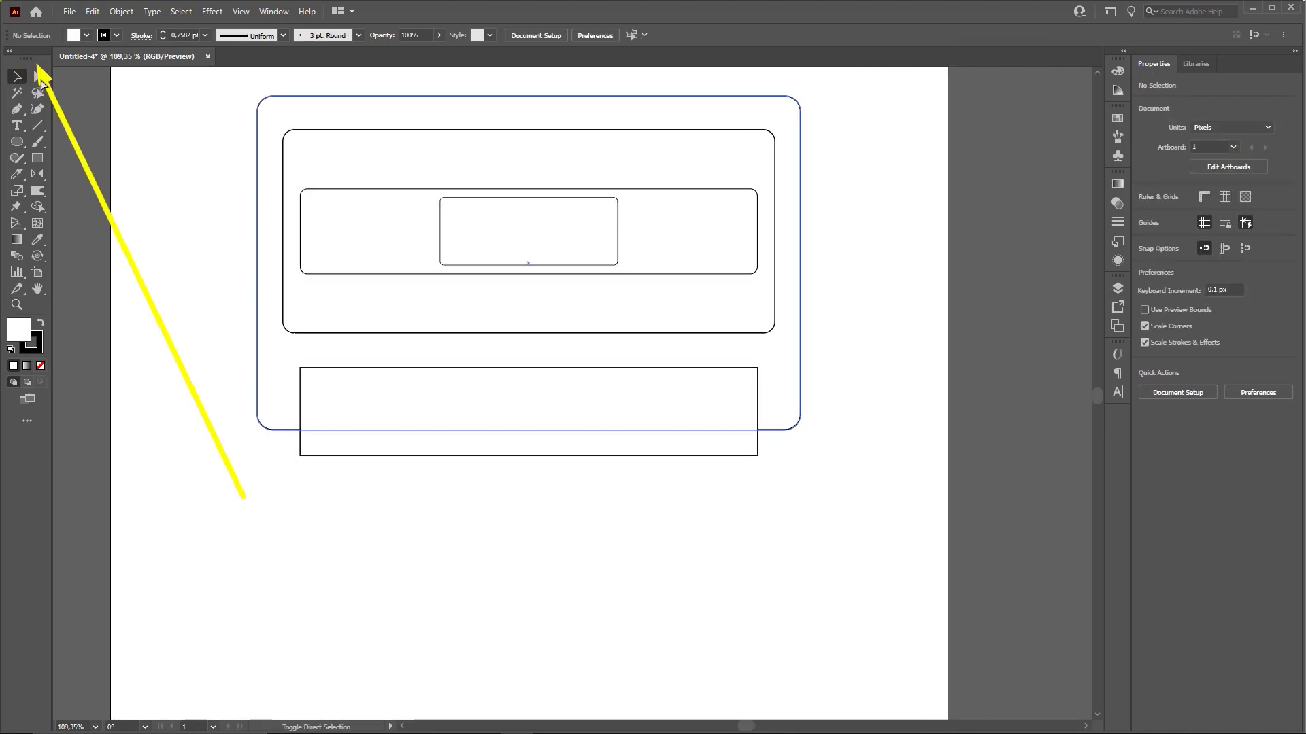
pyautogui.click(38, 76)
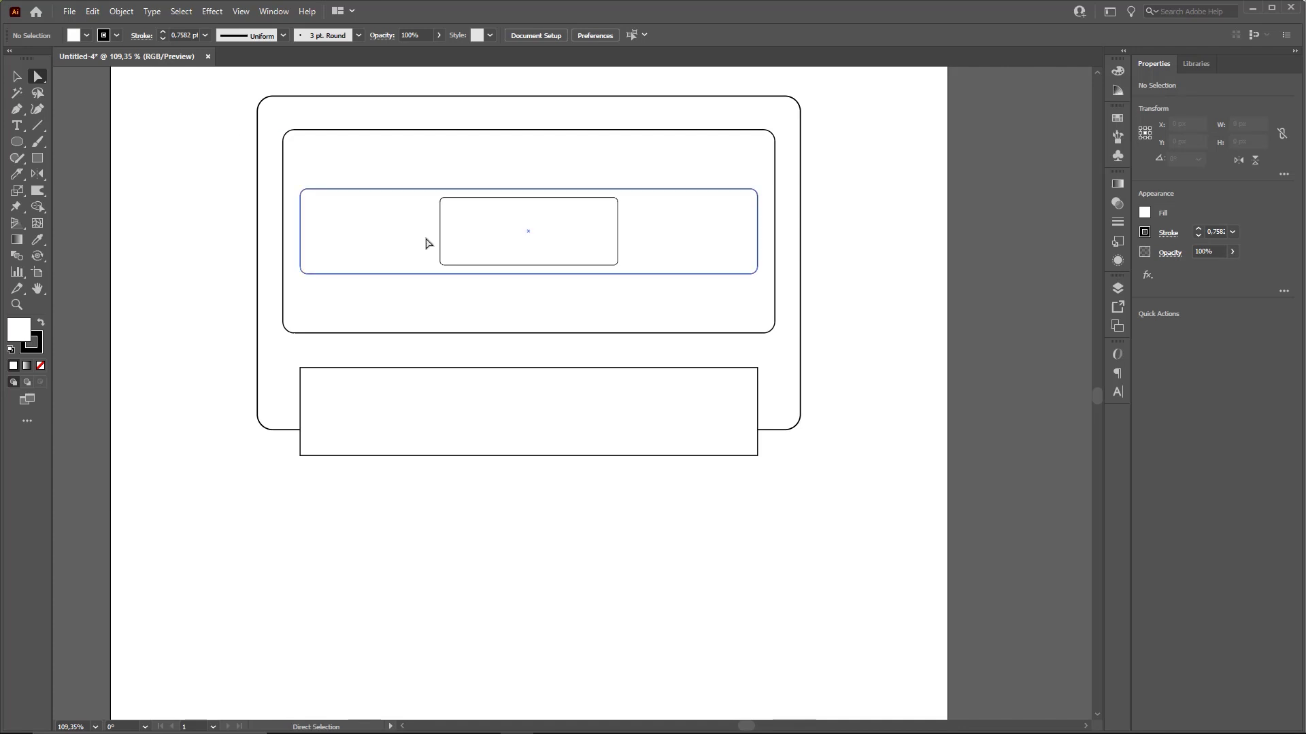
pyautogui.click(301, 368)
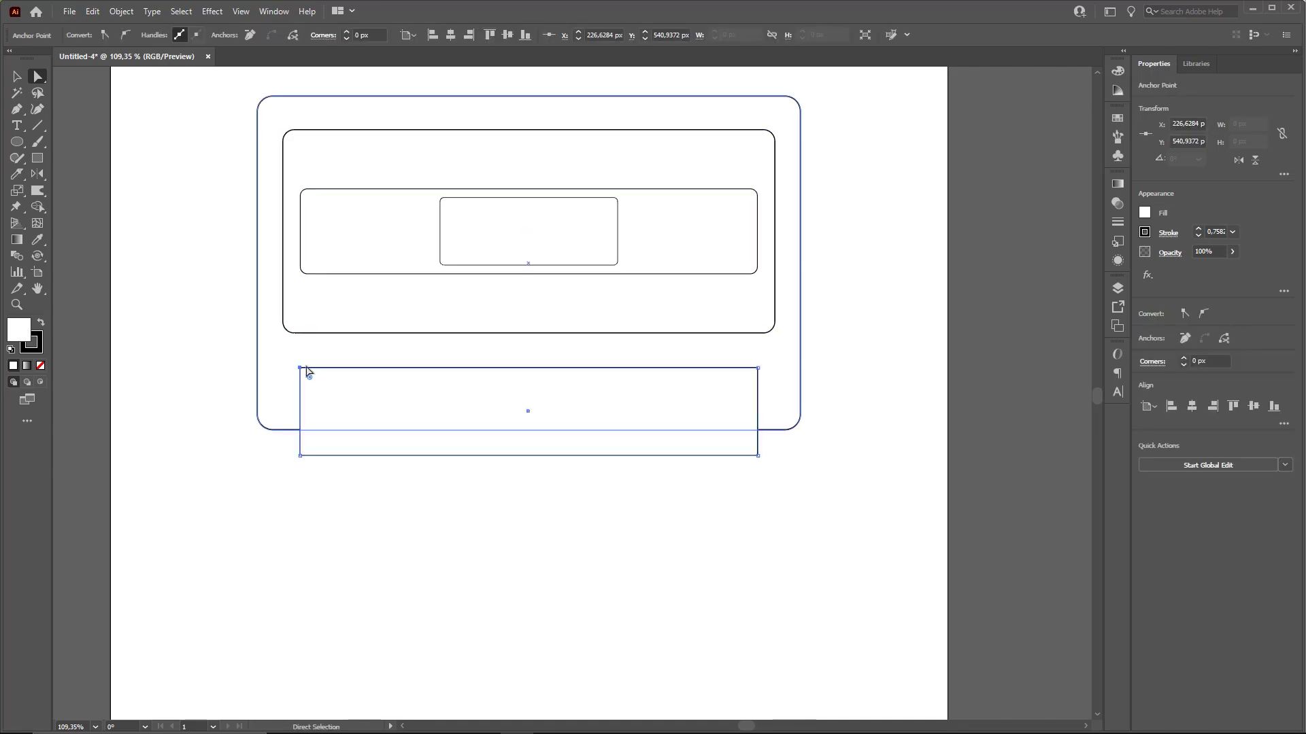
pyautogui.keyDown('shift'); pyautogui.click(758, 368); pyautogui.keyUp('shift')
pyautogui.hotkey('ctrl', '2')
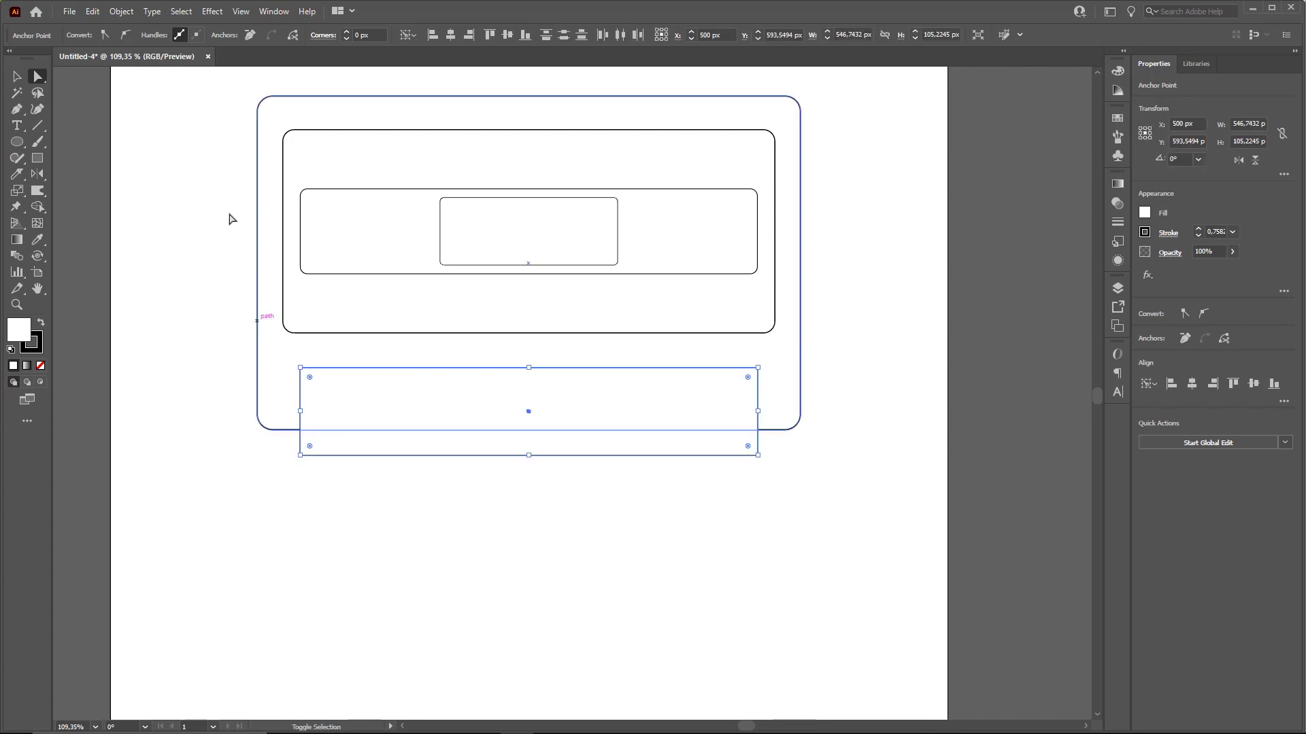
pyautogui.moveTo(228, 137); pyautogui.dragTo(19, 194)
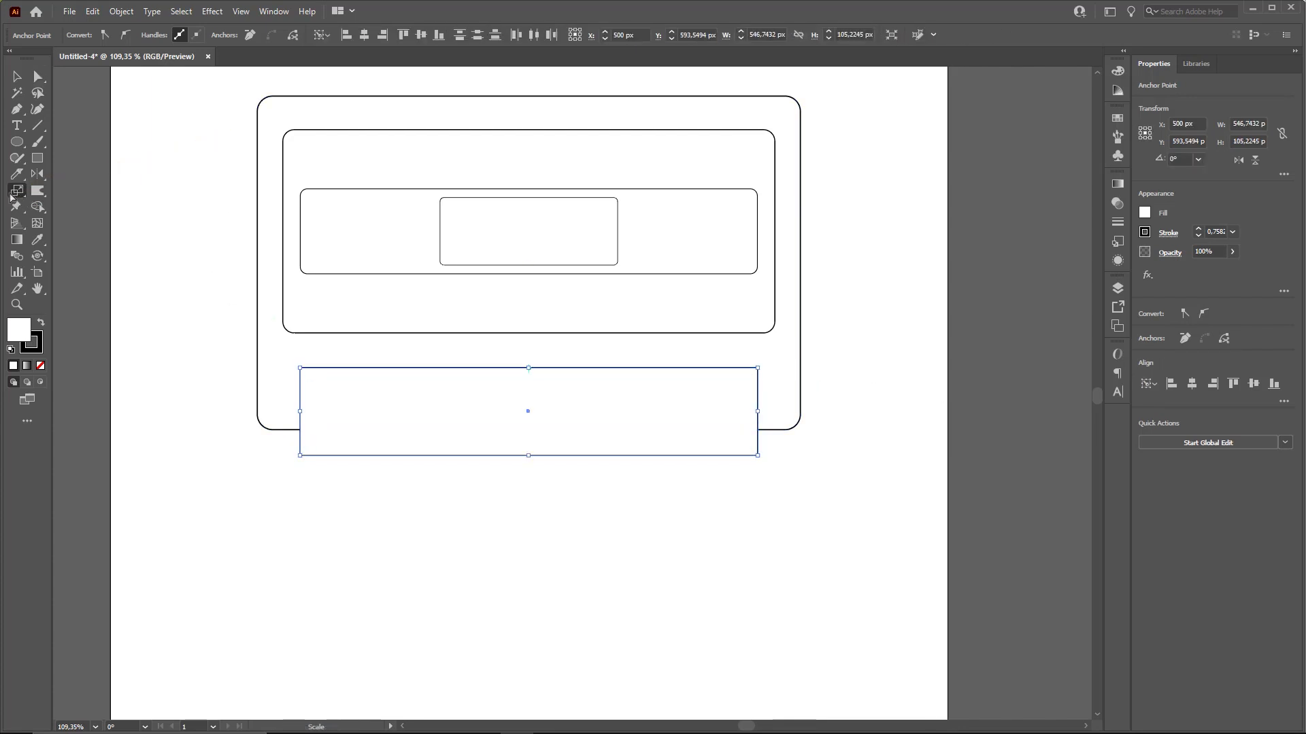
pyautogui.click(17, 191)
pyautogui.moveTo(911, 387); pyautogui.dragTo(856, 388)
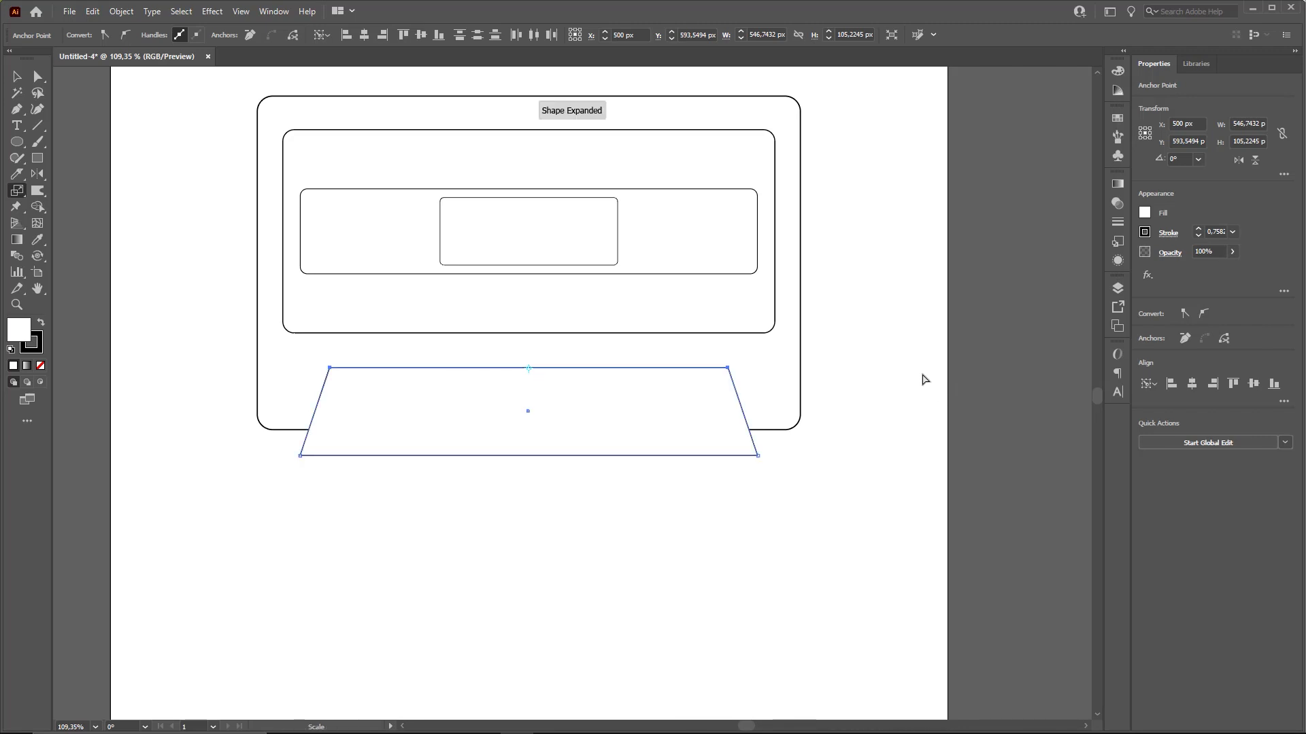
pyautogui.press('v')
pyautogui.click(349, 457)
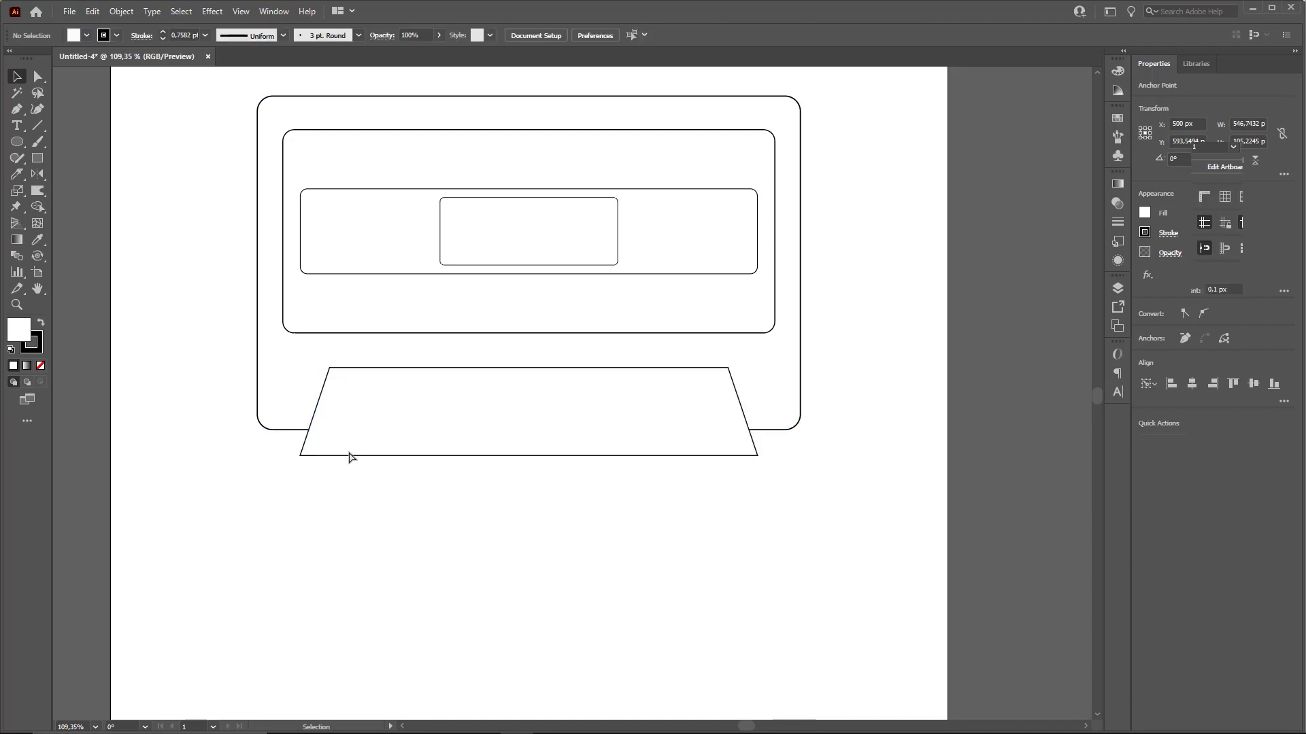
# Round all four corners of the trapezoid slightly, and deselect it
pyautogui.click(343, 414)
pyautogui.press('ctrl')
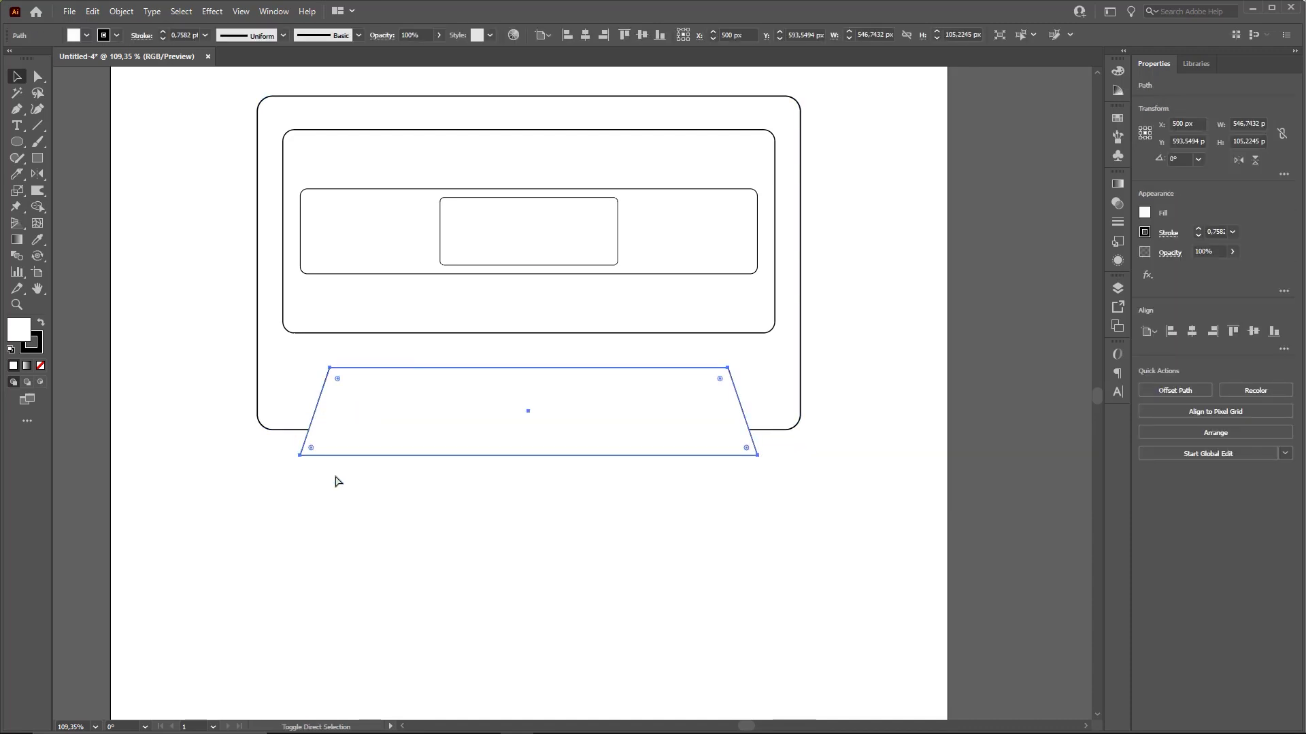
pyautogui.click(38, 77)
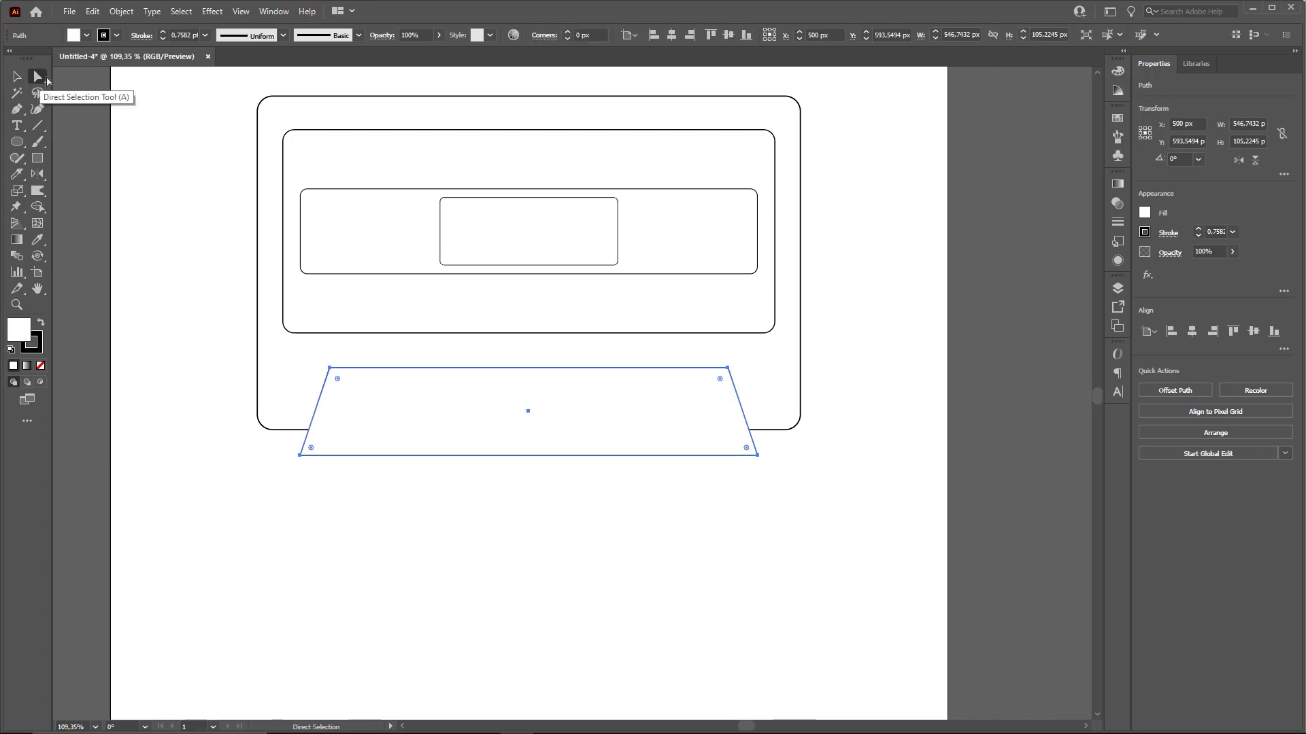
pyautogui.moveTo(721, 379)
pyautogui.mouseDown()
pyautogui.moveTo(737, 380)
pyautogui.moveTo(721, 375)
pyautogui.mouseUp()
pyautogui.press('v')
pyautogui.click(840, 424)
pyautogui.moveTo(841, 425); pyautogui.dragTo(818, 501)
pyautogui.moveTo(755, 455); pyautogui.dragTo(657, 467)
pyautogui.hotkey('ctrl', 'z')
pyautogui.scroll(-2, 790, 455)
pyautogui.click(827, 513)
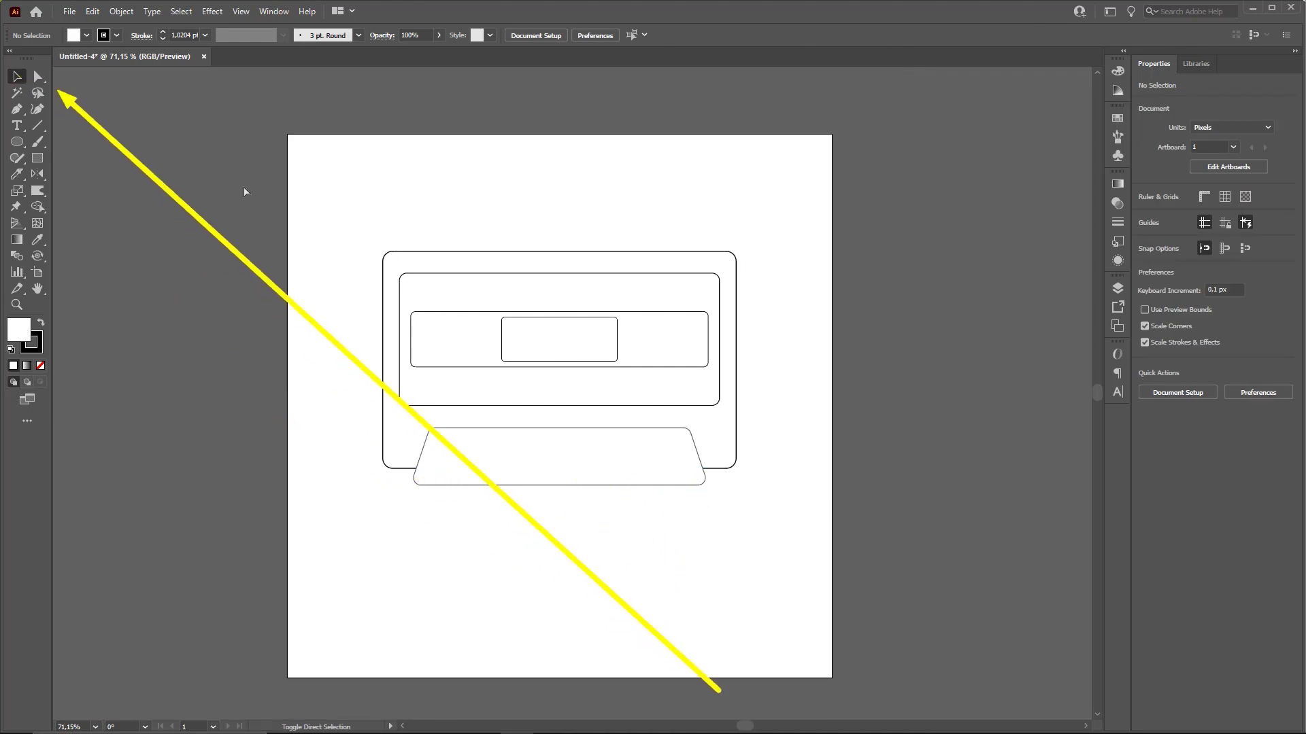
# Remove the part of the trapezoid overhanging the outer rectangle's lower edge with the Shape Builder, and deselect both shapes
pyautogui.moveTo(764, 515); pyautogui.dragTo(630, 432)
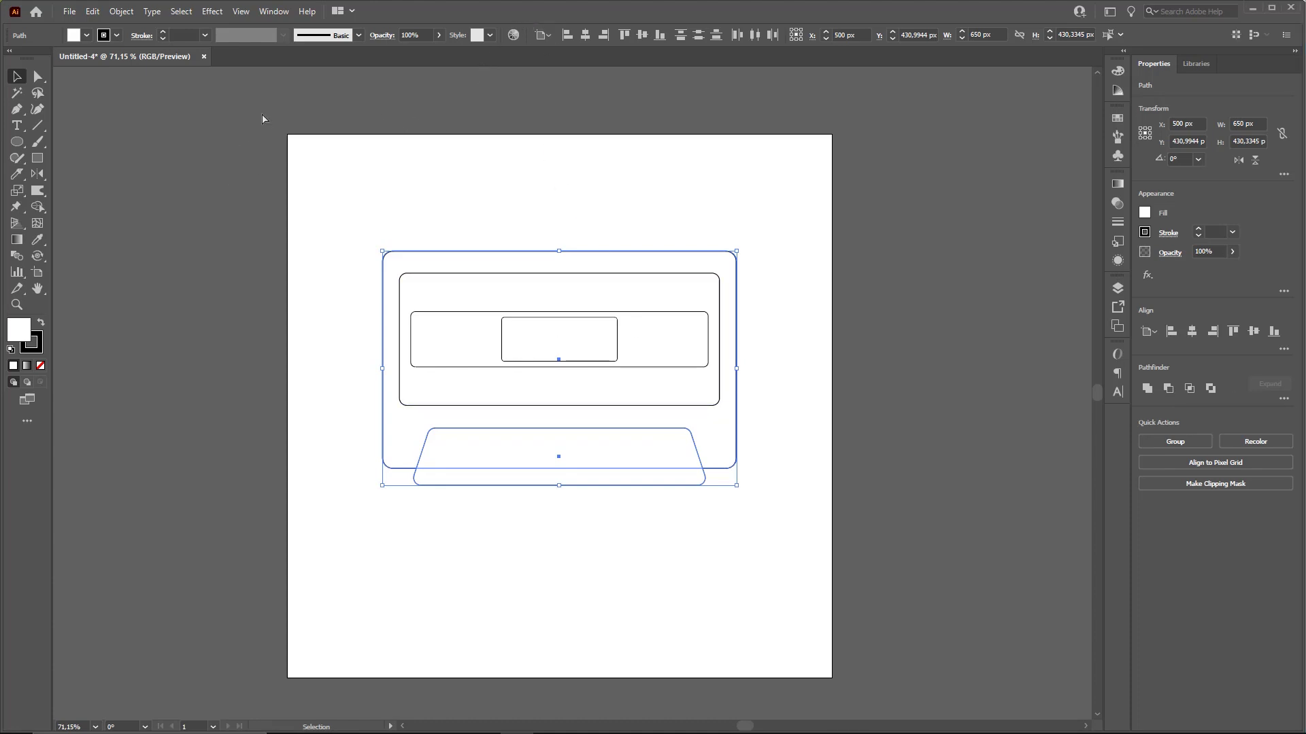
pyautogui.click(38, 207)
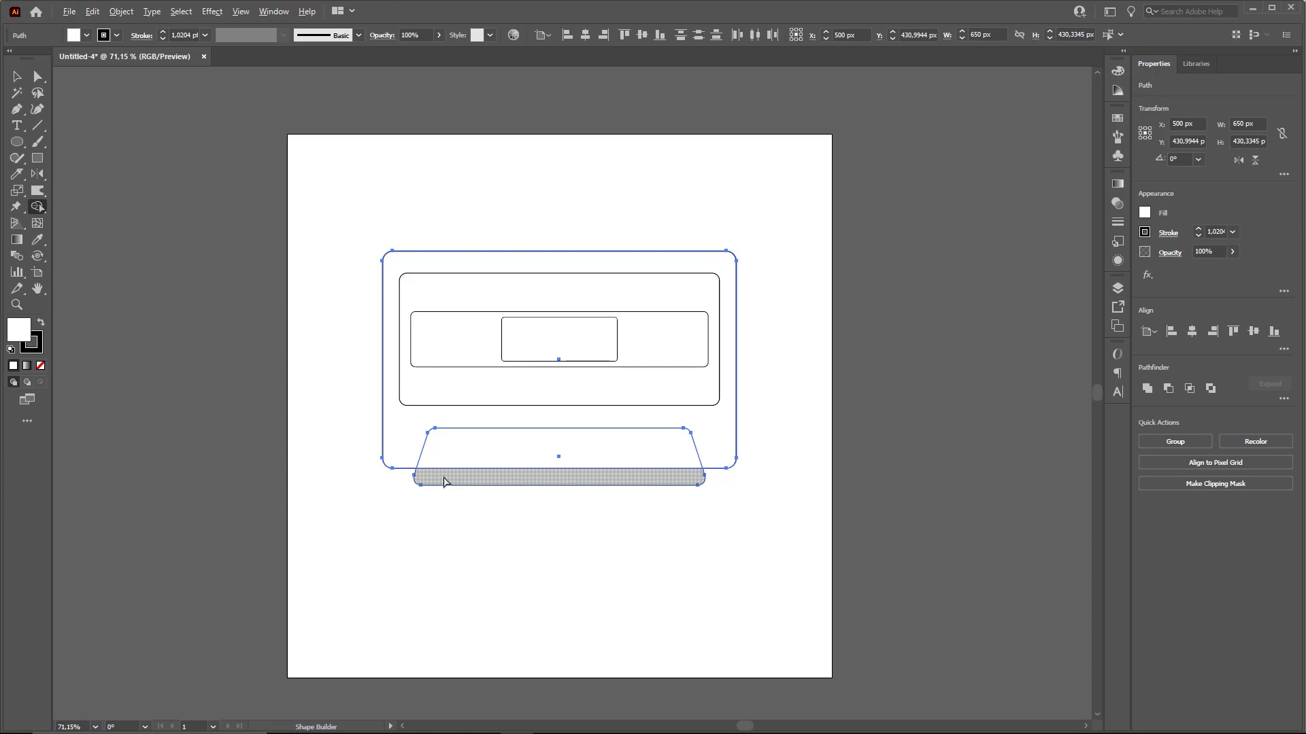
pyautogui.keyDown('alt'); pyautogui.click(465, 483); pyautogui.keyUp('alt')
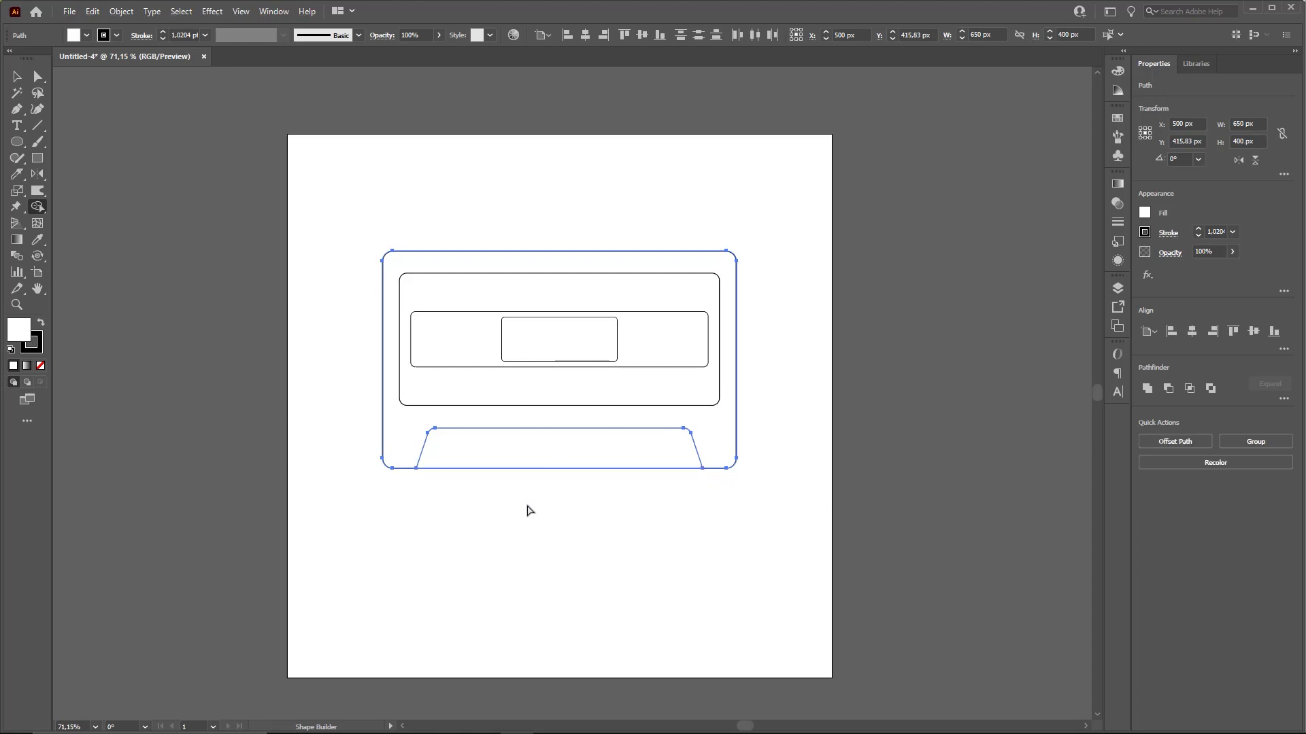
pyautogui.press('v')
pyautogui.click(545, 530)
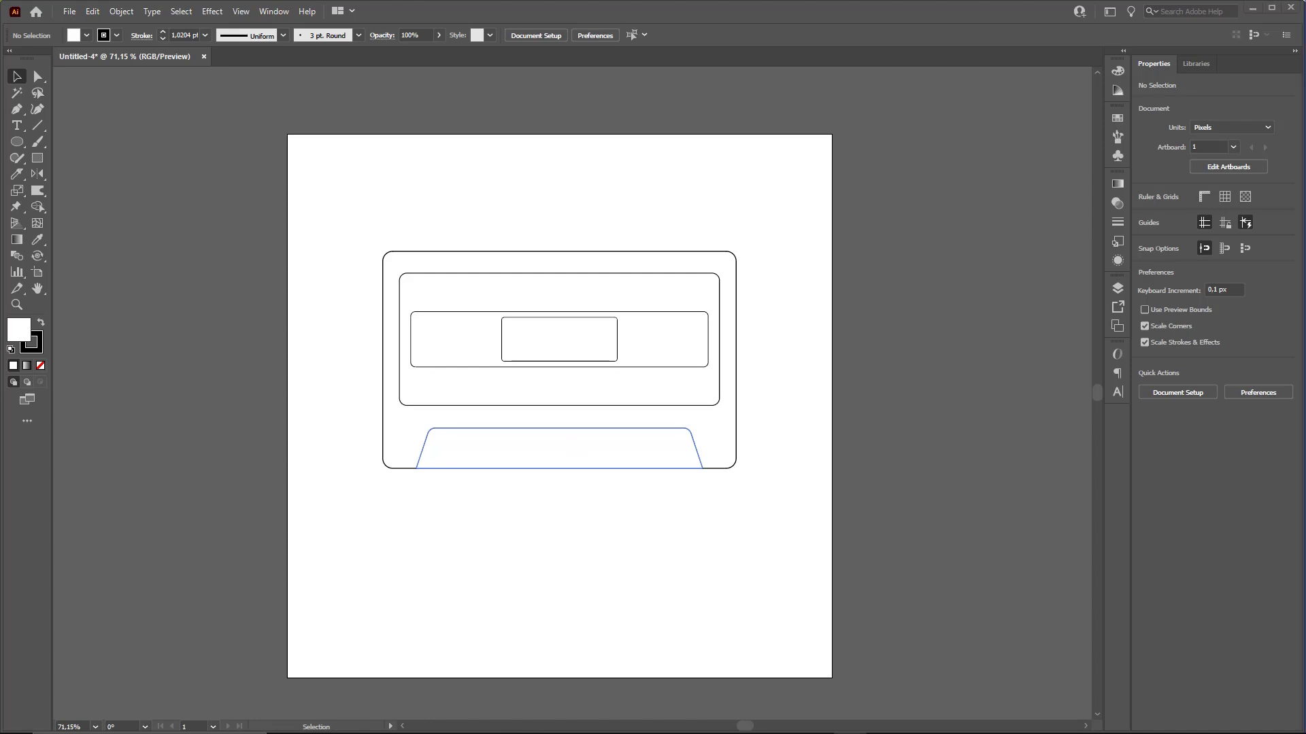
pyautogui.scroll(-1, 646, 422)
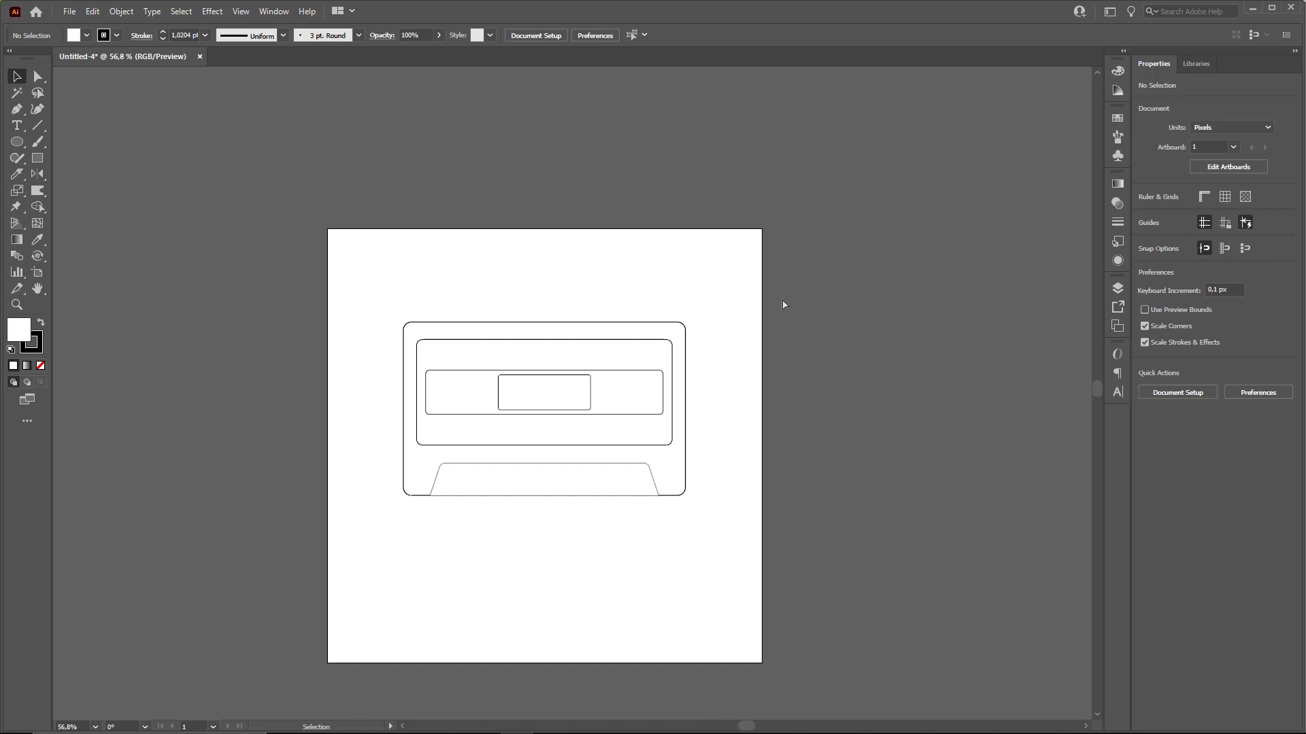
pyautogui.moveTo(685, 402)
pyautogui.mouseDown()
pyautogui.moveTo(700, 342)
pyautogui.moveTo(781, 446)
pyautogui.mouseUp()
pyautogui.press('z')
pyautogui.press('x')
pyautogui.moveTo(622, 416)
pyautogui.mouseDown()
pyautogui.moveTo(704, 430)
pyautogui.moveTo(629, 432)
pyautogui.moveTo(702, 442)
pyautogui.mouseUp()
pyautogui.moveTo(911, 468); pyautogui.dragTo(899, 478)
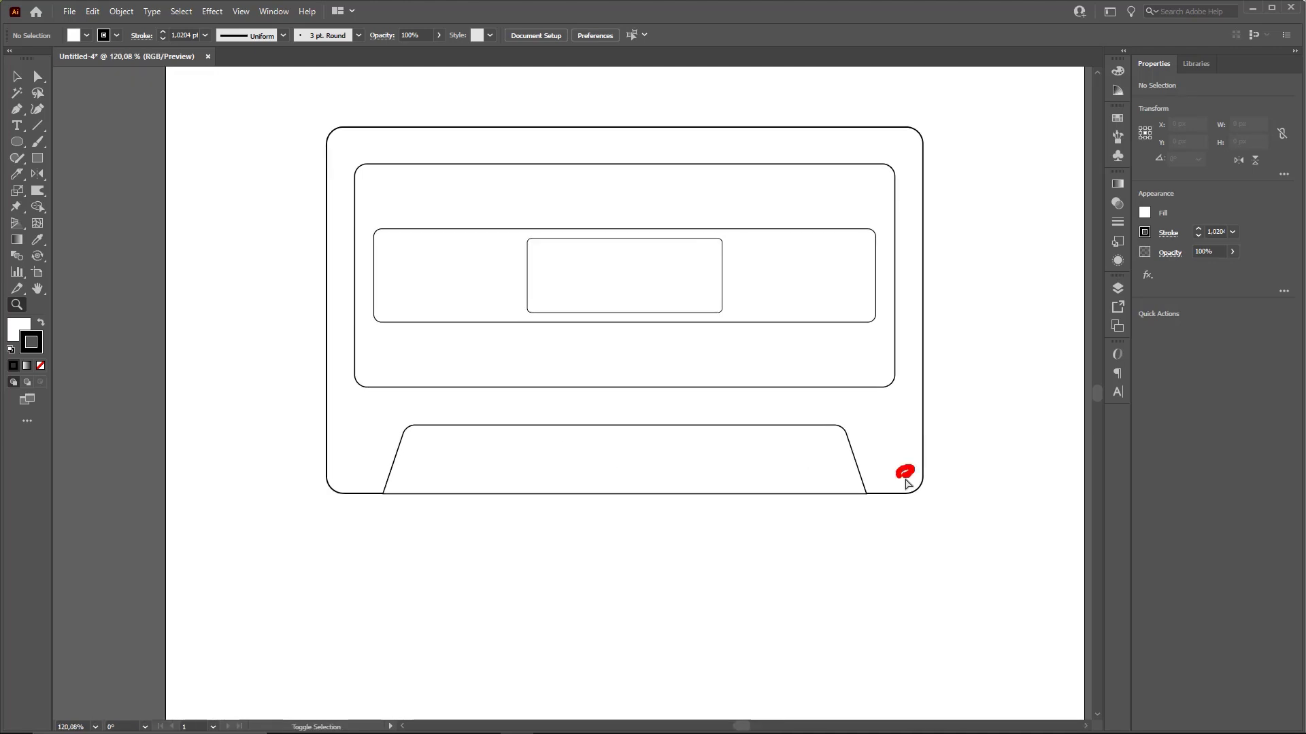
pyautogui.moveTo(908, 124); pyautogui.dragTo(901, 141)
pyautogui.moveTo(357, 128); pyautogui.dragTo(336, 147)
pyautogui.moveTo(338, 470); pyautogui.dragTo(344, 476)
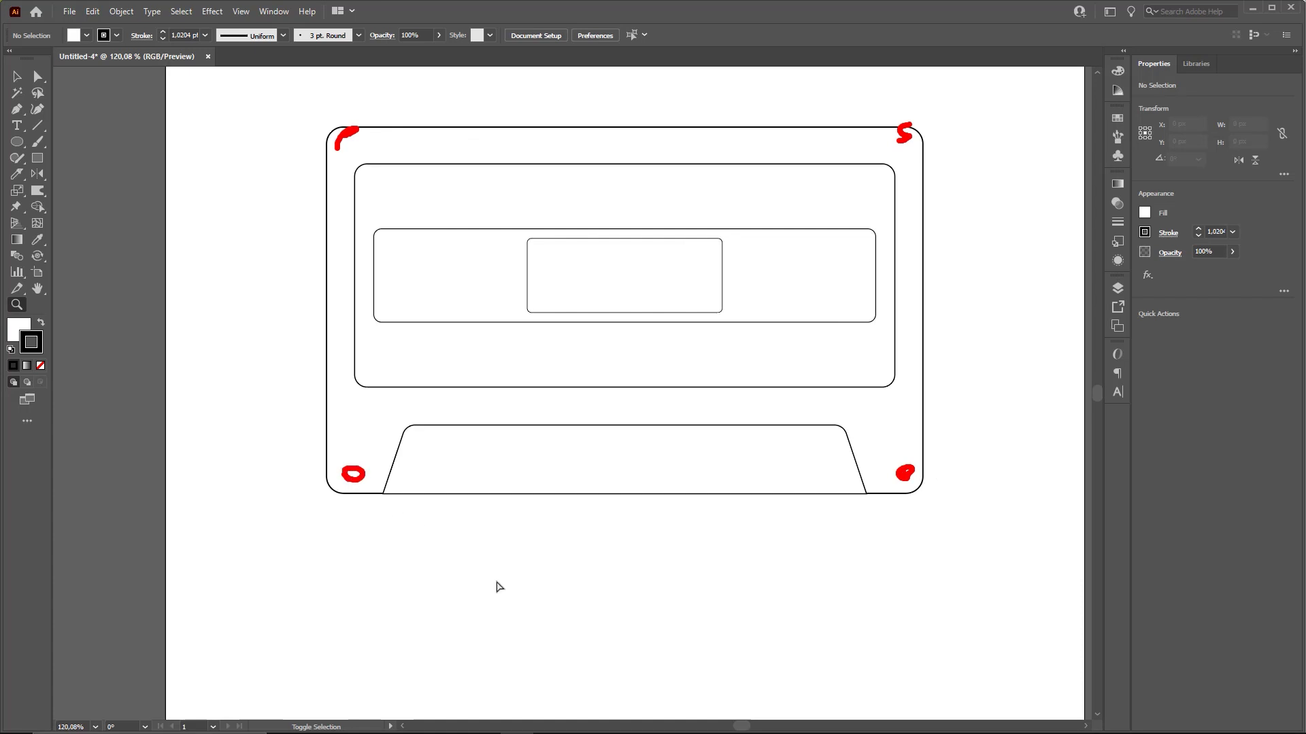
pyautogui.moveTo(606, 582)
pyautogui.mouseDown()
pyautogui.moveTo(719, 606)
pyautogui.moveTo(622, 605)
pyautogui.mouseUp()
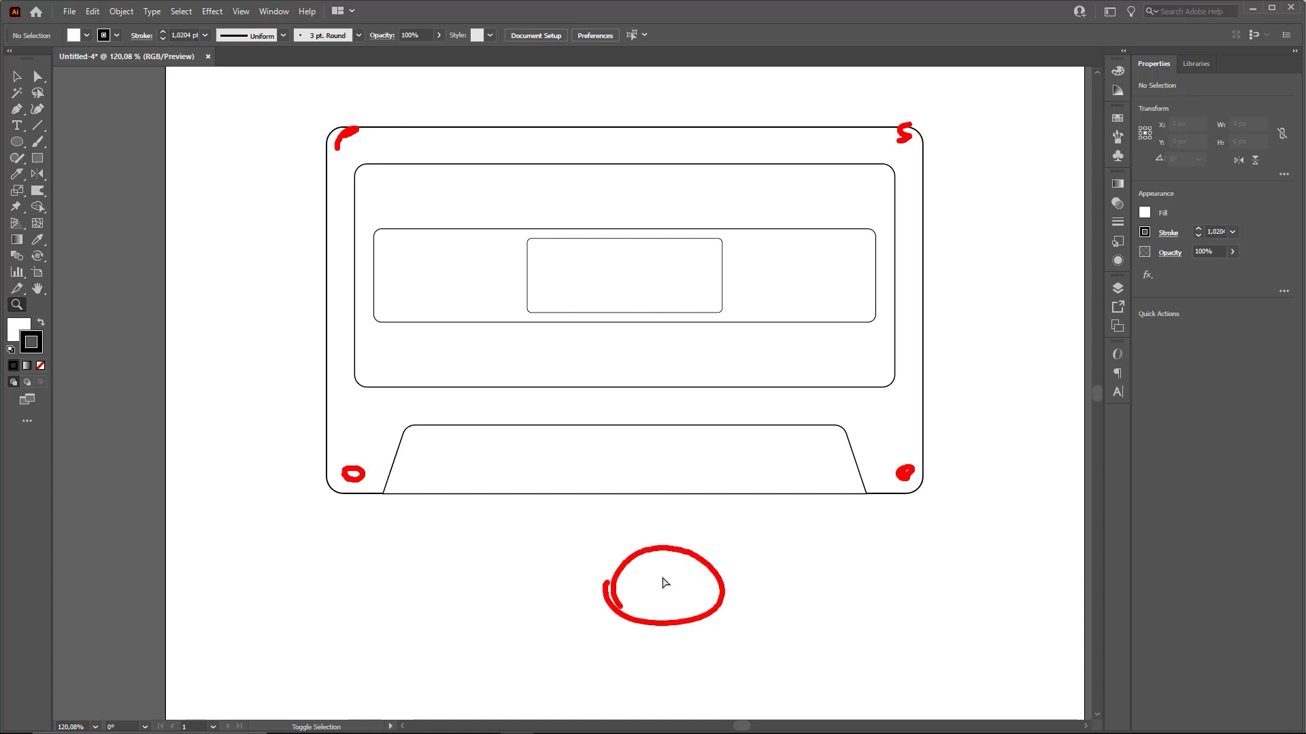
pyautogui.moveTo(664, 563)
pyautogui.mouseDown()
pyautogui.moveTo(662, 605)
pyautogui.moveTo(721, 579)
pyautogui.mouseUp()
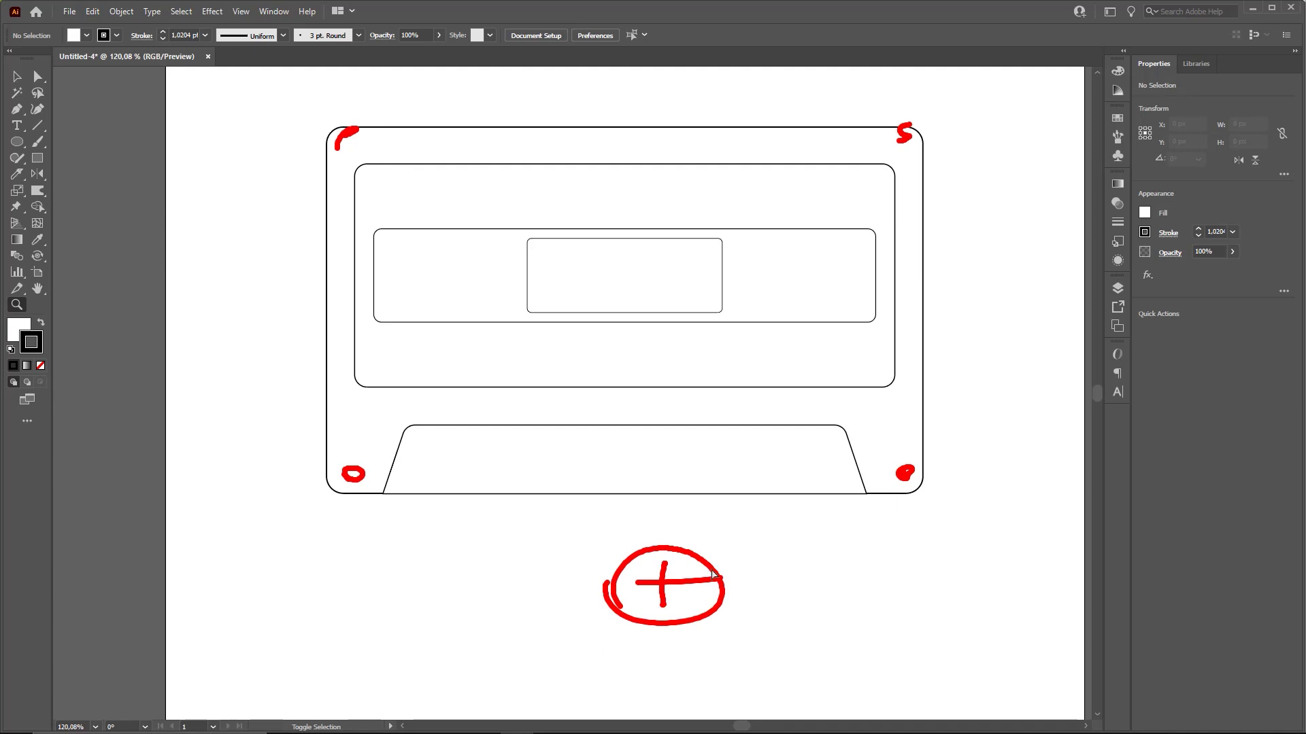
pyautogui.press('Escape')
# Draw a circle about 26 px in diameter in the empty area below the cassette, and deselect it
pyautogui.moveTo(685, 552); pyautogui.dragTo(656, 433)
pyautogui.scroll(-1, 656, 433)
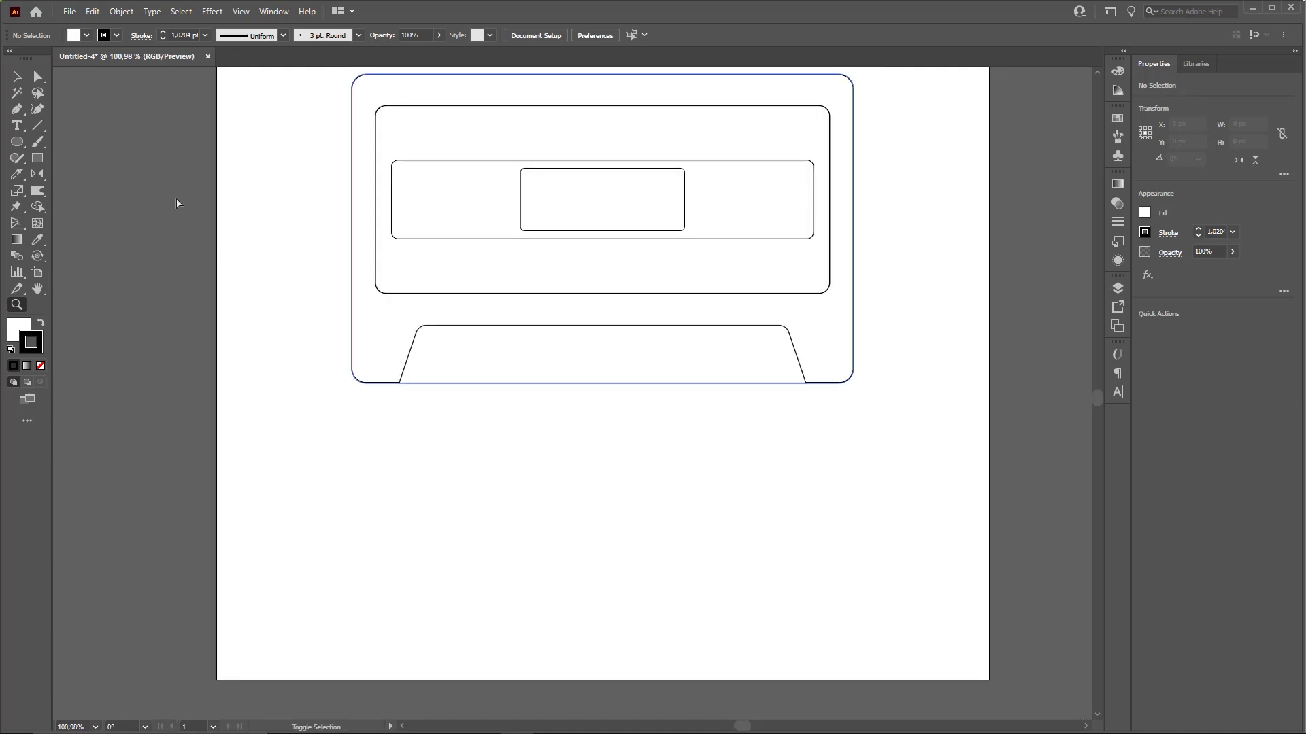
pyautogui.moveTo(255, 226); pyautogui.dragTo(31, 145)
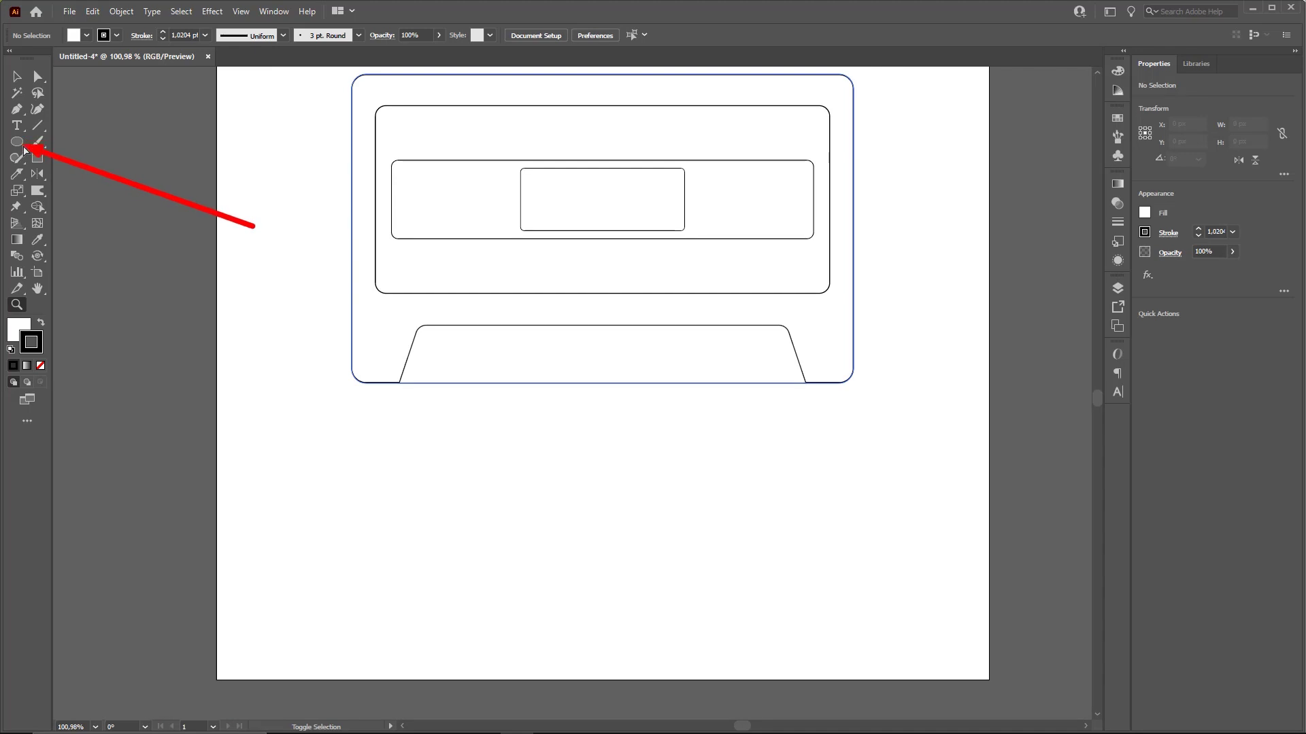
pyautogui.click(18, 142)
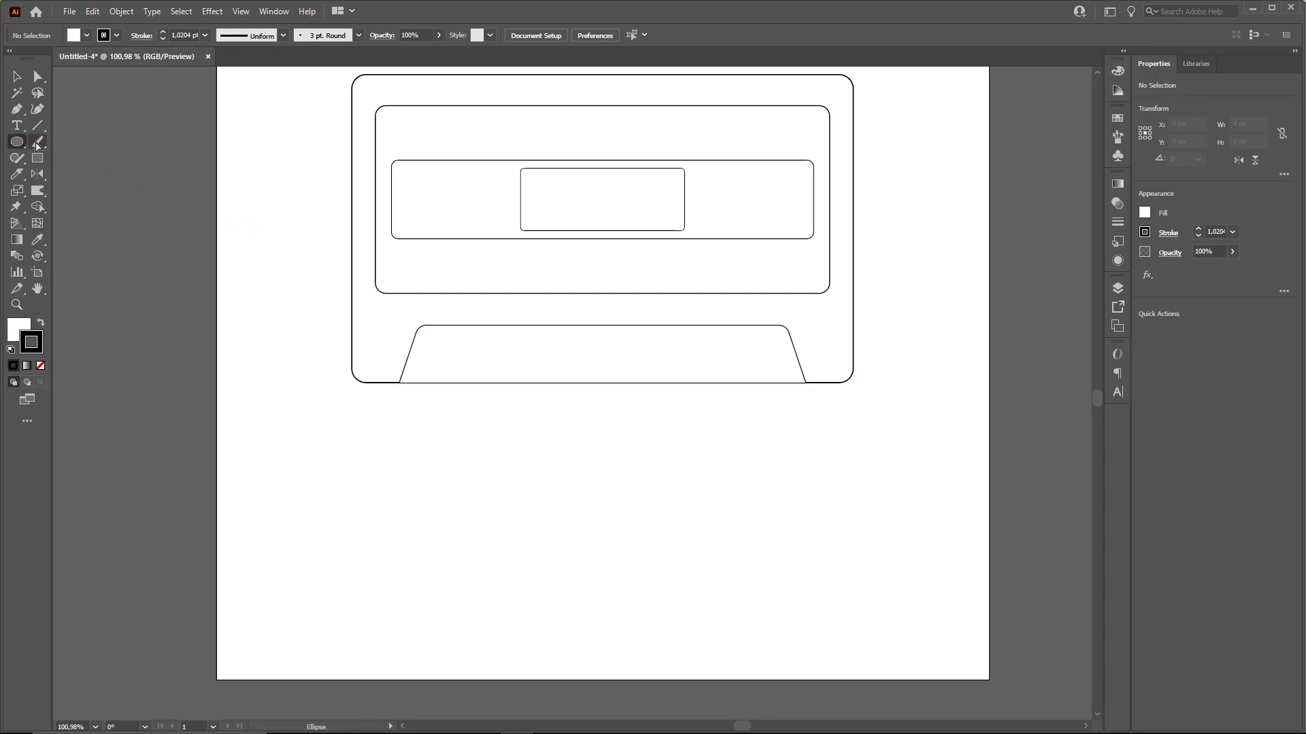
pyautogui.moveTo(587, 465); pyautogui.dragTo(857, 558)
pyautogui.press('z')
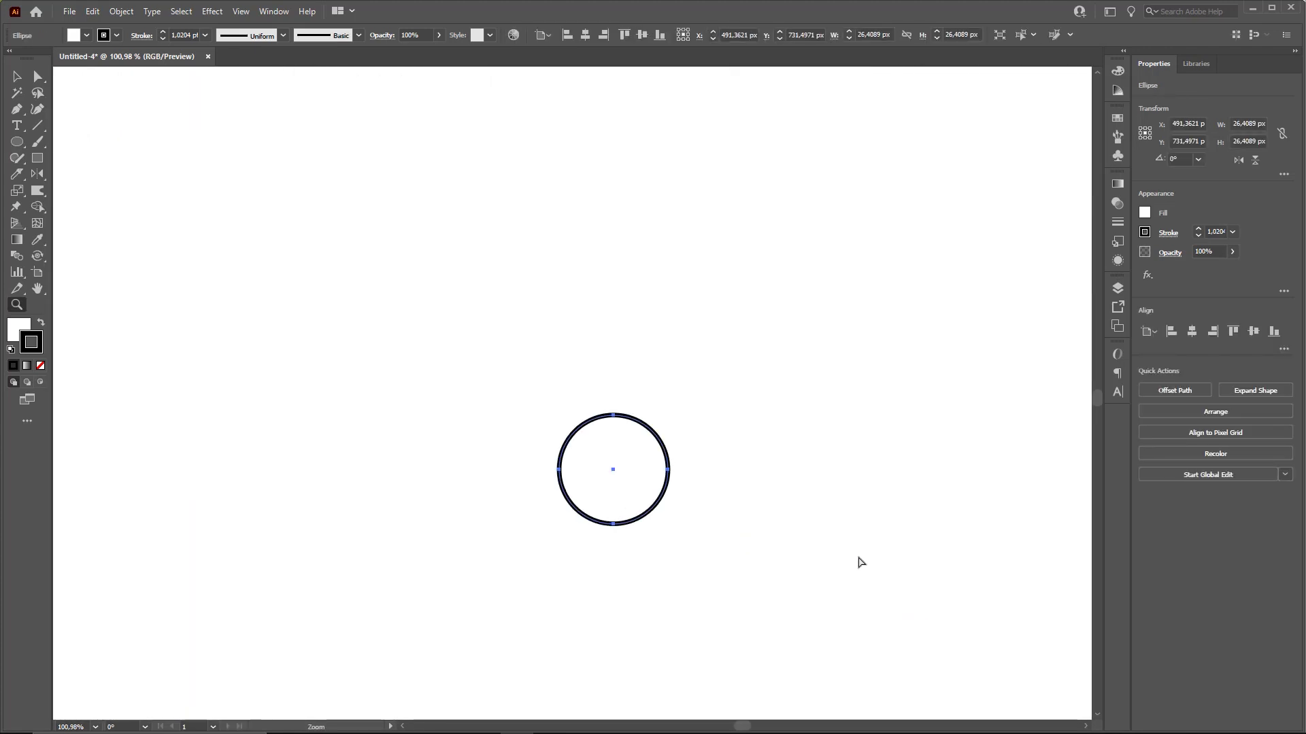
pyautogui.moveTo(728, 500); pyautogui.dragTo(679, 436)
pyautogui.press('v')
pyautogui.click(741, 361)
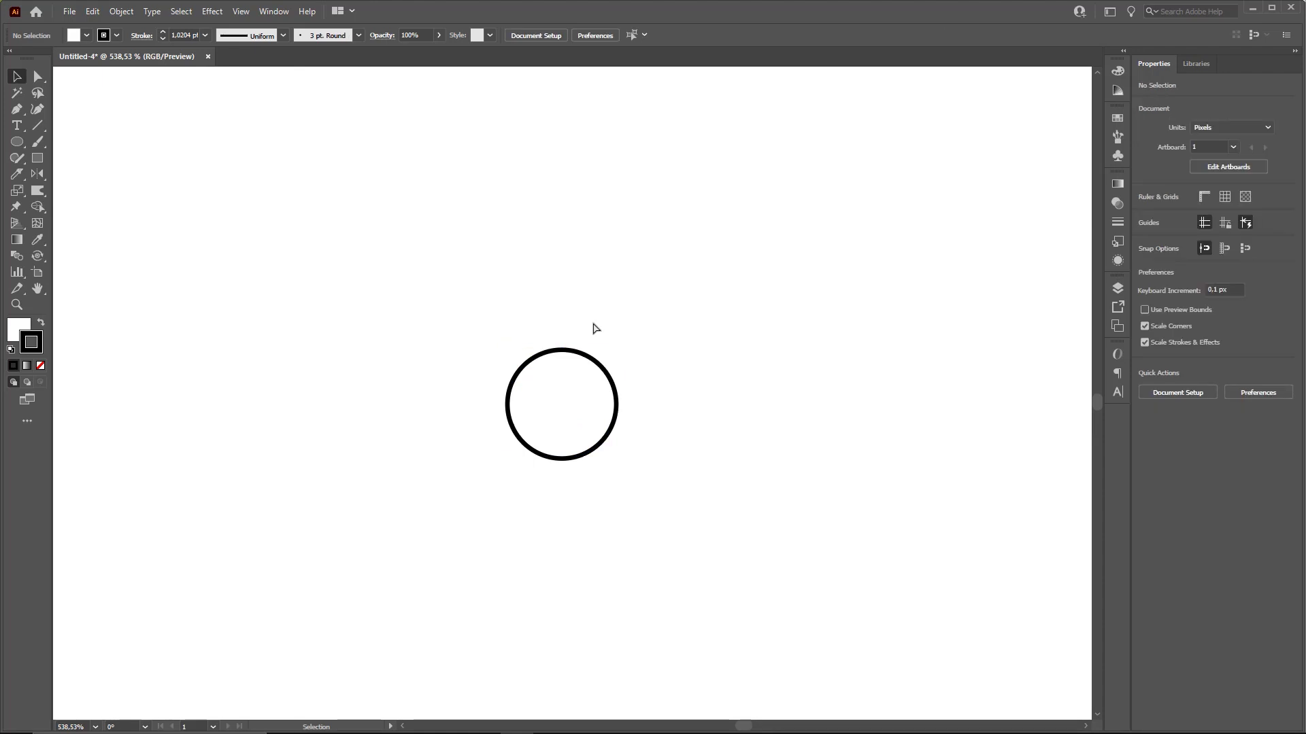
# Draw a horizontal line about 16 px and a vertical line about 17 px long crossing inside the circle, and deselect them
pyautogui.click(39, 126)
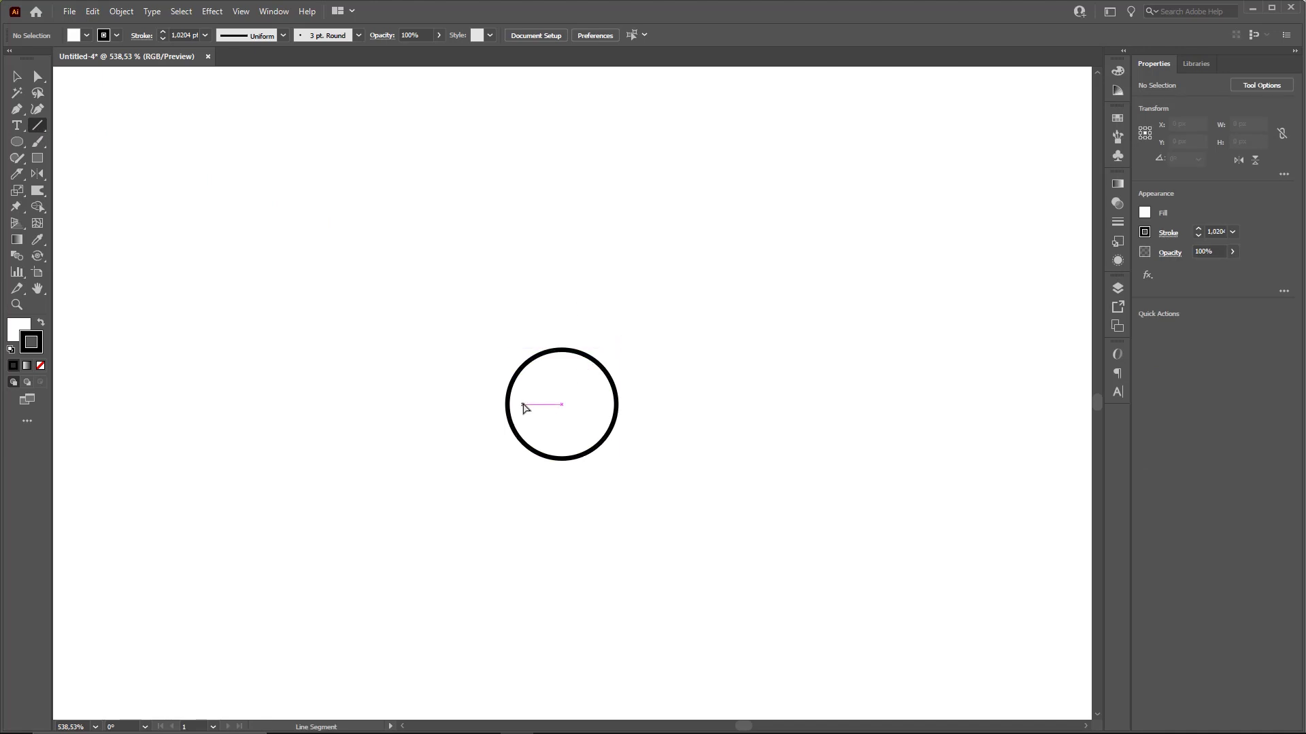
pyautogui.moveTo(562, 405); pyautogui.dragTo(563, 375)
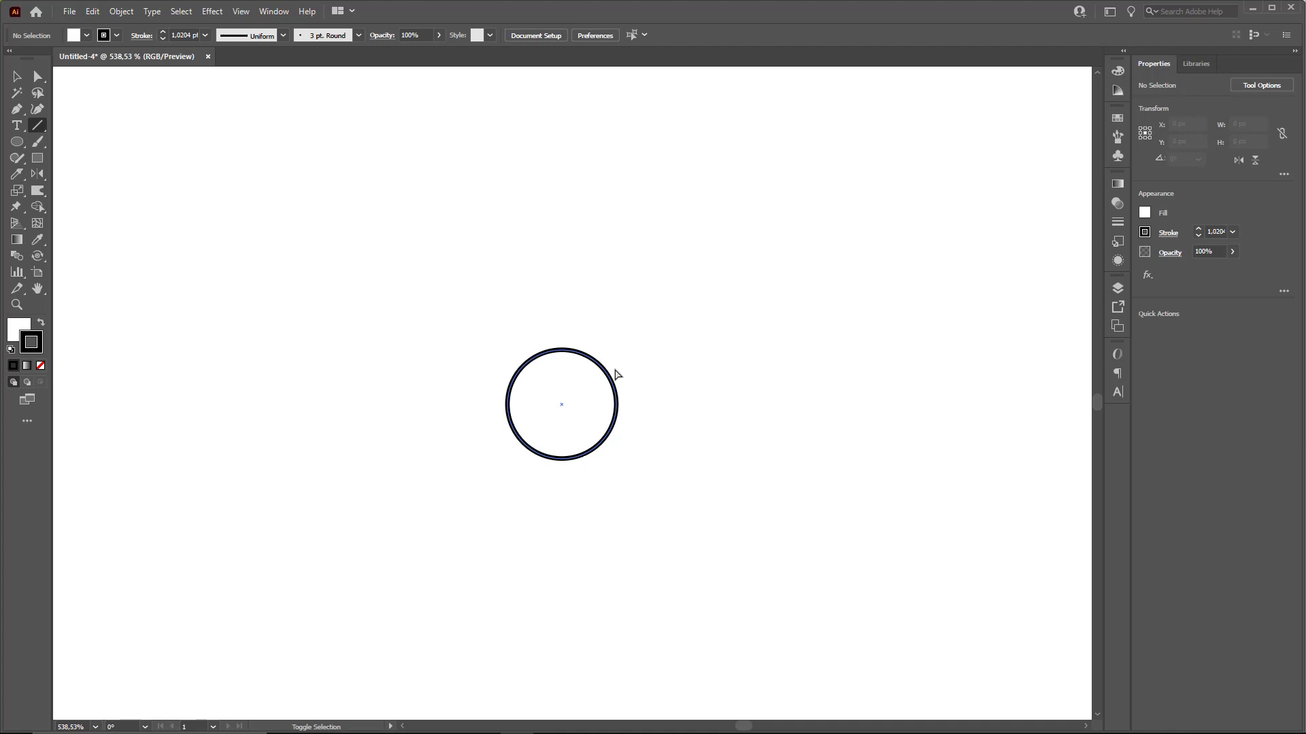
pyautogui.moveTo(419, 611)
pyautogui.mouseDown()
pyautogui.moveTo(547, 423)
pyautogui.moveTo(426, 348)
pyautogui.moveTo(305, 92)
pyautogui.mouseUp()
pyautogui.click(242, 12)
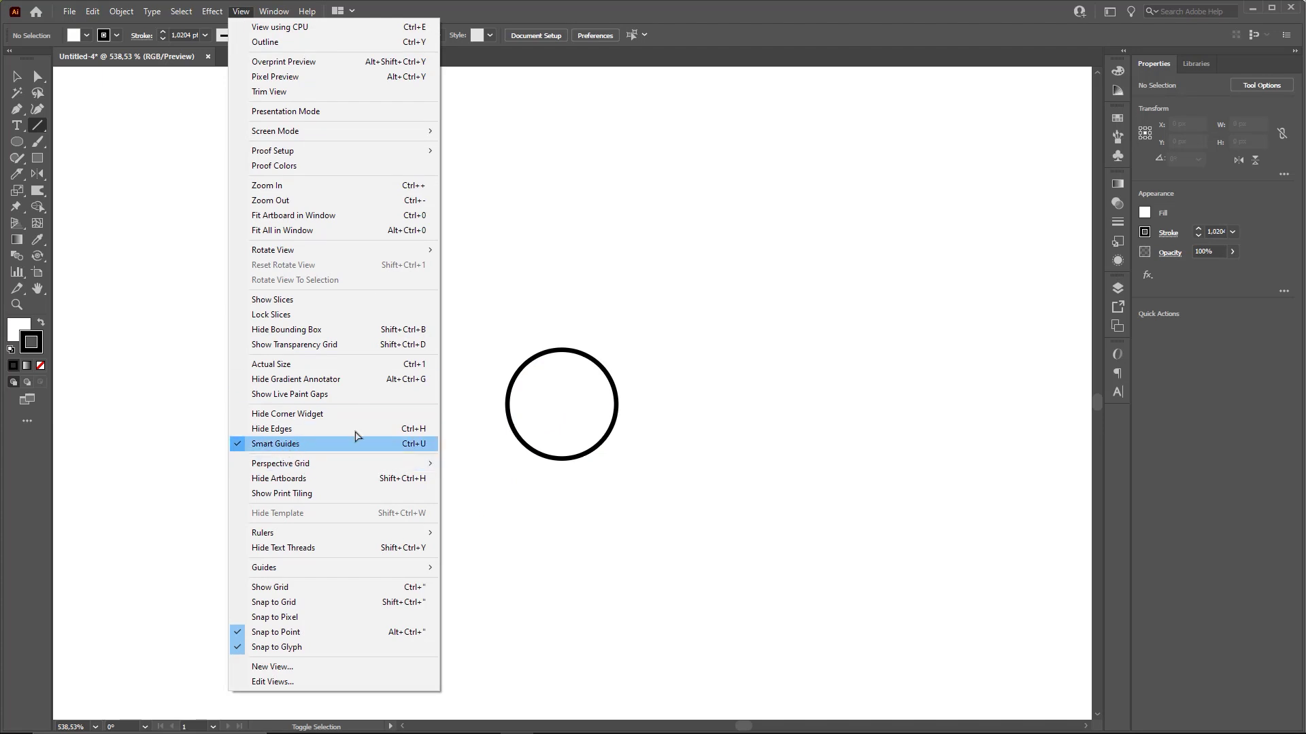
pyautogui.click(631, 336)
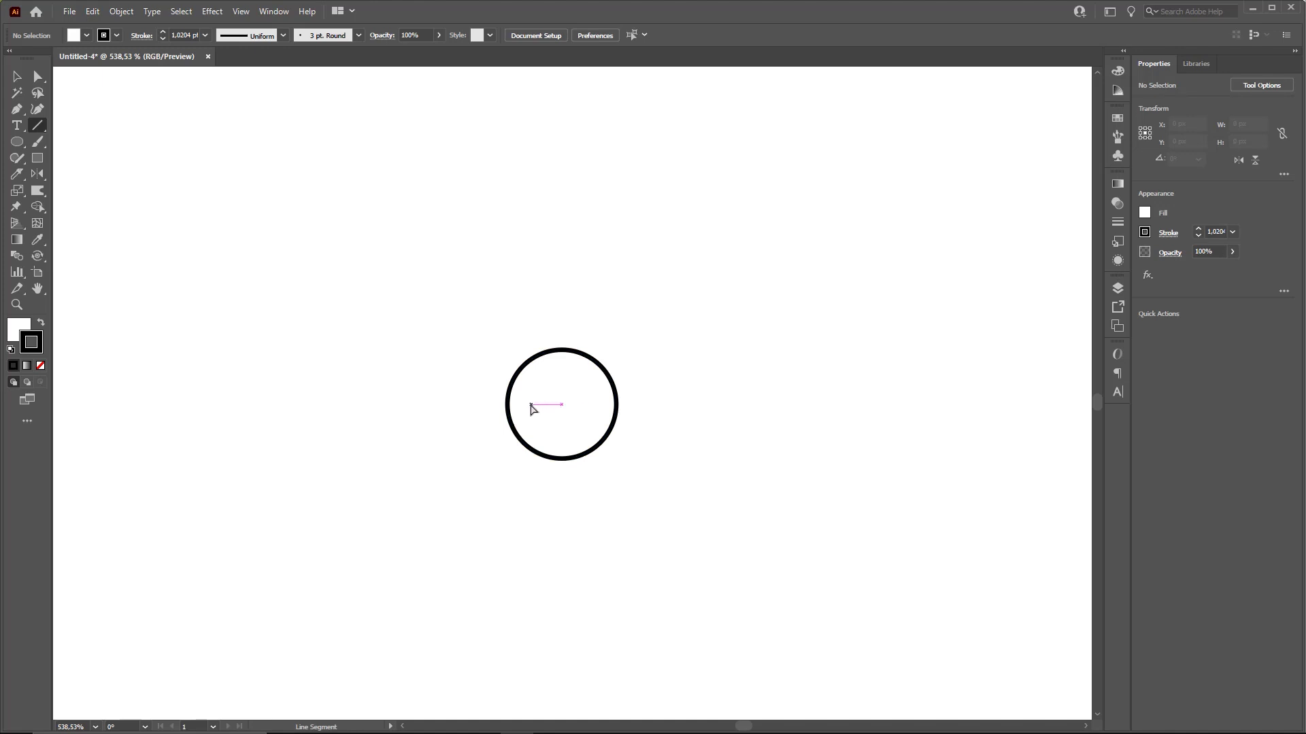
pyautogui.moveTo(529, 405); pyautogui.dragTo(598, 407)
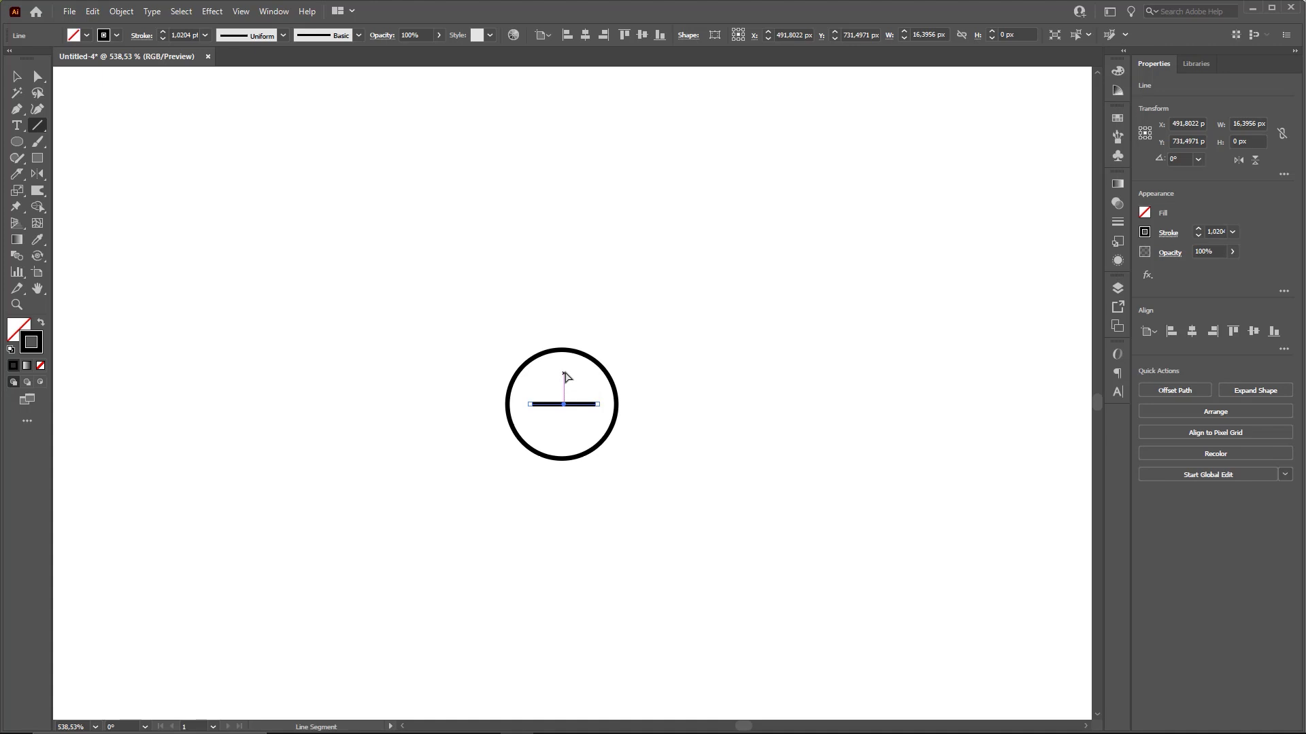
pyautogui.moveTo(564, 371); pyautogui.dragTo(704, 446)
pyautogui.press('v')
pyautogui.click(759, 327)
pyautogui.moveTo(548, 391); pyautogui.dragTo(598, 390)
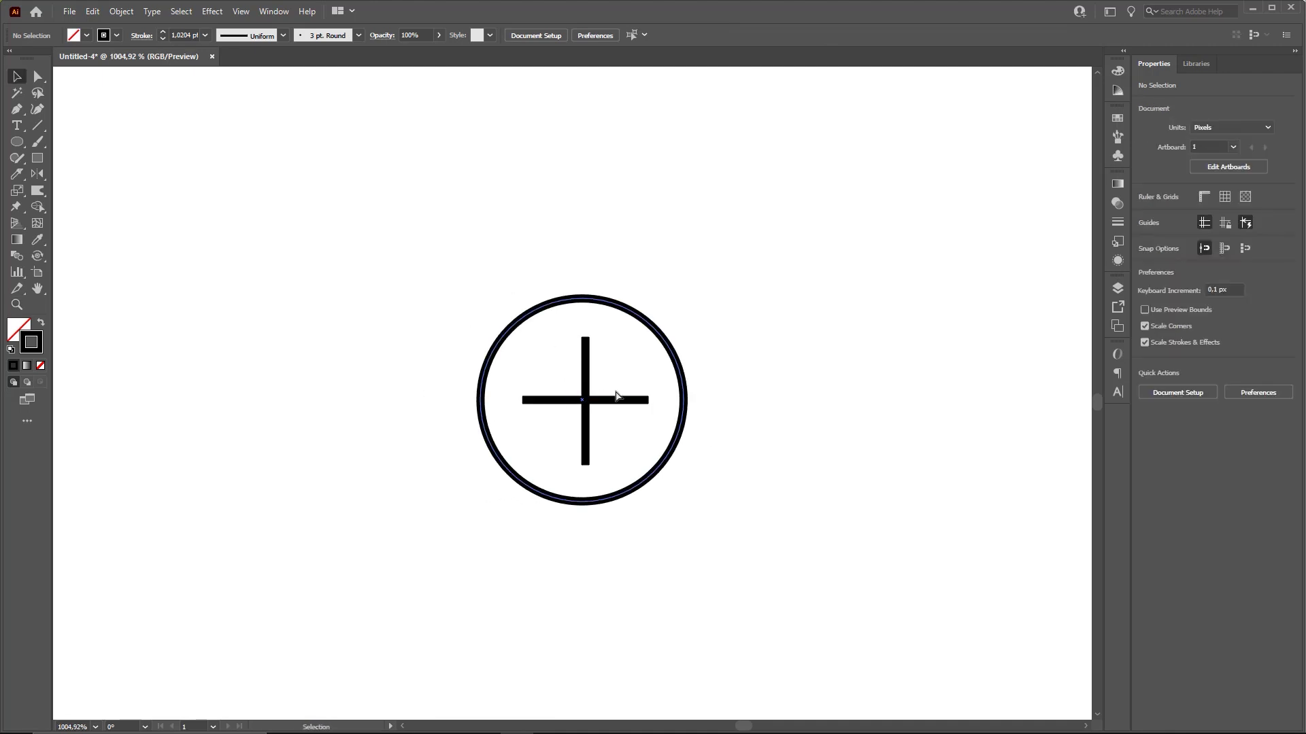
# Move the two crossed lines together about 3 px to the right inside the circle
pyautogui.click(590, 399)
pyautogui.keyDown('shift'); pyautogui.click(588, 379); pyautogui.keyUp('shift')
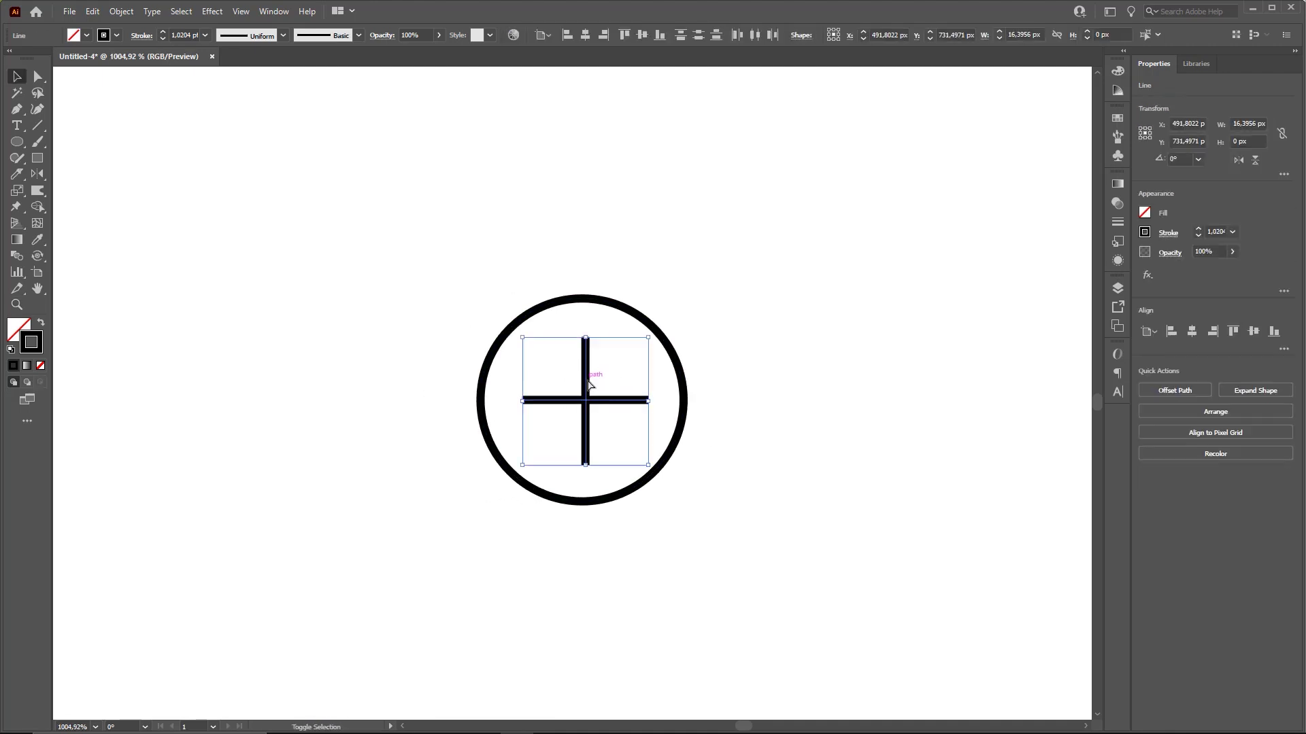
pyautogui.moveTo(590, 377); pyautogui.dragTo(615, 380)
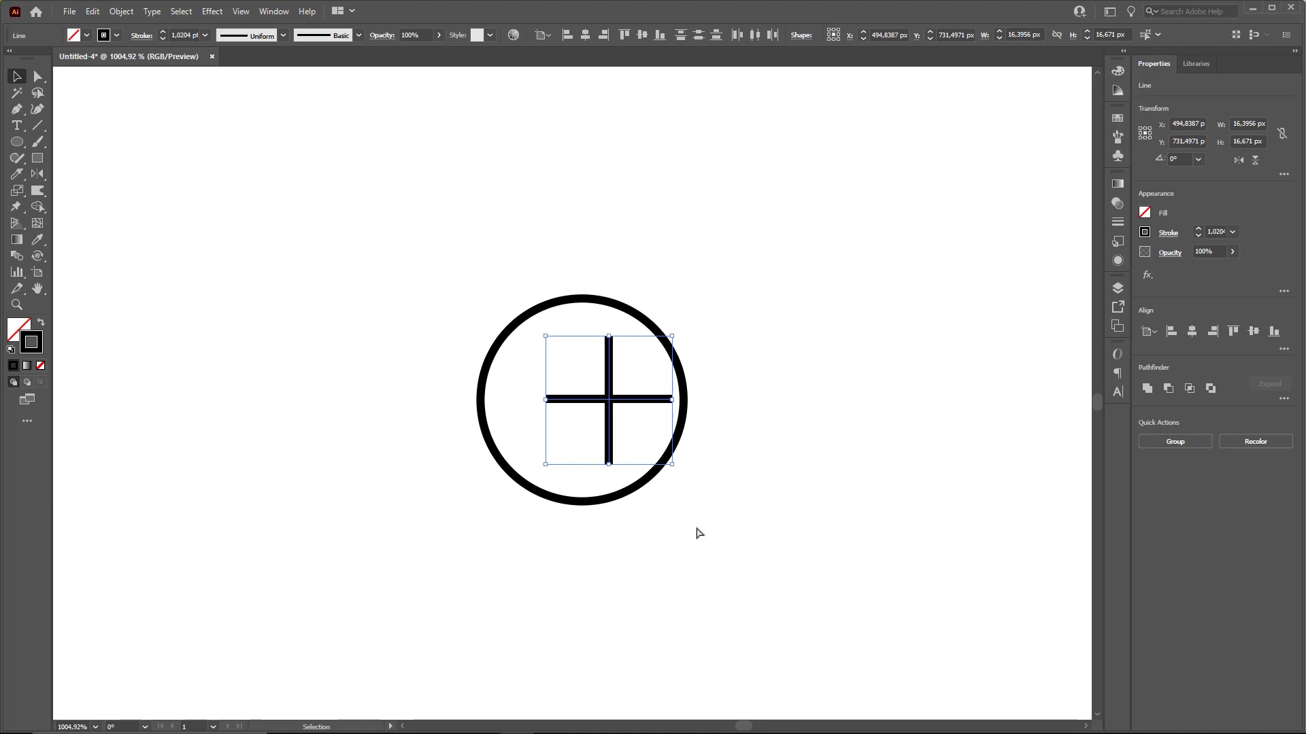
# Select the circle and both lines, and set the alignment reference to the selection instead of the artboard
pyautogui.moveTo(697, 533); pyautogui.dragTo(454, 267)
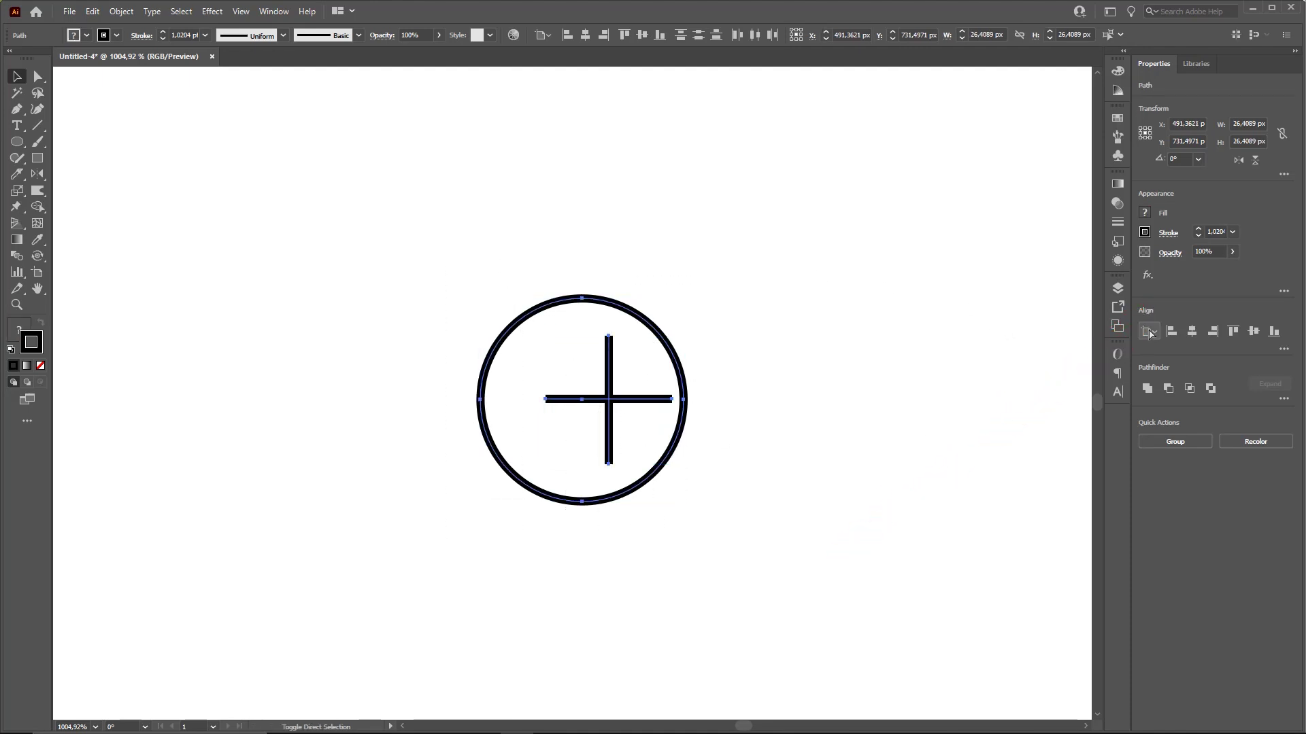
pyautogui.click(1149, 332)
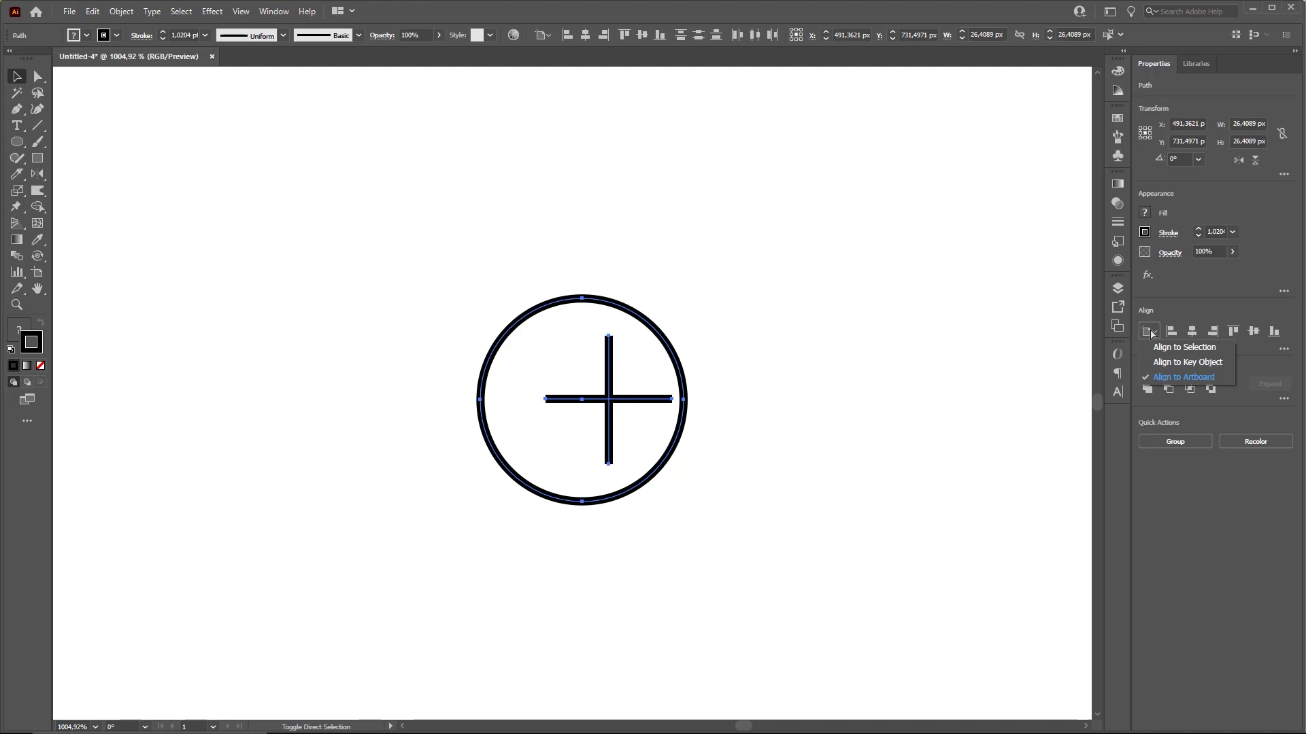
pyautogui.click(1181, 347)
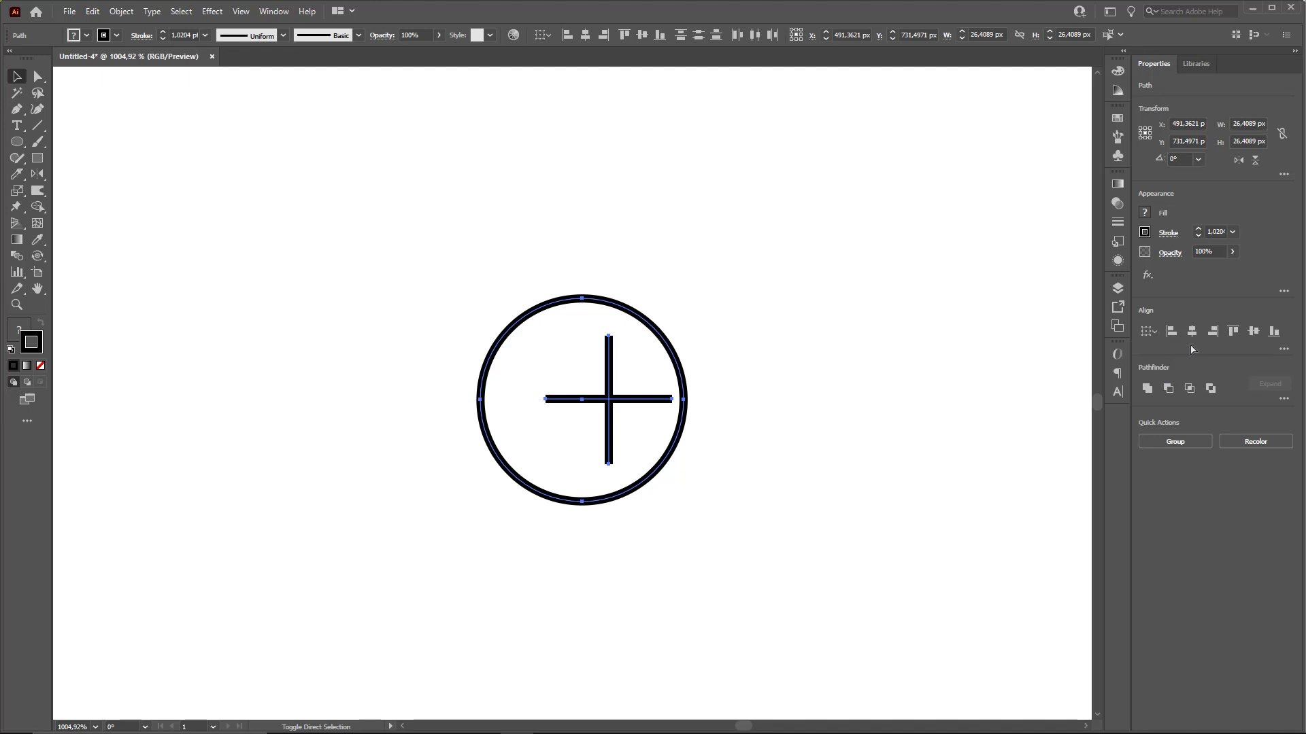
pyautogui.click(1150, 331)
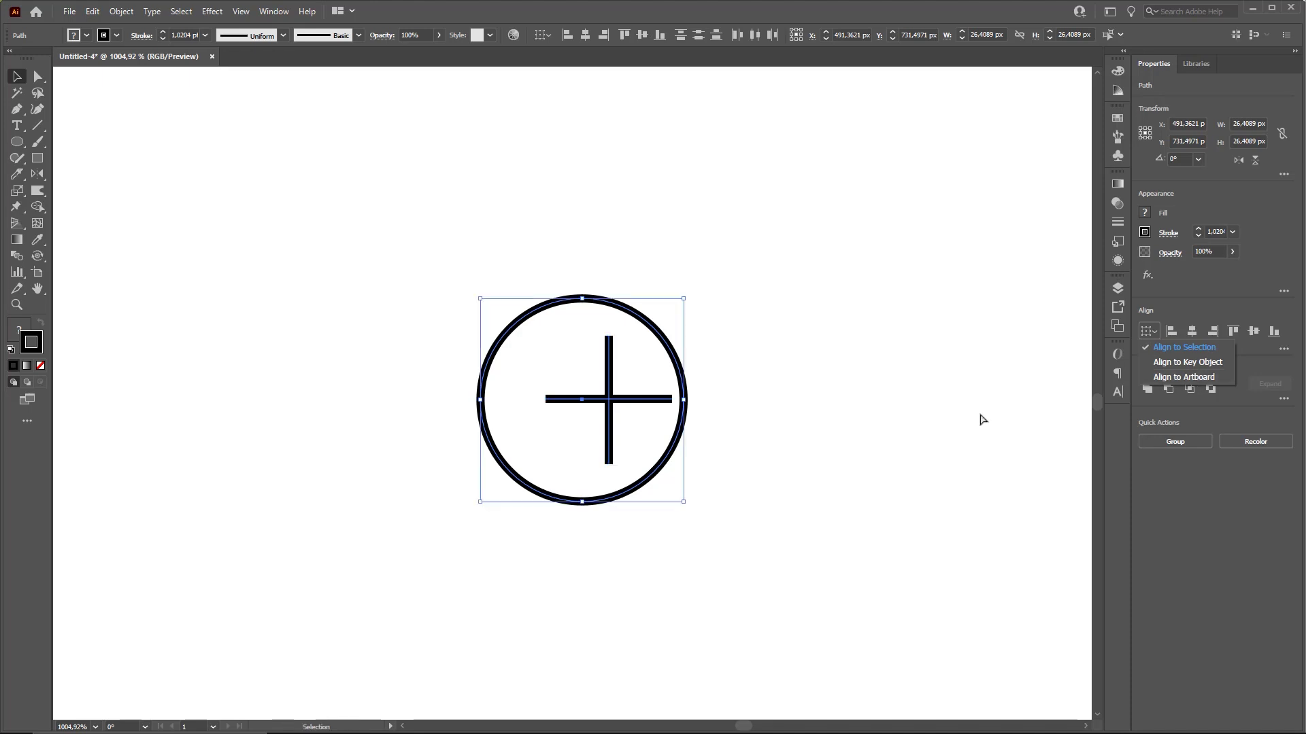
pyautogui.hotkey('ctrl', '0')
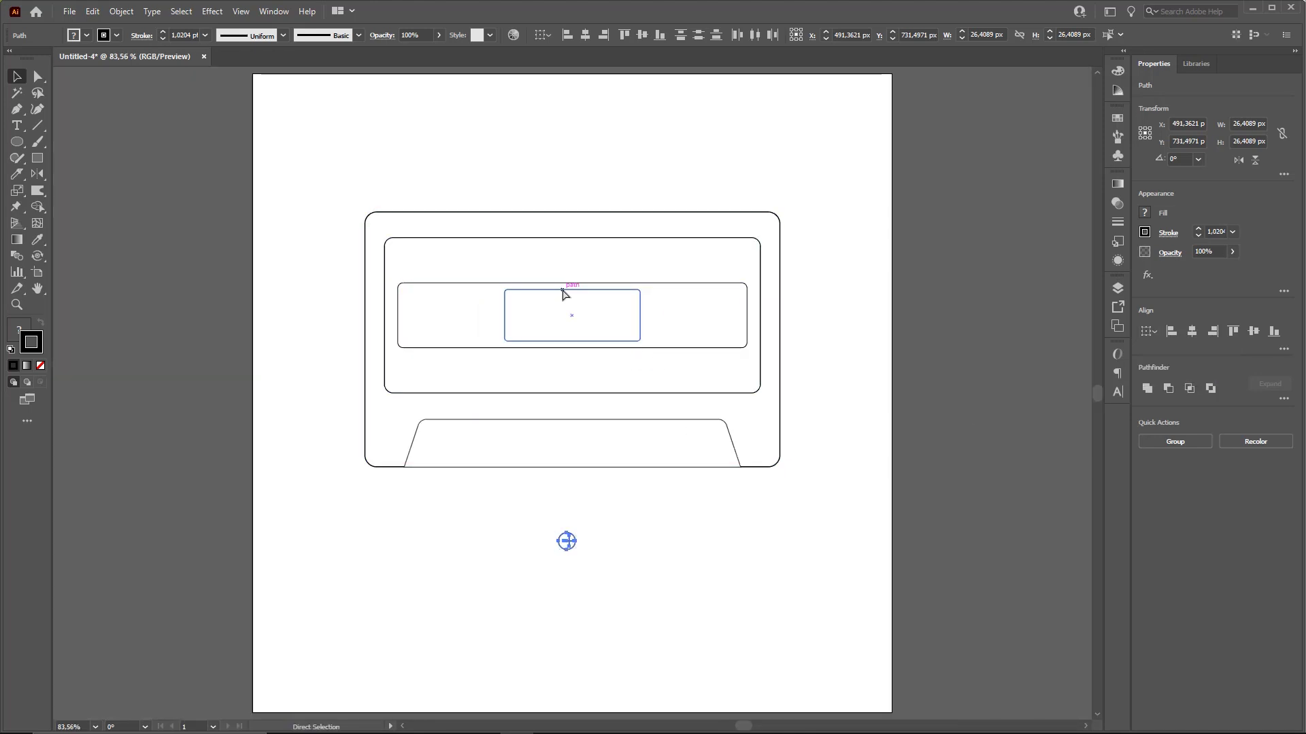
pyautogui.hotkey('ctrl', '-')
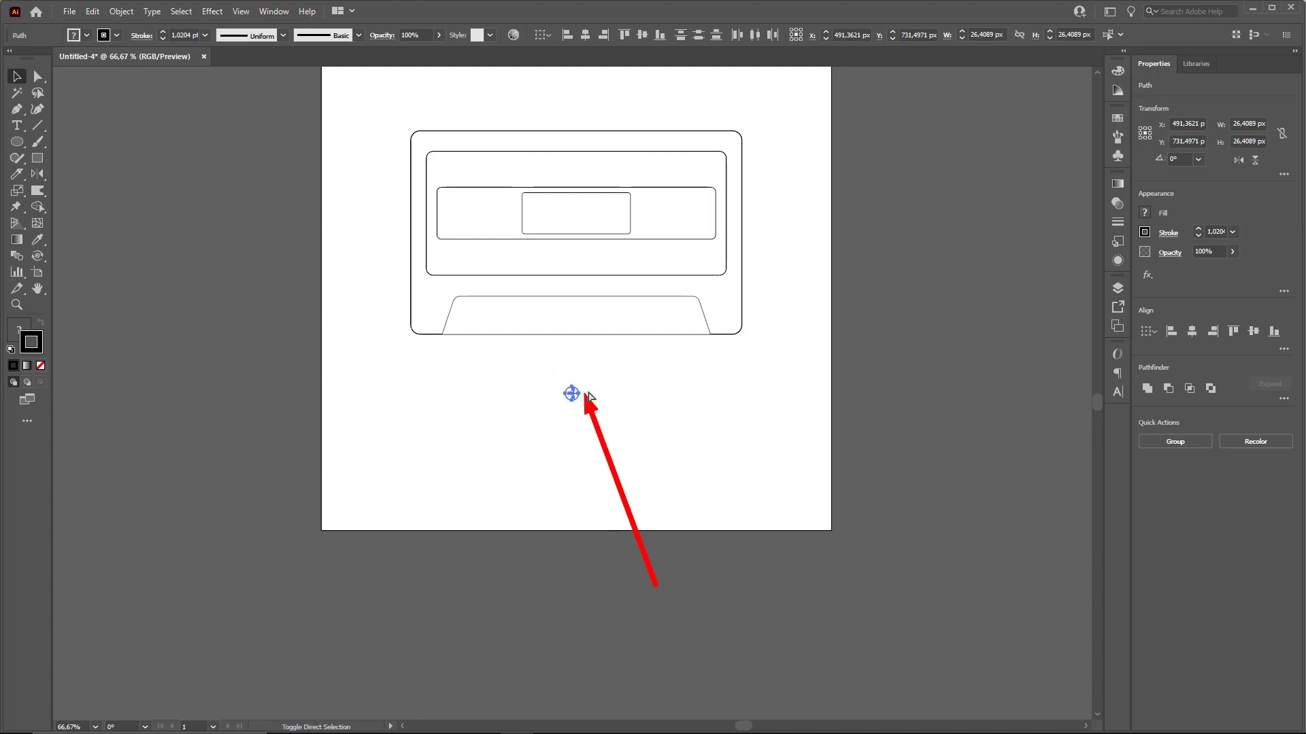
pyautogui.moveTo(322, 66)
pyautogui.mouseDown()
pyautogui.moveTo(813, 502)
pyautogui.moveTo(824, 531)
pyautogui.mouseUp()
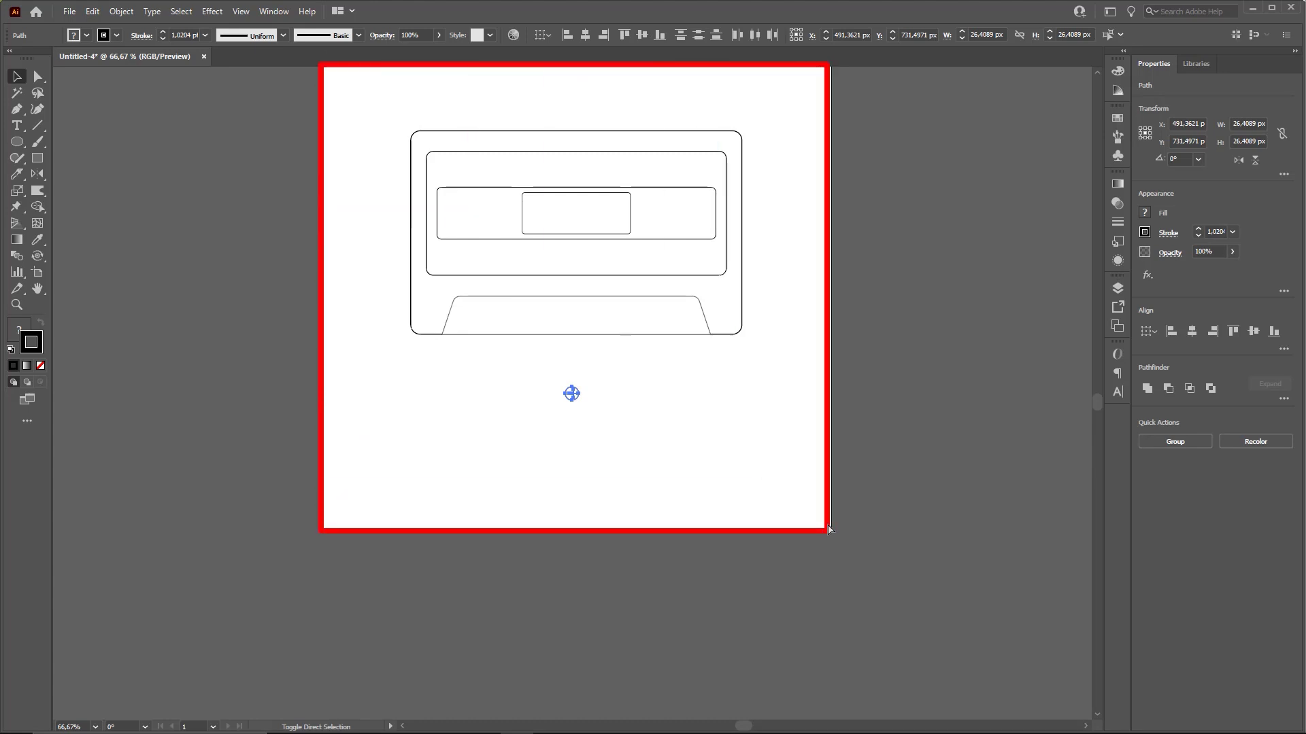
pyautogui.press('z')
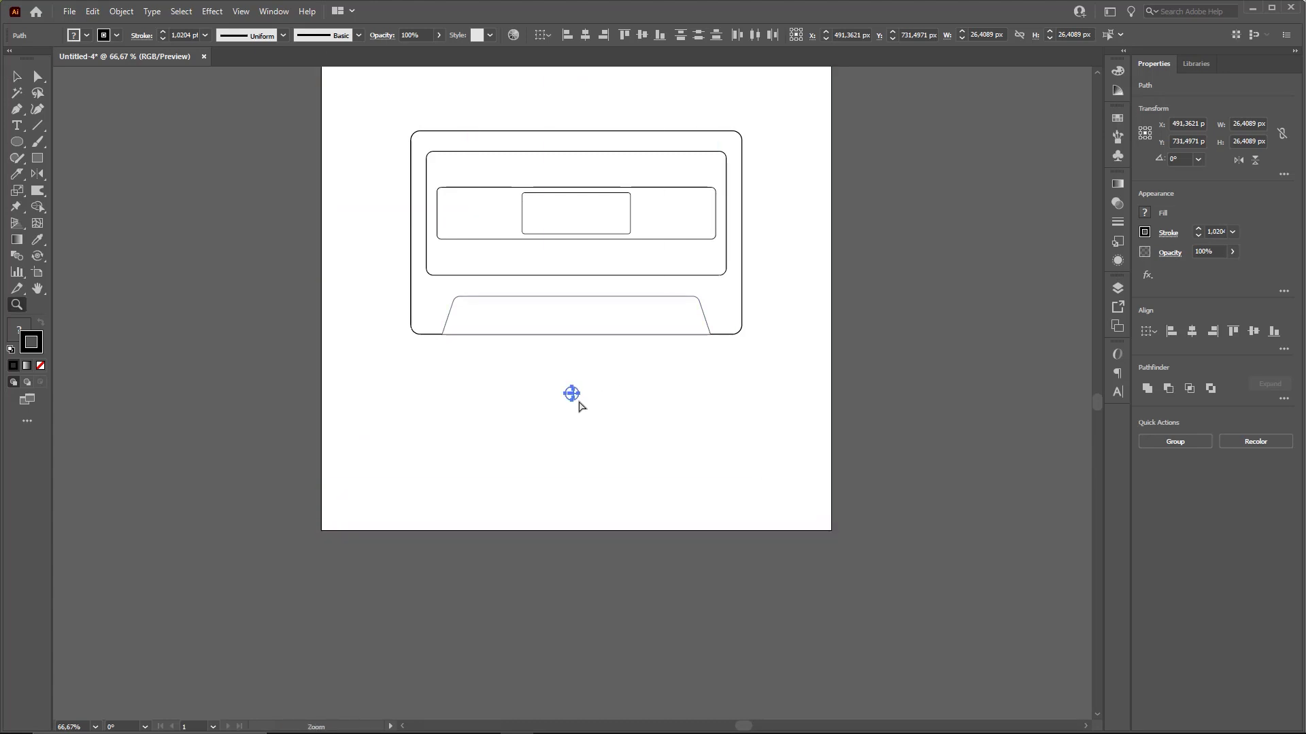
pyautogui.moveTo(570, 397); pyautogui.dragTo(927, 596)
pyautogui.moveTo(697, 466); pyautogui.dragTo(597, 479)
# Align the circle and both lines to the selection on their horizontal and vertical centres
pyautogui.click(1146, 333)
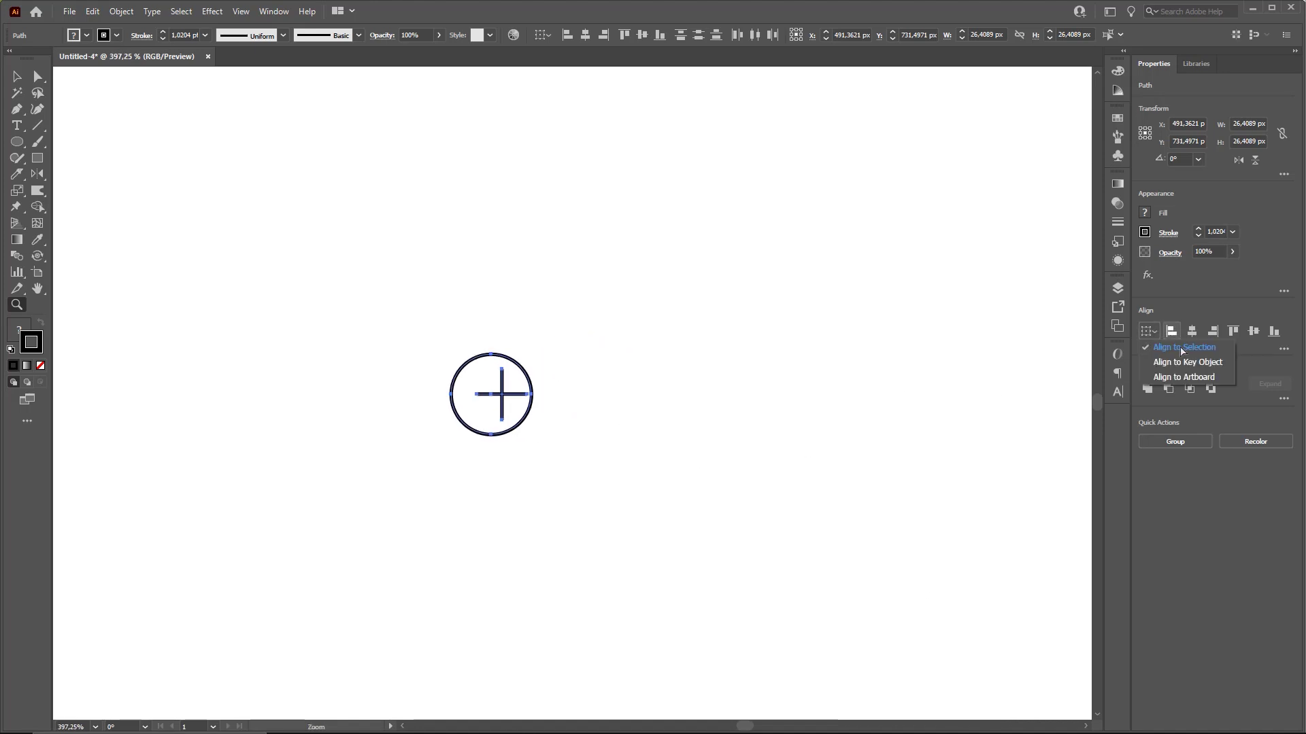
pyautogui.click(1191, 350)
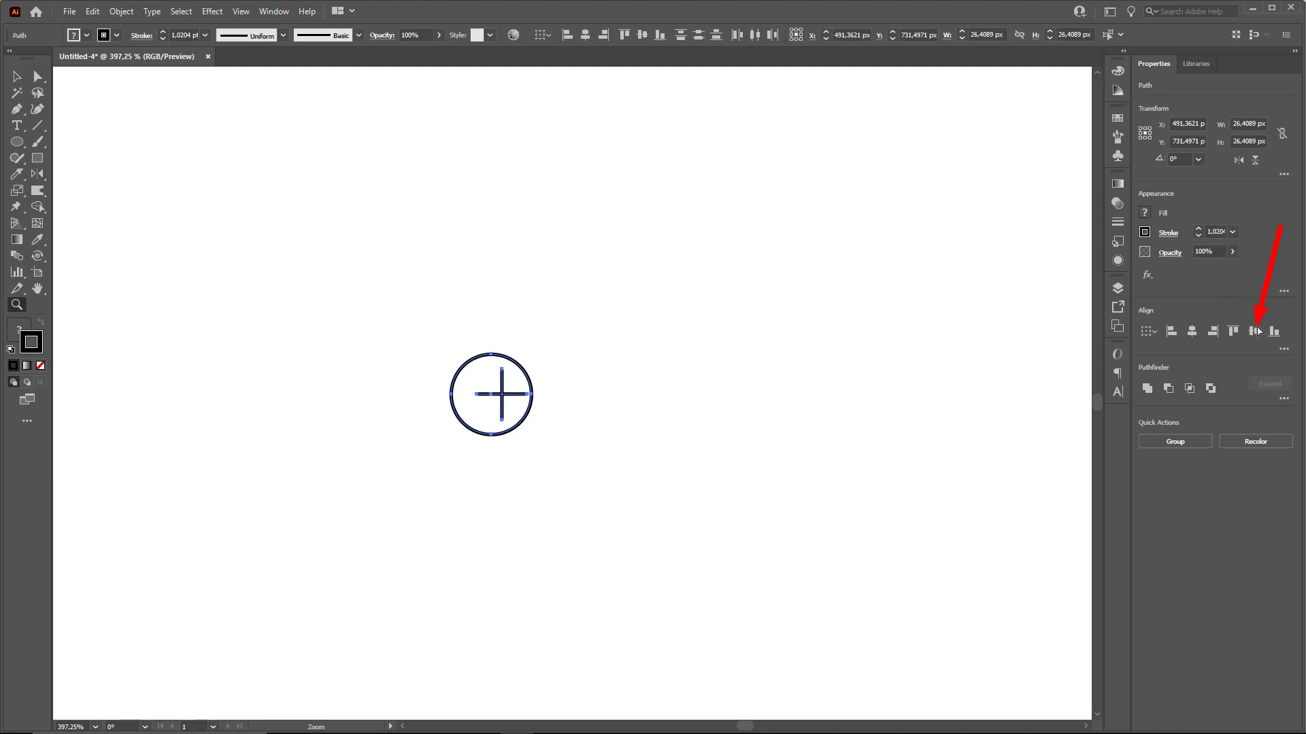
pyautogui.click(1194, 332)
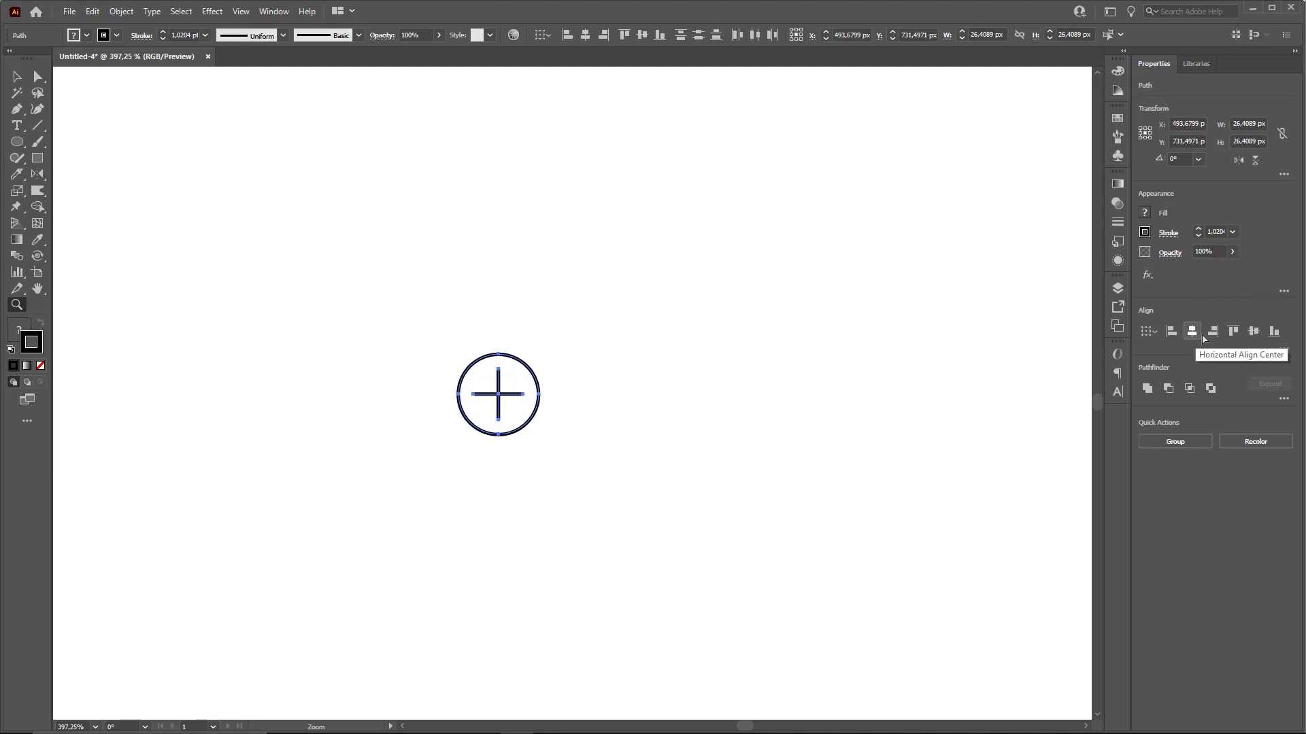
pyautogui.click(1255, 337)
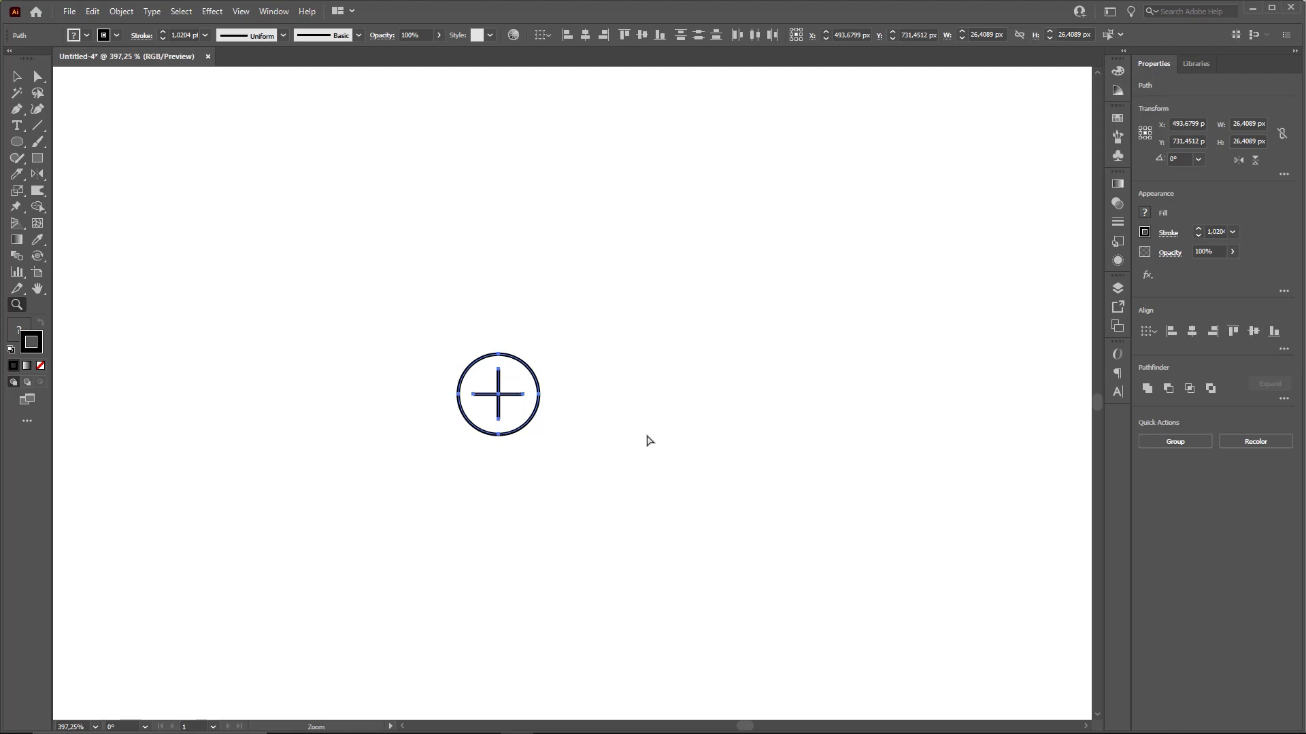
# Try moving single parts of the ungrouped screw away from the circle, and undo the moves
pyautogui.moveTo(646, 423); pyautogui.dragTo(652, 453)
pyautogui.moveTo(653, 455); pyautogui.dragTo(682, 487)
pyautogui.press('v')
pyautogui.click(635, 453)
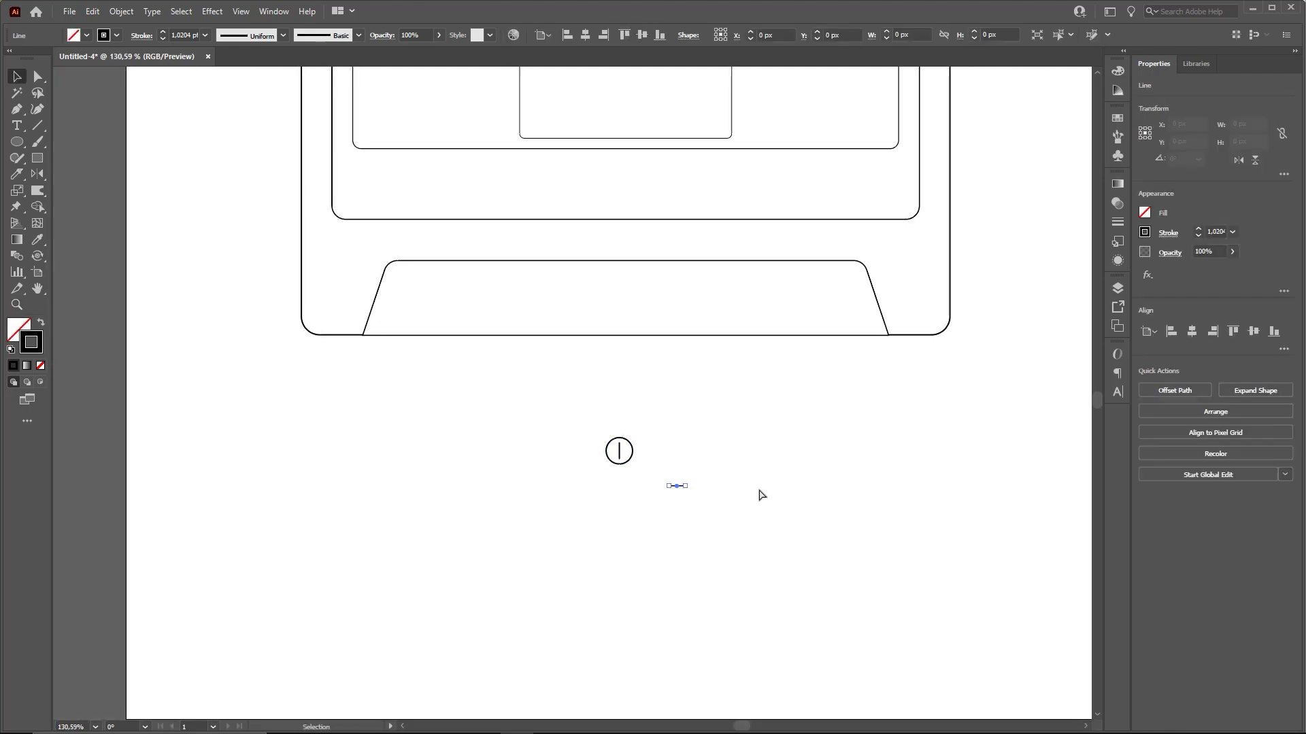
pyautogui.hotkey('ctrl', 'z')
pyautogui.click(688, 457)
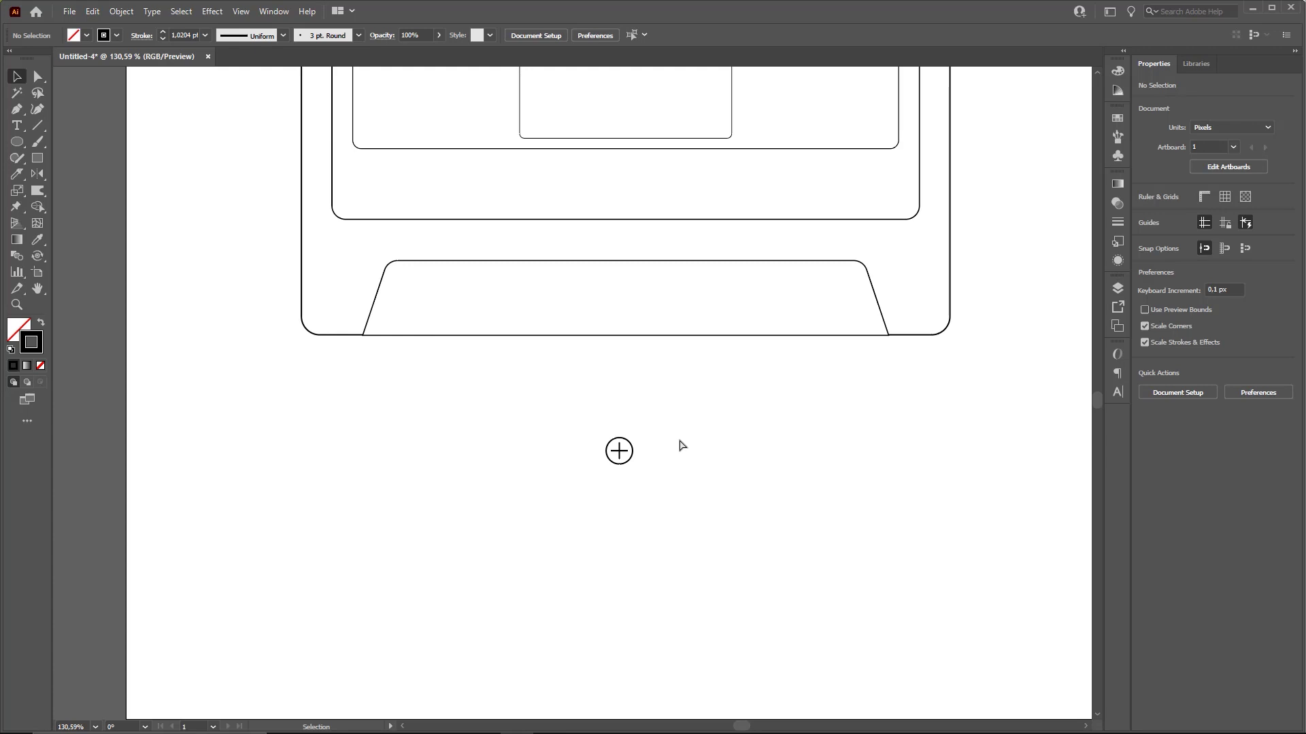
pyautogui.moveTo(618, 455); pyautogui.dragTo(715, 414)
pyautogui.hotkey('ctrl', 'z')
# Select the whole screw, group its circle and lines, and ungroup them again
pyautogui.moveTo(594, 441); pyautogui.dragTo(654, 491)
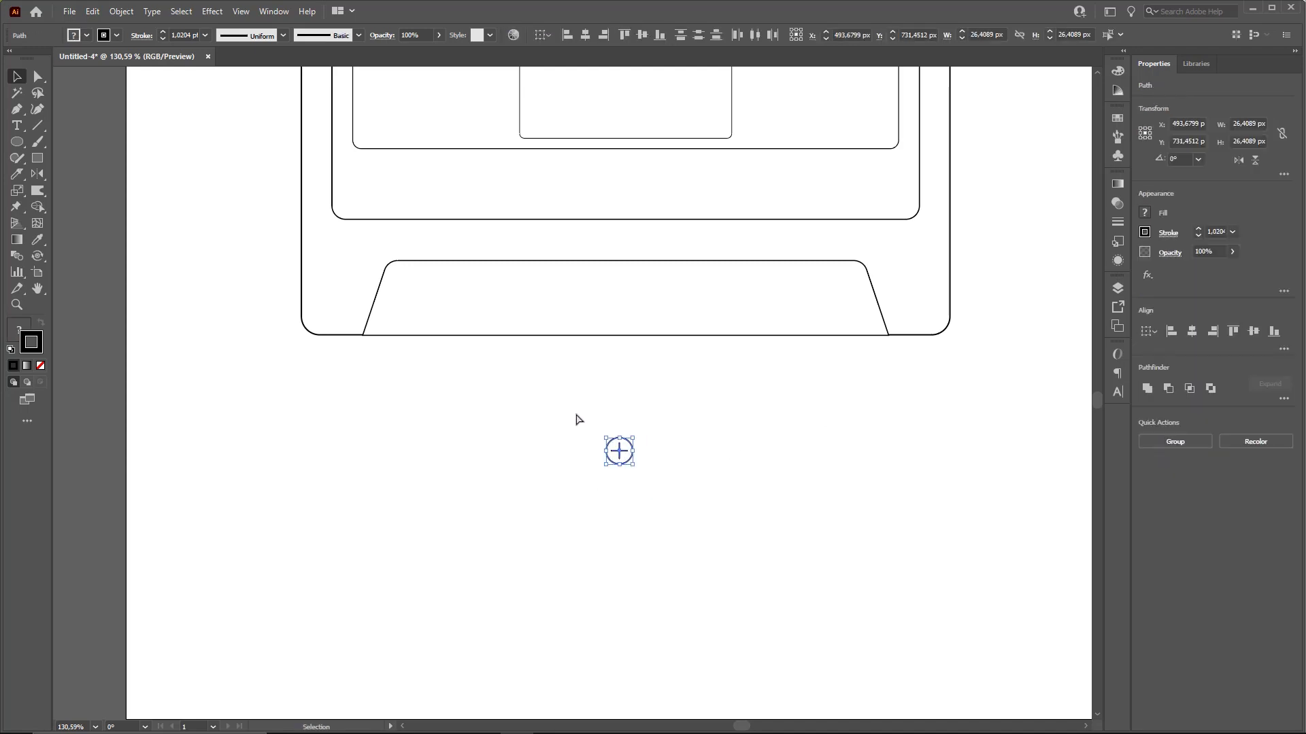
pyautogui.moveTo(578, 416); pyautogui.dragTo(672, 503)
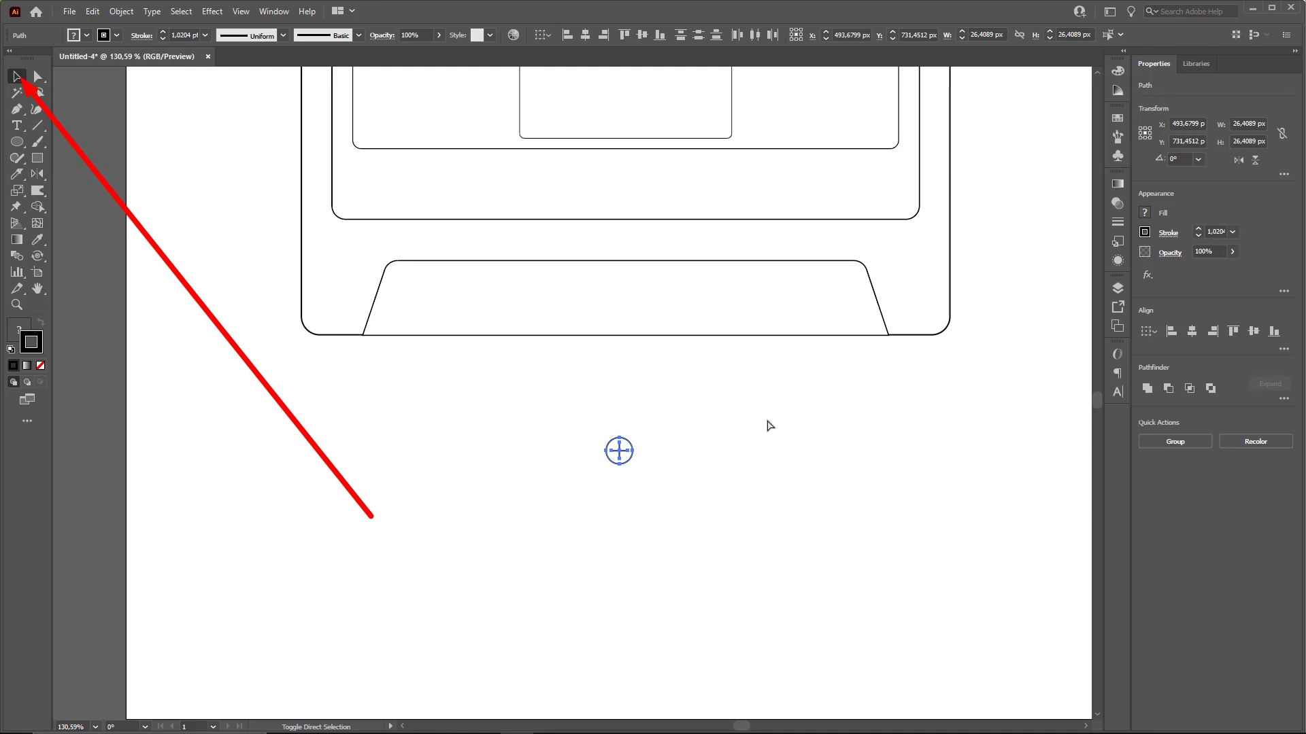
pyautogui.moveTo(583, 425); pyautogui.dragTo(656, 483)
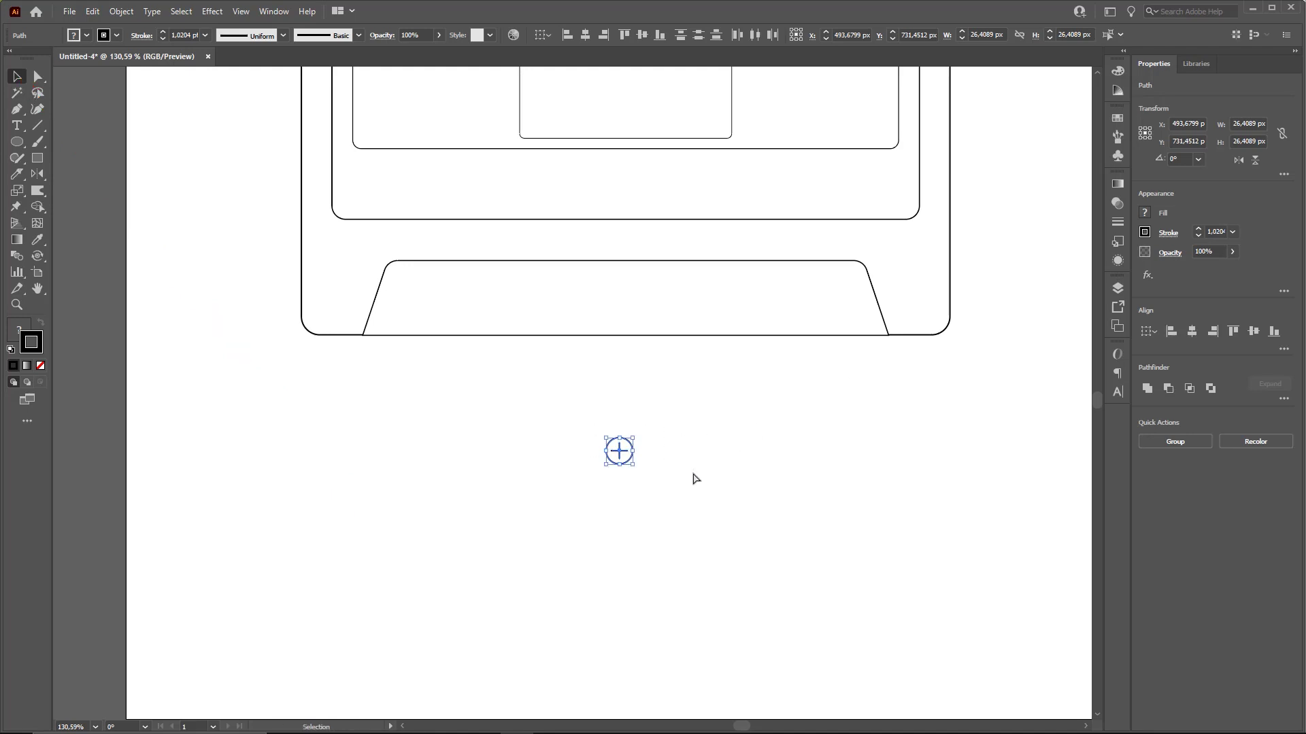
pyautogui.hotkey('ctrl', 'g')
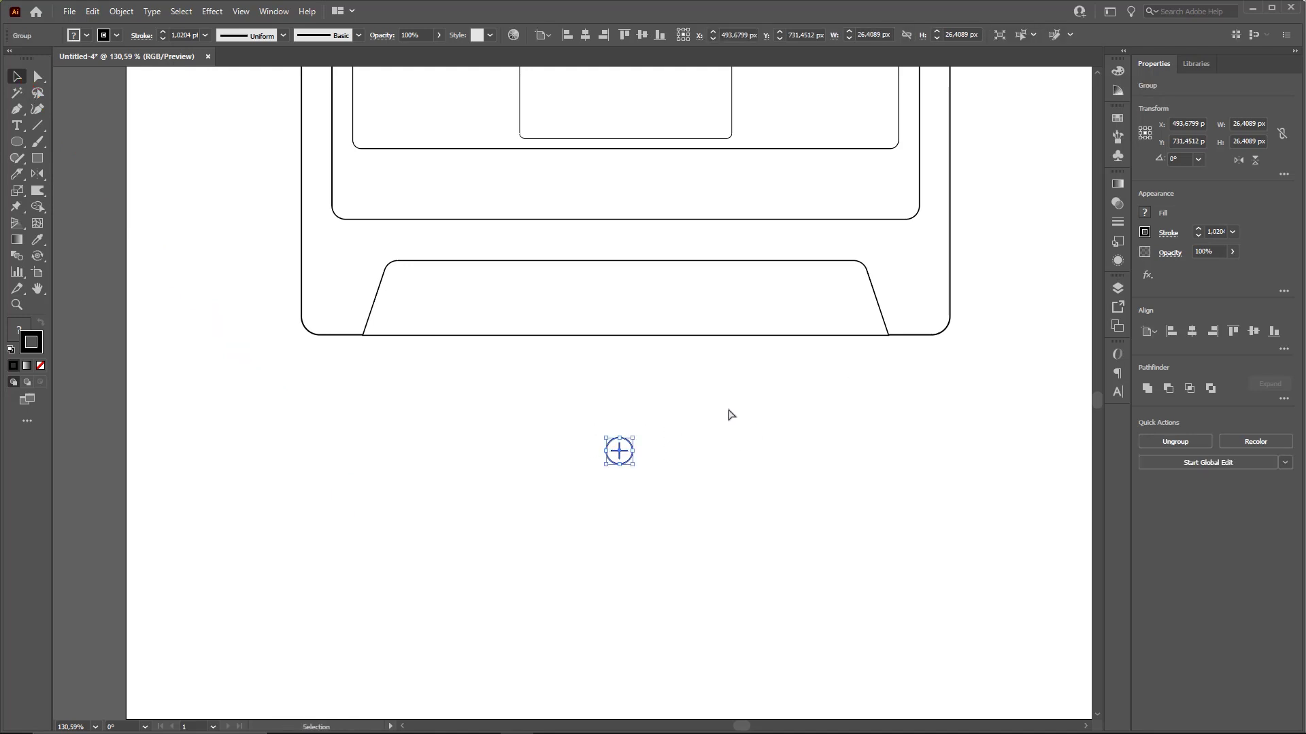
pyautogui.hotkey('ctrl', 'shift', 'g')
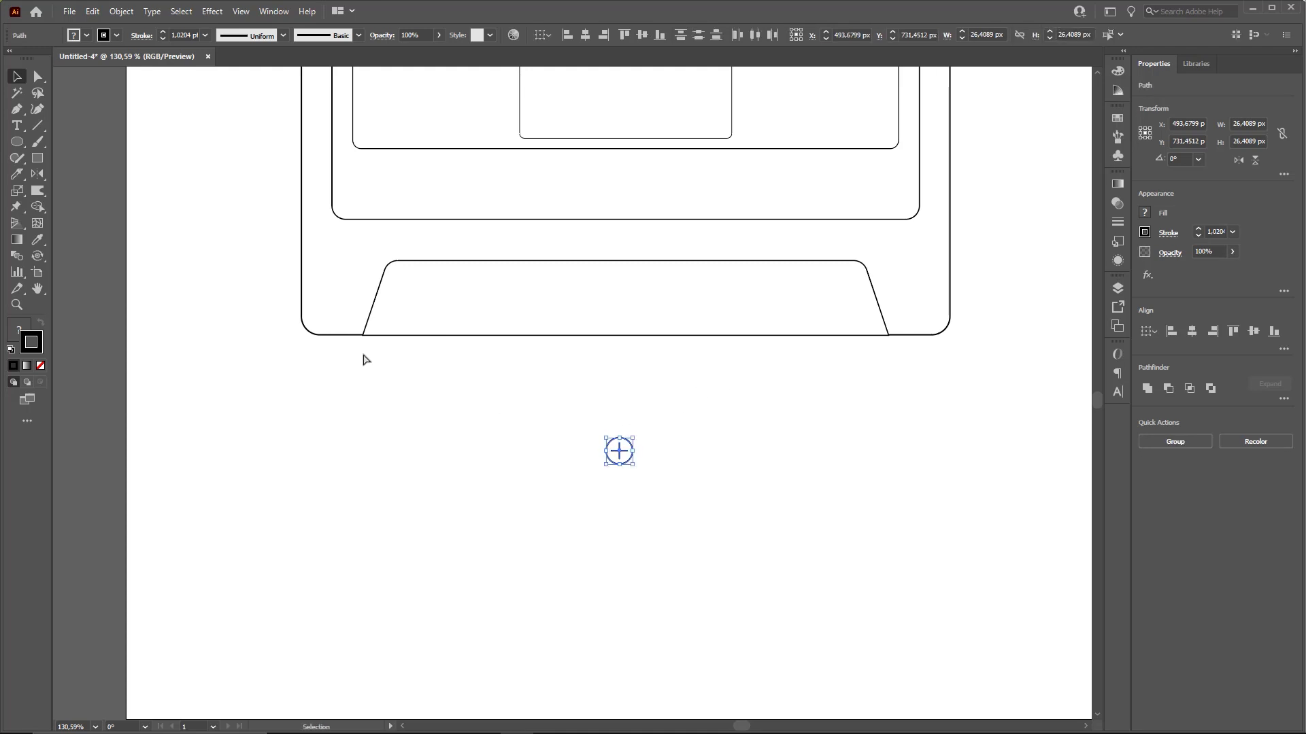
# Select the circle and its two crossing lines together and group them into one screw object
pyautogui.click(121, 12)
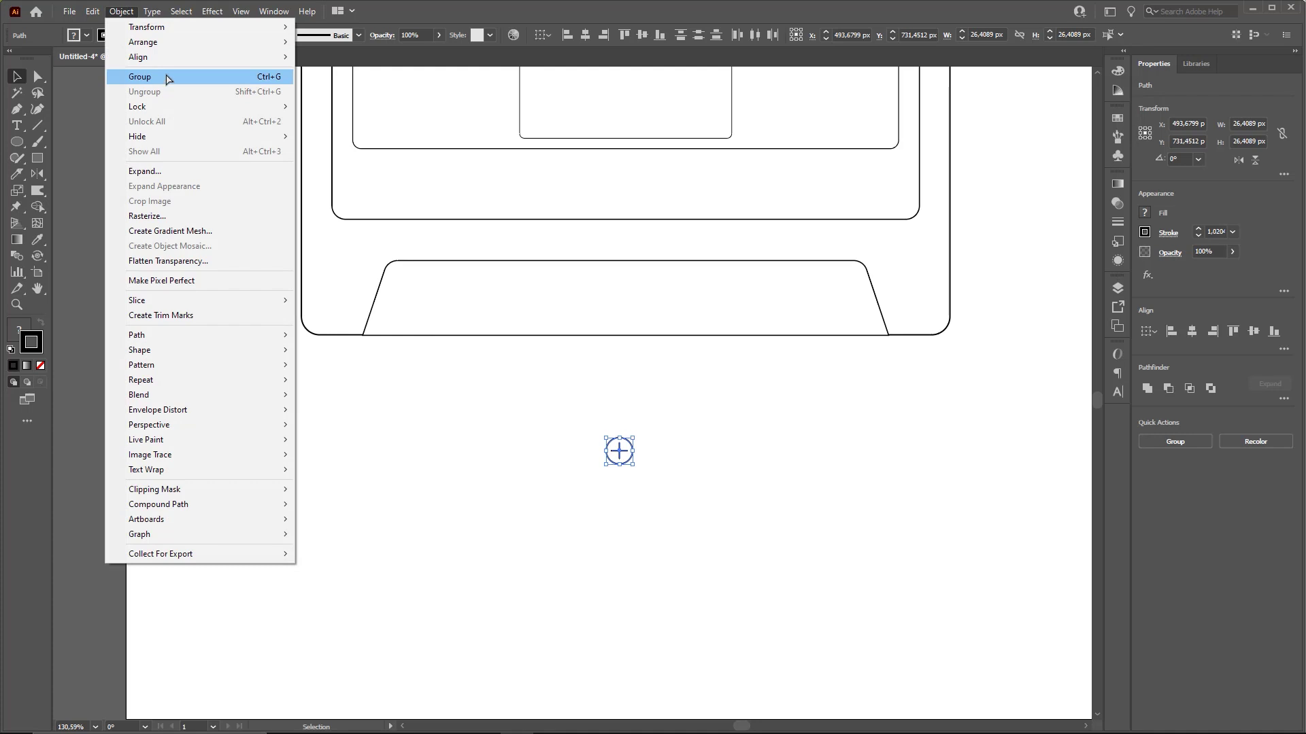
pyautogui.click(687, 536)
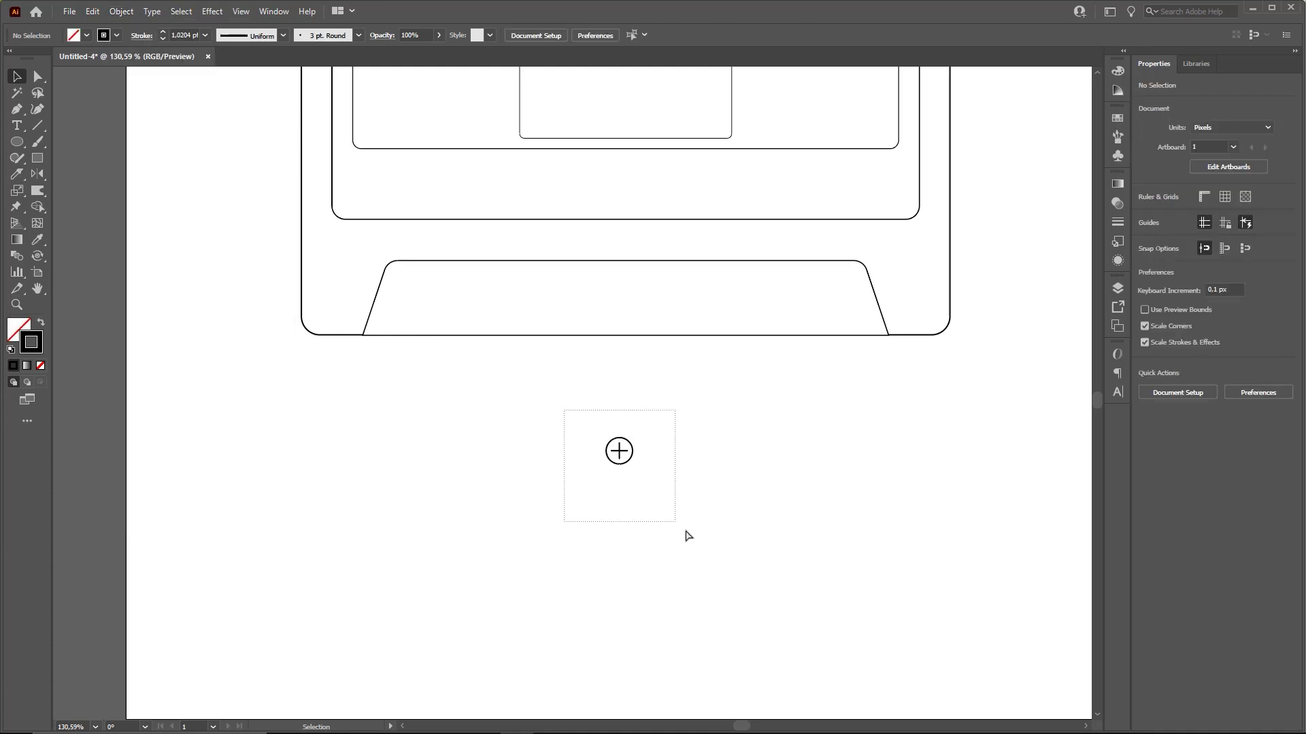
pyautogui.moveTo(687, 533); pyautogui.dragTo(688, 535)
pyautogui.hotkey('ctrl', 'g')
# Move the screw group into the cassette's lower-left corner, duplicate it straight up into the upper-left corner, and deselect it
pyautogui.moveTo(711, 445); pyautogui.dragTo(726, 565)
pyautogui.moveTo(726, 565); pyautogui.dragTo(691, 480)
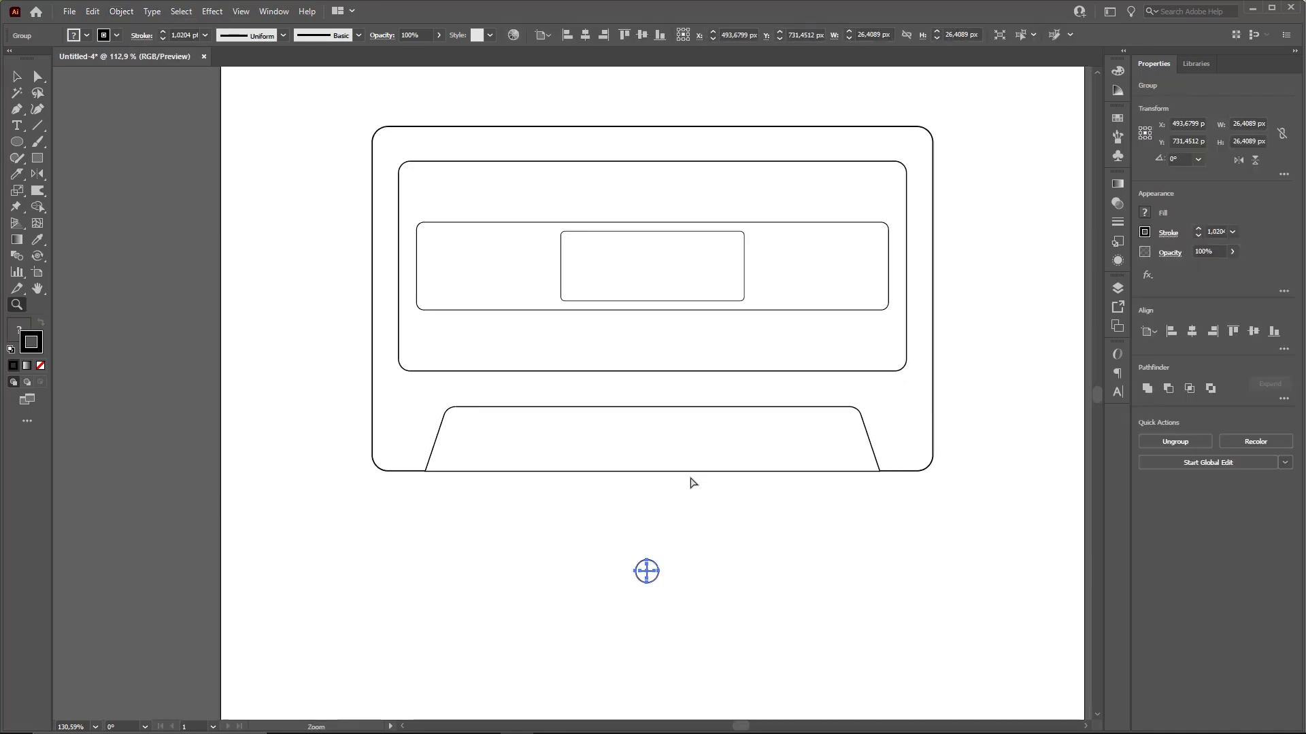
pyautogui.press('v')
pyautogui.click(671, 566)
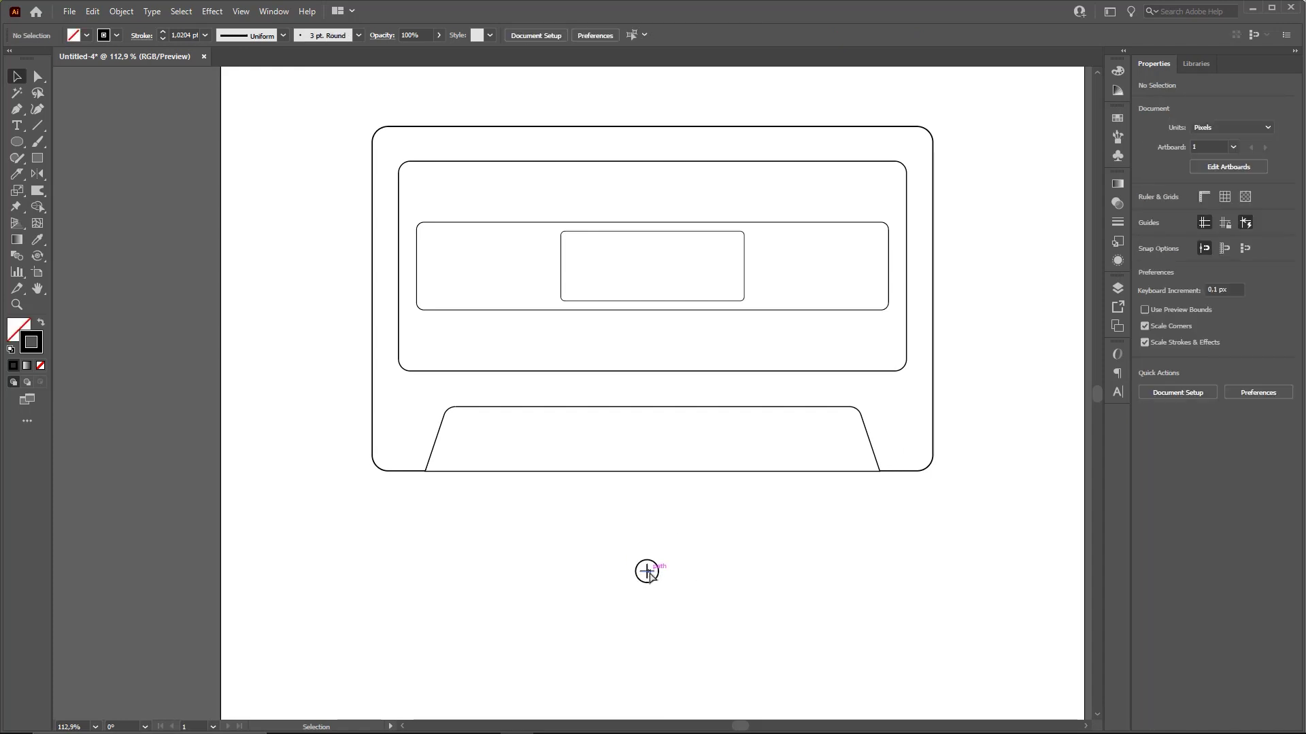
pyautogui.moveTo(654, 573); pyautogui.dragTo(394, 147)
pyautogui.hotkey('ctrl', 'z')
pyautogui.moveTo(389, 454); pyautogui.dragTo(394, 146)
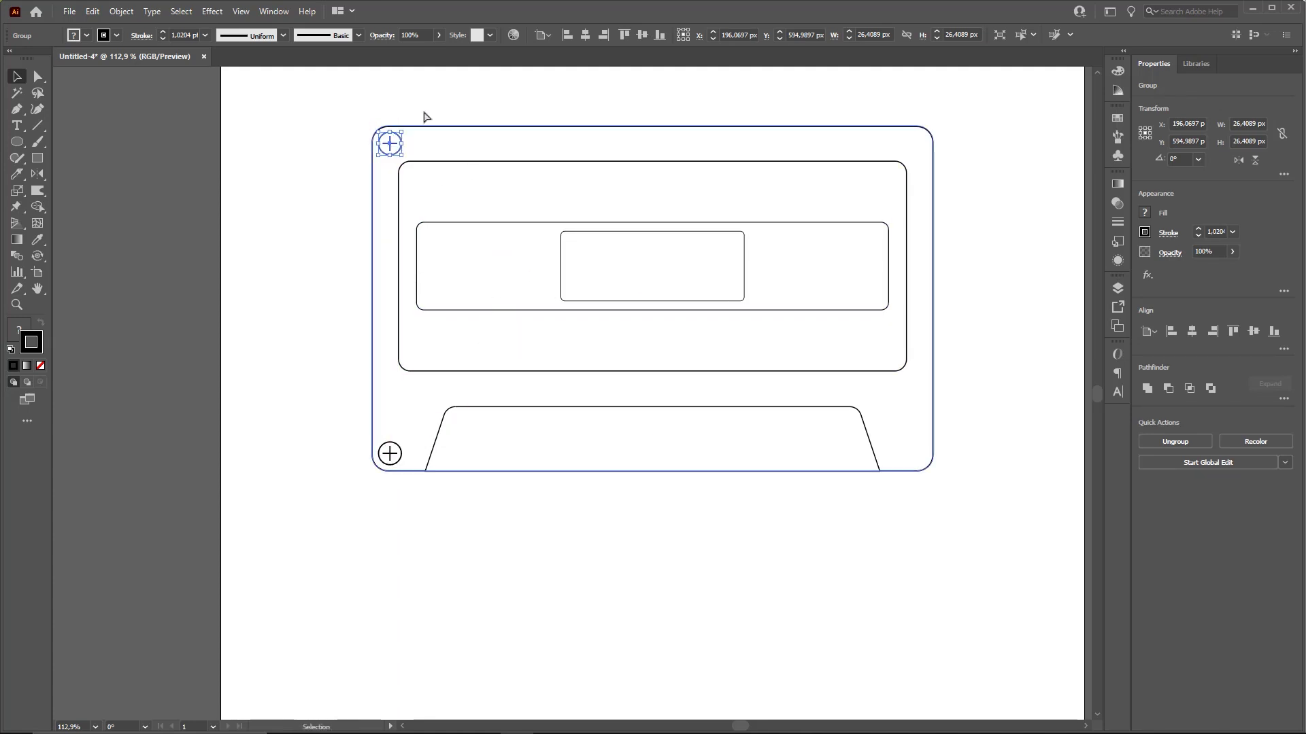
pyautogui.click(425, 114)
# Duplicate the screw into the cassette's upper-right and lower-right corners, level with the existing screws, and deselect
pyautogui.press('z')
pyautogui.moveTo(410, 285); pyautogui.dragTo(476, 399)
pyautogui.press('v')
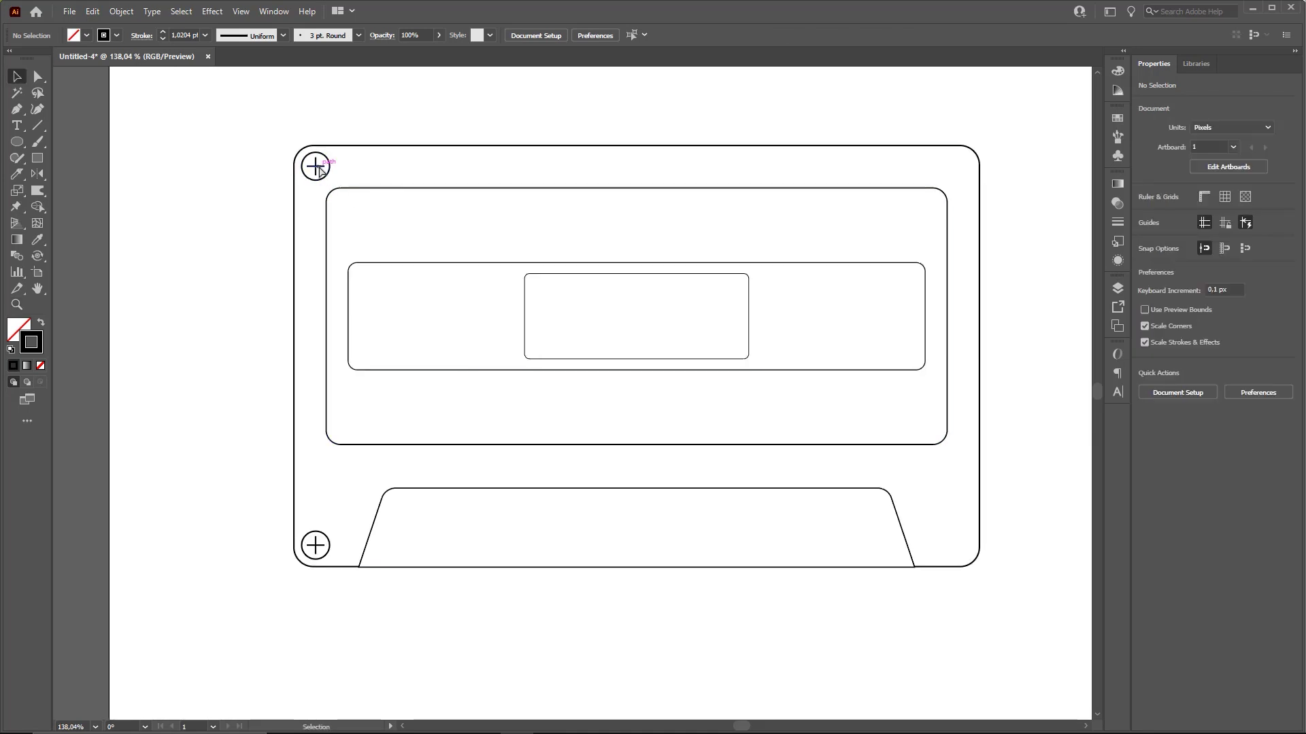
pyautogui.moveTo(316, 166); pyautogui.dragTo(958, 170)
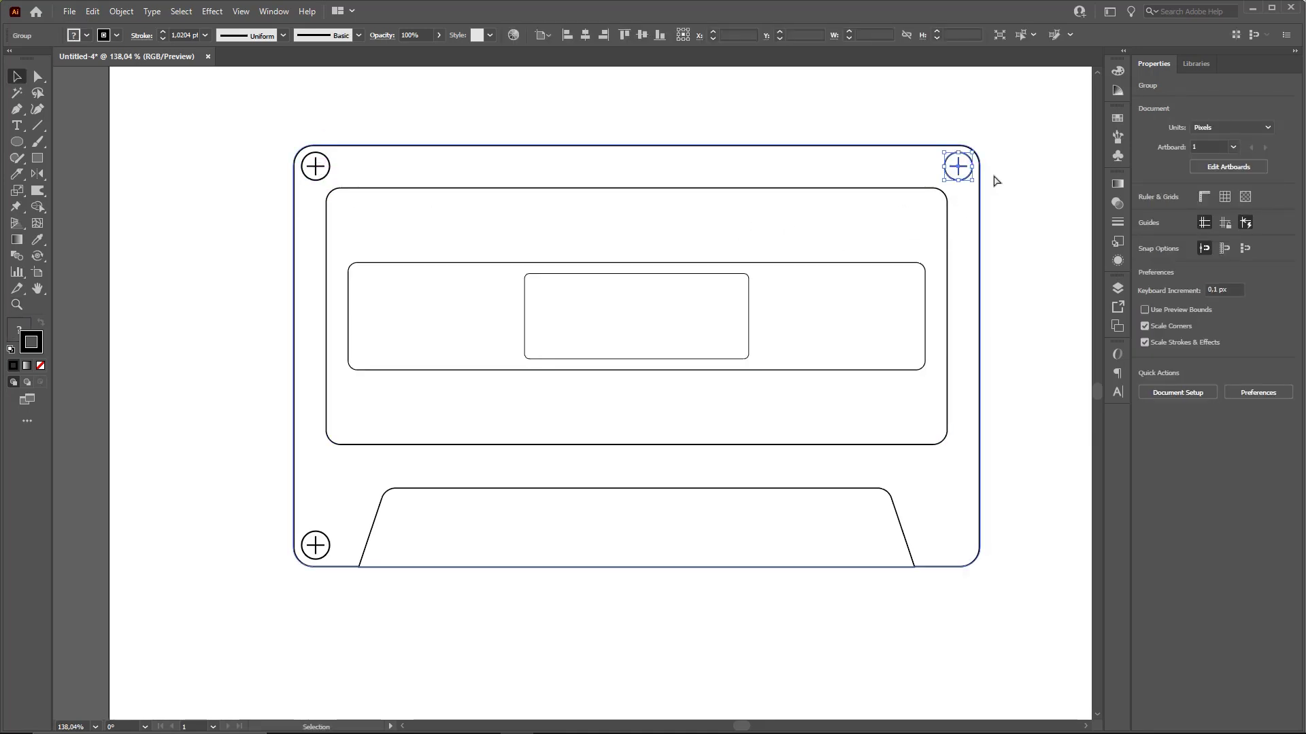
pyautogui.moveTo(1008, 224); pyautogui.dragTo(966, 158)
pyautogui.click(966, 158)
pyautogui.moveTo(916, 114); pyautogui.dragTo(915, 475)
pyautogui.press('z')
pyautogui.moveTo(927, 431); pyautogui.dragTo(808, 476)
pyautogui.press('v')
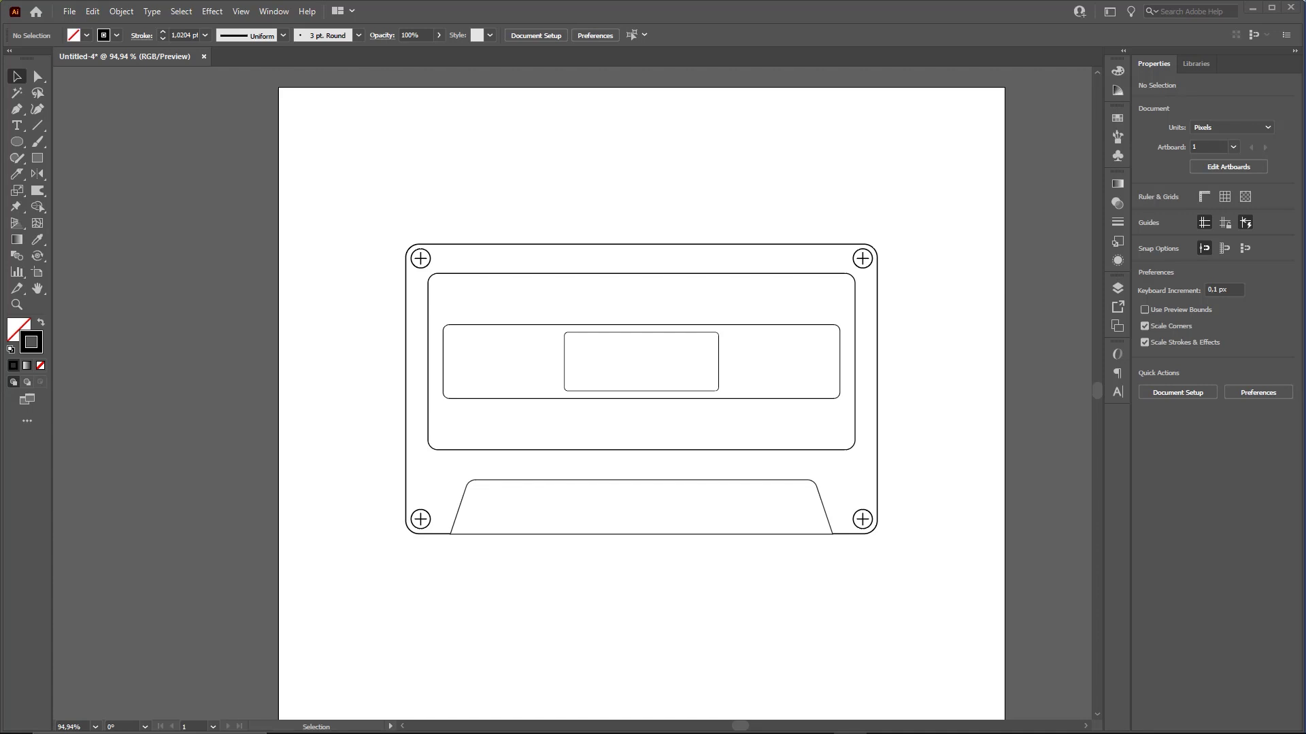
# Select the whole cassette, try moving it partly off the artboard's left edge, undo the move, and deselect
pyautogui.moveTo(909, 206); pyautogui.dragTo(879, 199)
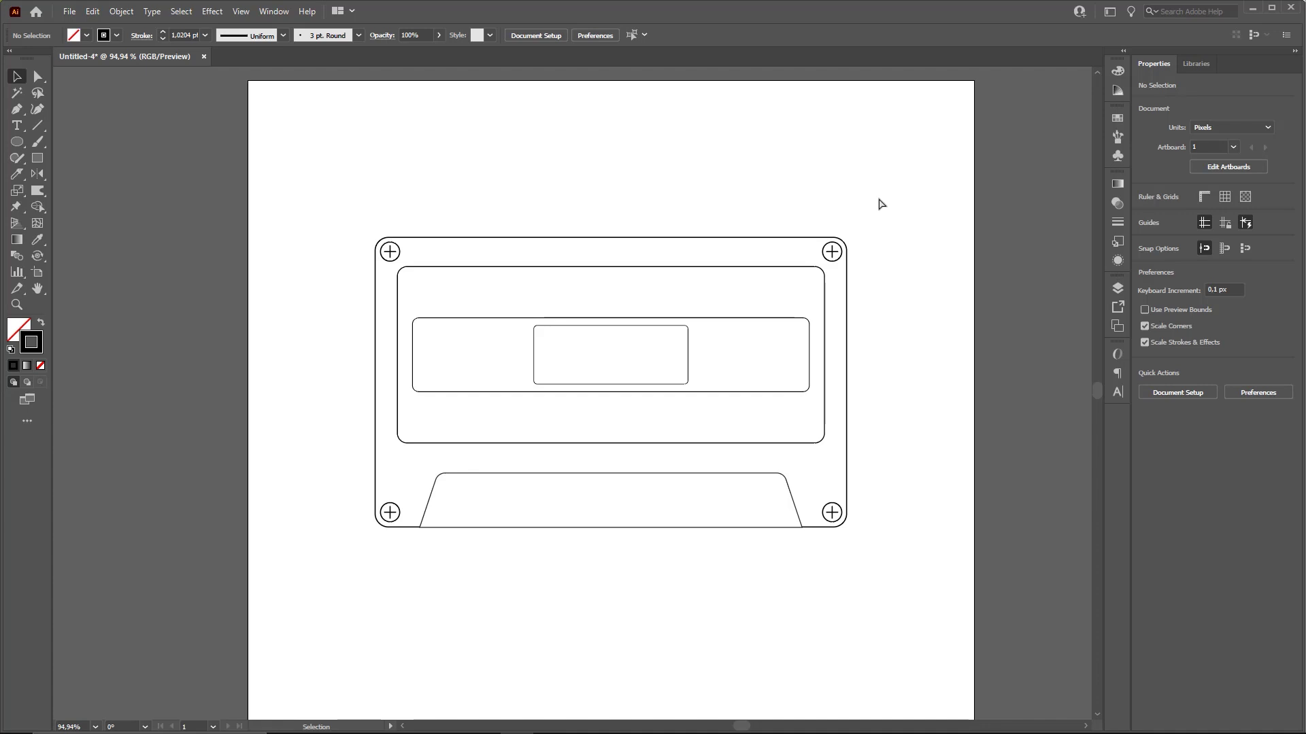
pyautogui.moveTo(781, 224); pyautogui.dragTo(743, 241)
pyautogui.press('z')
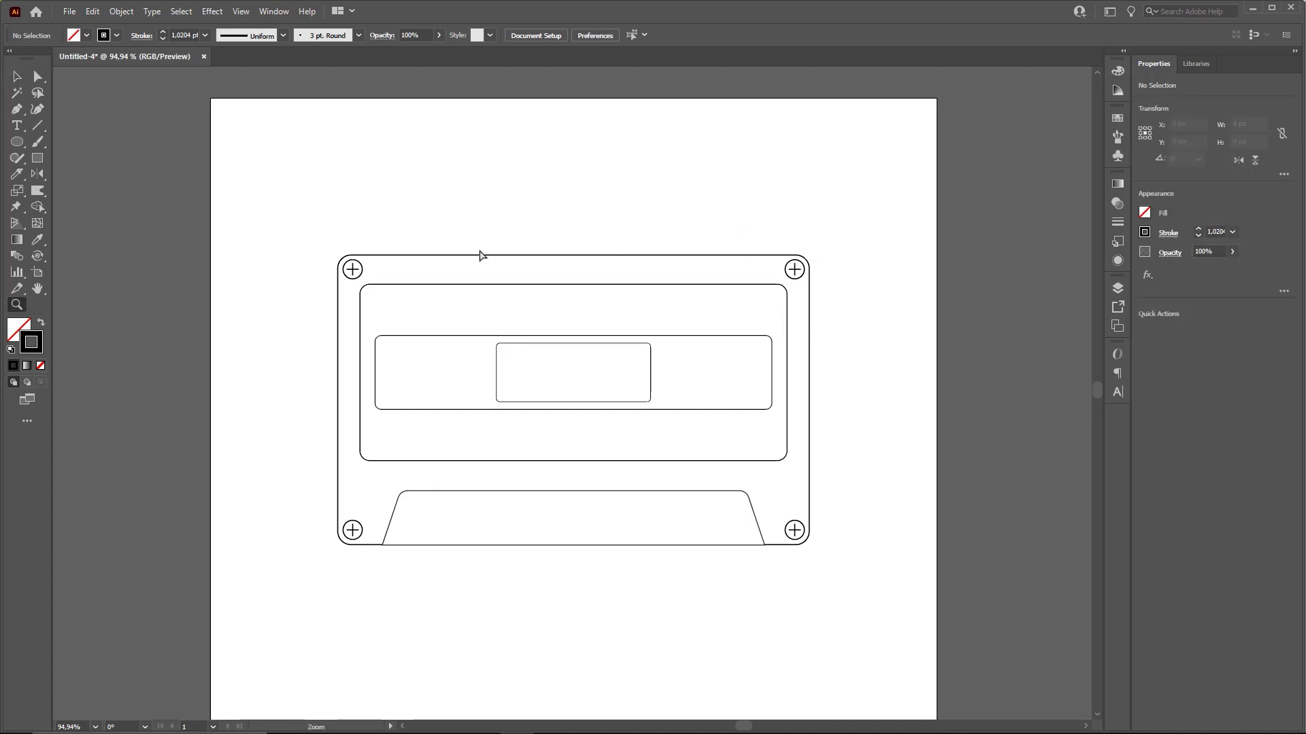
pyautogui.moveTo(480, 252); pyautogui.dragTo(394, 249)
pyautogui.moveTo(318, 233); pyautogui.dragTo(779, 529)
pyautogui.moveTo(650, 325); pyautogui.dragTo(415, 349)
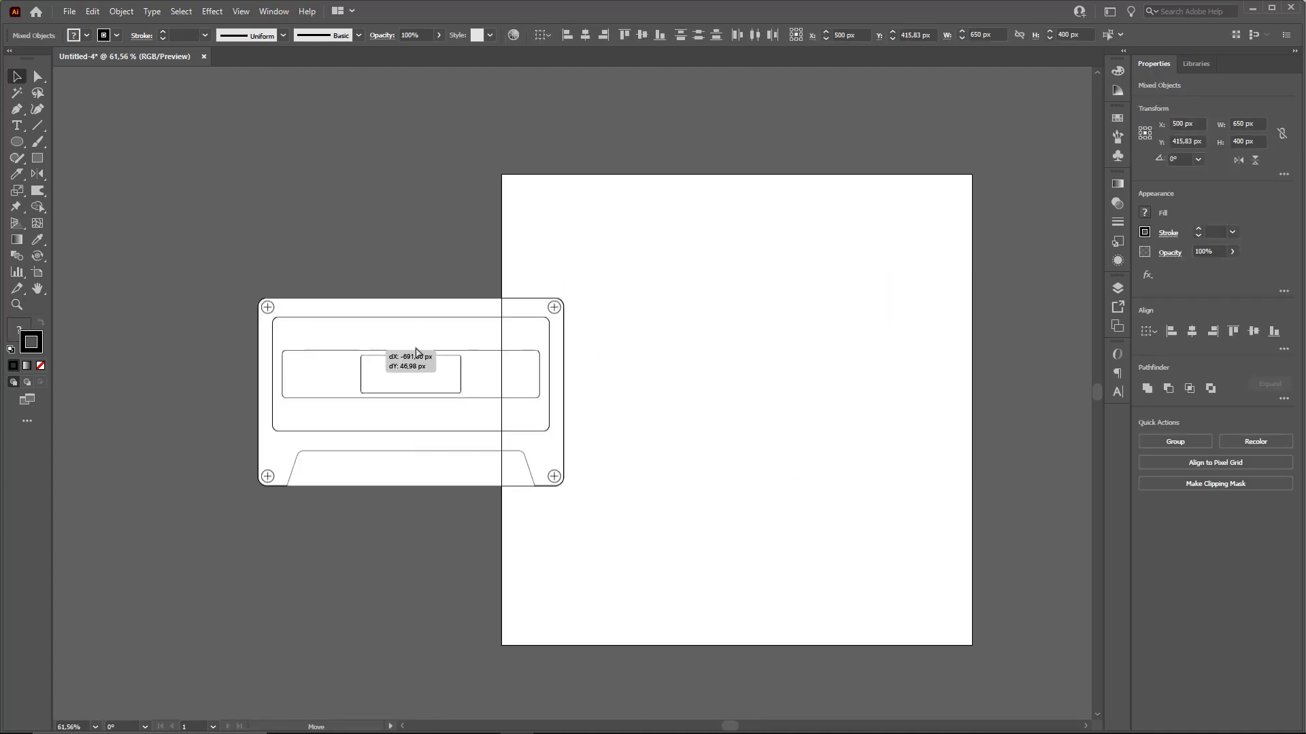
pyautogui.hotkey('ctrl', 'z')
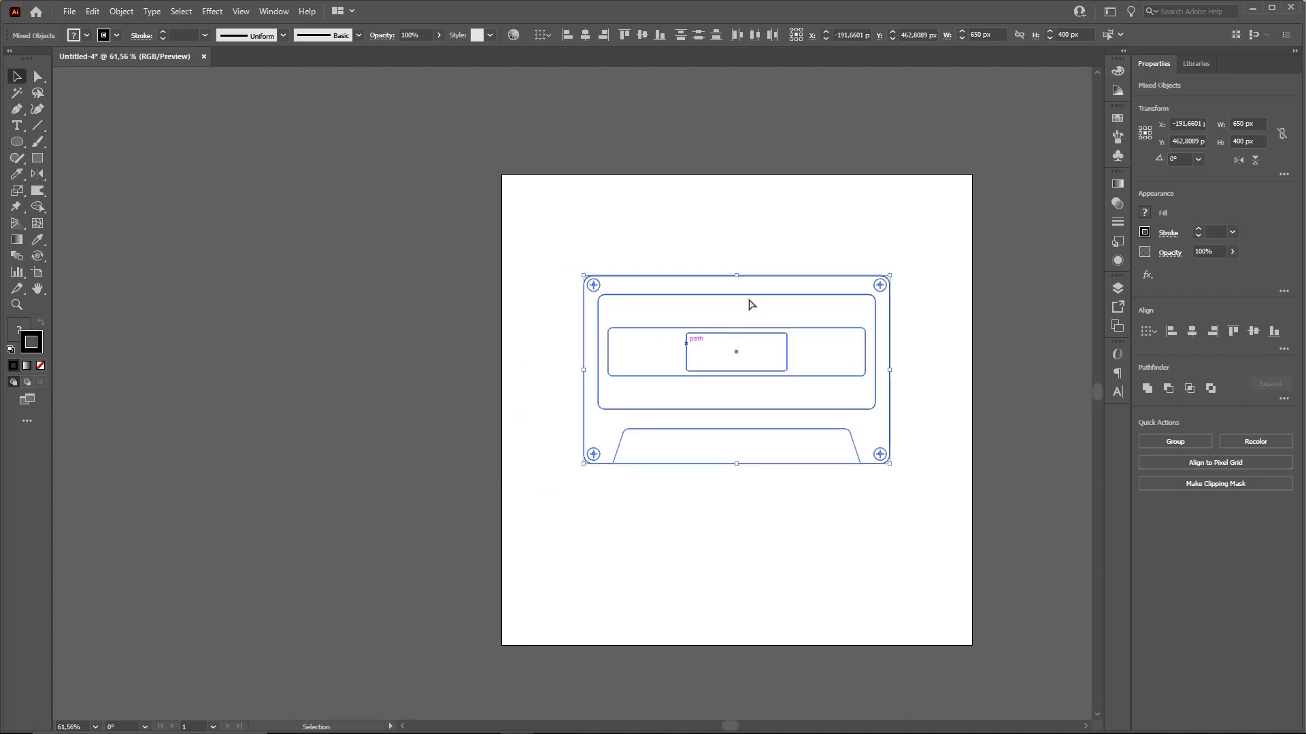
pyautogui.moveTo(780, 218); pyautogui.dragTo(609, 233)
pyautogui.moveTo(363, 273); pyautogui.dragTo(780, 542)
pyautogui.click(778, 409)
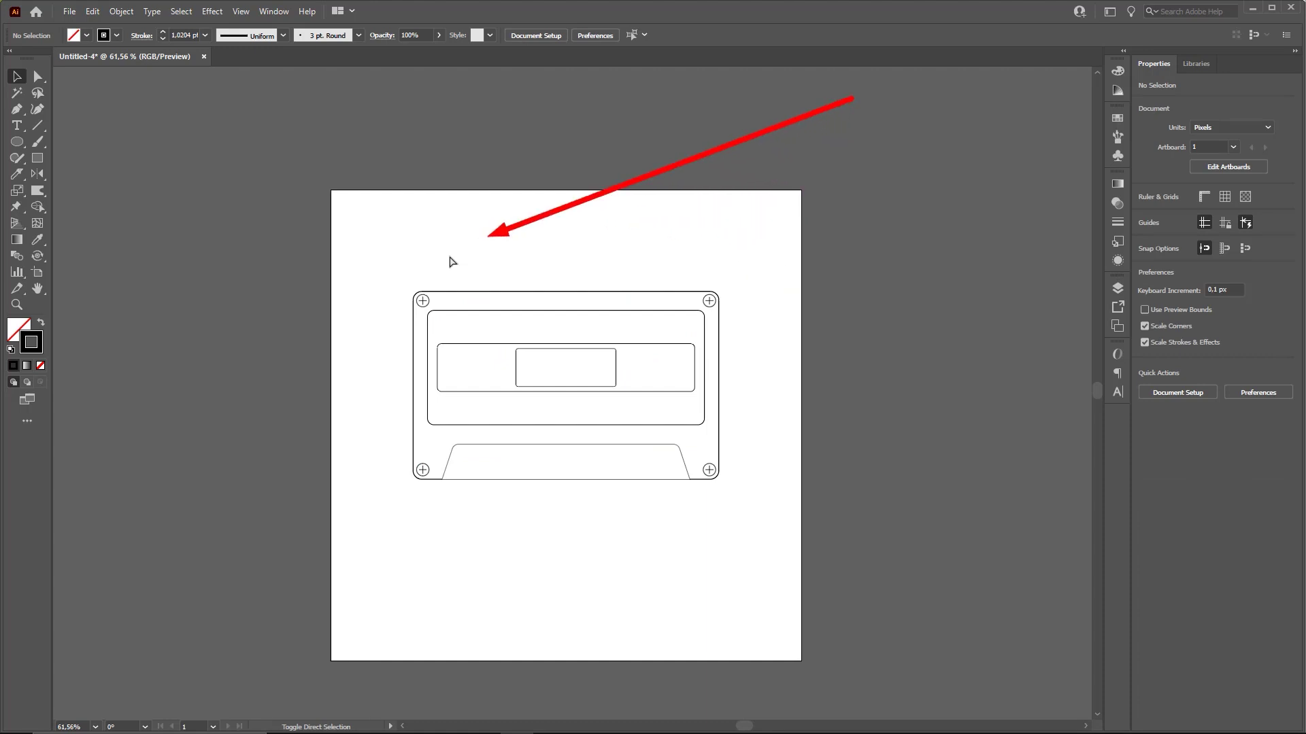
# Select all cassette shapes and fill them with a light grey swatch, undoing a first try that coloured their strokes
pyautogui.hotkey('ctrl', 'a')
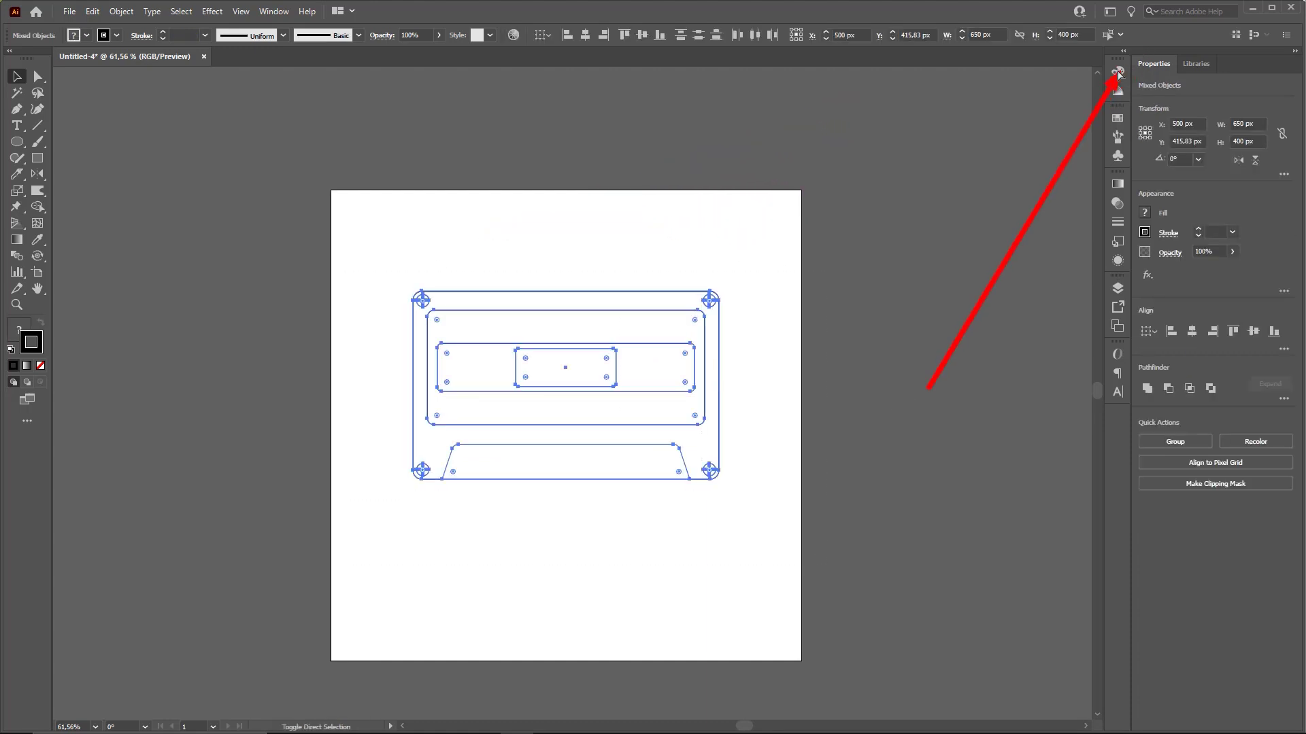
pyautogui.click(1117, 118)
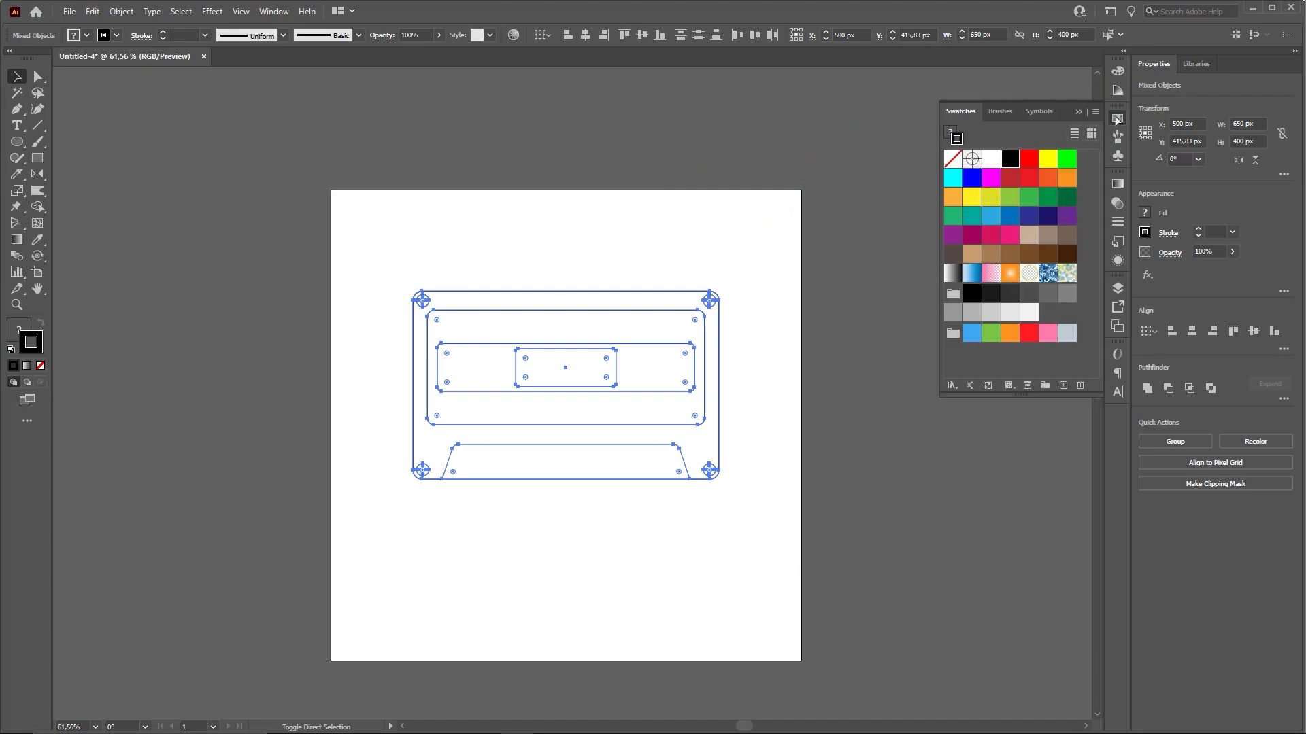
pyautogui.click(1010, 316)
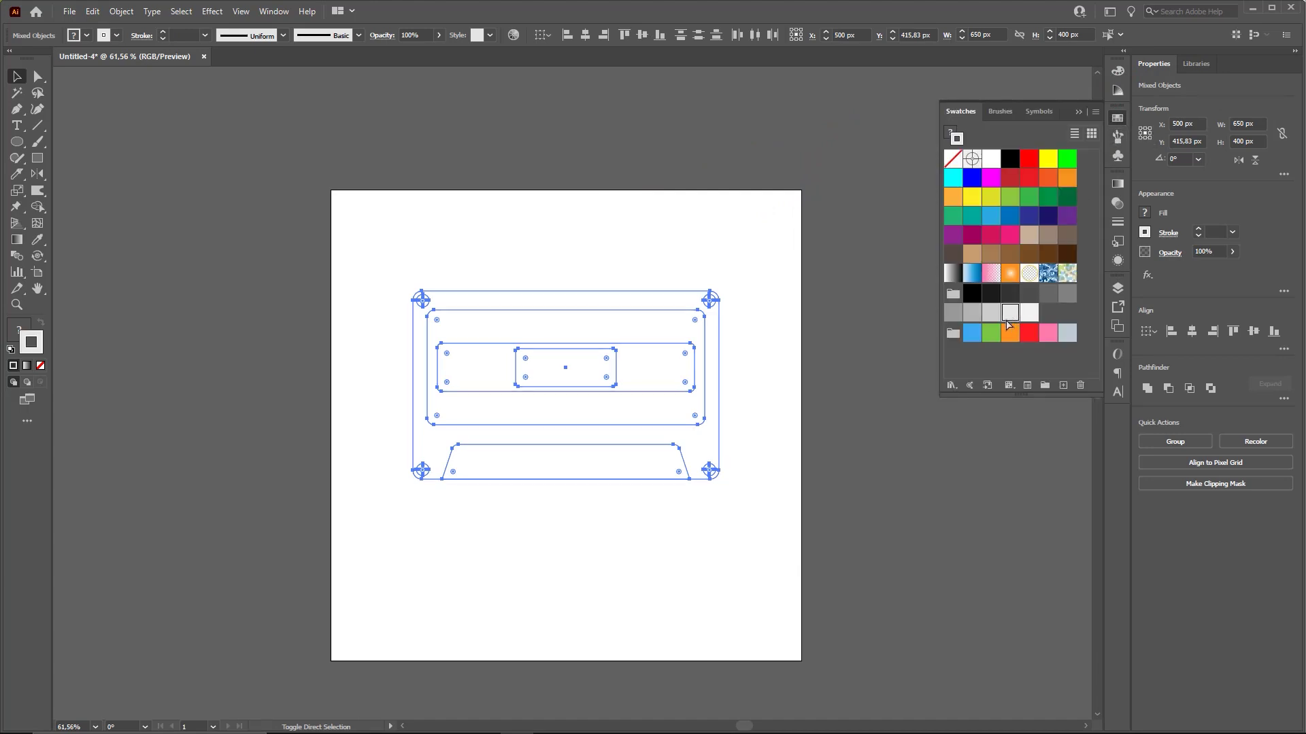
pyautogui.hotkey('ctrl', 'z')
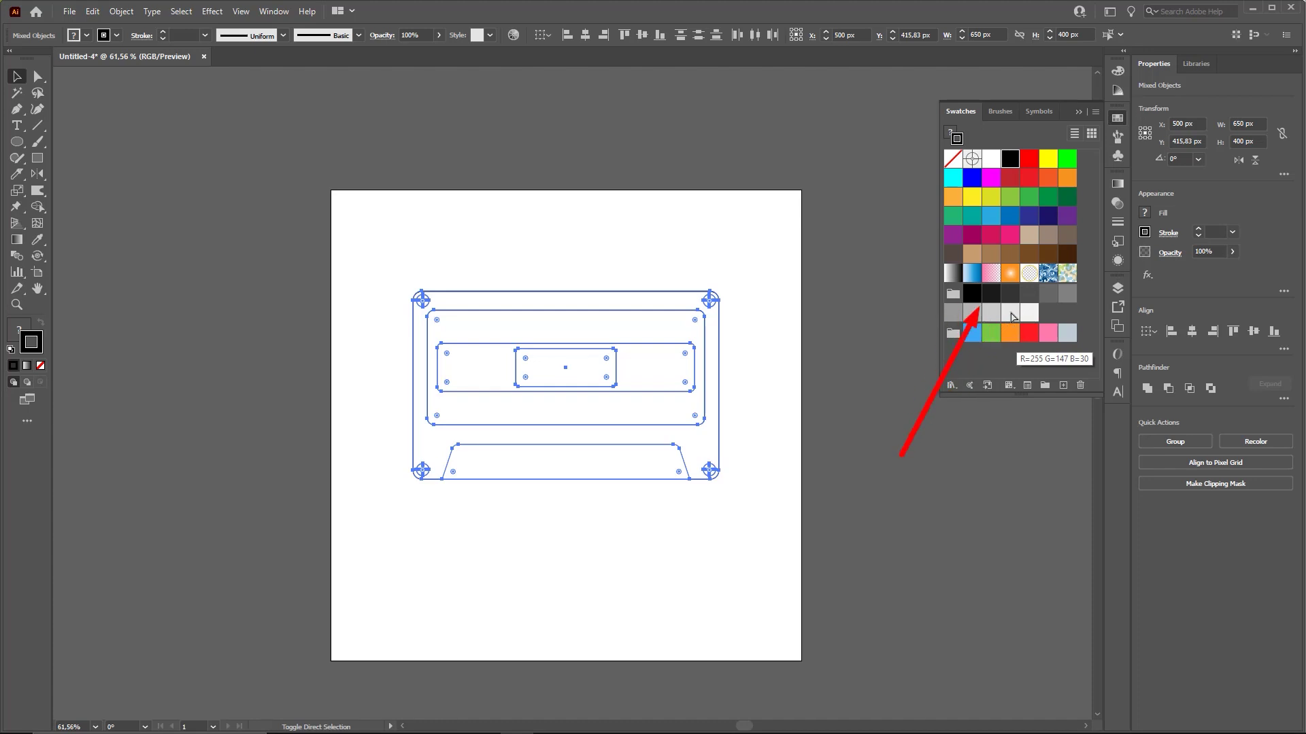
pyautogui.click(16, 329)
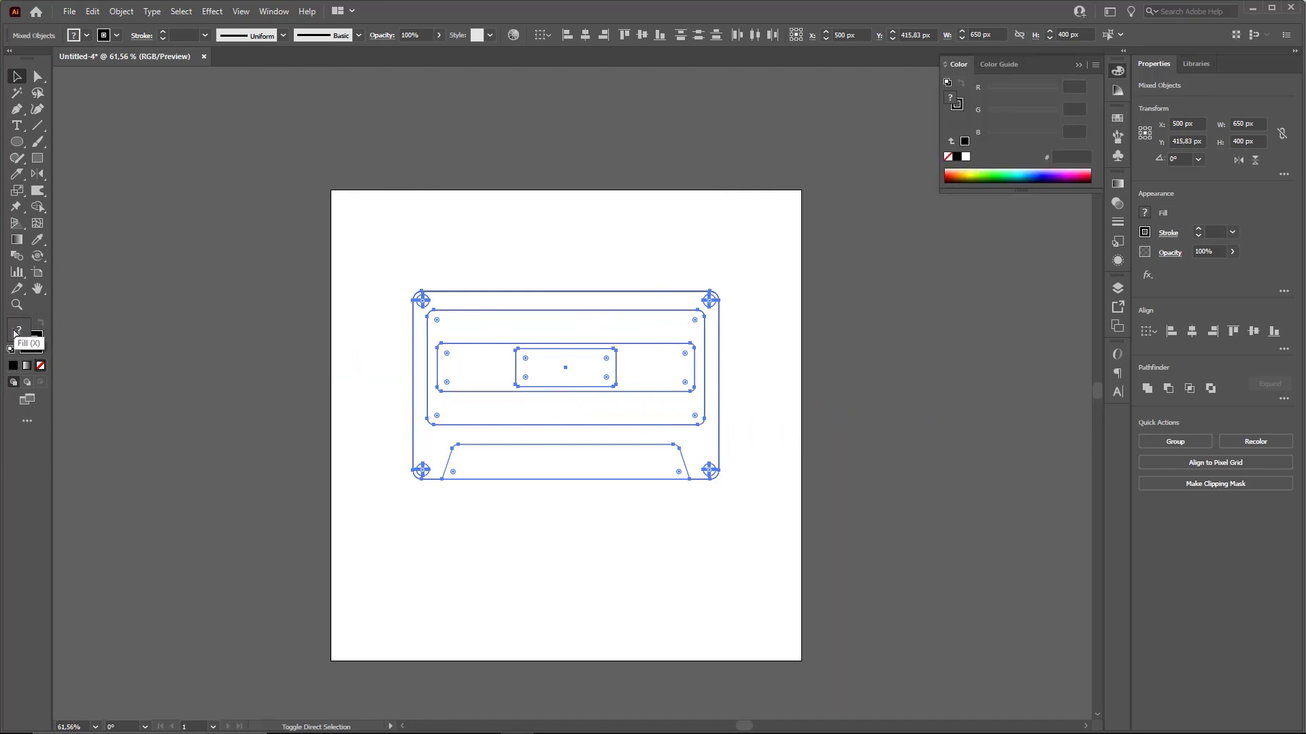
pyautogui.press('x')
pyautogui.click(1118, 119)
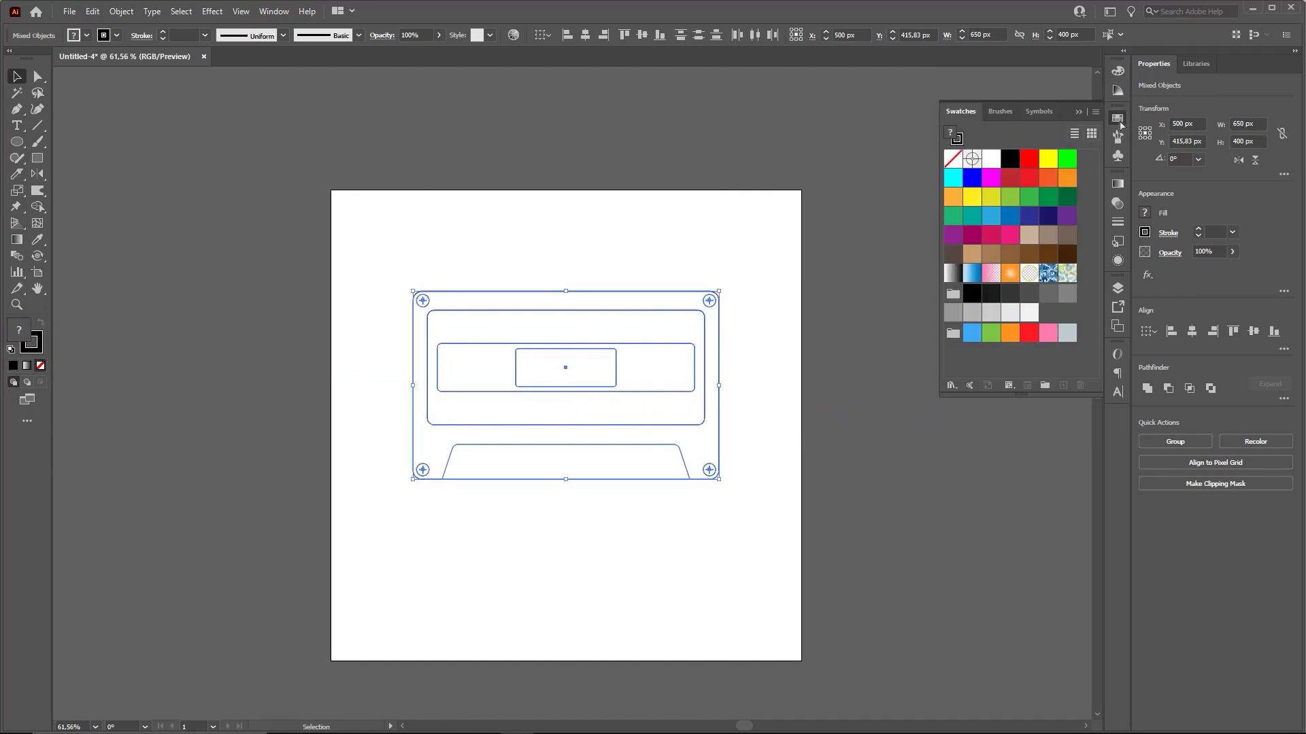
pyautogui.click(1011, 313)
pyautogui.click(778, 387)
pyautogui.hotkey('ctrl', '0')
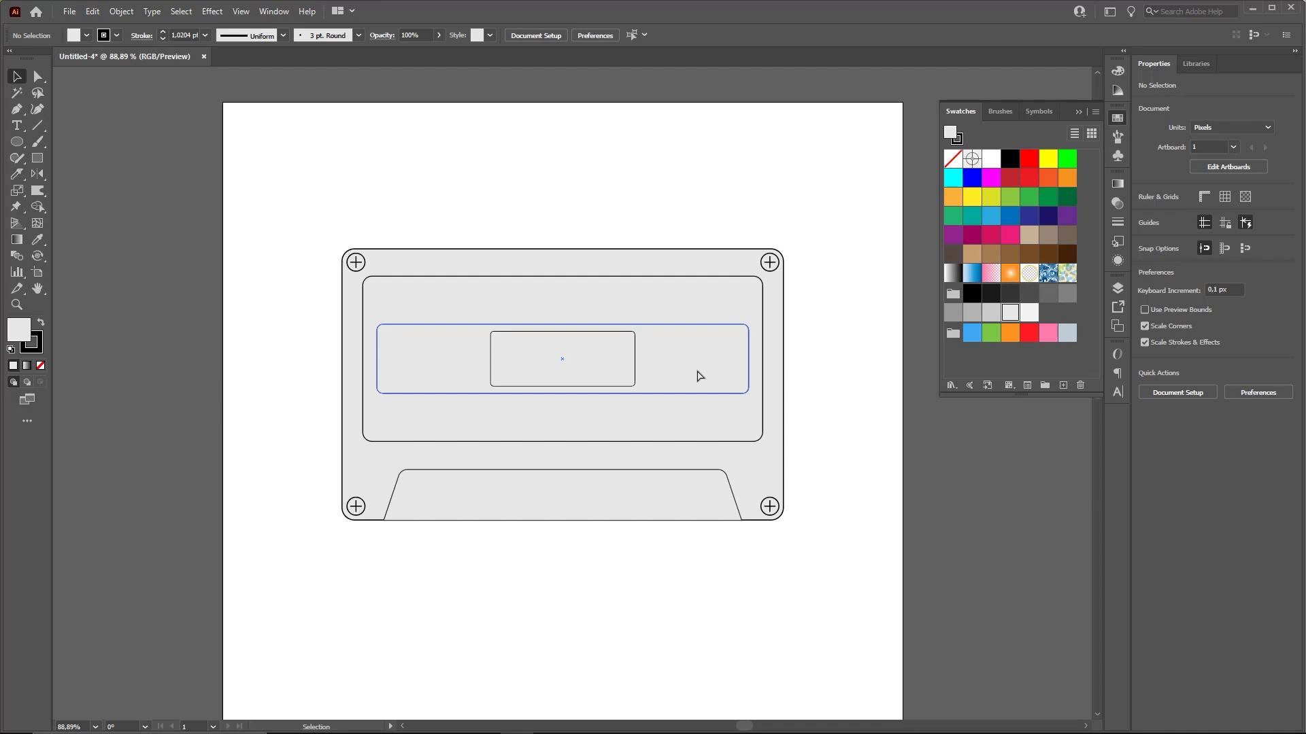
pyautogui.click(1082, 111)
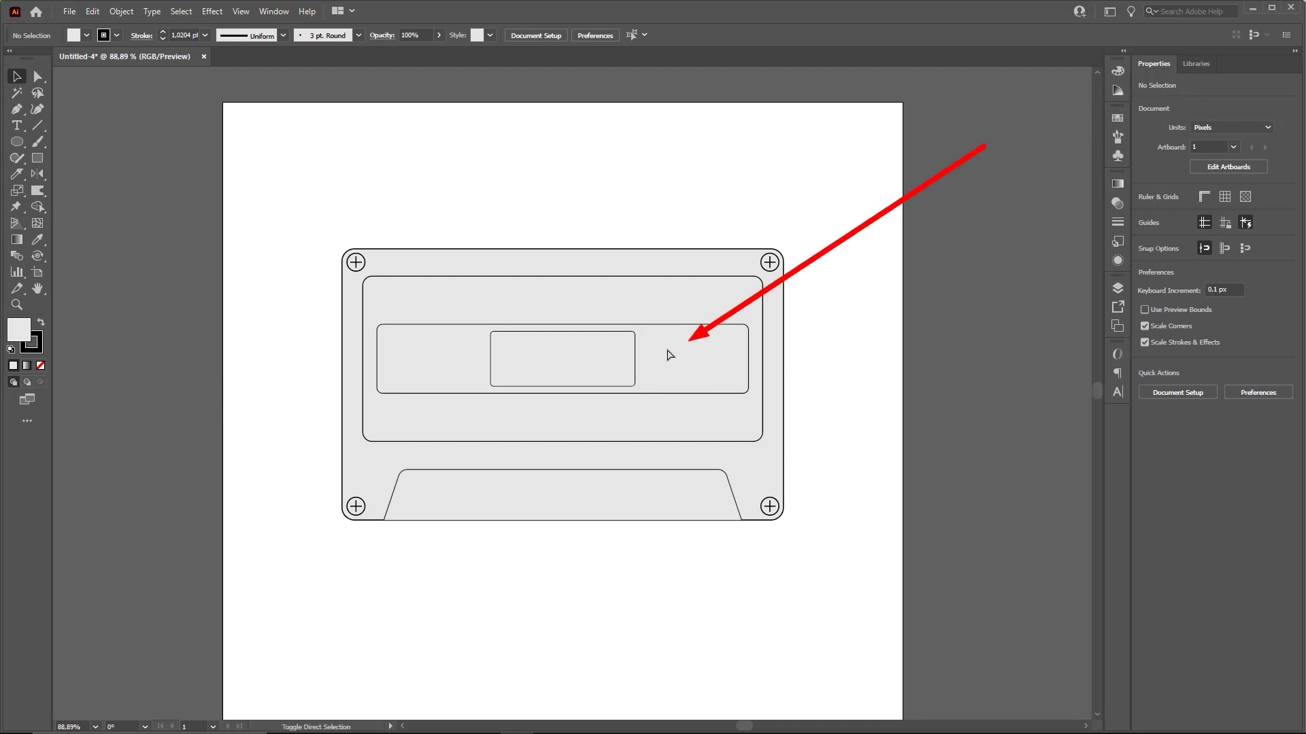
# Select all cassette shapes and set their stroke weight to 2 pt
pyautogui.moveTo(335, 239); pyautogui.dragTo(792, 530)
pyautogui.press('ctrl')
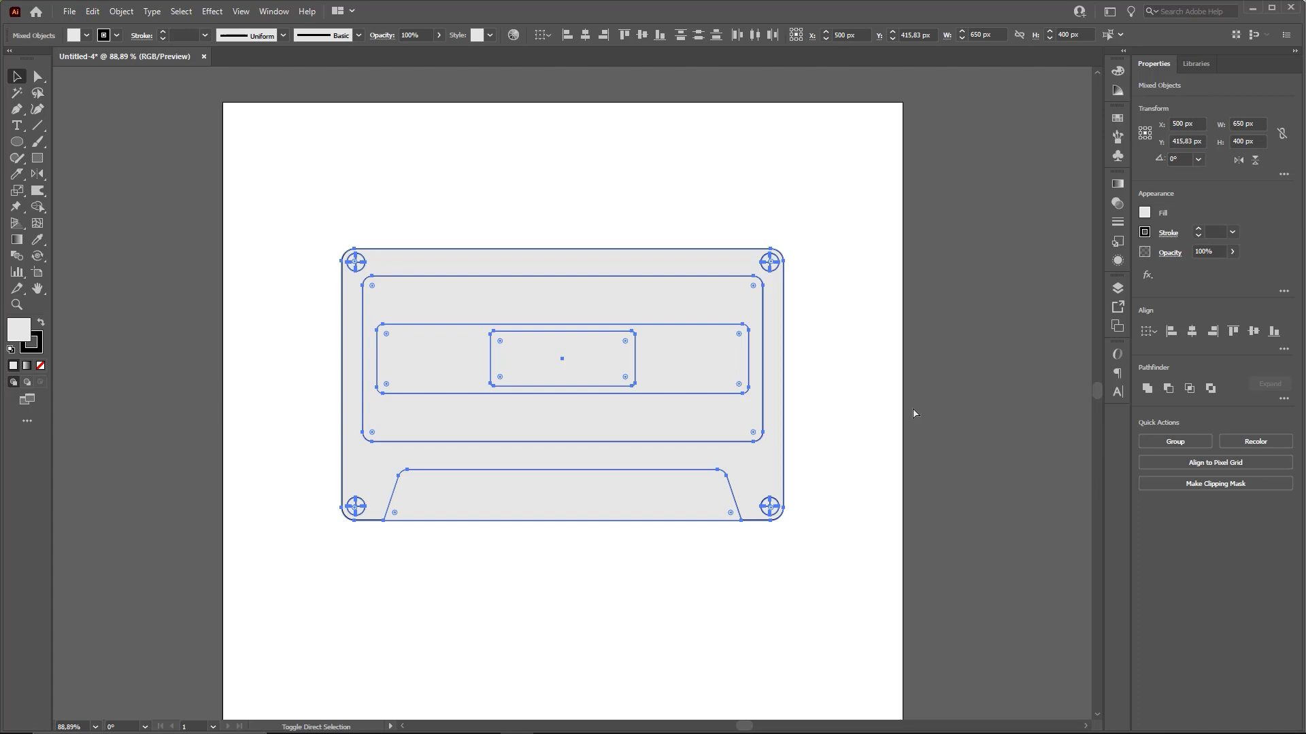
pyautogui.click(1117, 223)
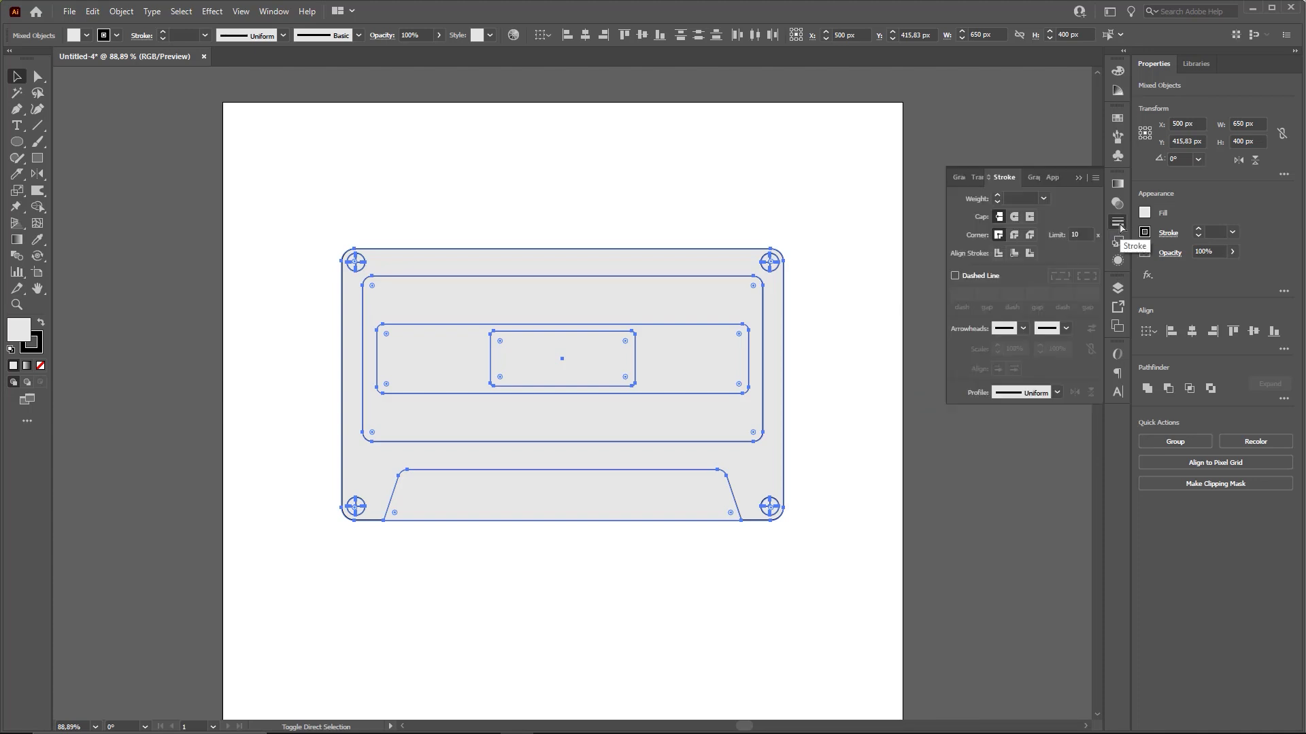
pyautogui.click(1020, 200)
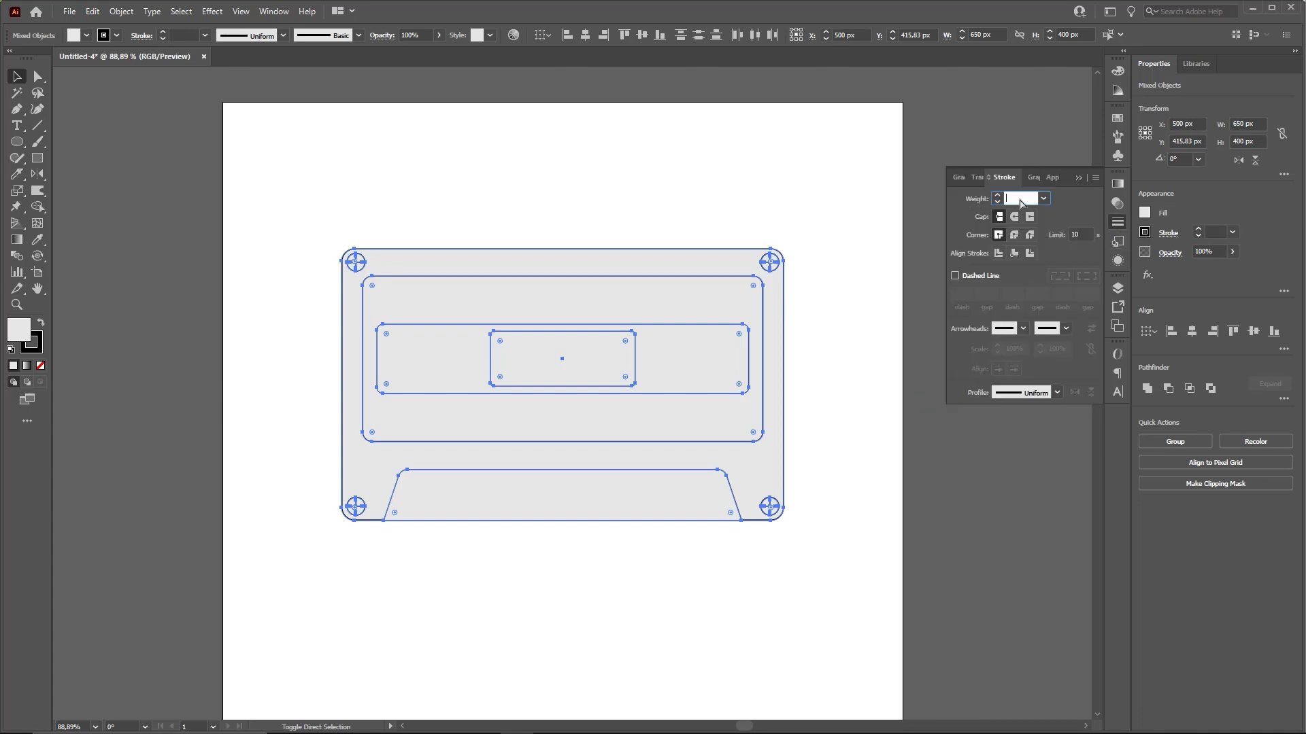
pyautogui.write('2')
pyautogui.press('Return')
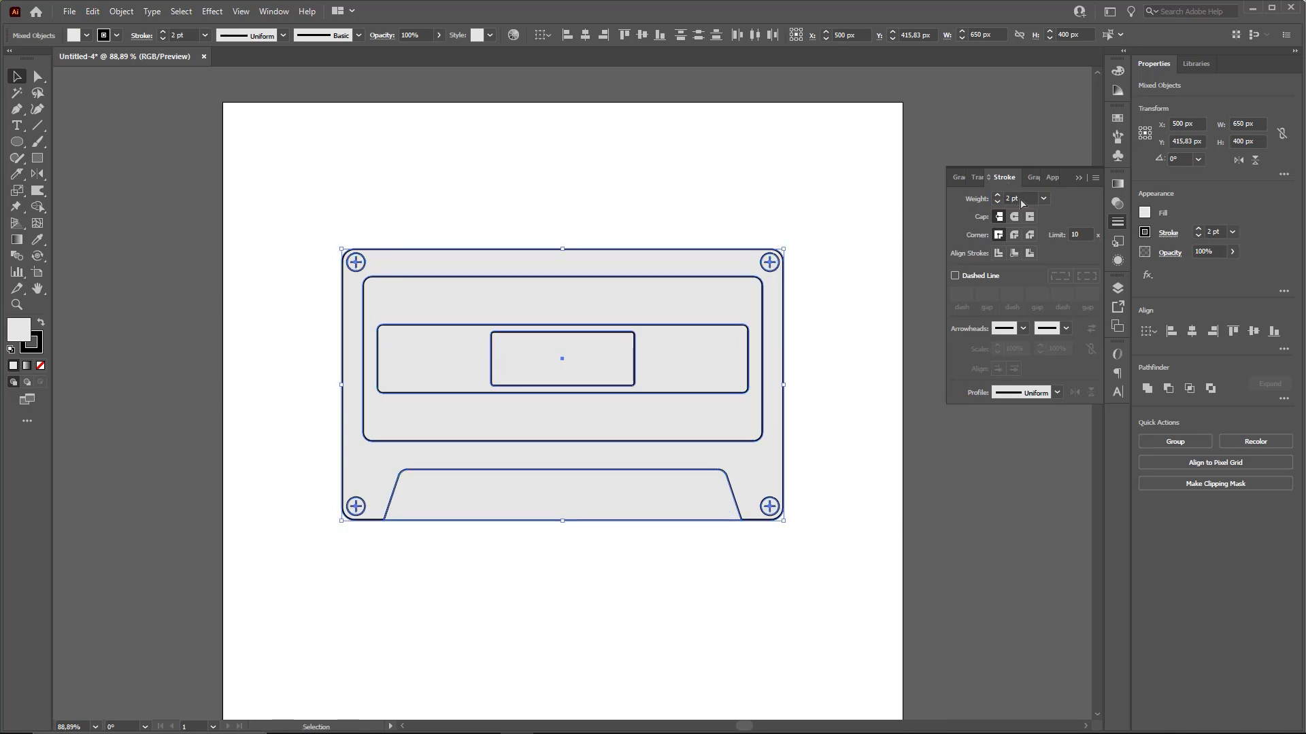
# Try a 1 pt stroke weight on all cassette shapes, settle on 0,8 pt, and deselect
pyautogui.moveTo(1020, 199); pyautogui.dragTo(969, 210)
pyautogui.write('1')
pyautogui.press('Return')
pyautogui.moveTo(277, 210); pyautogui.dragTo(903, 593)
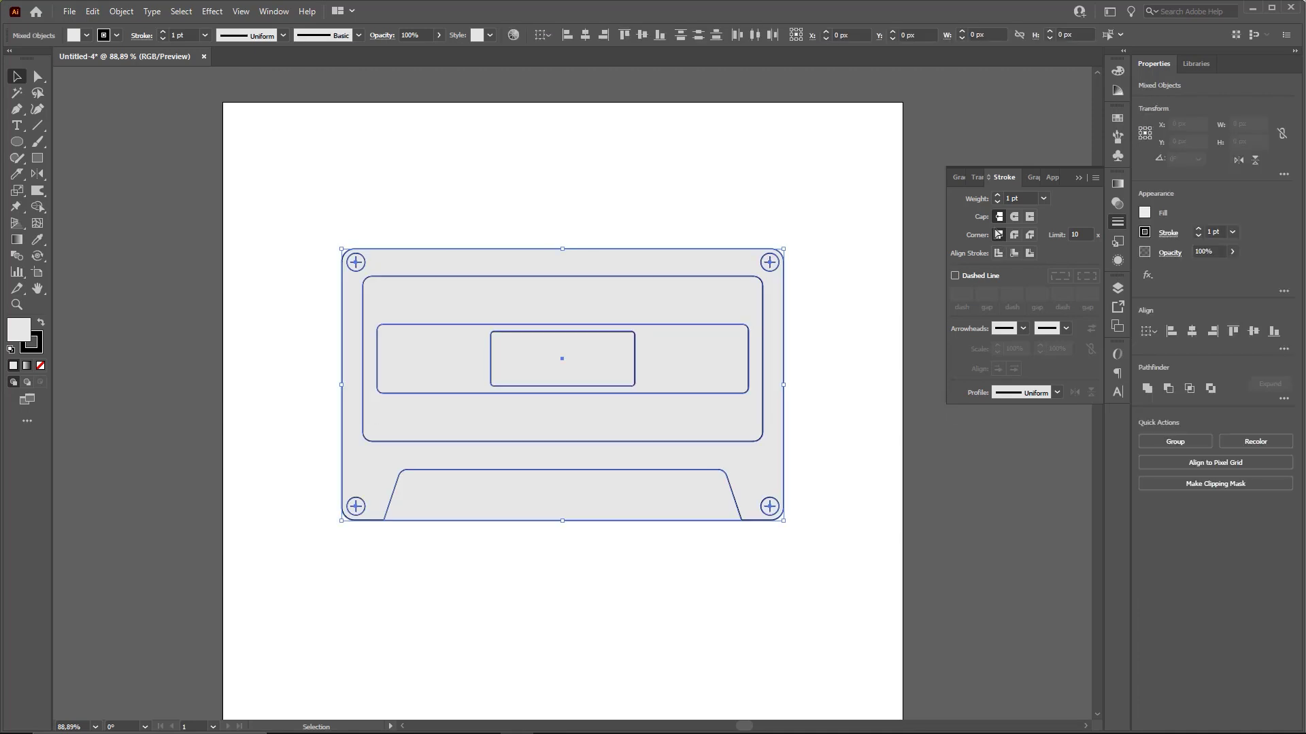
pyautogui.moveTo(1024, 199); pyautogui.dragTo(960, 213)
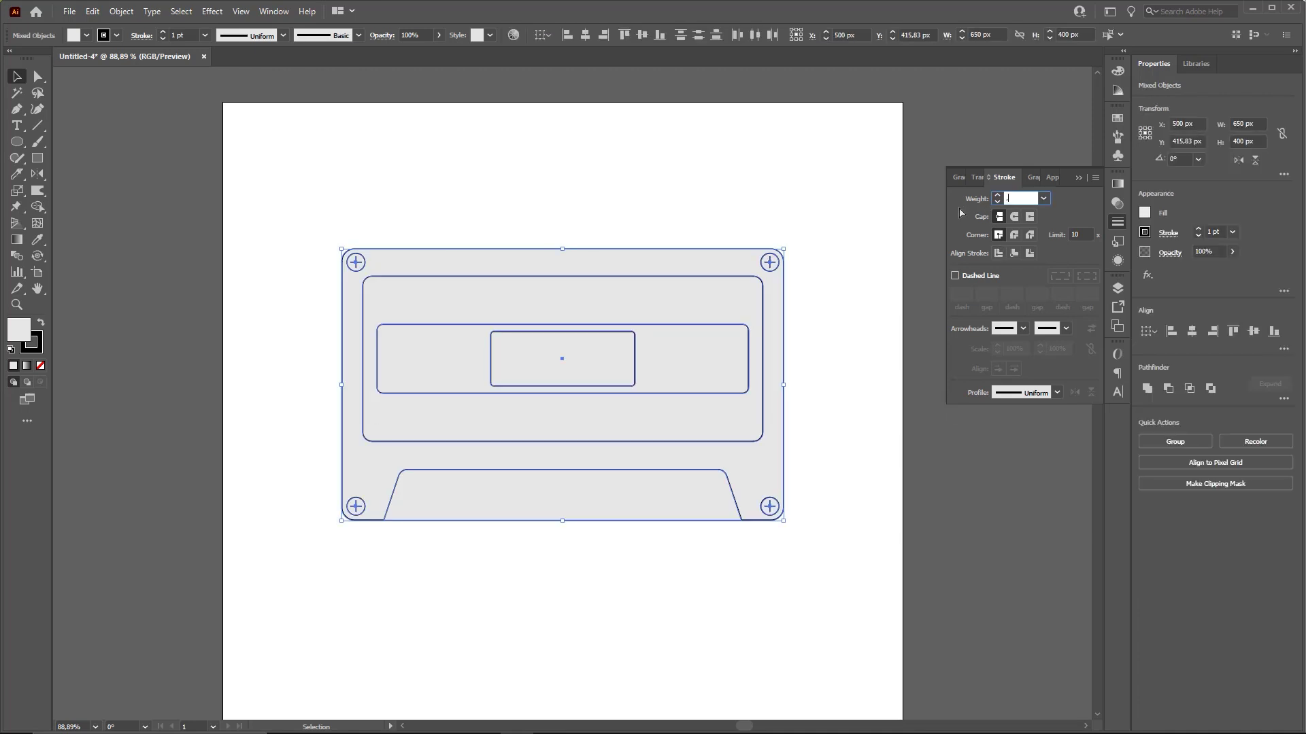
pyautogui.write('0,8')
pyautogui.press('Return')
pyautogui.click(852, 214)
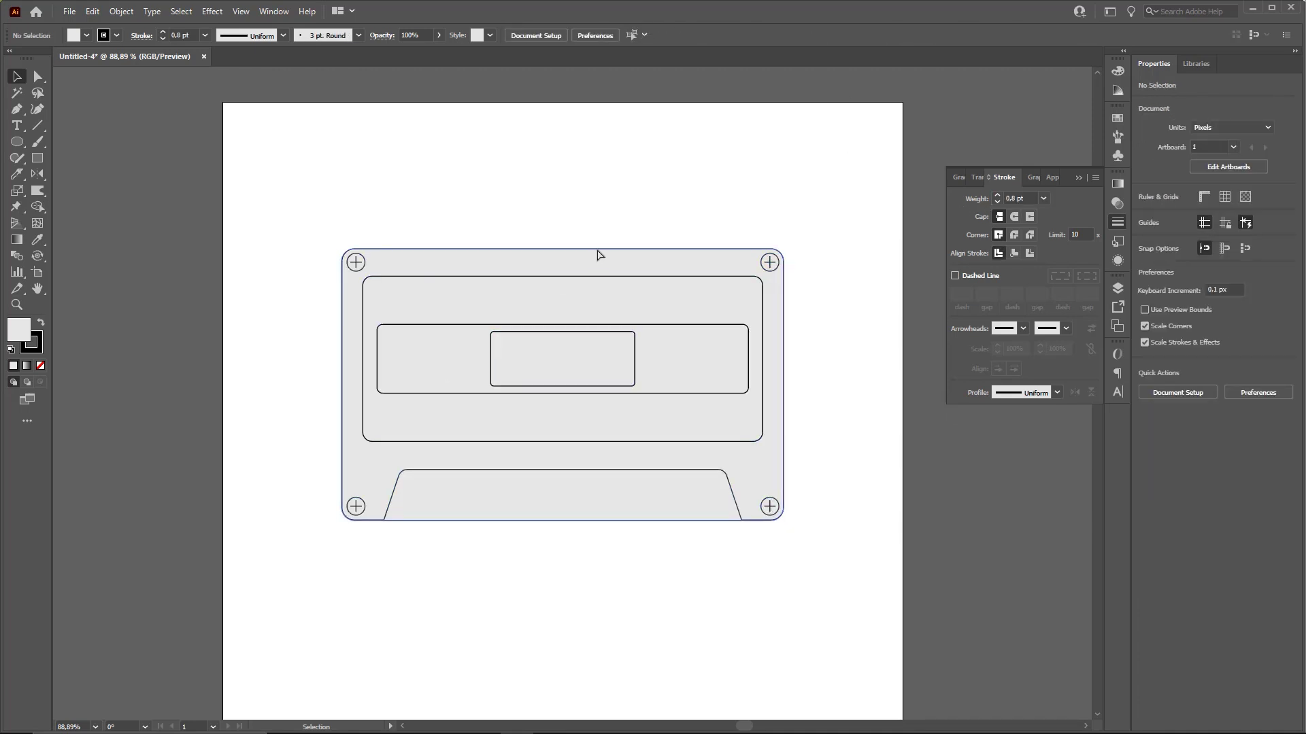
# Select the cassette's outer rounded rectangle, try a 2 pt stroke, set its weight to 5 pt, and deselect
pyautogui.click(474, 251)
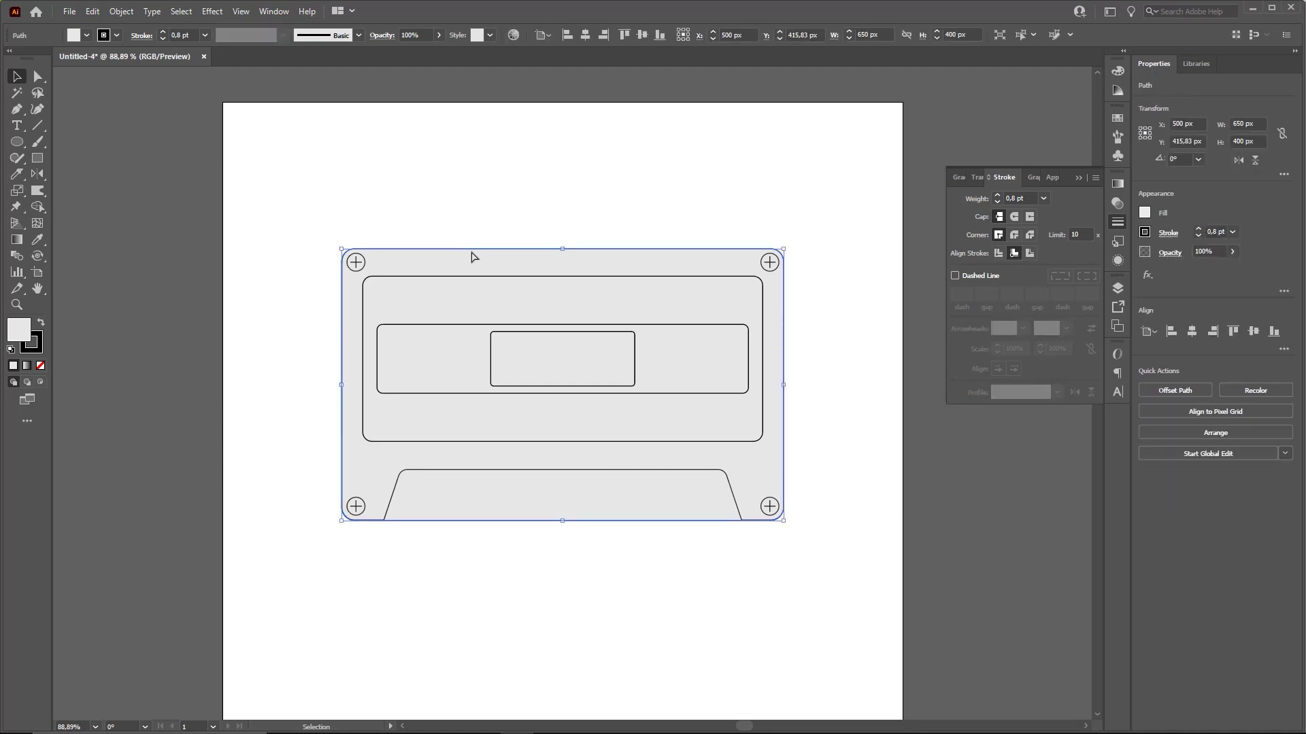
pyautogui.moveTo(855, 97); pyautogui.dragTo(1026, 199)
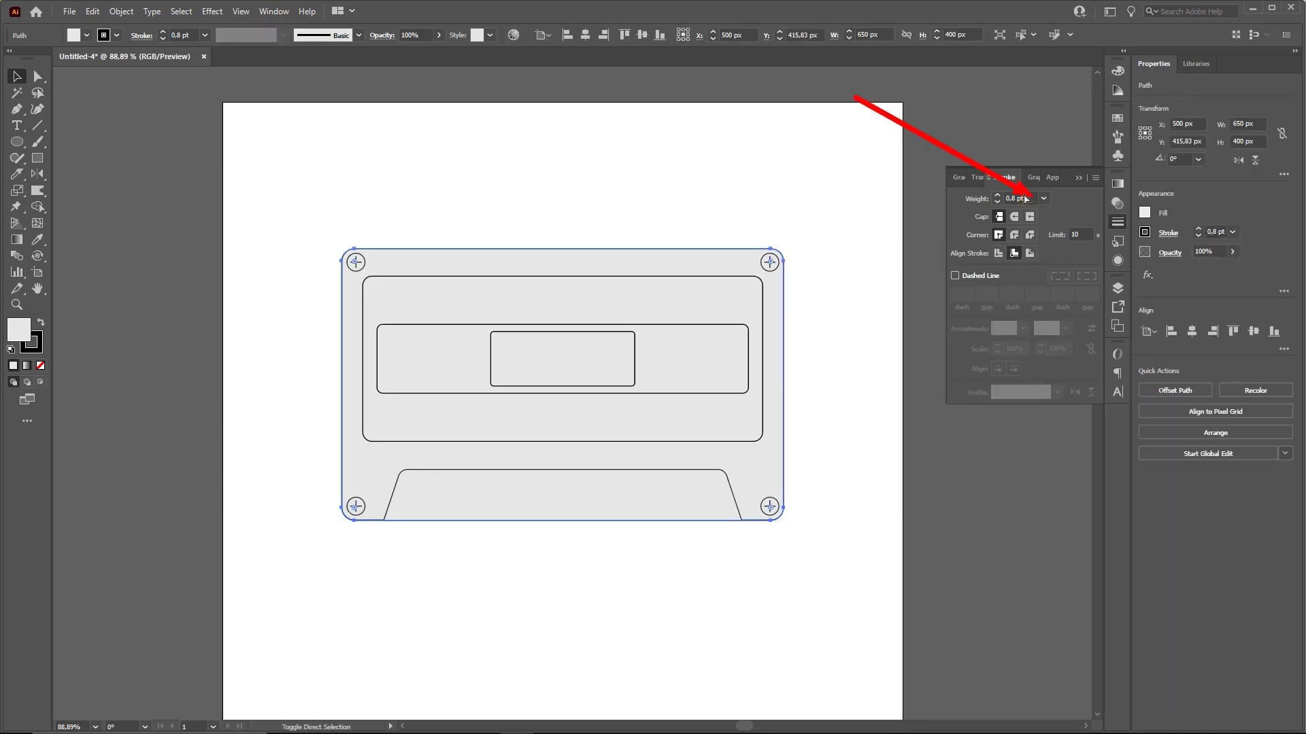
pyautogui.click(1027, 198)
pyautogui.write('2')
pyautogui.press('Return')
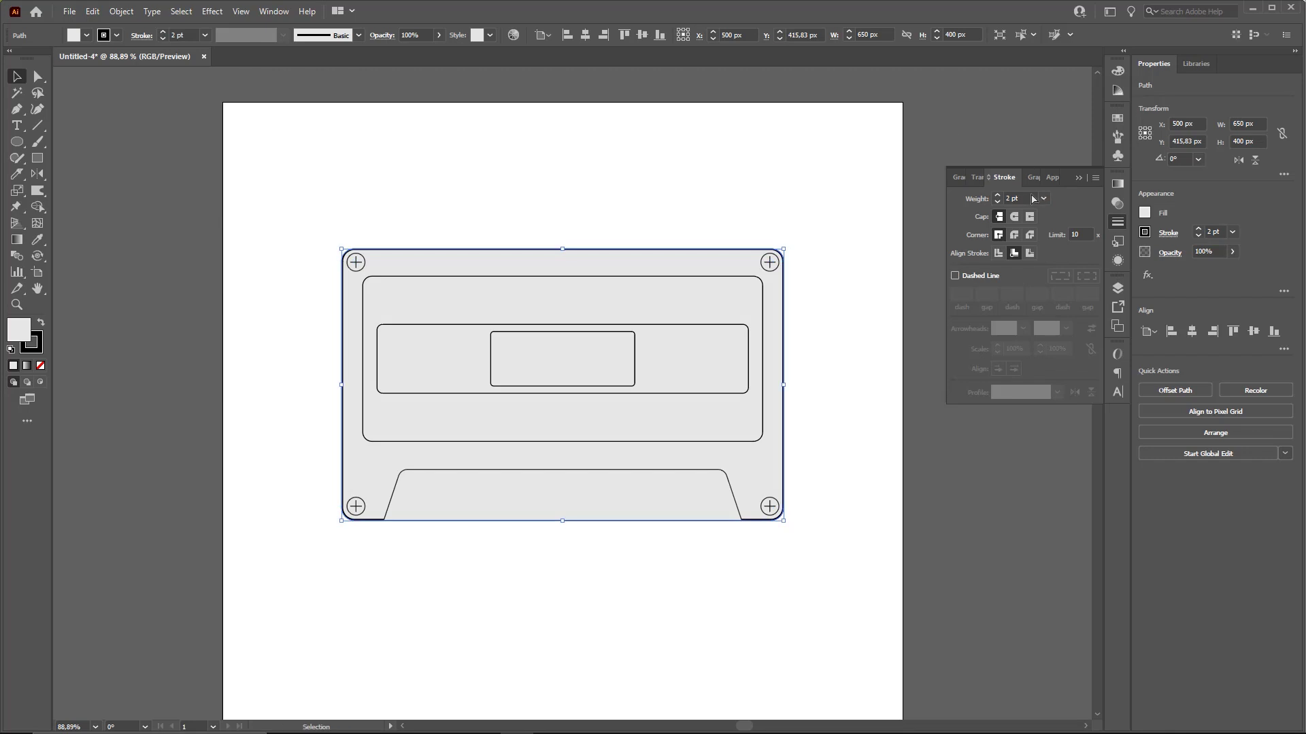
pyautogui.click(1031, 197)
pyautogui.write('5')
pyautogui.press('Return')
pyautogui.click(820, 191)
pyautogui.moveTo(828, 245); pyautogui.dragTo(811, 217)
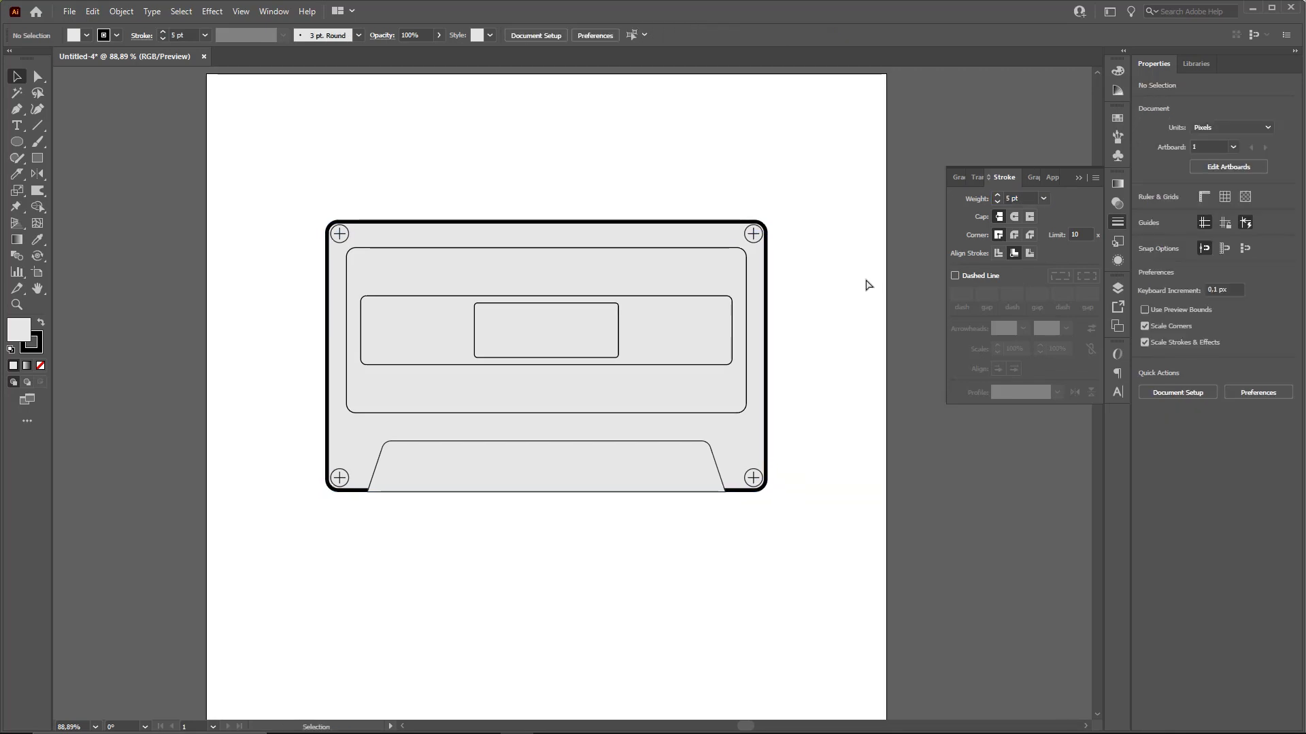
# Select all cassette shapes, compare inside, outside and centre stroke alignment, set it to centre, and deselect
pyautogui.moveTo(243, 180); pyautogui.dragTo(860, 566)
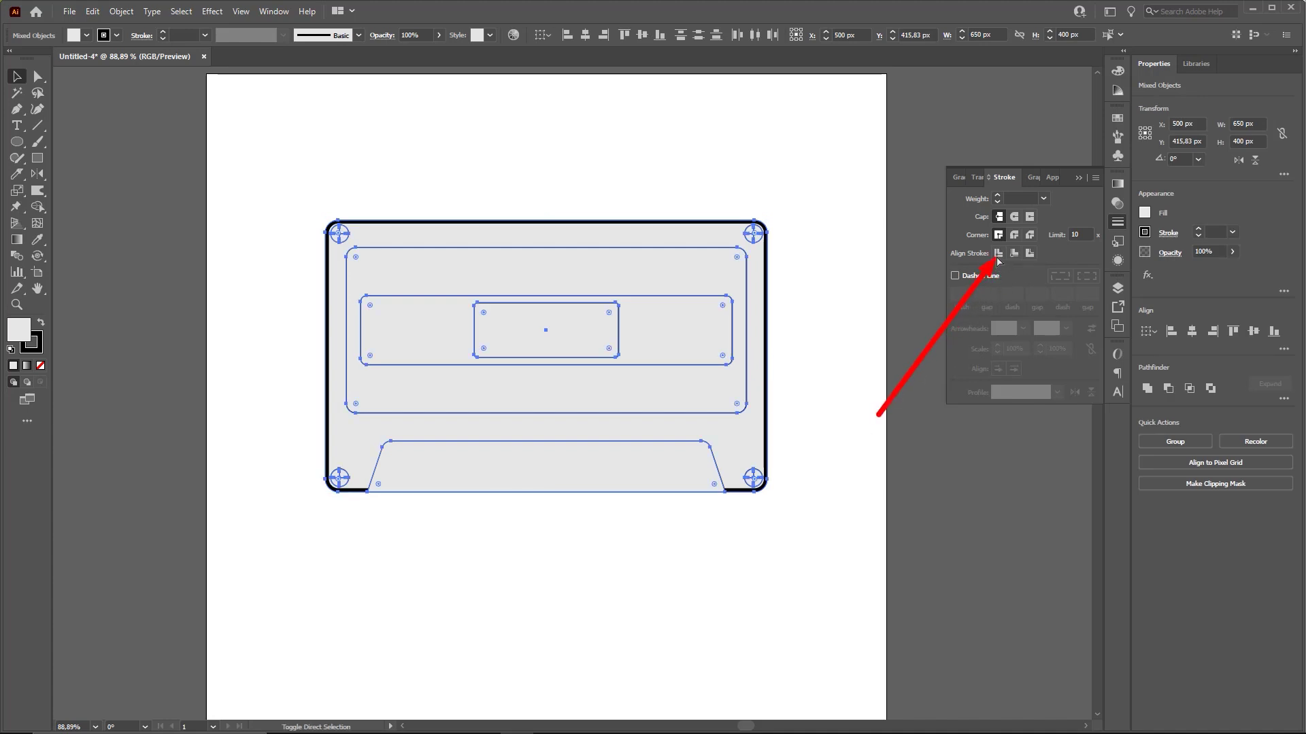
pyautogui.click(1013, 254)
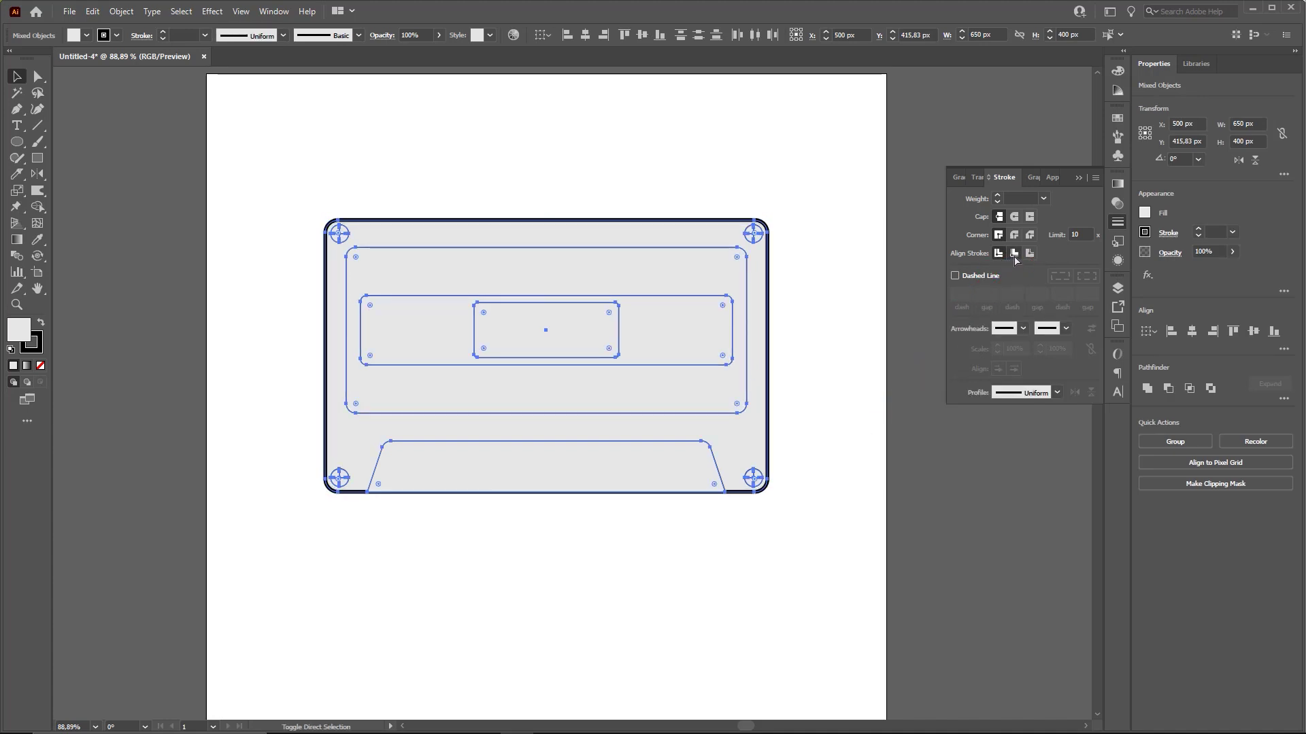
pyautogui.click(1030, 253)
pyautogui.click(1014, 254)
pyautogui.click(1029, 254)
pyautogui.click(1014, 255)
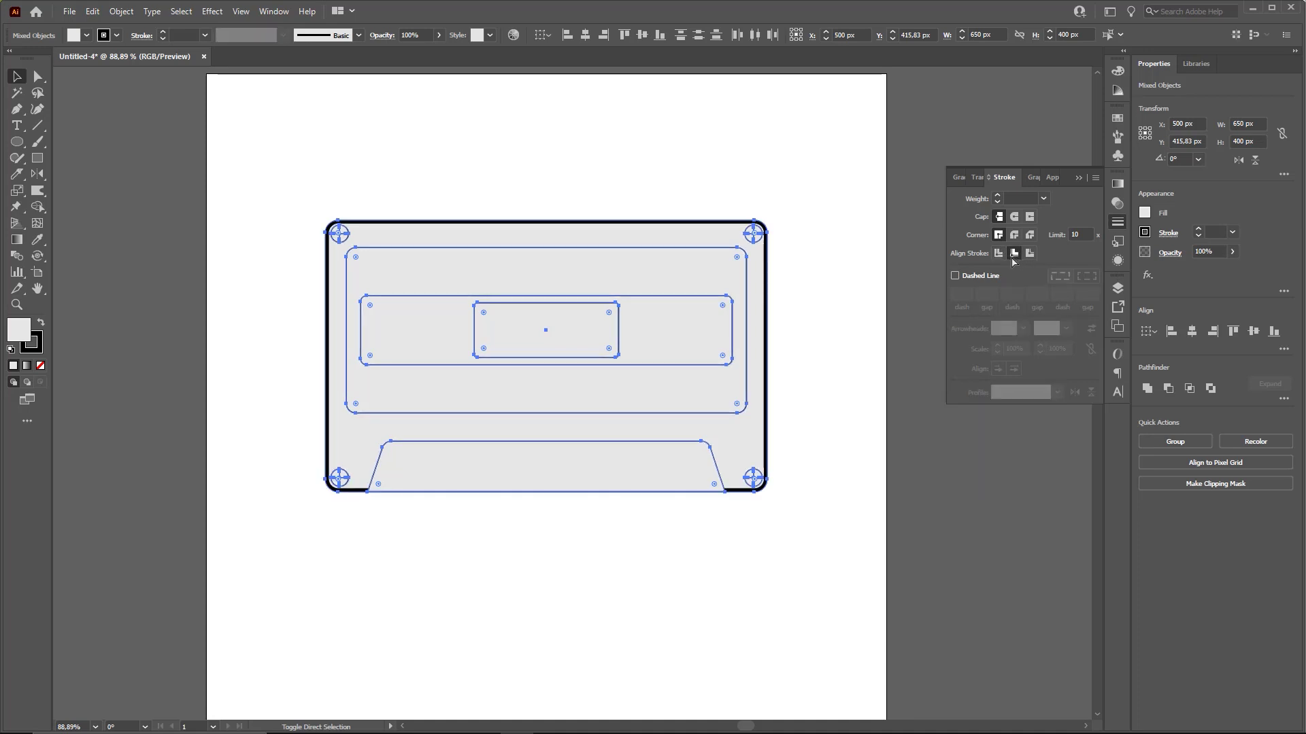
pyautogui.click(999, 255)
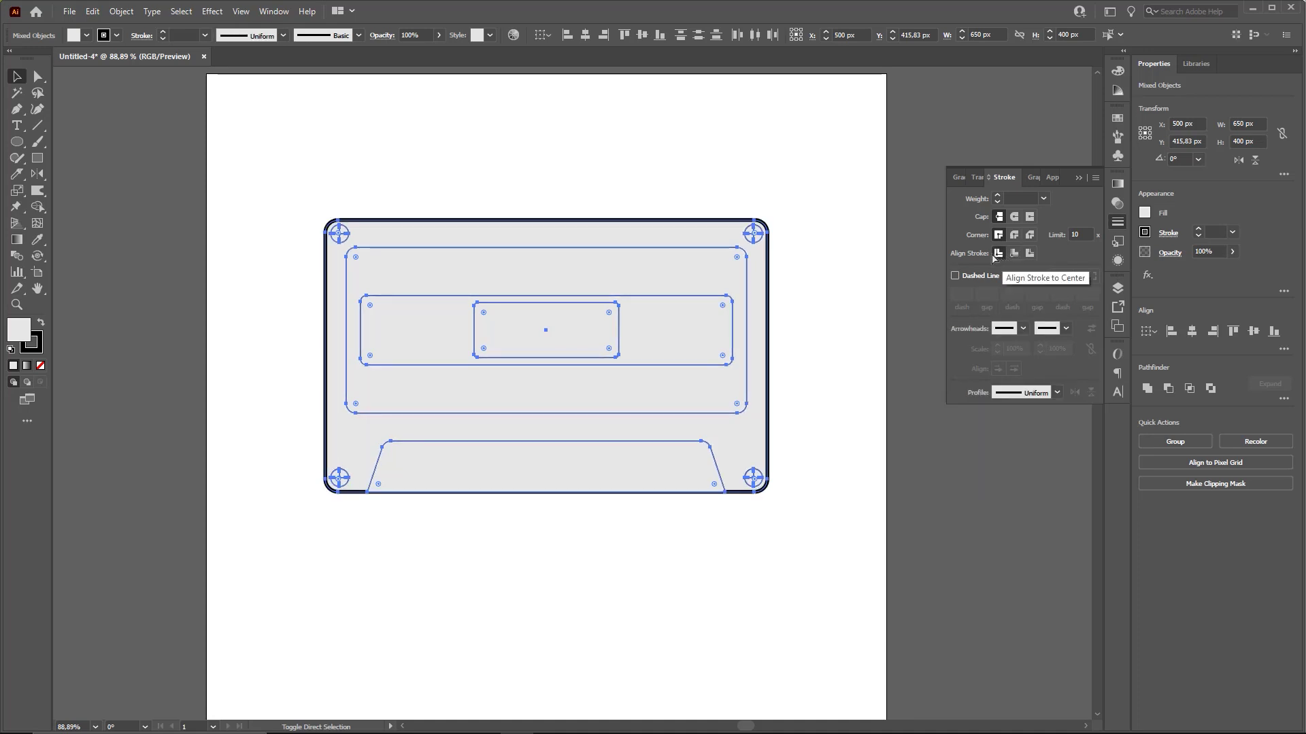
pyautogui.click(1030, 253)
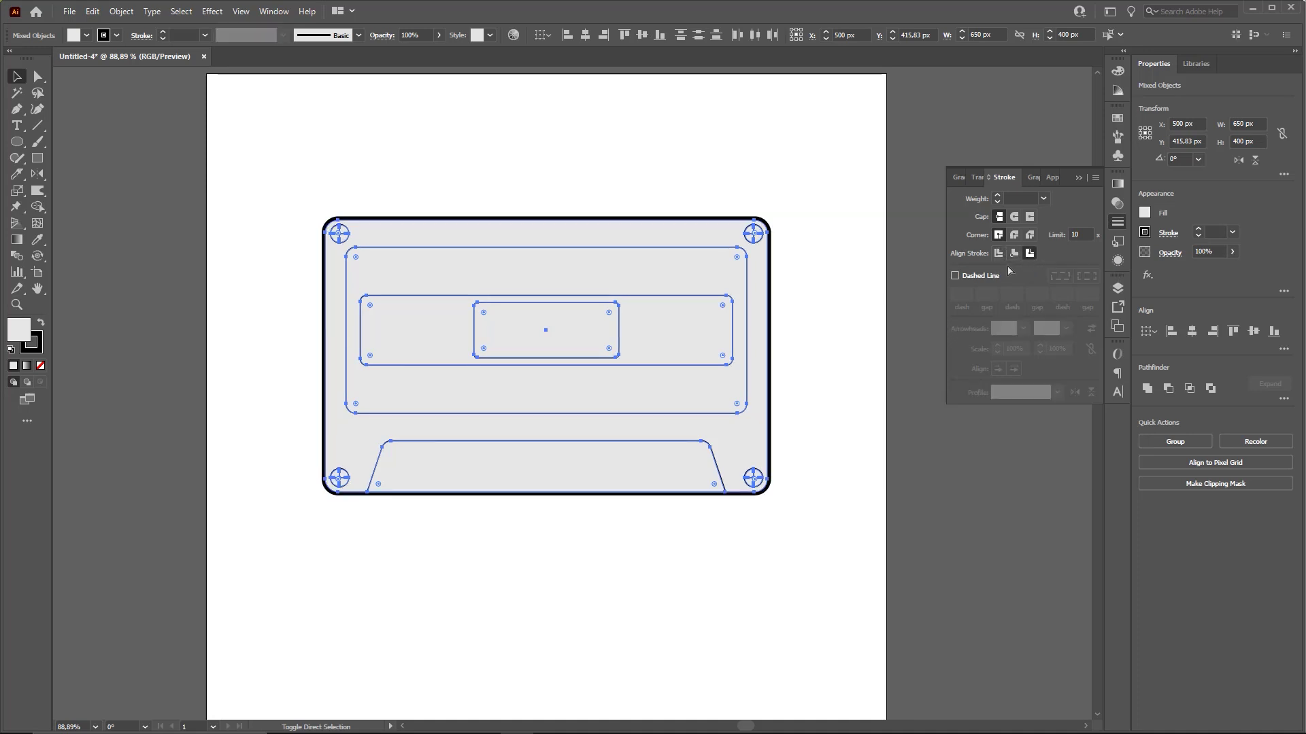
pyautogui.click(849, 323)
pyautogui.press('z')
pyautogui.moveTo(817, 379); pyautogui.dragTo(776, 382)
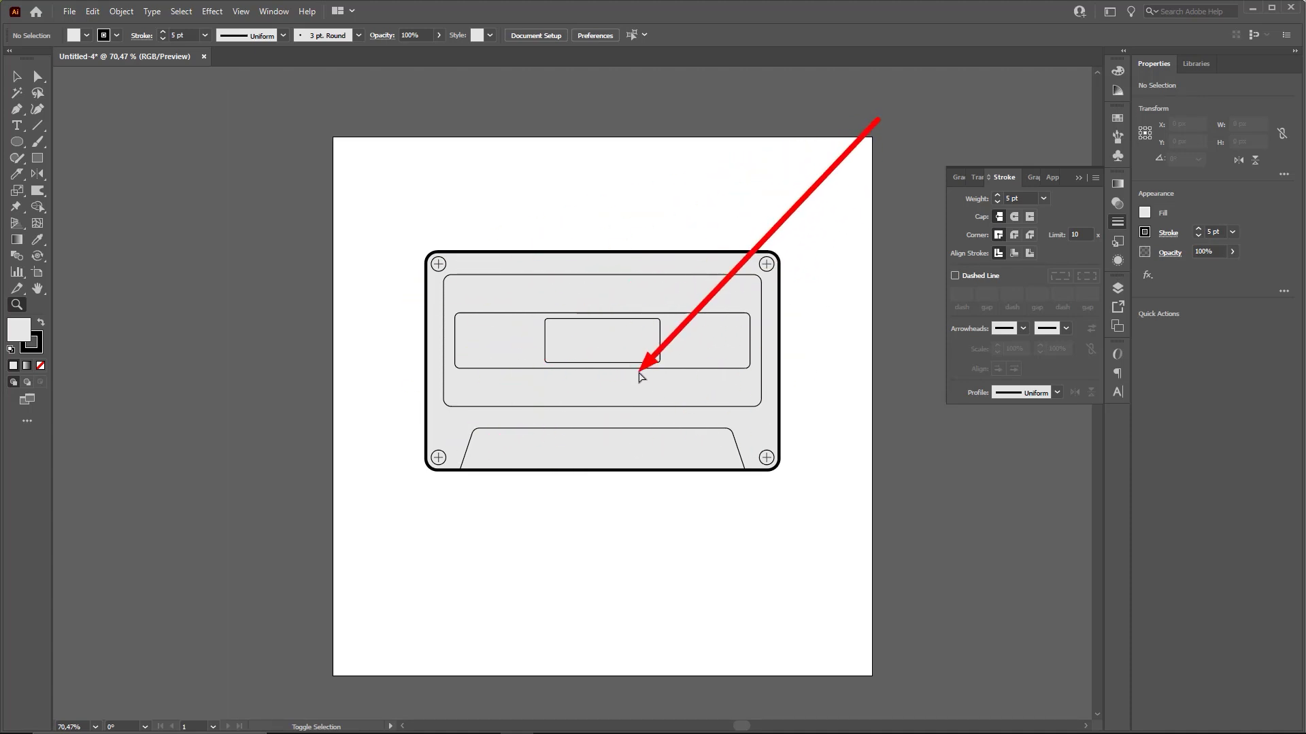
pyautogui.click(699, 190)
pyautogui.moveTo(637, 421); pyautogui.dragTo(665, 229)
pyautogui.moveTo(664, 229); pyautogui.dragTo(727, 218)
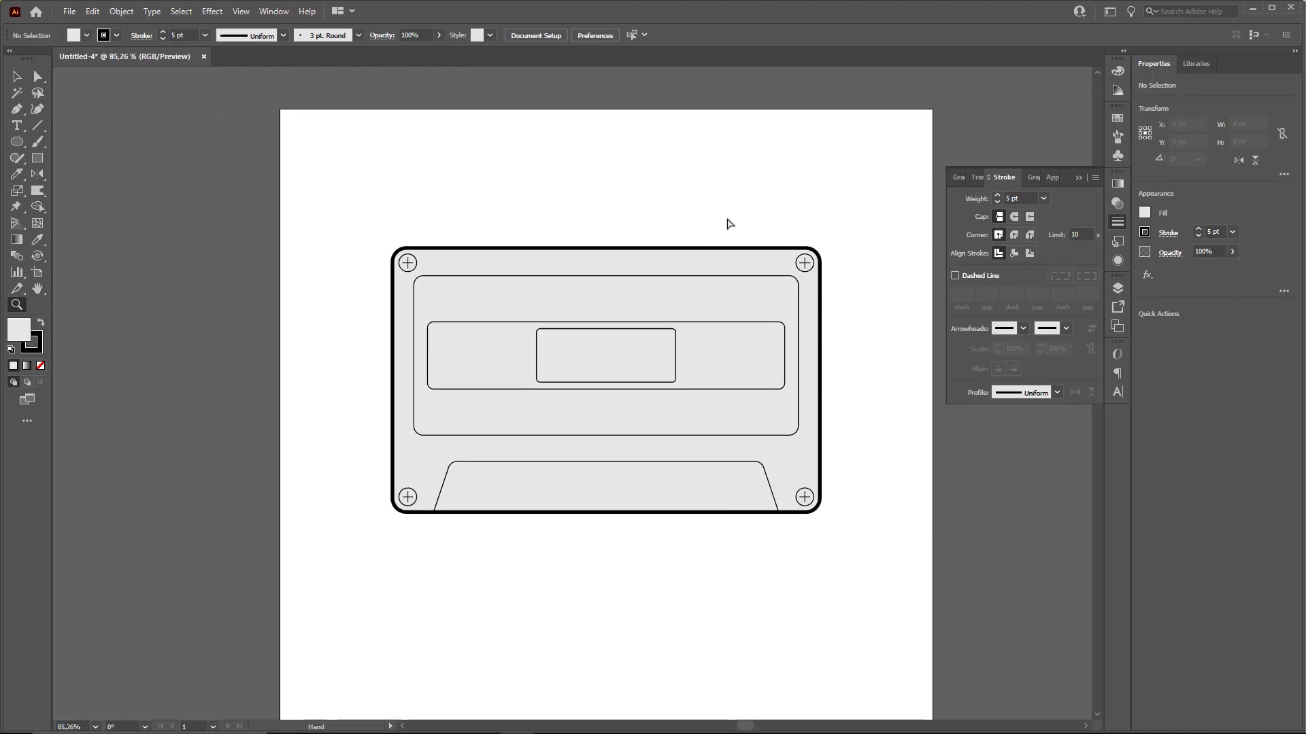
pyautogui.press('v')
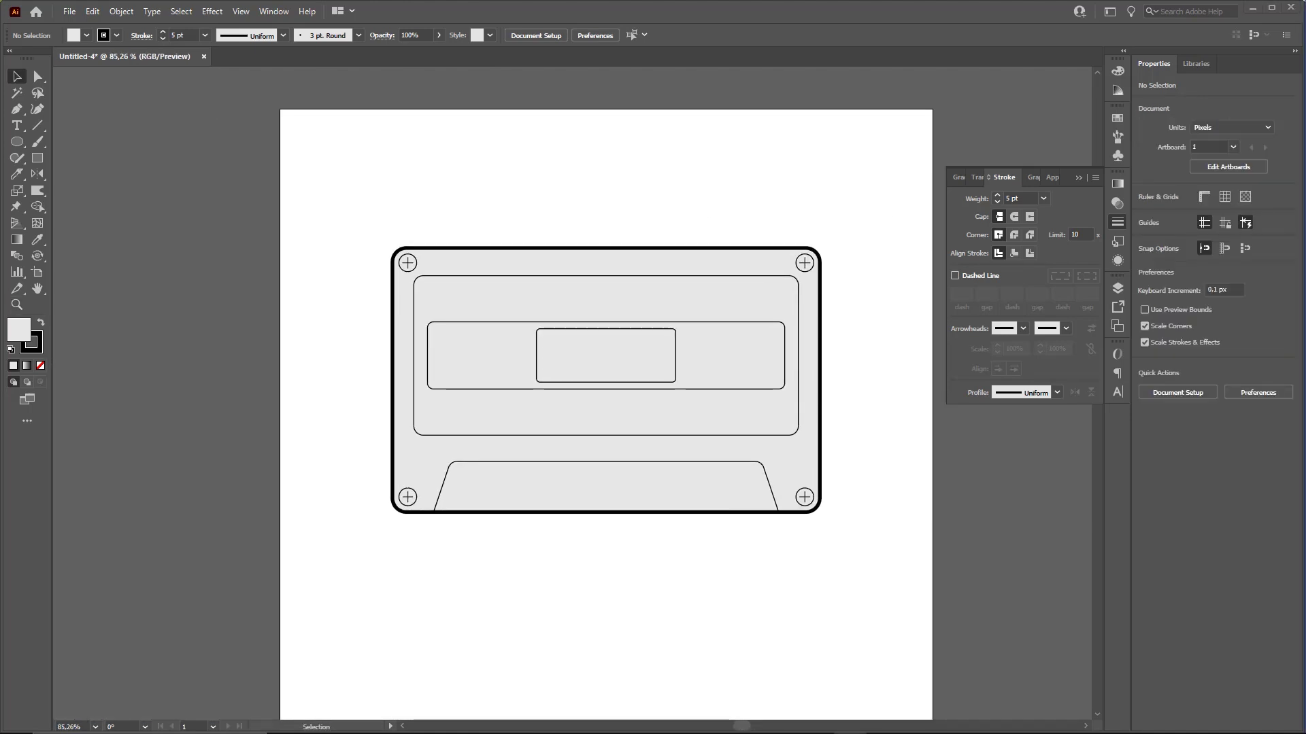
# Draw a square about 52 px wide in the upper-left corner of the cassette's large inner label panel
pyautogui.click(1080, 178)
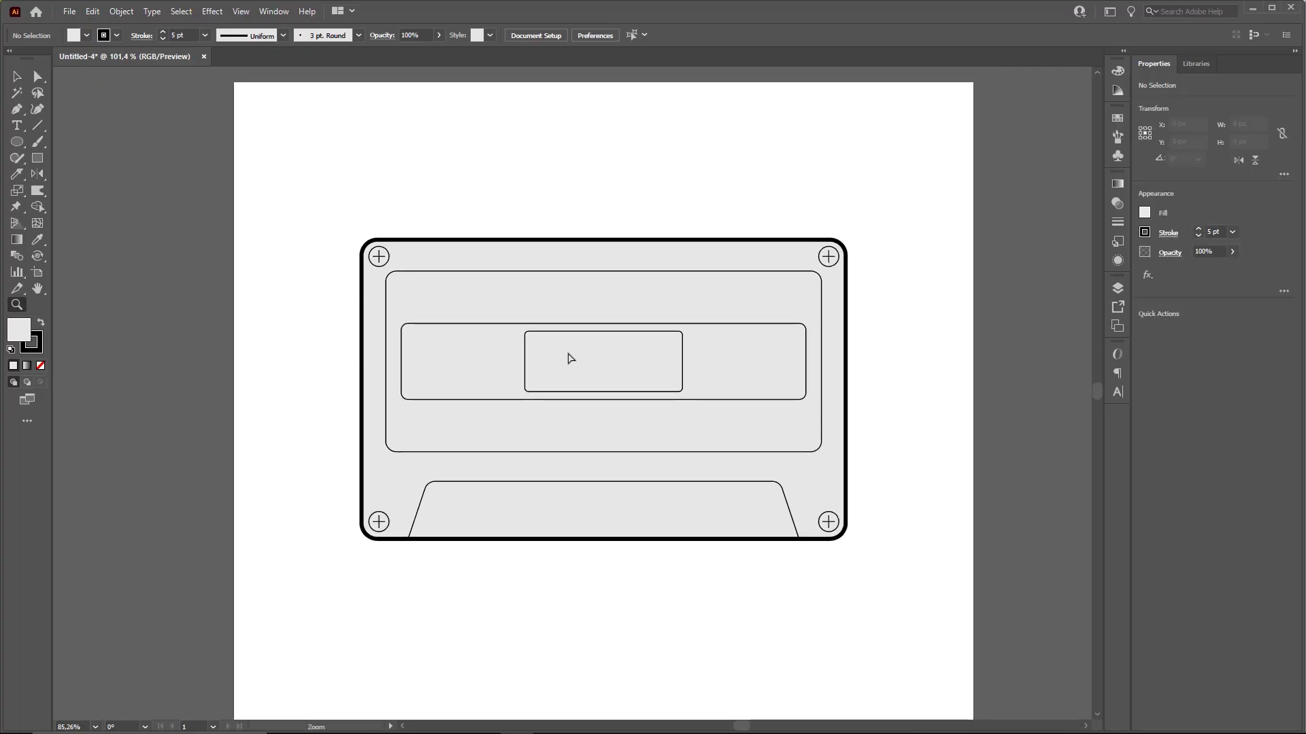
pyautogui.scroll(2, 568, 354)
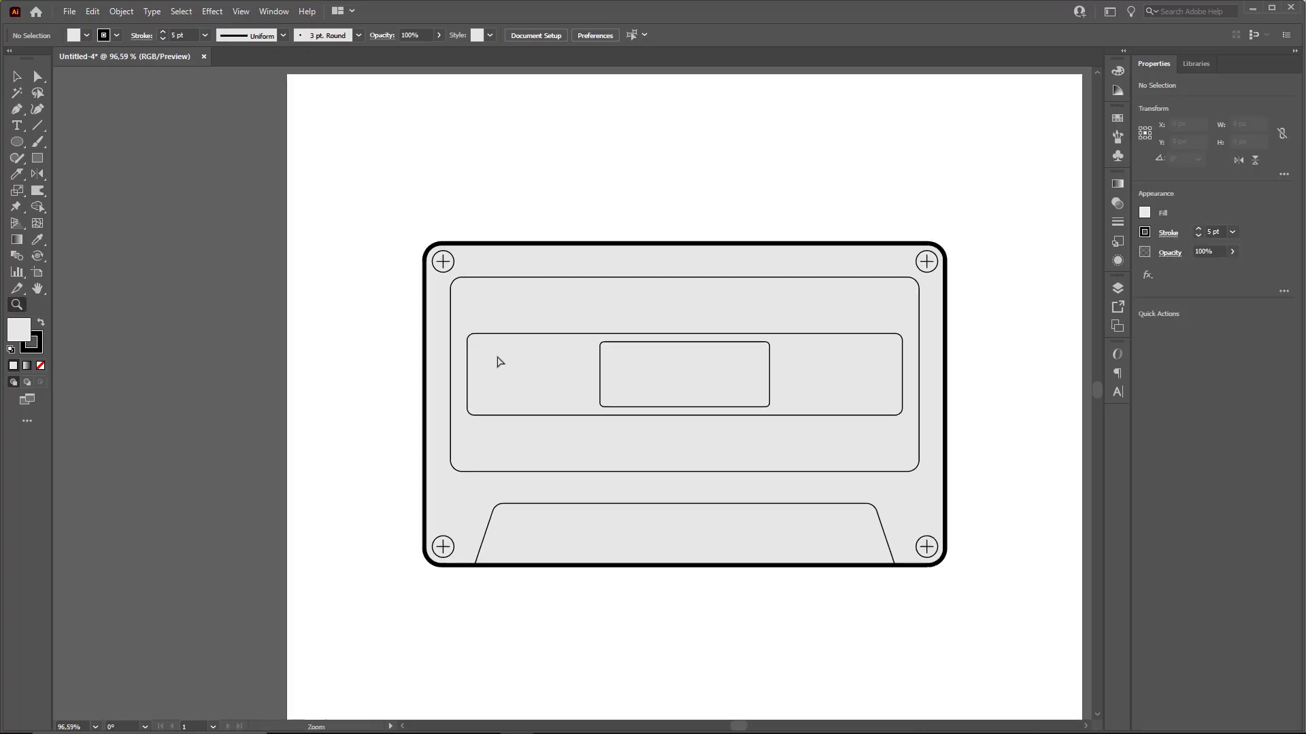
pyautogui.click(38, 162)
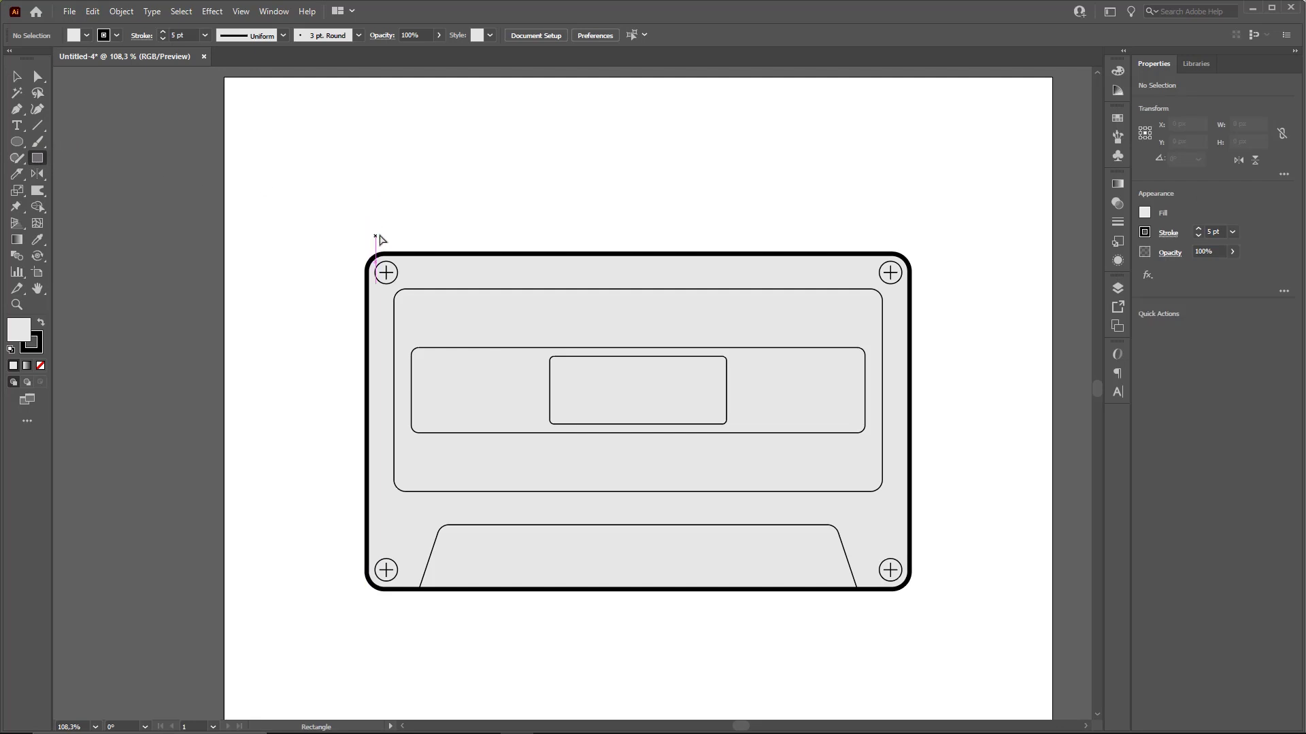
pyautogui.press('z')
pyautogui.moveTo(427, 317); pyautogui.dragTo(521, 355)
pyautogui.click(39, 159)
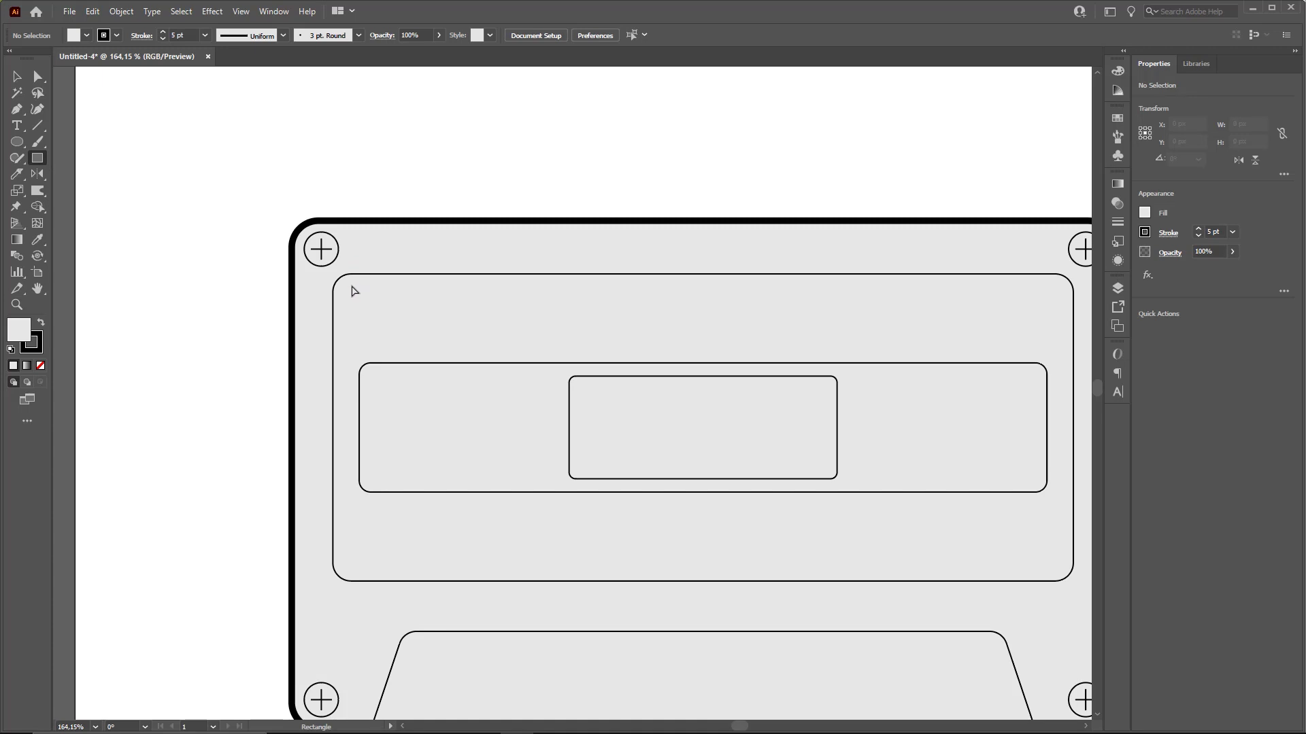
pyautogui.moveTo(351, 287)
pyautogui.mouseDown()
pyautogui.moveTo(420, 349)
pyautogui.moveTo(411, 354)
pyautogui.mouseUp()
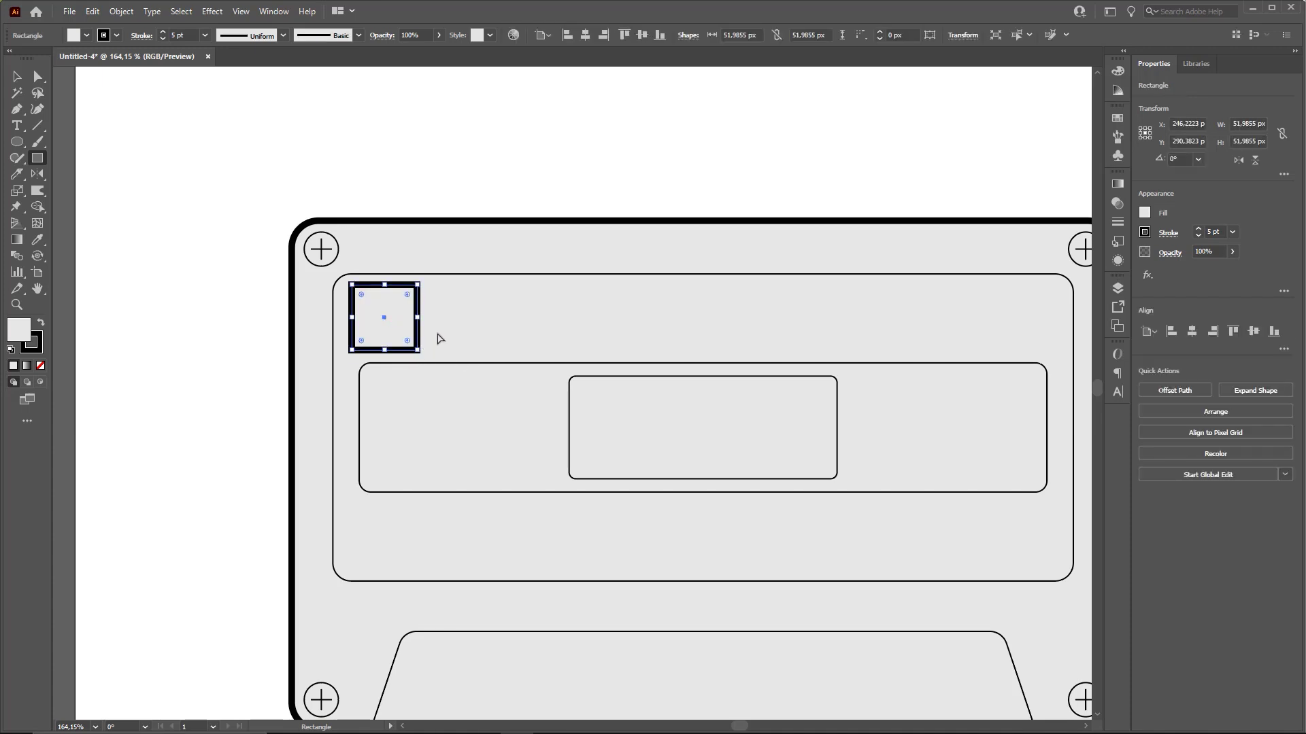
# Swap the small square's fill and stroke colours so its fill is black, and deselect it
pyautogui.press('ctrl')
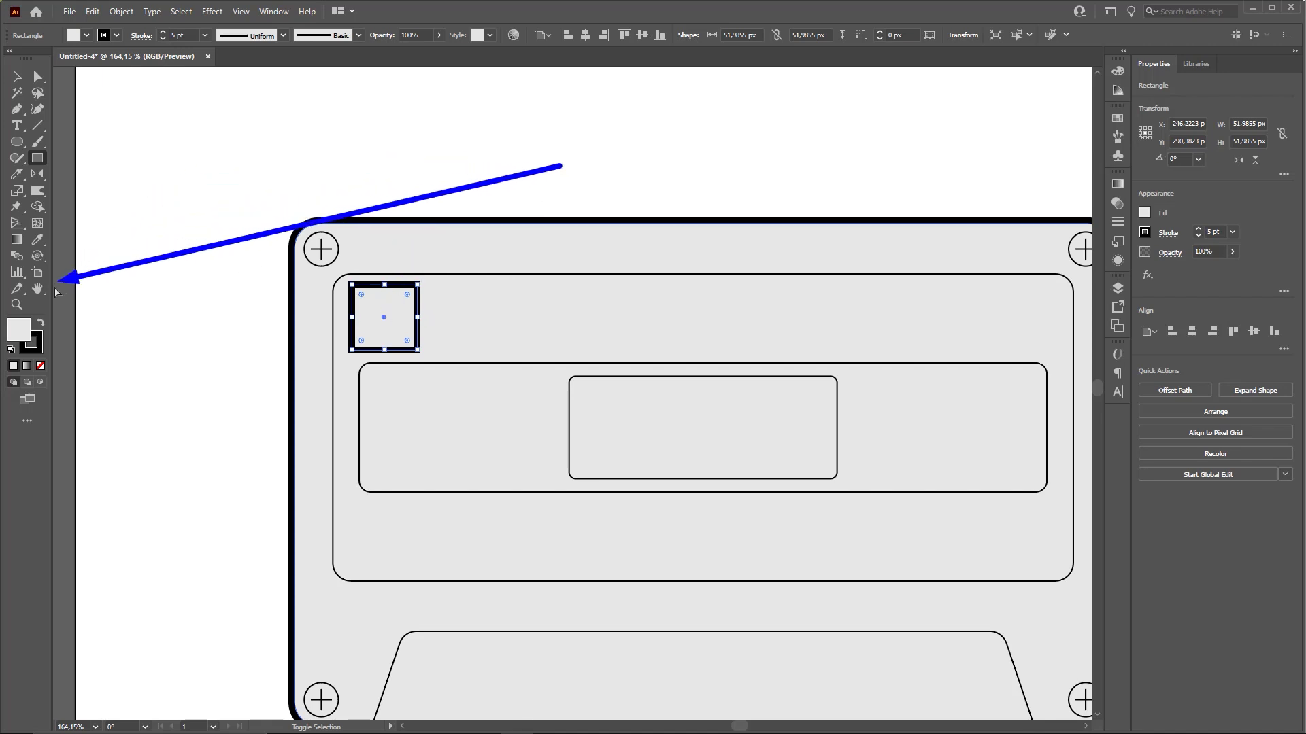
pyautogui.click(41, 324)
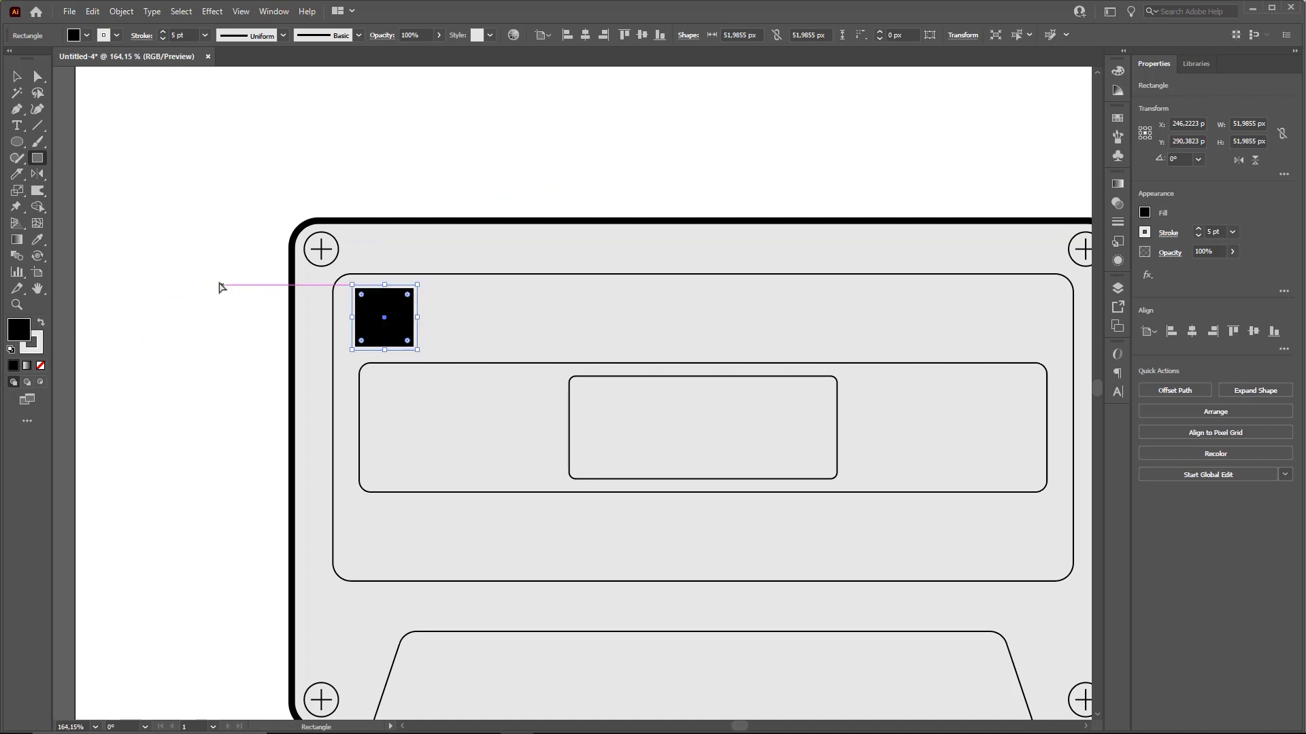
pyautogui.press('v')
pyautogui.click(263, 312)
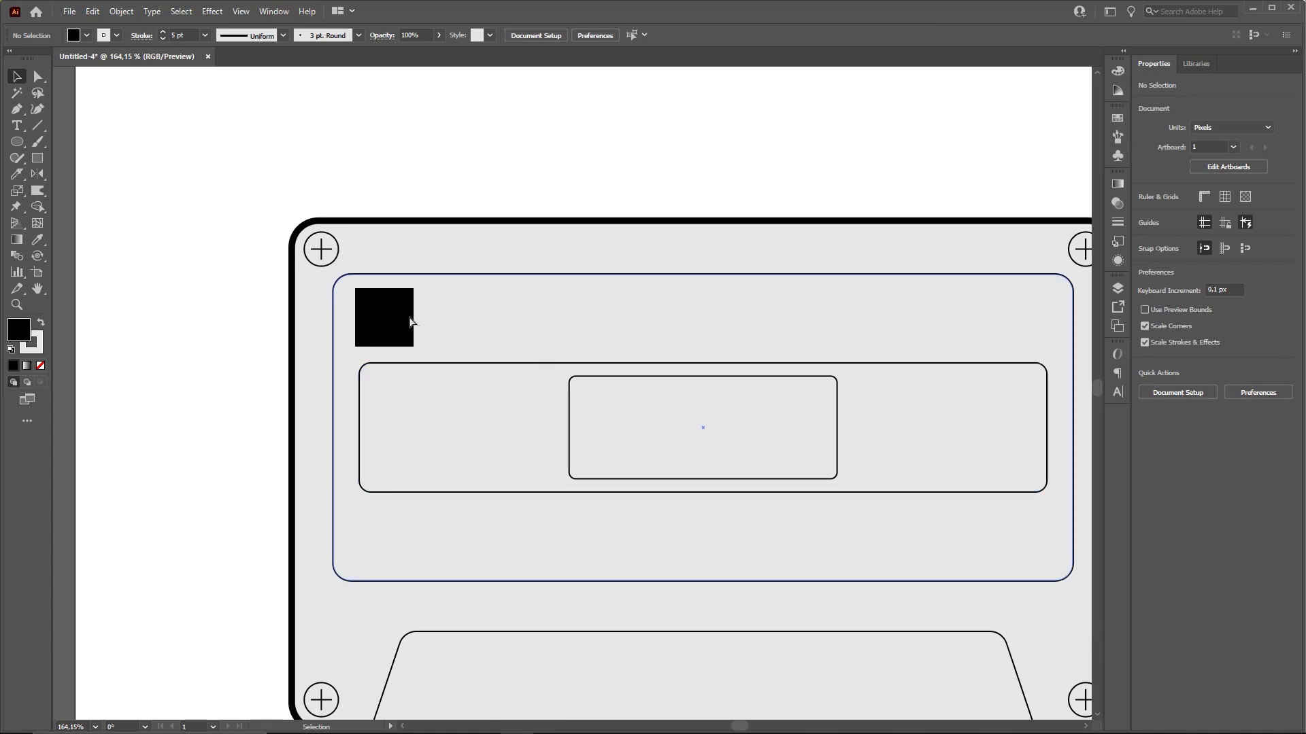
# Slightly round all corners of the black square and deselect it
pyautogui.click(411, 343)
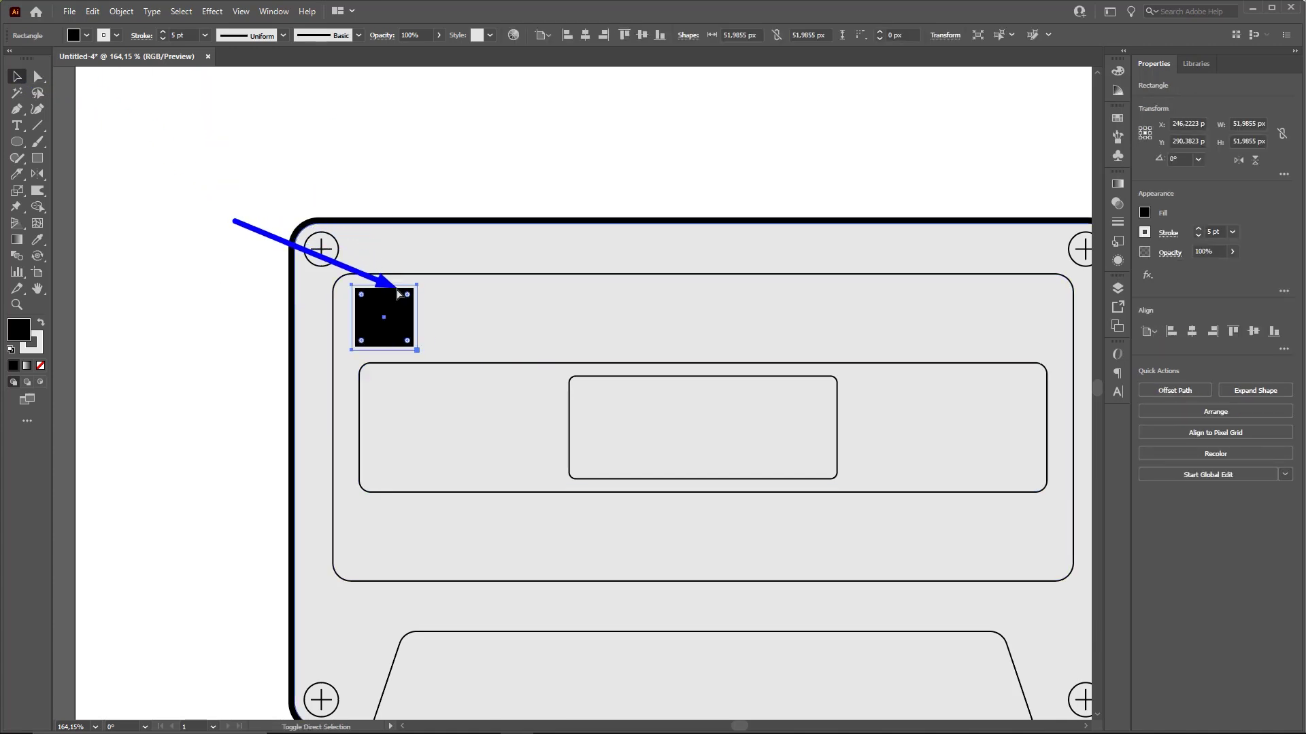
pyautogui.moveTo(407, 294); pyautogui.dragTo(406, 294)
pyautogui.click(503, 189)
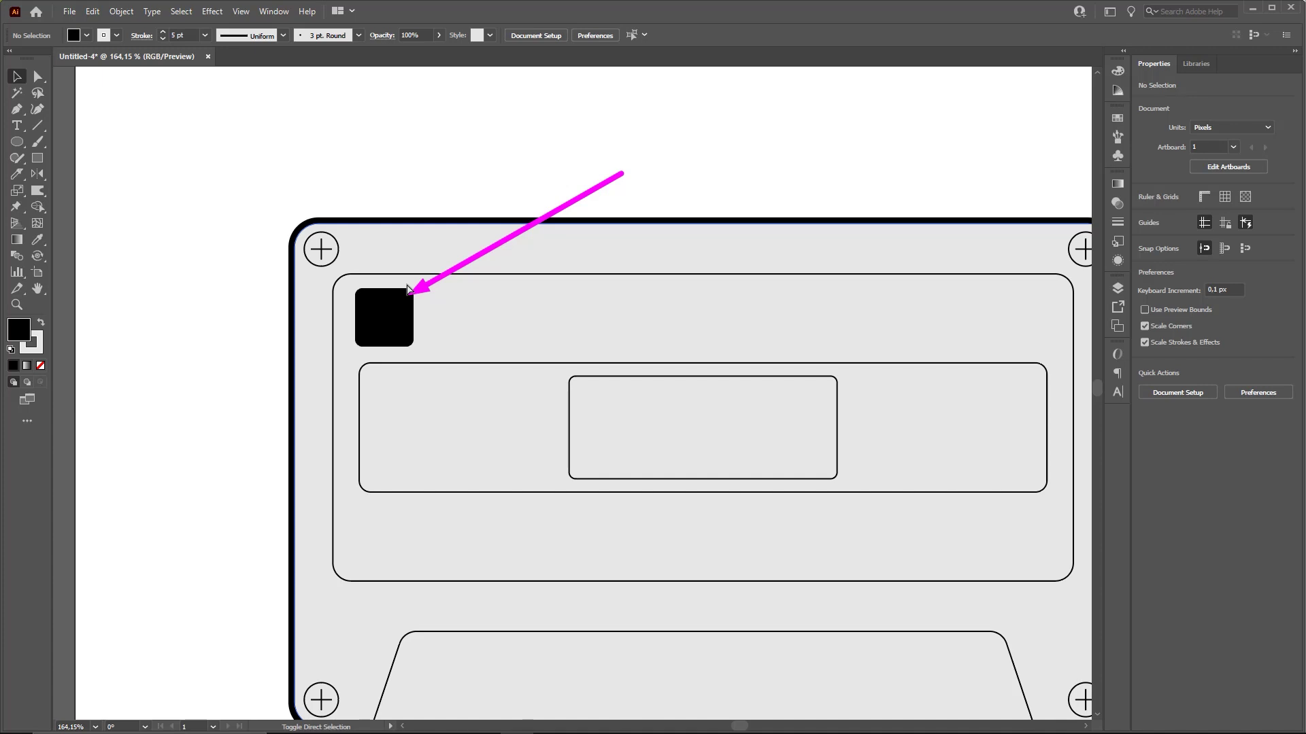
pyautogui.moveTo(550, 144); pyautogui.dragTo(389, 207)
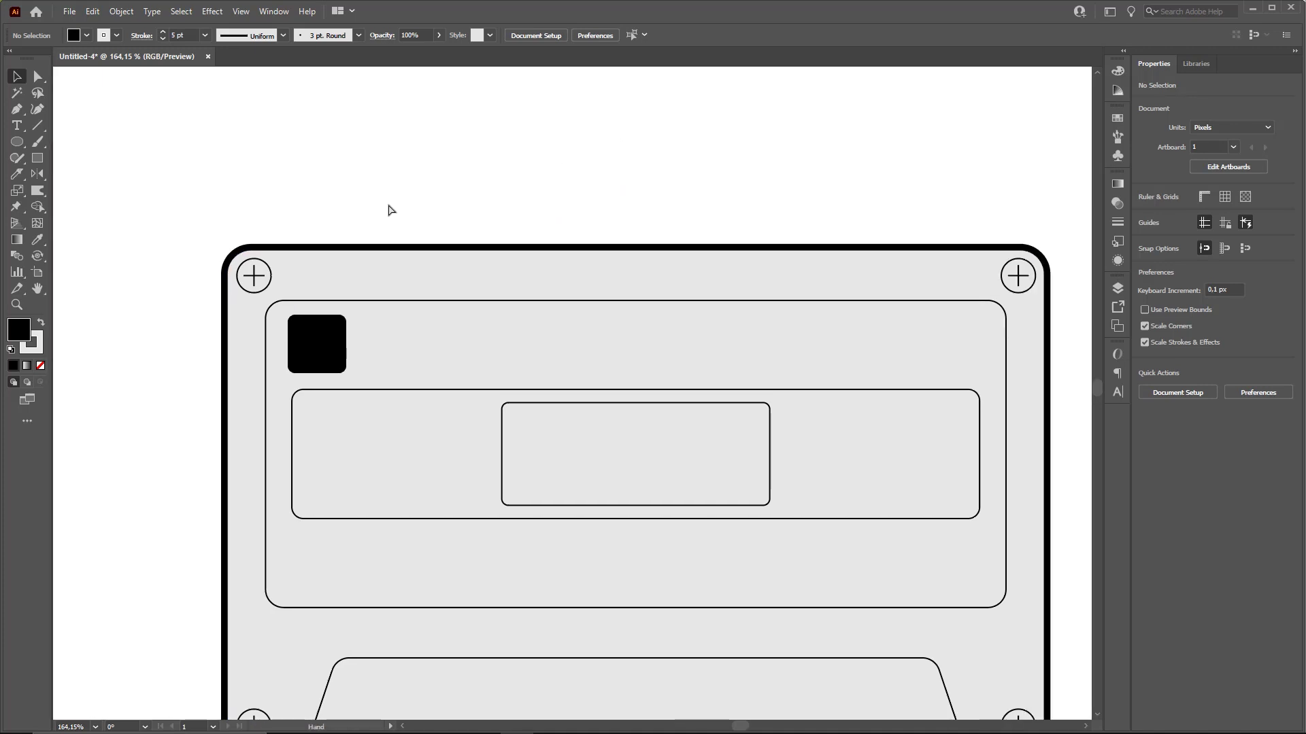
pyautogui.moveTo(245, 367); pyautogui.dragTo(321, 334)
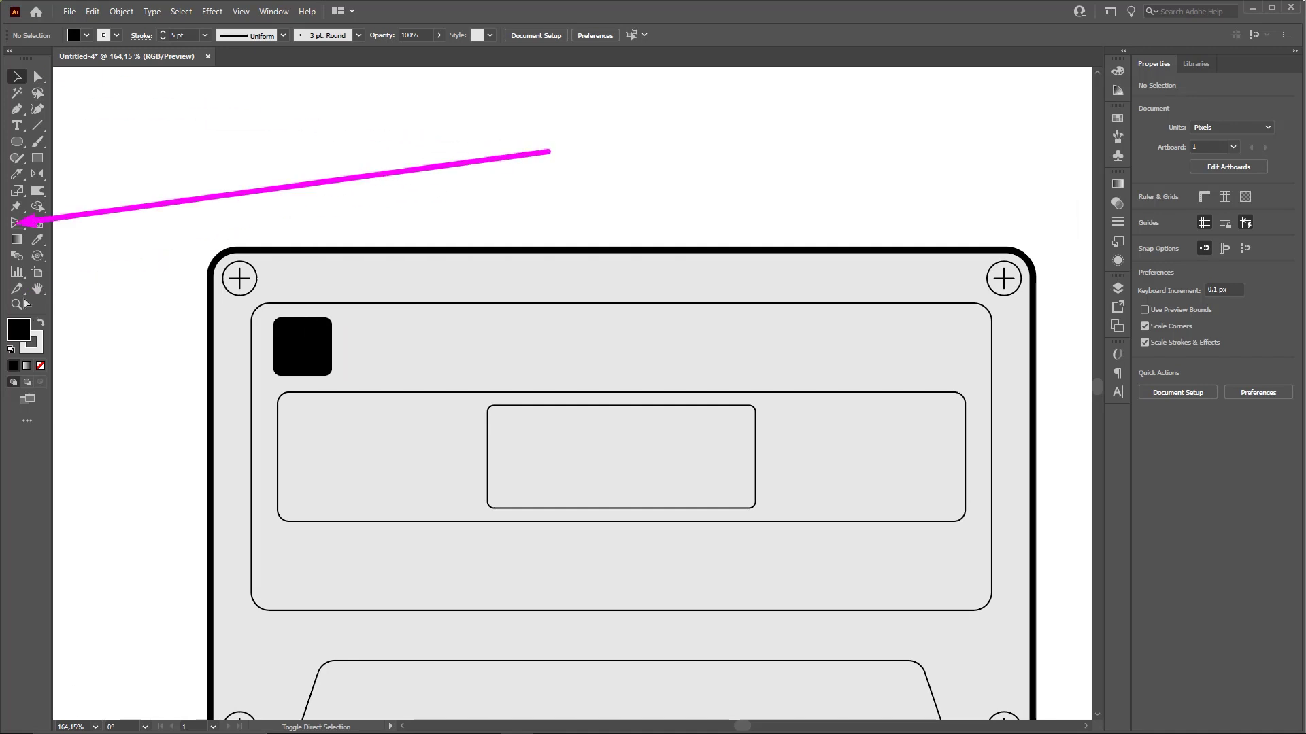
# Add the letter A as a text object on the empty area above the cassette
pyautogui.click(23, 127)
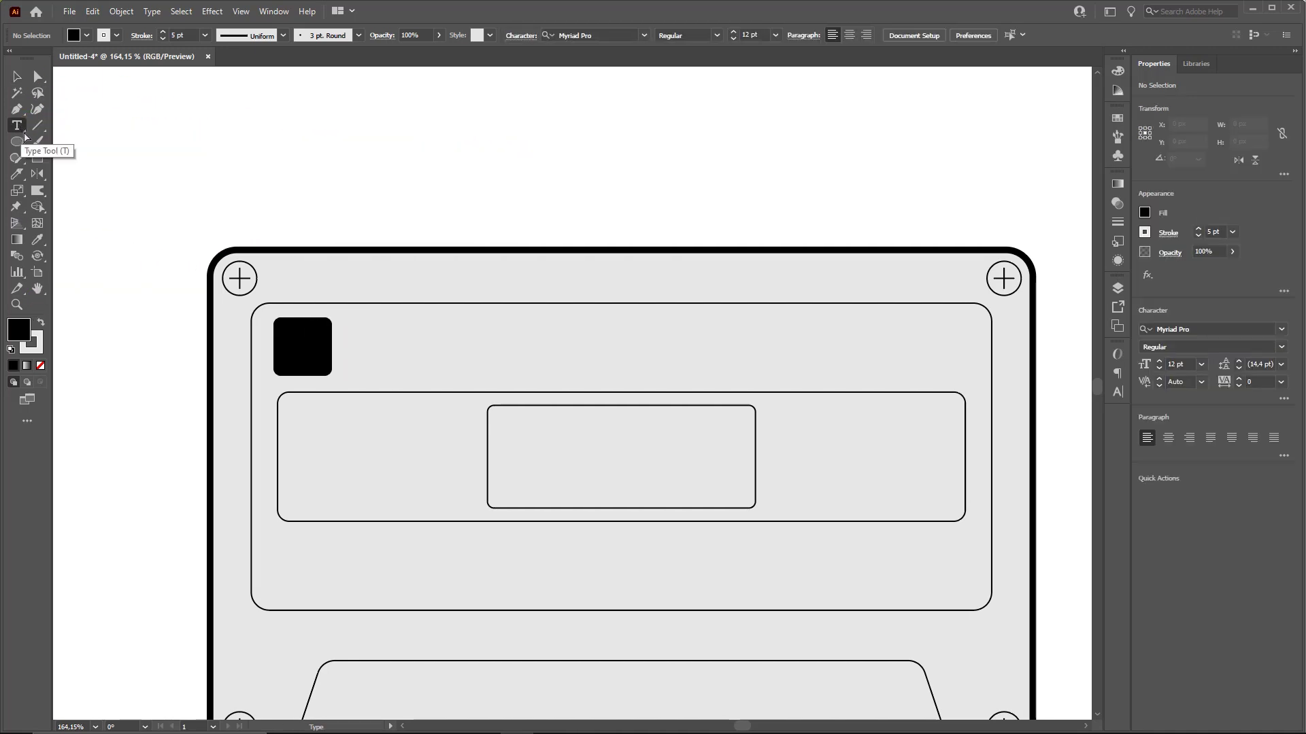
pyautogui.click(427, 162)
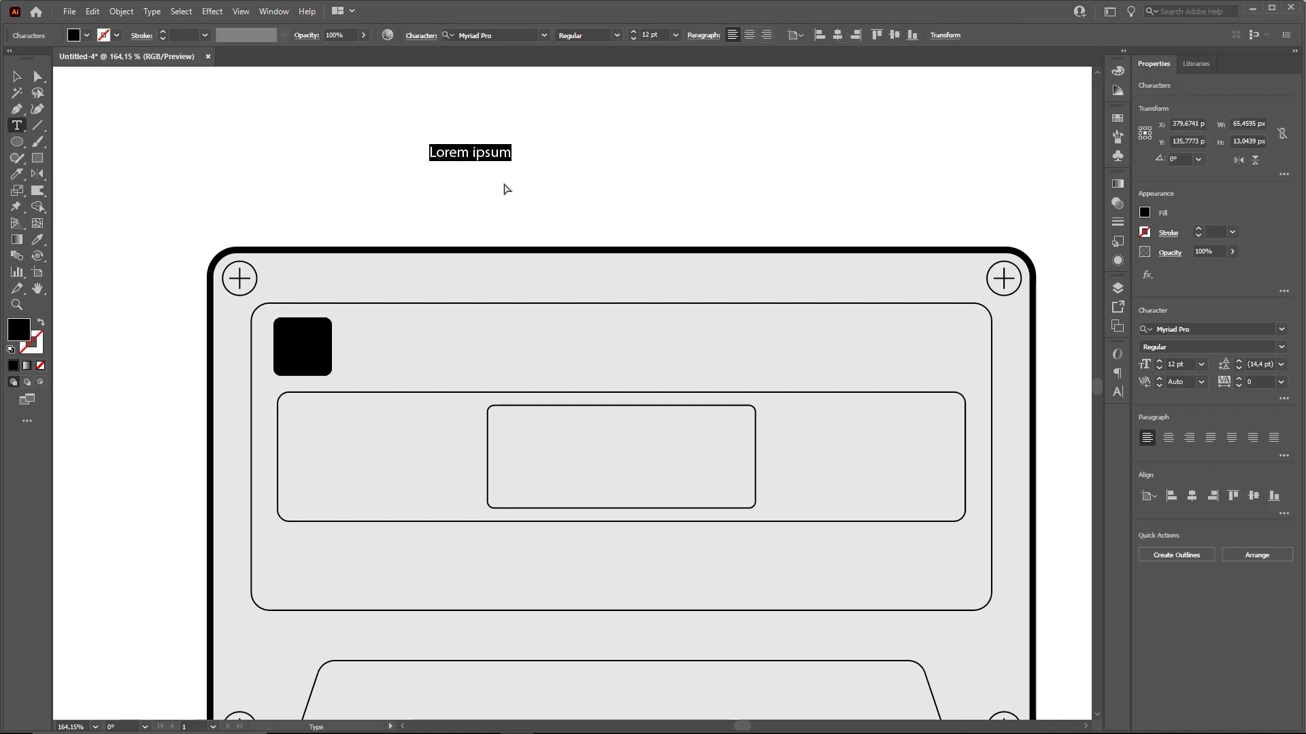
pyautogui.write('A')
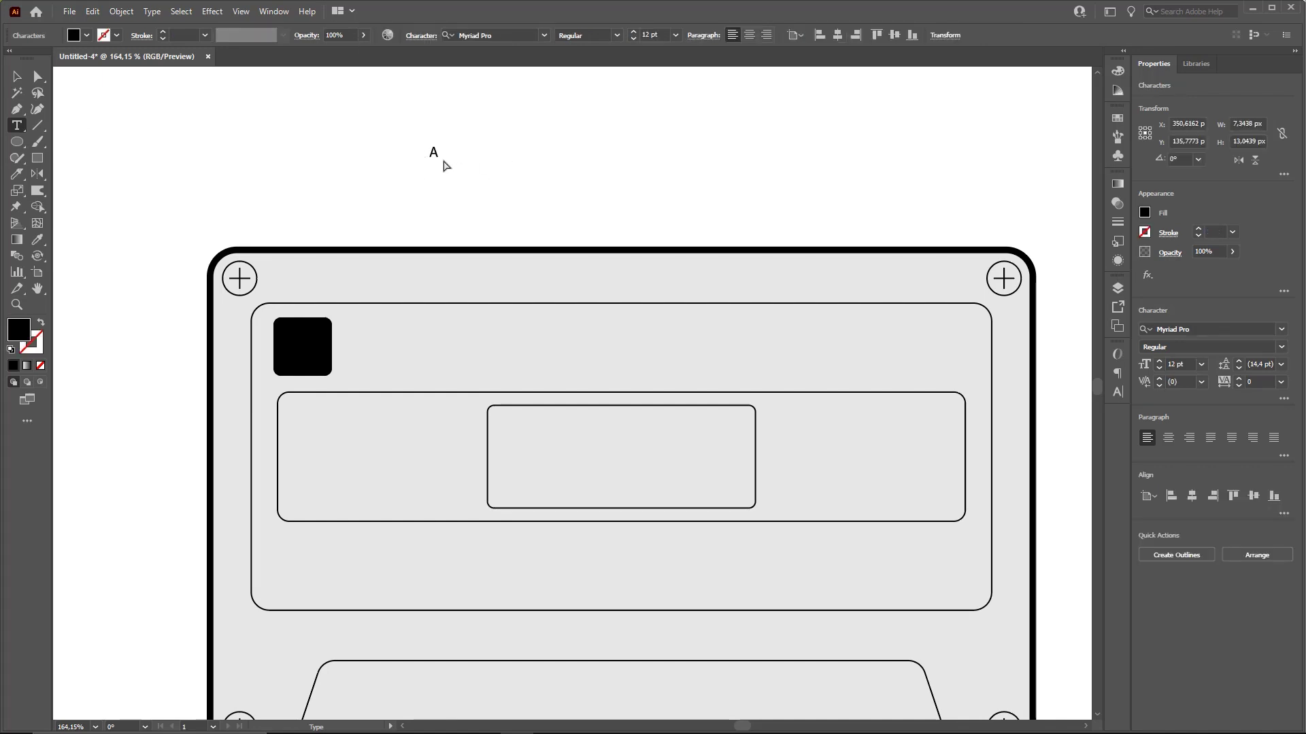
pyautogui.click(22, 78)
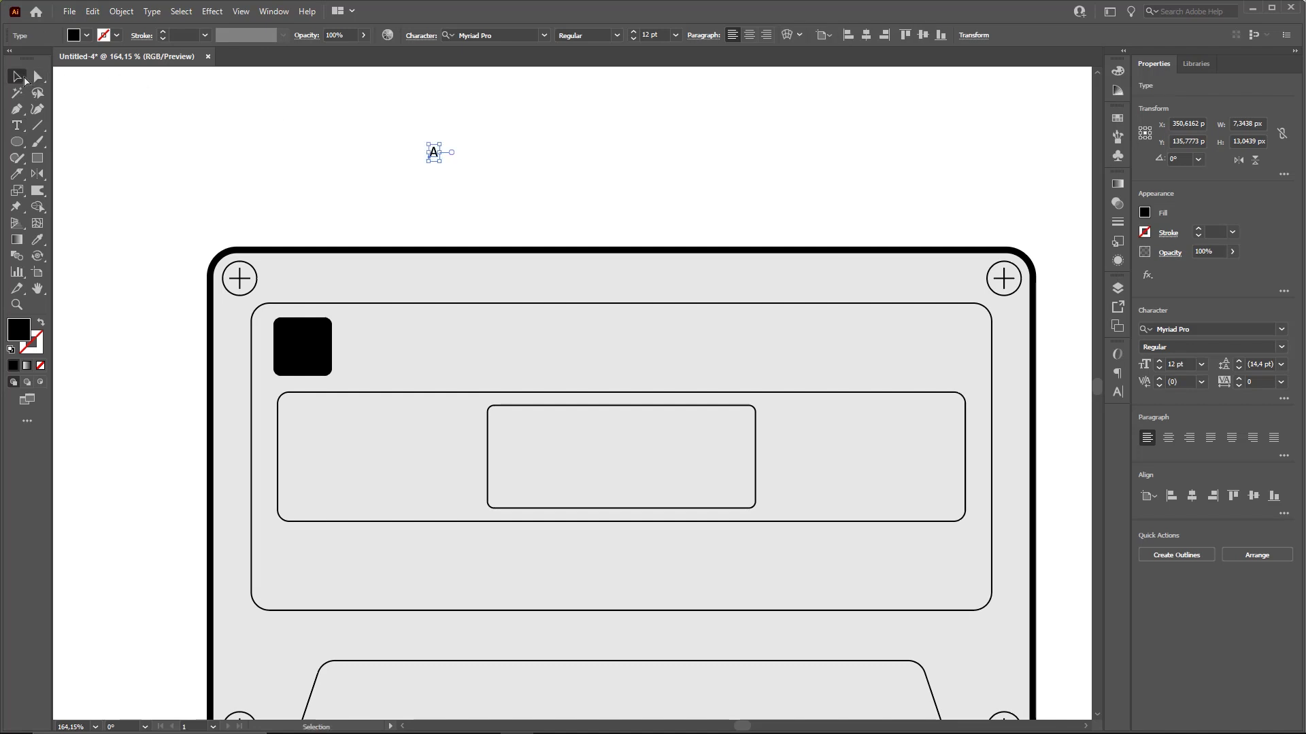
# Enlarge the letter A to about 42 pt and place it over the black square
pyautogui.moveTo(440, 162); pyautogui.dragTo(302, 354)
pyautogui.hotkey('ctrl', 'z')
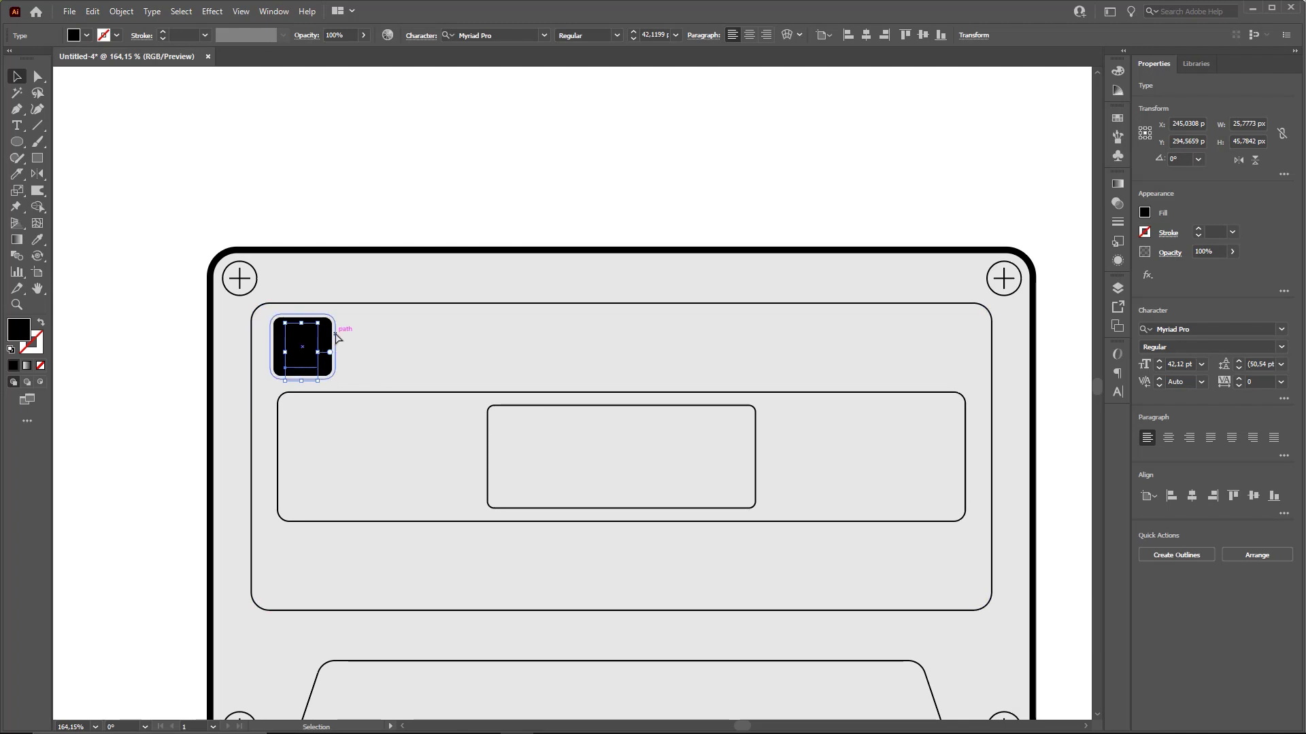
pyautogui.hotkey('ctrl', 'space')
pyautogui.moveTo(378, 328)
pyautogui.mouseDown()
pyautogui.moveTo(464, 377)
pyautogui.moveTo(358, 348)
pyautogui.moveTo(411, 216)
pyautogui.moveTo(363, 347)
pyautogui.mouseUp()
pyautogui.click(447, 267)
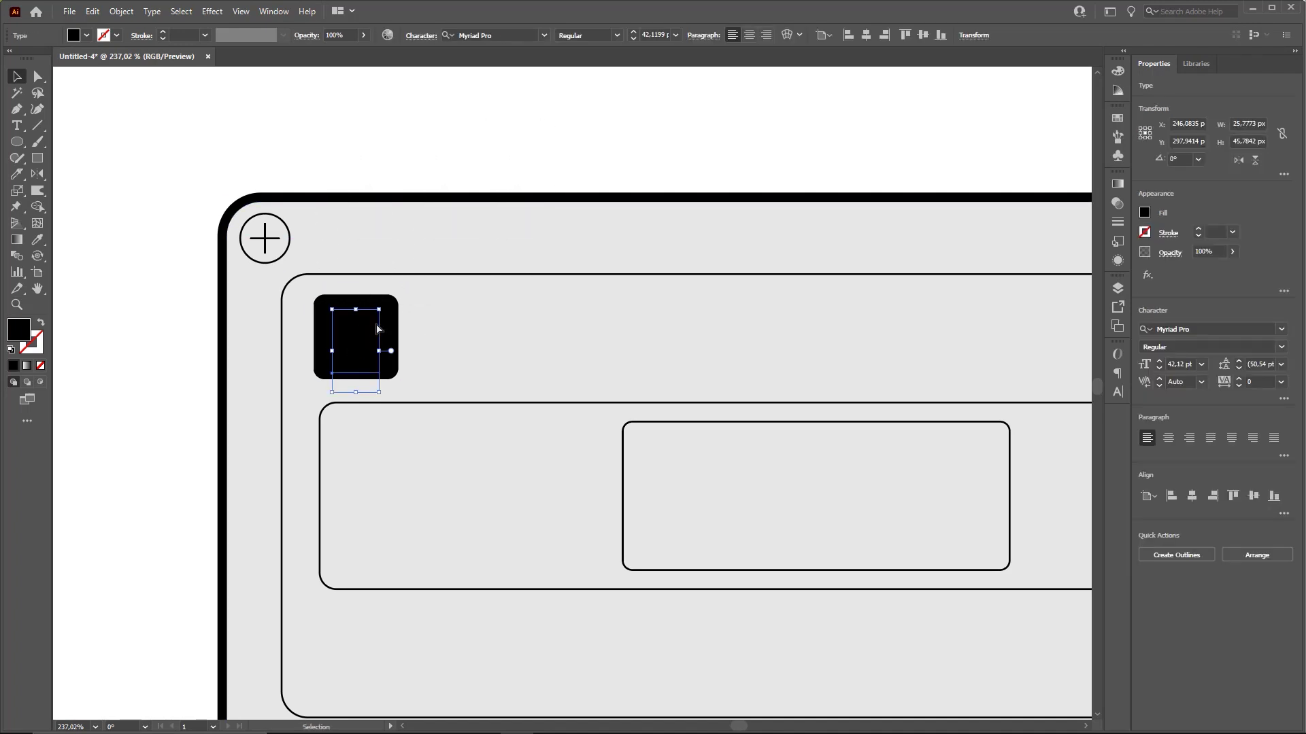
# Sample the white artboard with the Eyedropper to give the letter A a white fill, and deselect it
pyautogui.hotkey('ctrl', '2')
pyautogui.moveTo(440, 208)
pyautogui.mouseDown()
pyautogui.moveTo(361, 353)
pyautogui.moveTo(268, 168)
pyautogui.moveTo(30, 206)
pyautogui.moveTo(44, 245)
pyautogui.mouseUp()
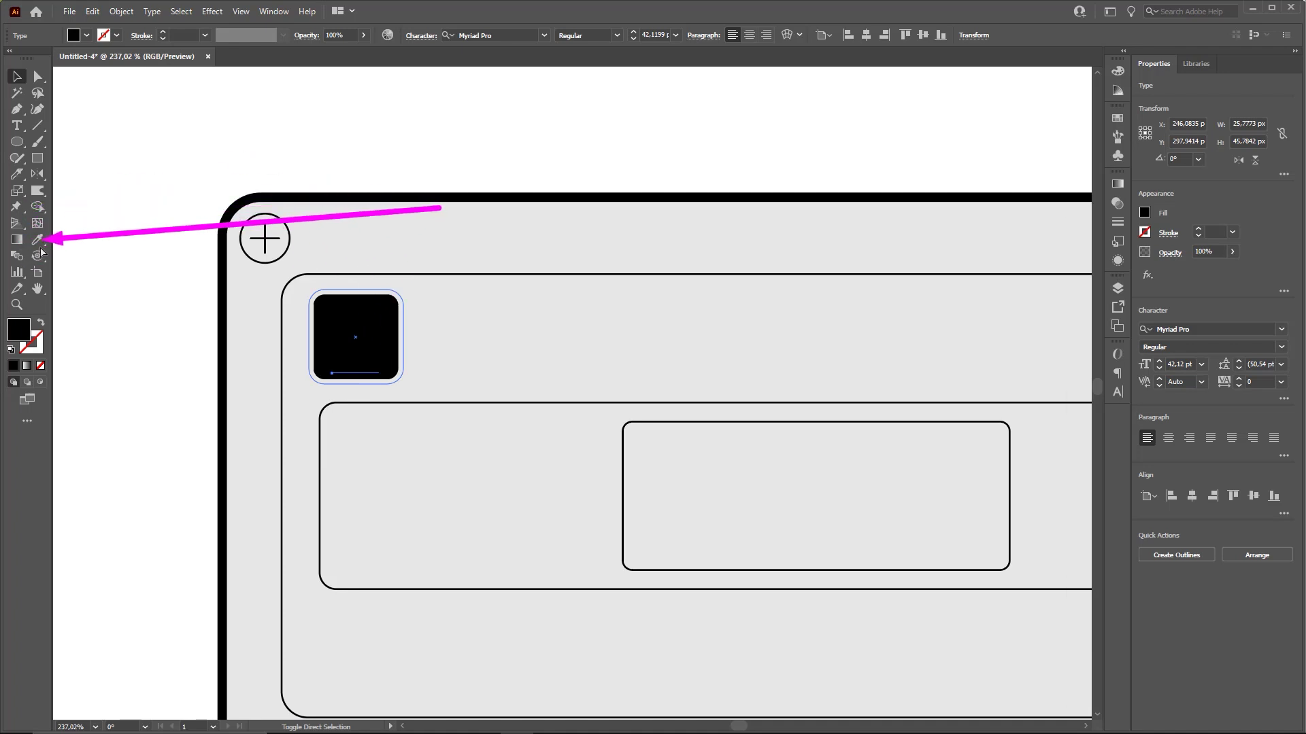
pyautogui.click(40, 242)
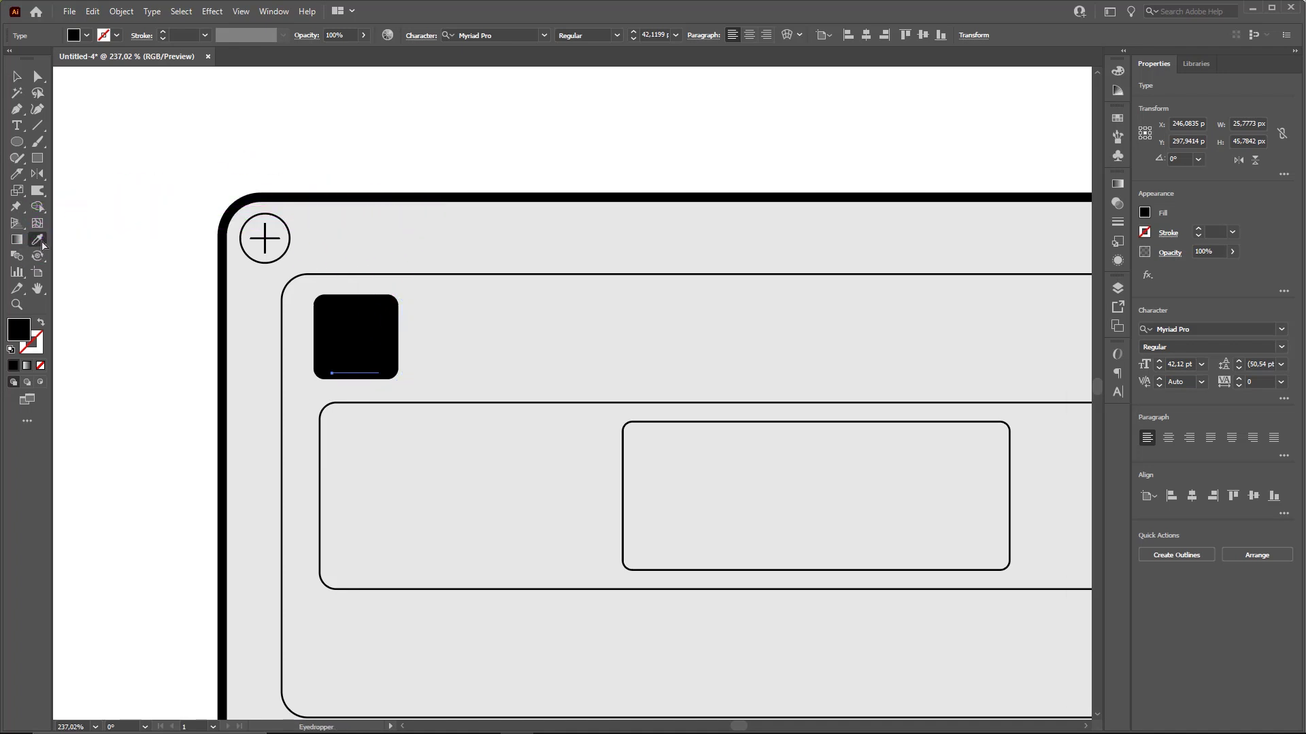
pyautogui.click(534, 238)
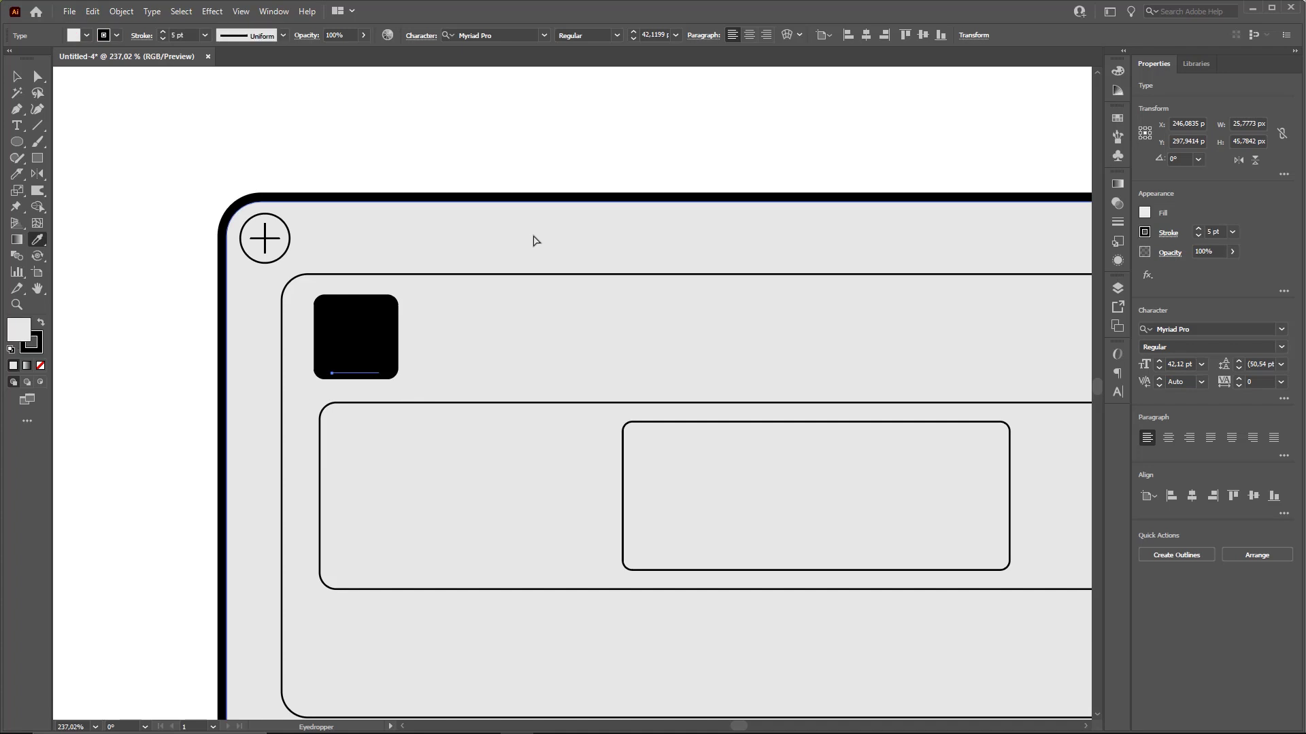
pyautogui.click(497, 144)
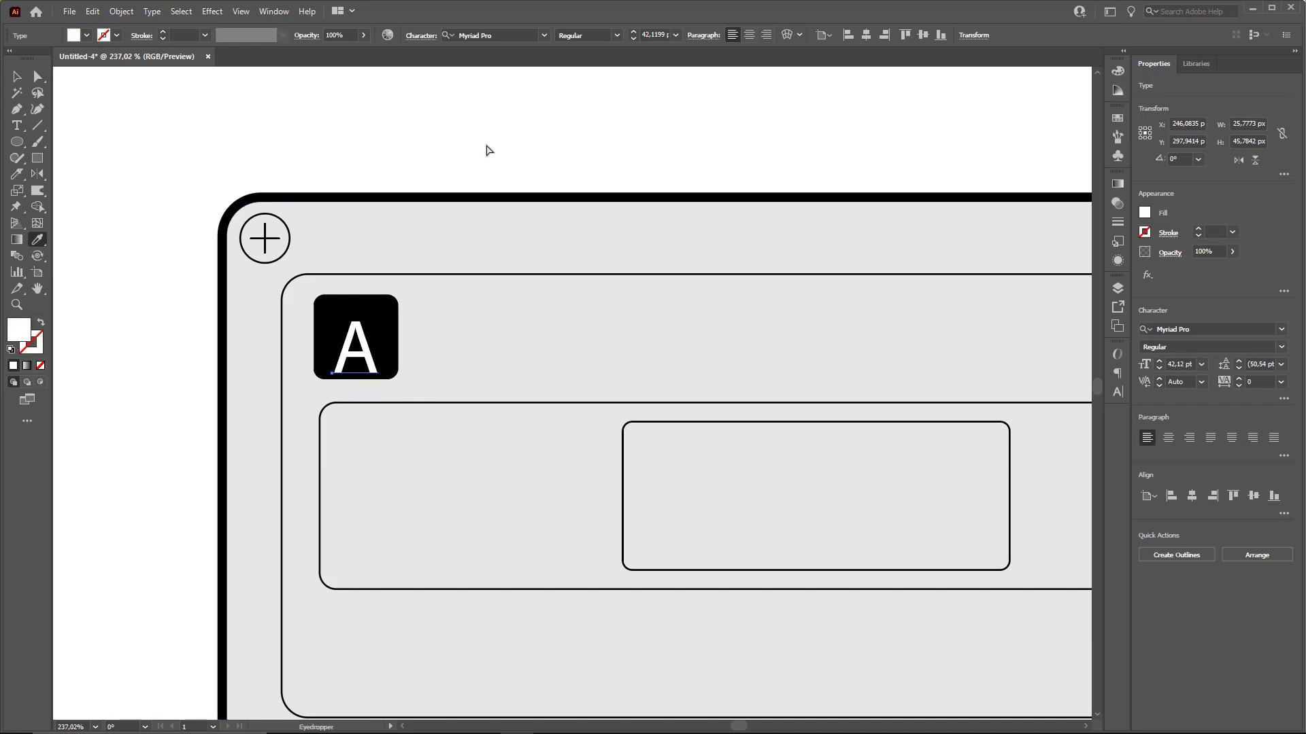
pyautogui.hotkey('ctrl', 'z')
pyautogui.click(465, 129)
pyautogui.press('v')
pyautogui.click(472, 177)
# Move the white letter A slightly up within the black square and deselect it
pyautogui.moveTo(366, 348); pyautogui.dragTo(370, 338)
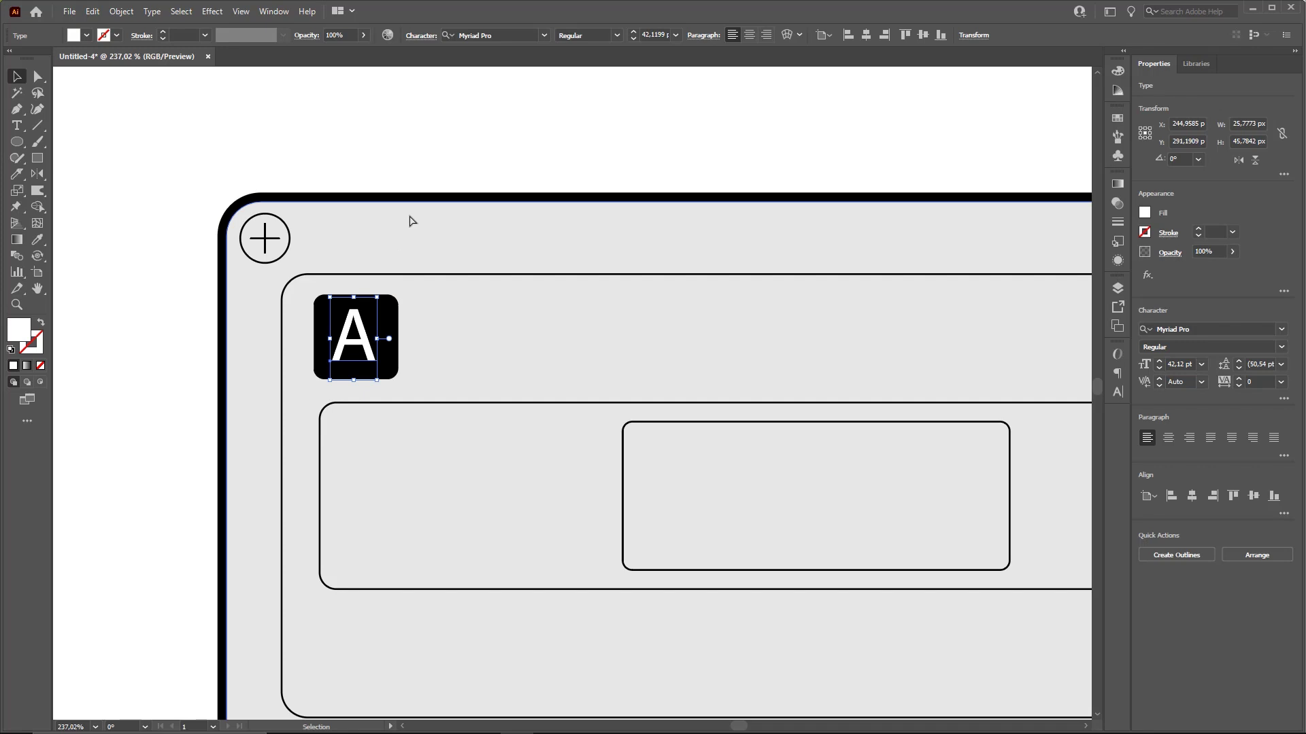
pyautogui.click(454, 179)
pyautogui.hscroll(2, 454, 180)
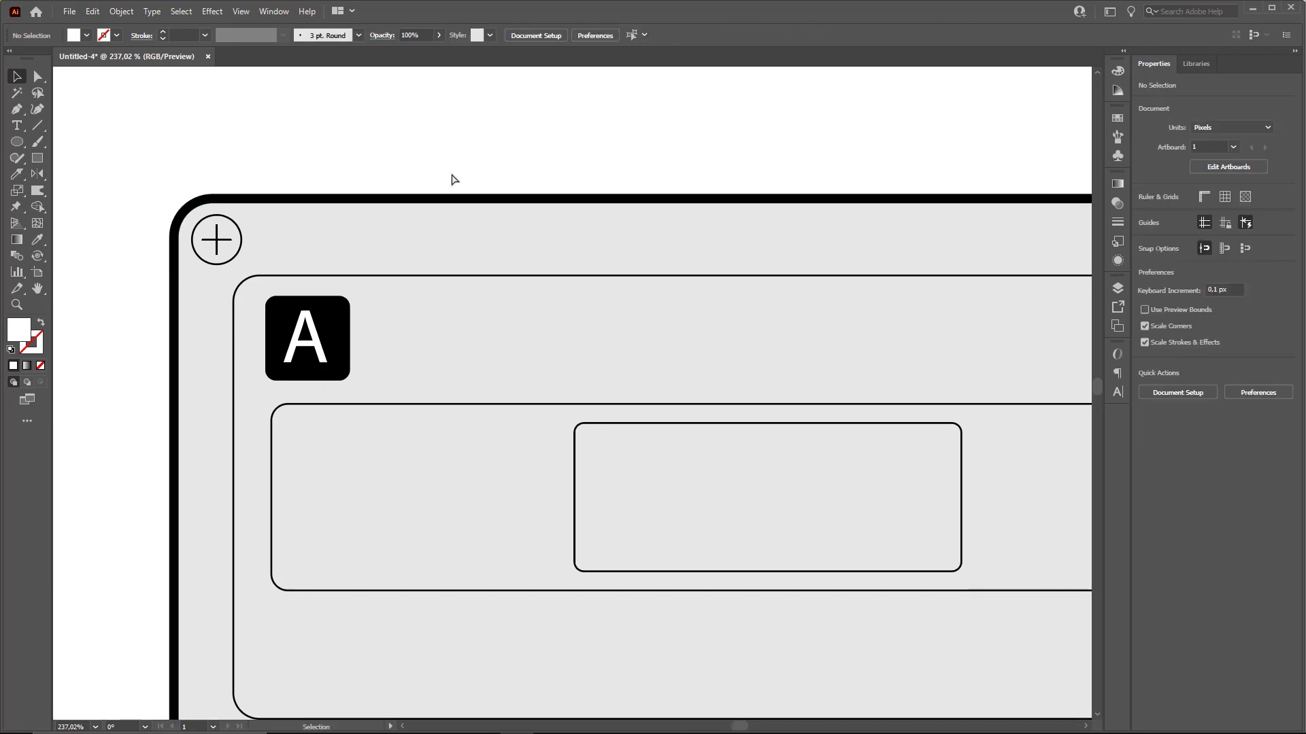
# Nudge the letter A in small increments to fine-tune its centring in the black square, and deselect it
pyautogui.click(318, 354)
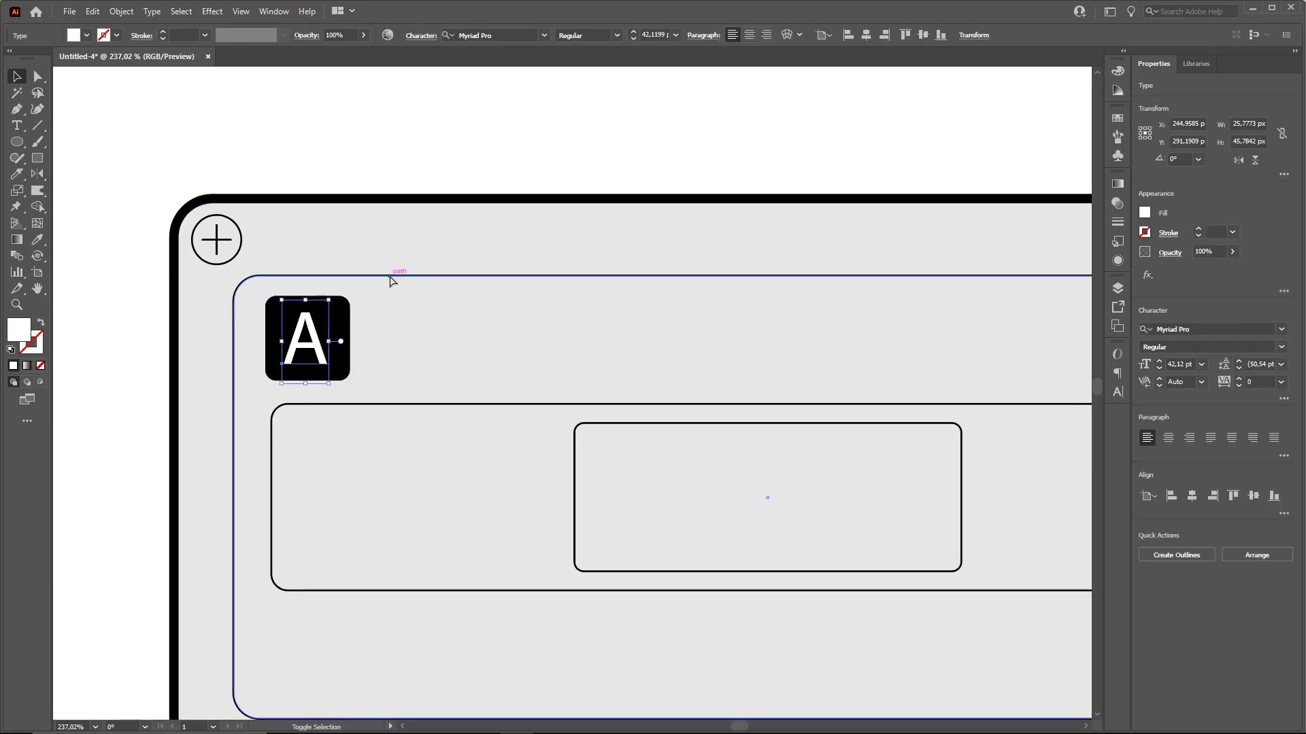
pyautogui.press('Right')
pyautogui.press('Up')
pyautogui.press('Up')
pyautogui.press('Up')
pyautogui.press('Left')
pyautogui.press('Left')
pyautogui.press('Left')
pyautogui.press('Down')
pyautogui.press('Down')
pyautogui.press('Right')
pyautogui.press('Right')
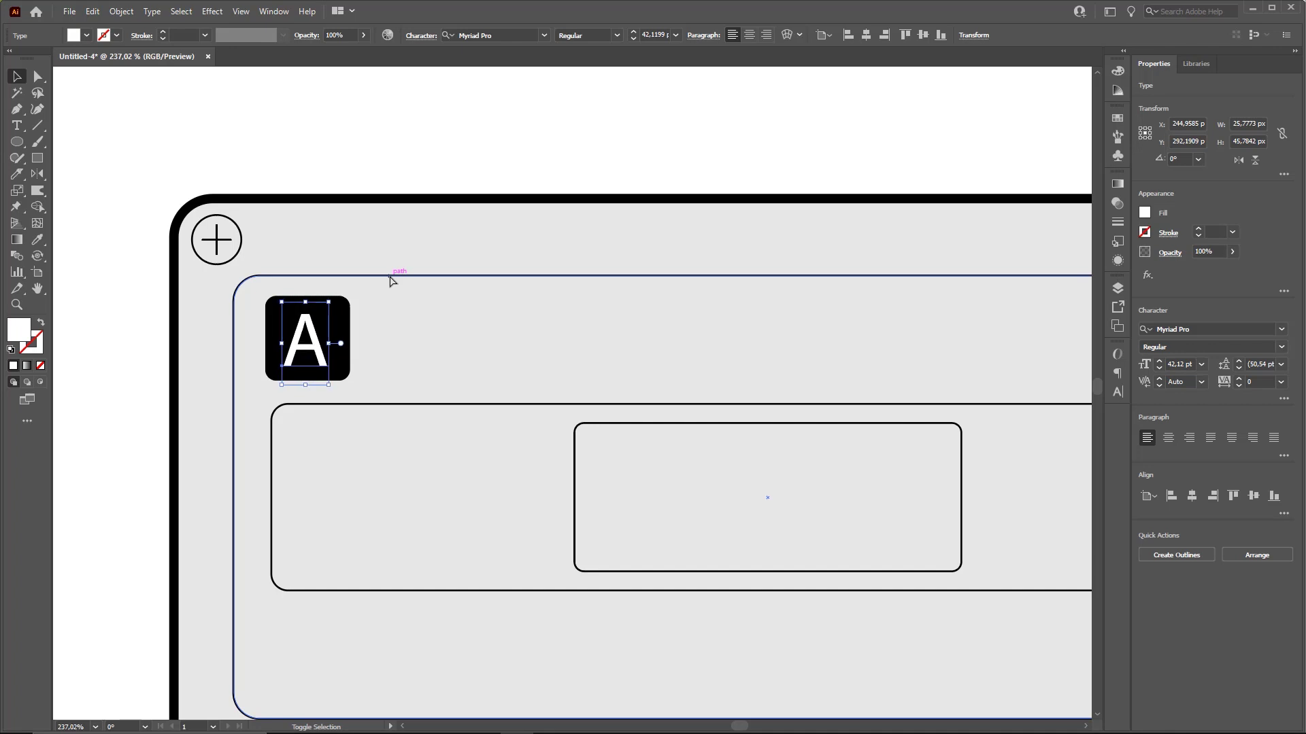
pyautogui.click(624, 143)
# Draw two parallel horizontal lines about 468 px long beside the A square, one above the other, and deselect
pyautogui.moveTo(673, 199); pyautogui.dragTo(596, 205)
pyautogui.moveTo(596, 205); pyautogui.dragTo(519, 264)
pyautogui.hotkey('ctrl', 'z')
pyautogui.scroll(-5, 592, 202)
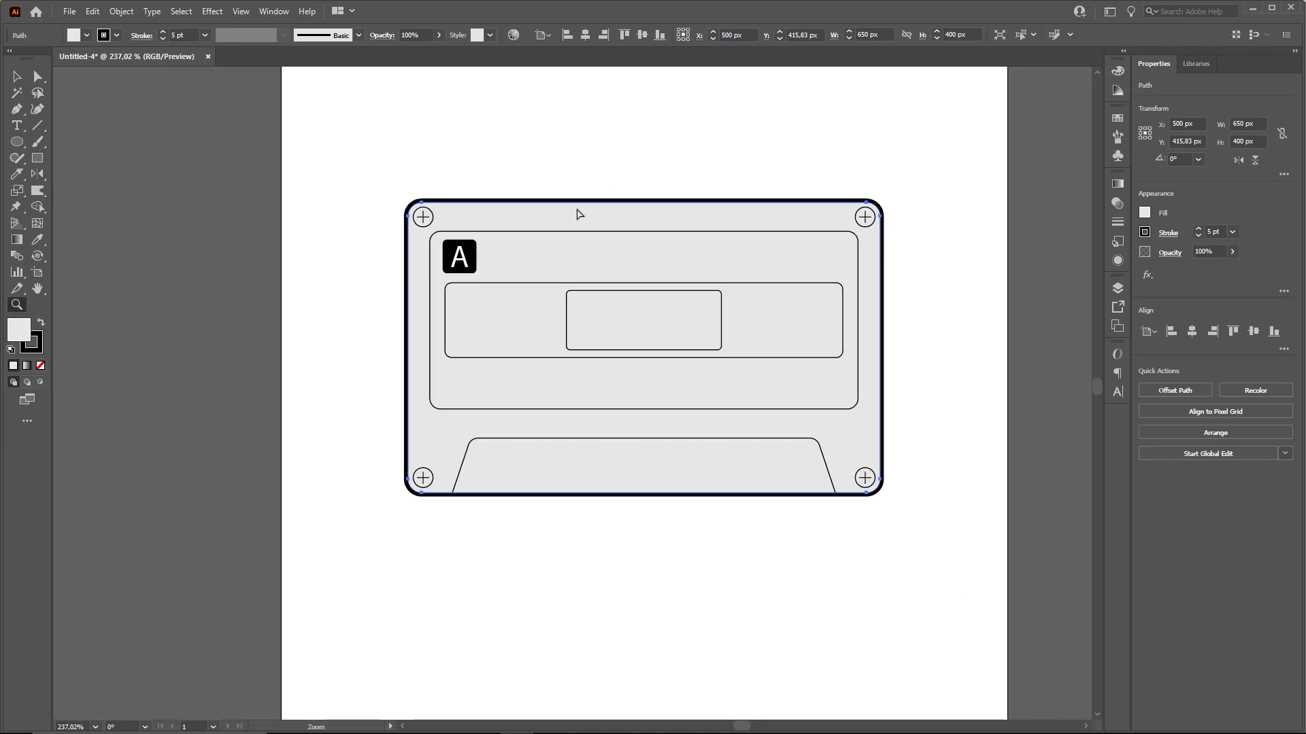
pyautogui.moveTo(577, 213); pyautogui.dragTo(484, 234)
pyautogui.click(585, 159)
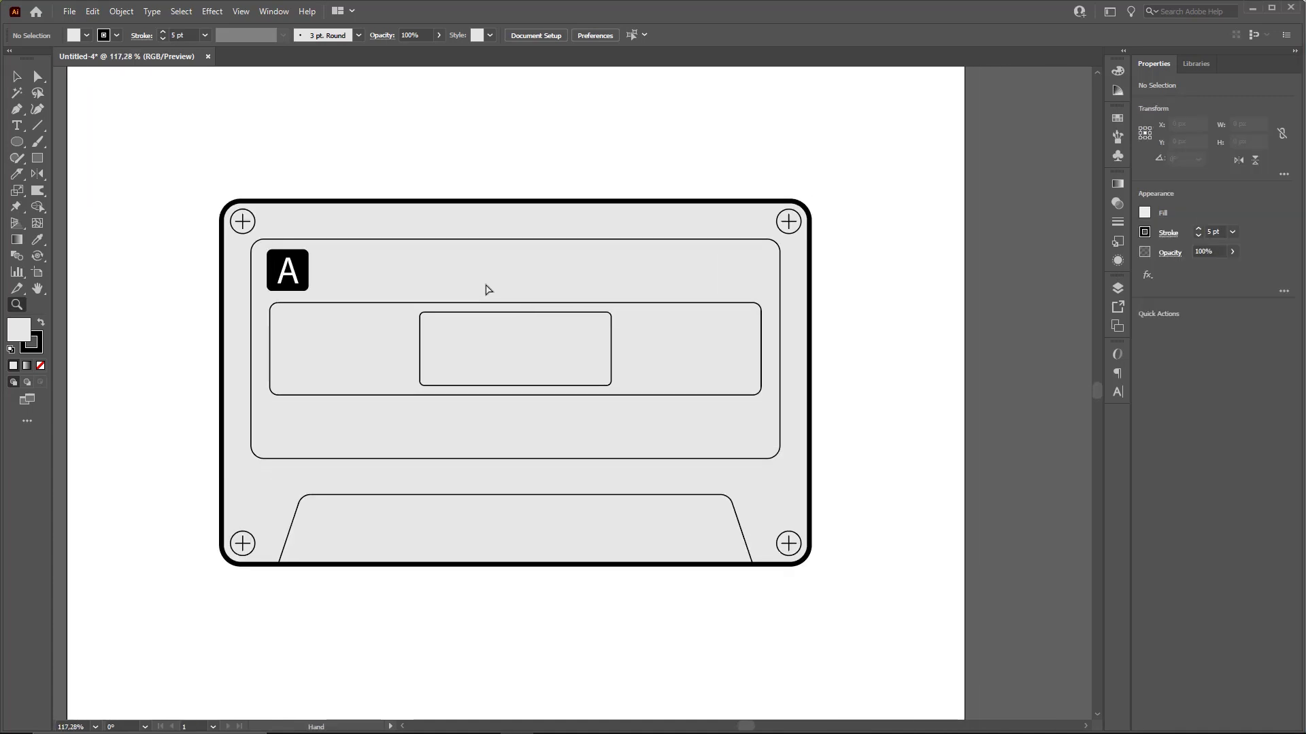
pyautogui.click(38, 126)
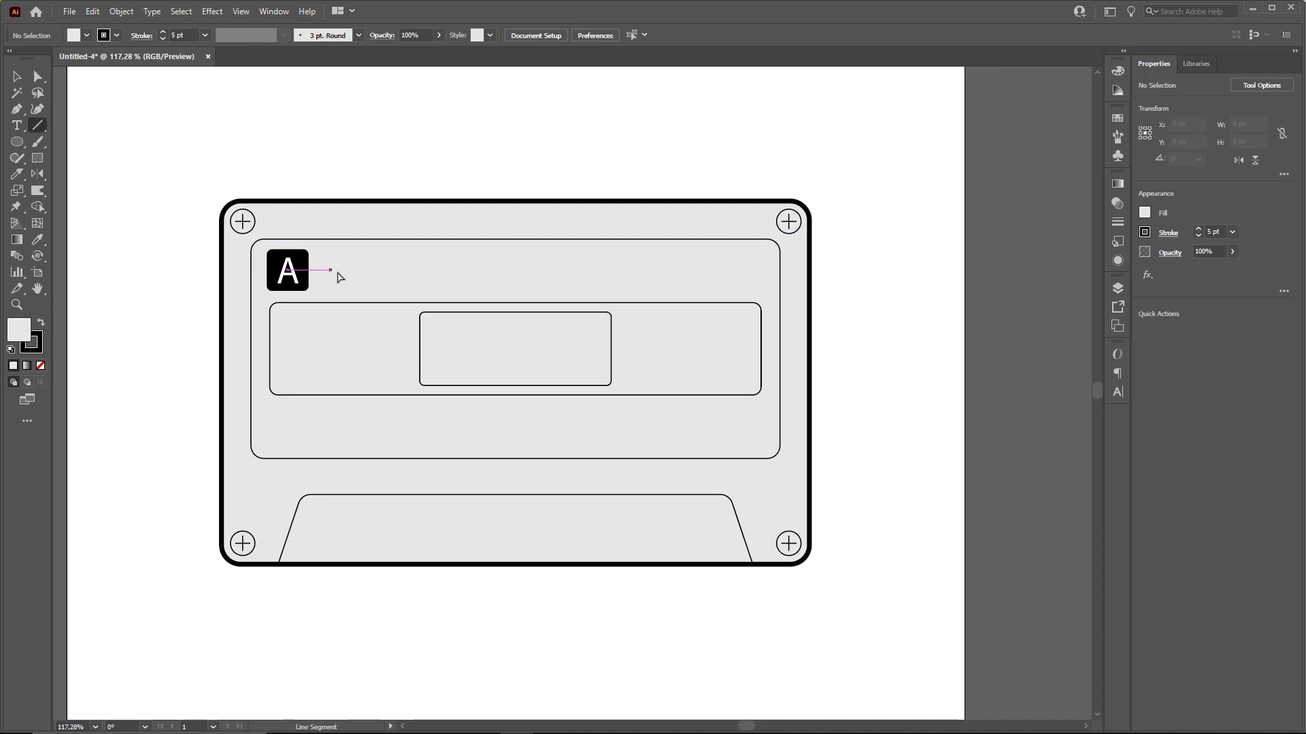
pyautogui.moveTo(323, 260); pyautogui.dragTo(744, 267)
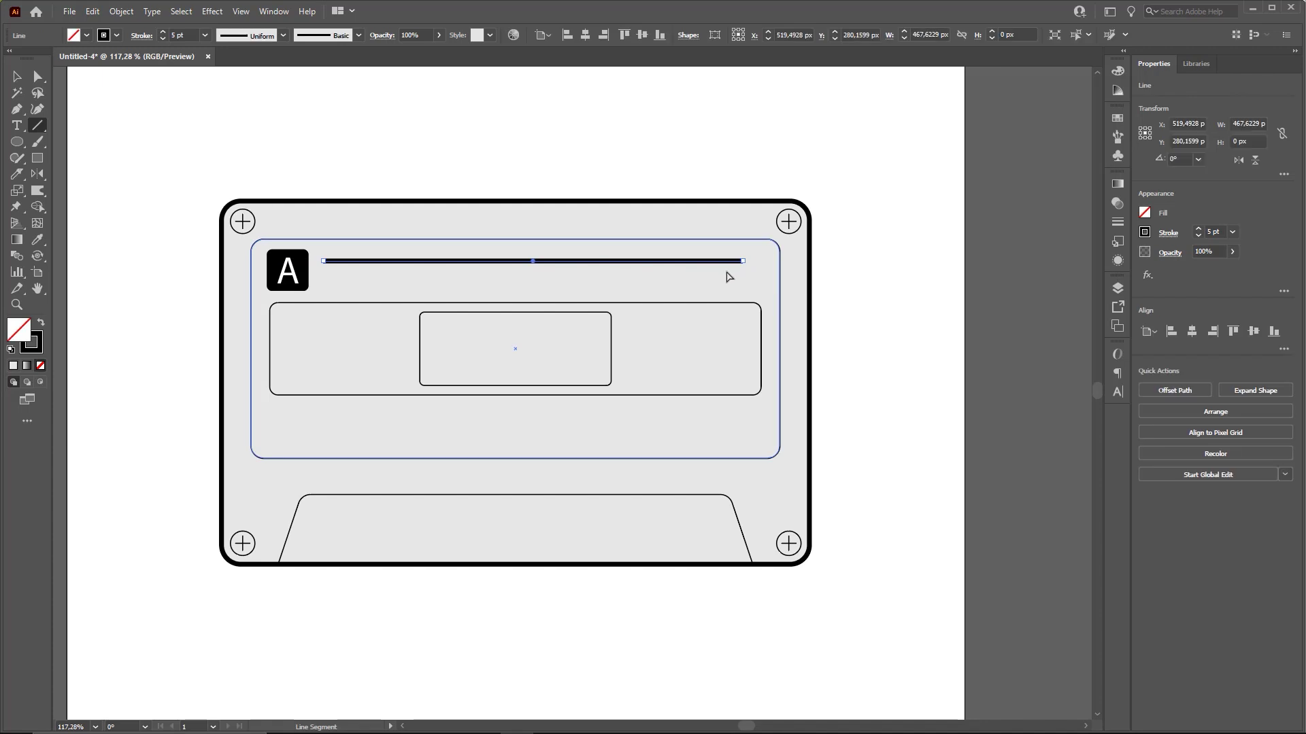
pyautogui.moveTo(326, 285); pyautogui.dragTo(744, 283)
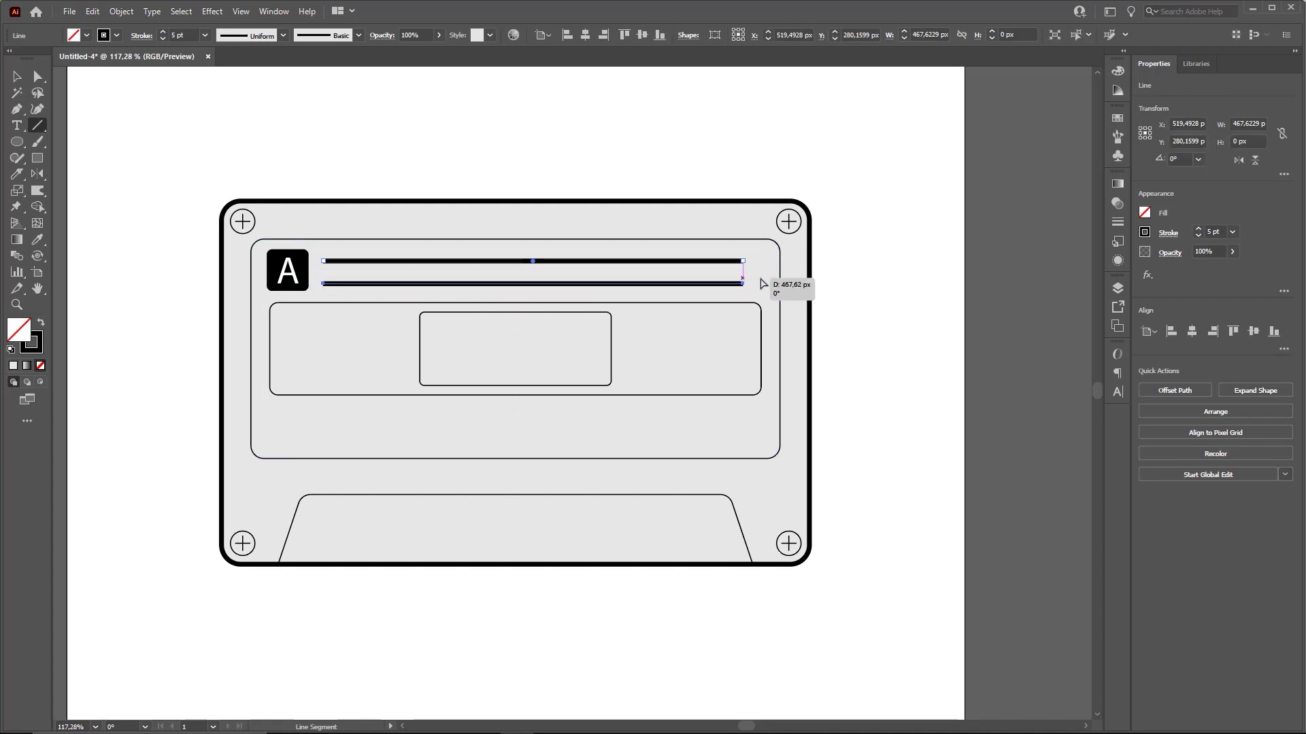
pyautogui.press('v')
pyautogui.click(851, 260)
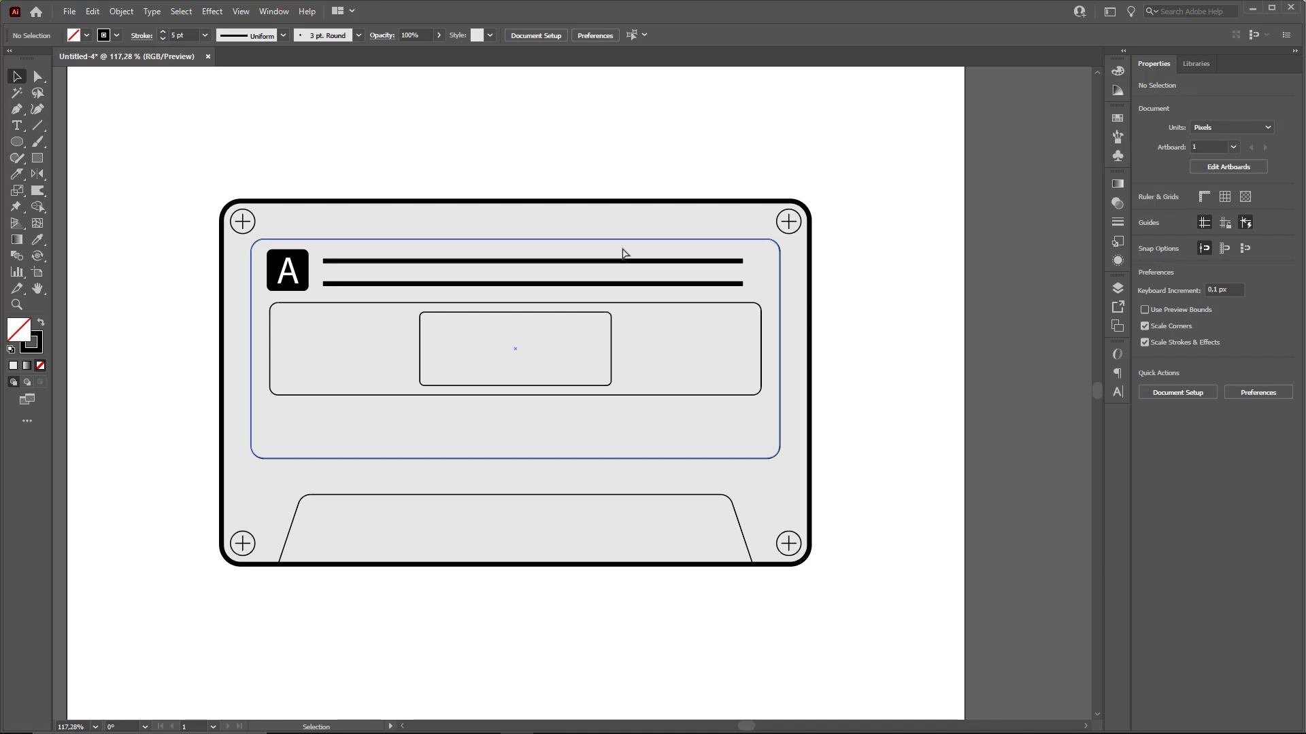
# Sample the wide inner rounded rectangle with the Eyedropper to give both label lines its thin 0.8 pt stroke, and deselect them
pyautogui.click(416, 261)
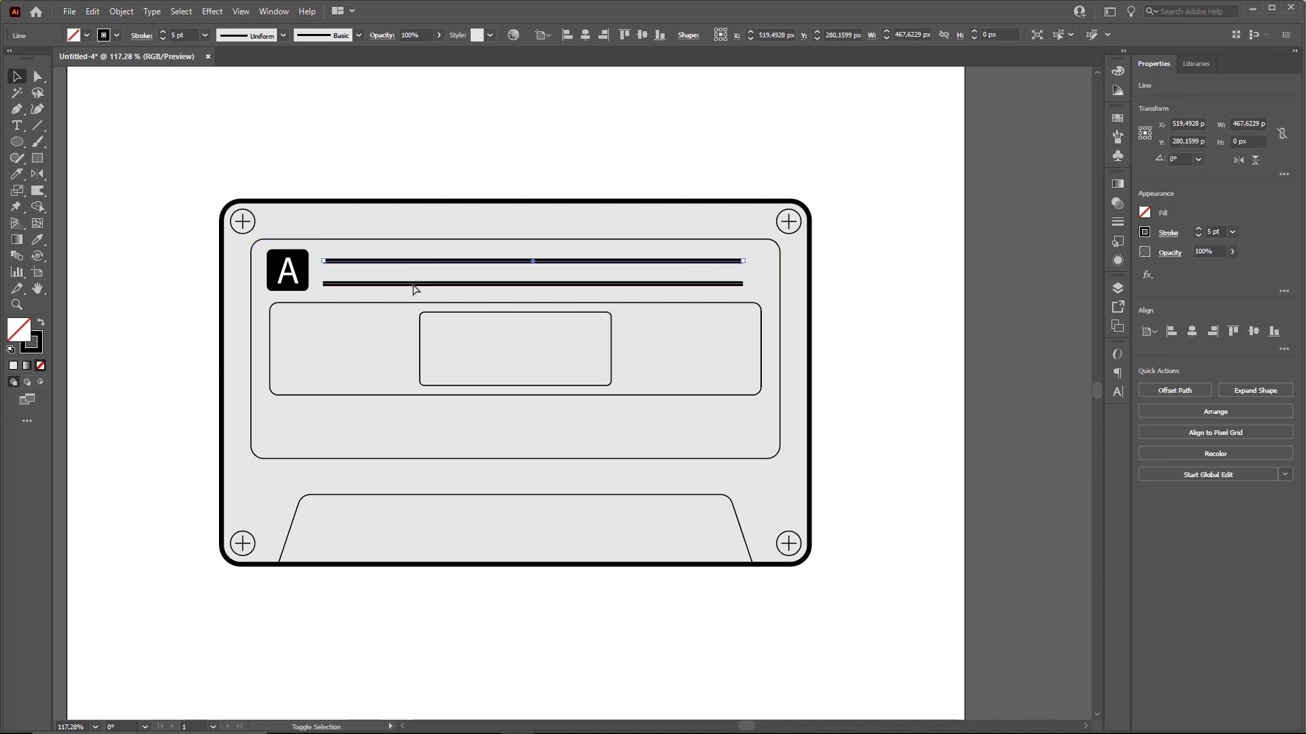
pyautogui.keyDown('shift'); pyautogui.click(413, 285); pyautogui.keyUp('shift')
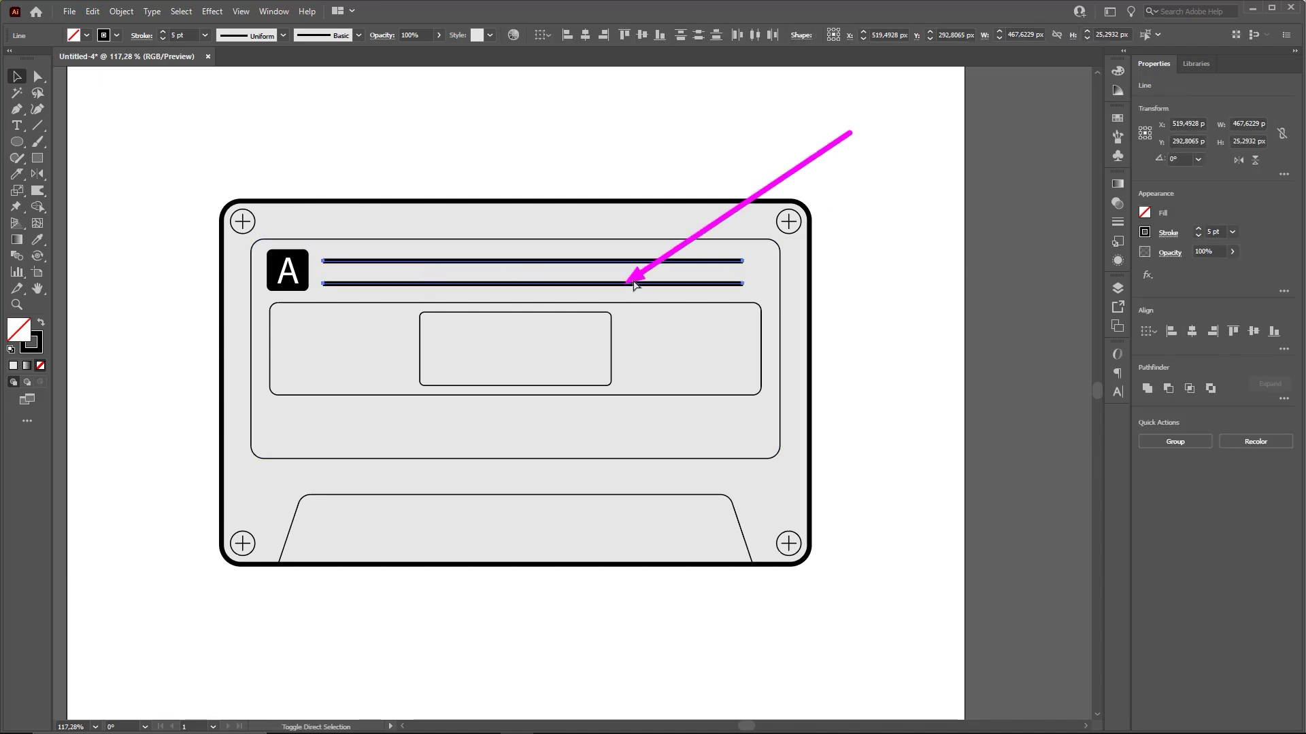
pyautogui.click(38, 240)
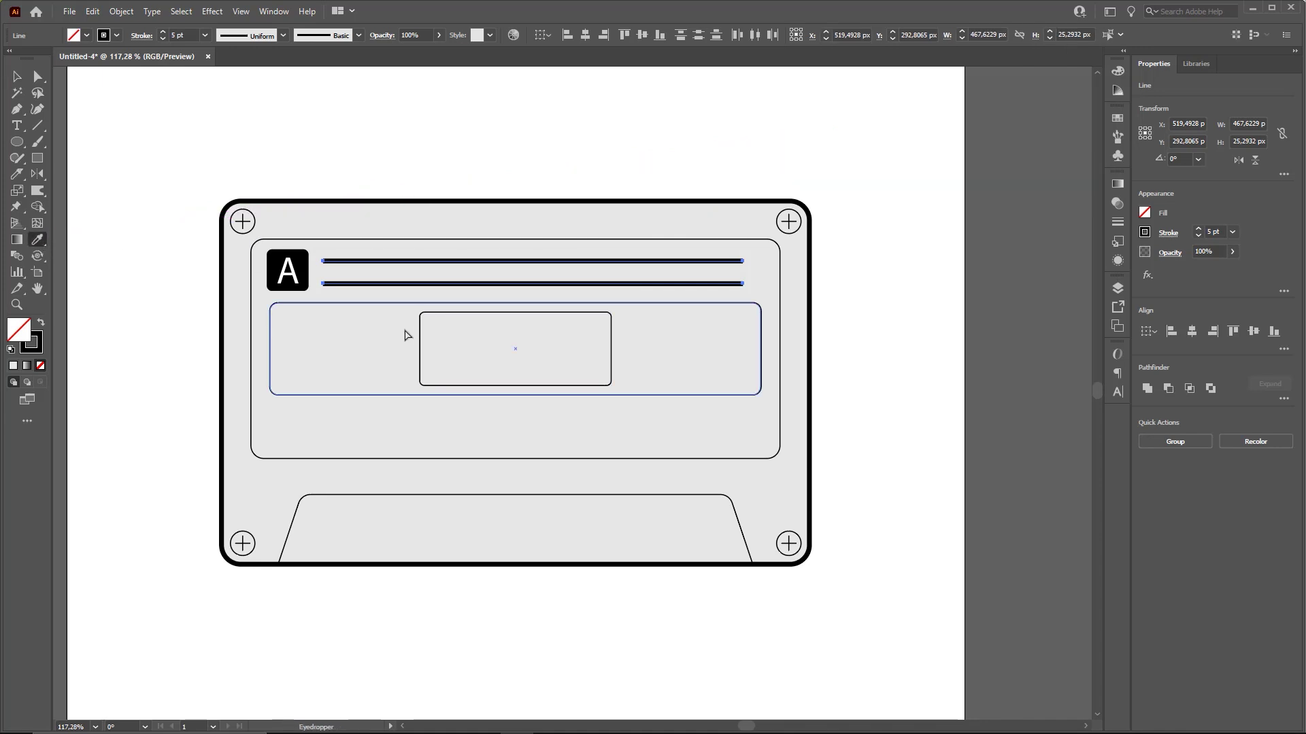
pyautogui.click(421, 343)
pyautogui.press('v')
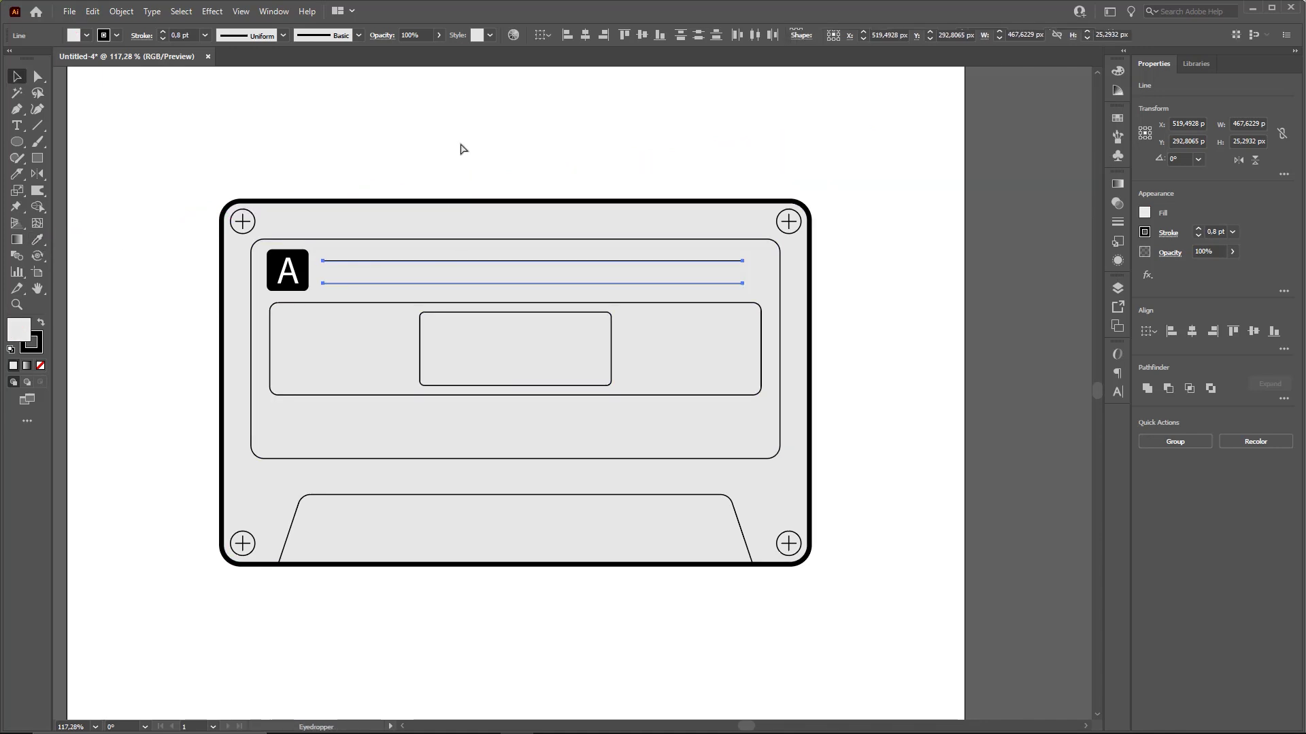
pyautogui.click(496, 158)
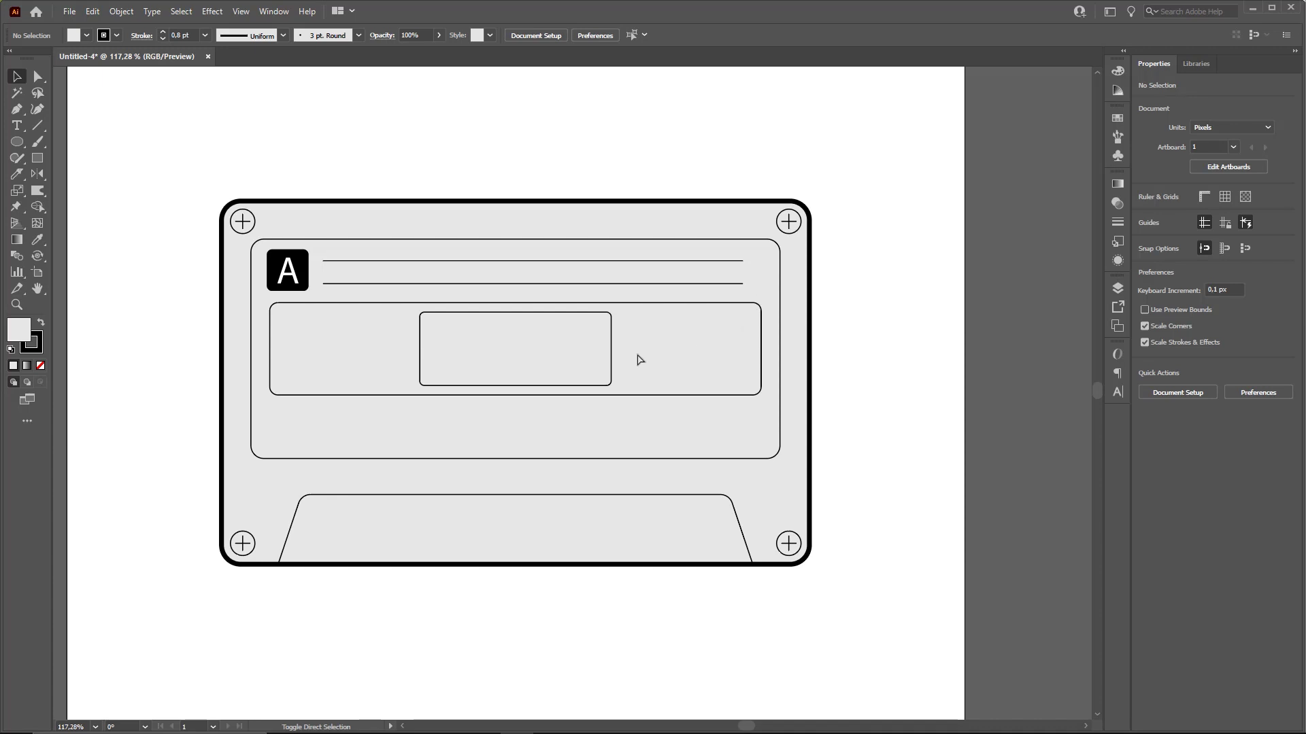
pyautogui.moveTo(635, 367)
pyautogui.mouseDown()
pyautogui.moveTo(638, 333)
pyautogui.moveTo(638, 369)
pyautogui.moveTo(671, 331)
pyautogui.moveTo(680, 350)
pyautogui.mouseUp()
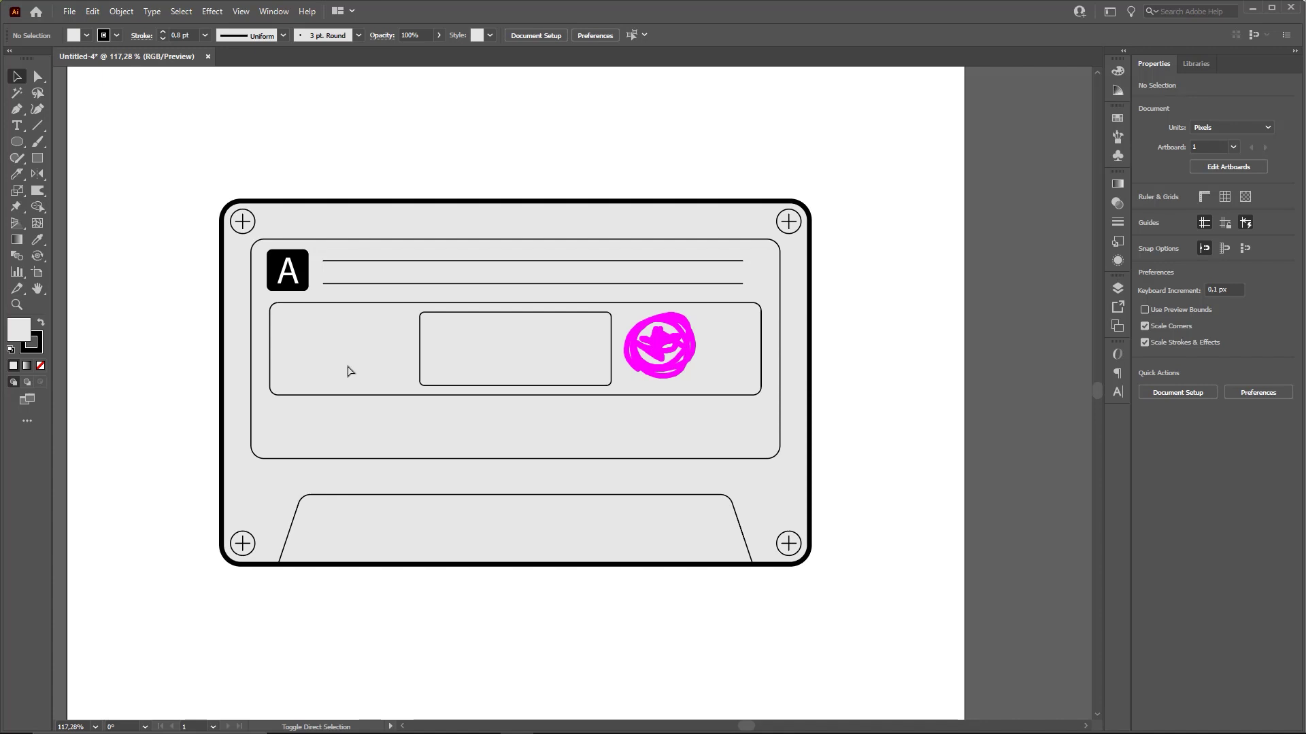
pyautogui.moveTo(350, 370)
pyautogui.mouseDown()
pyautogui.moveTo(407, 359)
pyautogui.moveTo(374, 348)
pyautogui.moveTo(383, 357)
pyautogui.mouseUp()
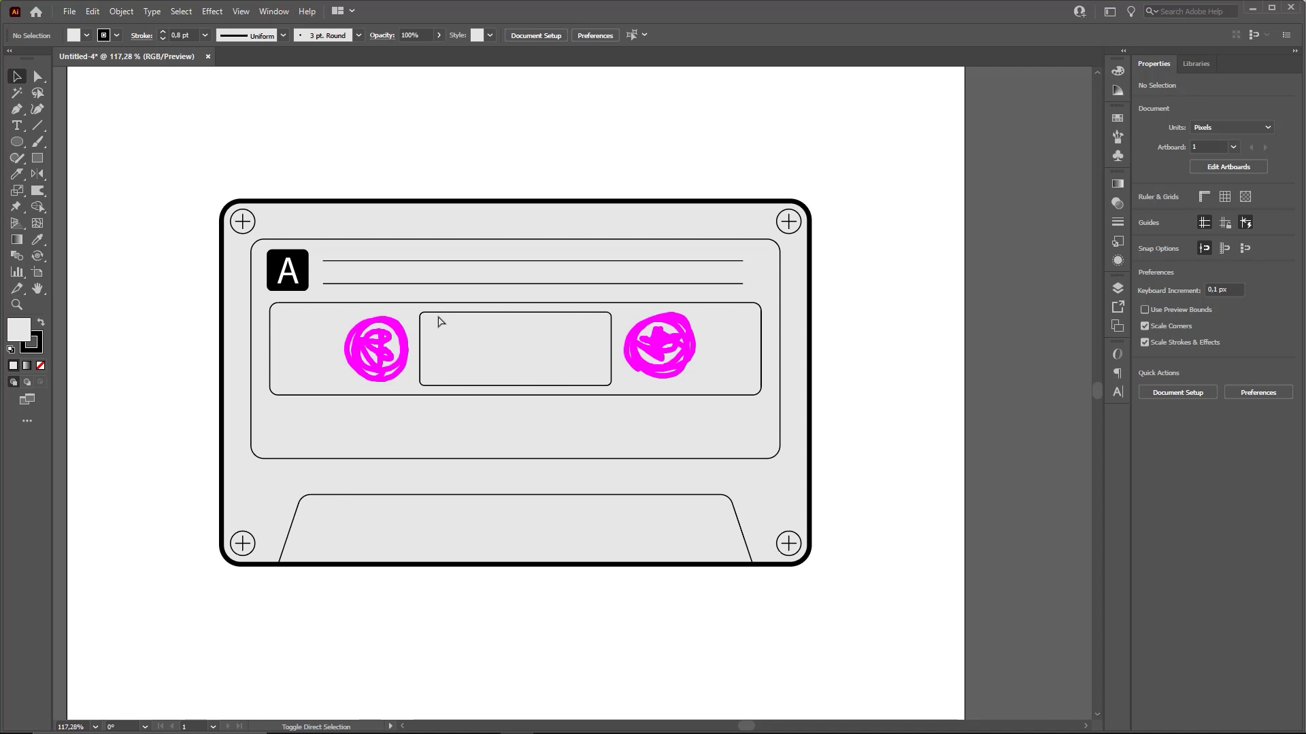
pyautogui.moveTo(439, 321)
pyautogui.mouseDown()
pyautogui.moveTo(446, 405)
pyautogui.moveTo(462, 318)
pyautogui.moveTo(455, 382)
pyautogui.mouseUp()
pyautogui.moveTo(579, 311); pyautogui.dragTo(569, 387)
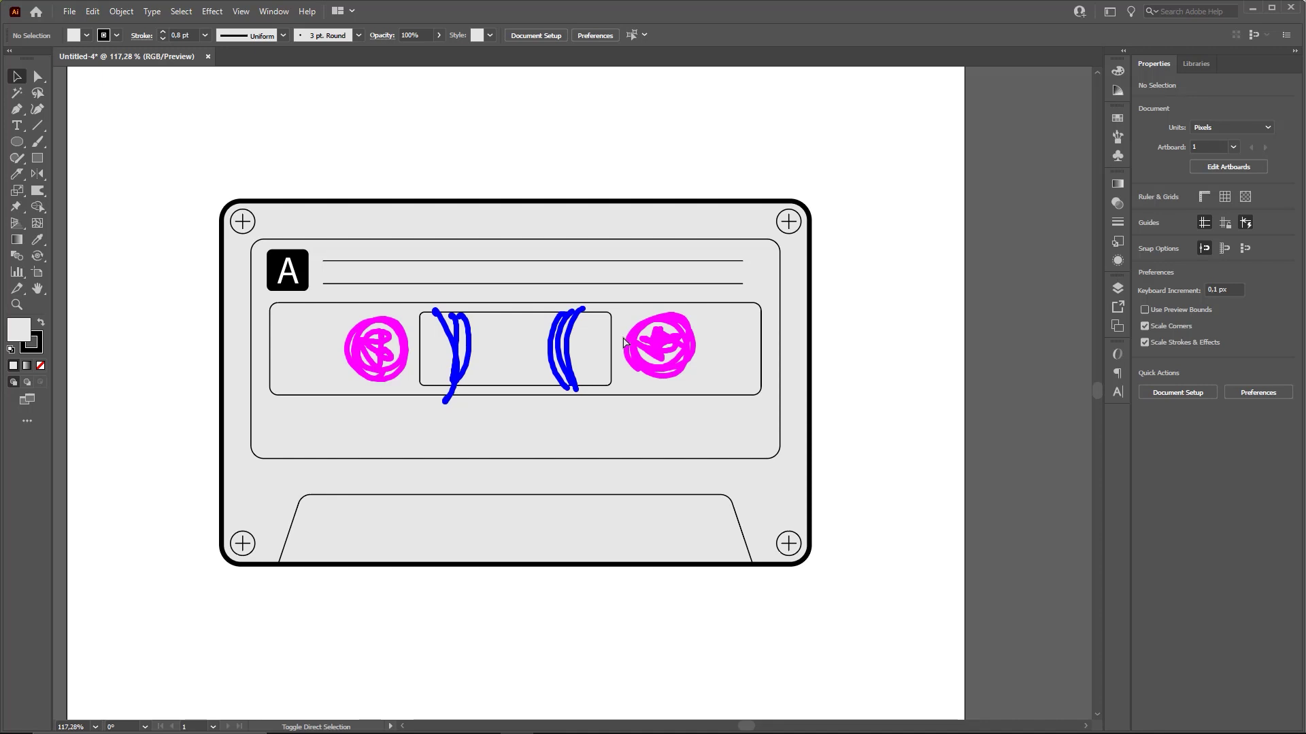
pyautogui.hotkey('ctrl', 'z')
pyautogui.hotkey('ctrl', 'z')
pyautogui.hotkey('ctrl', 'z')
pyautogui.hotkey('ctrl', 'z')
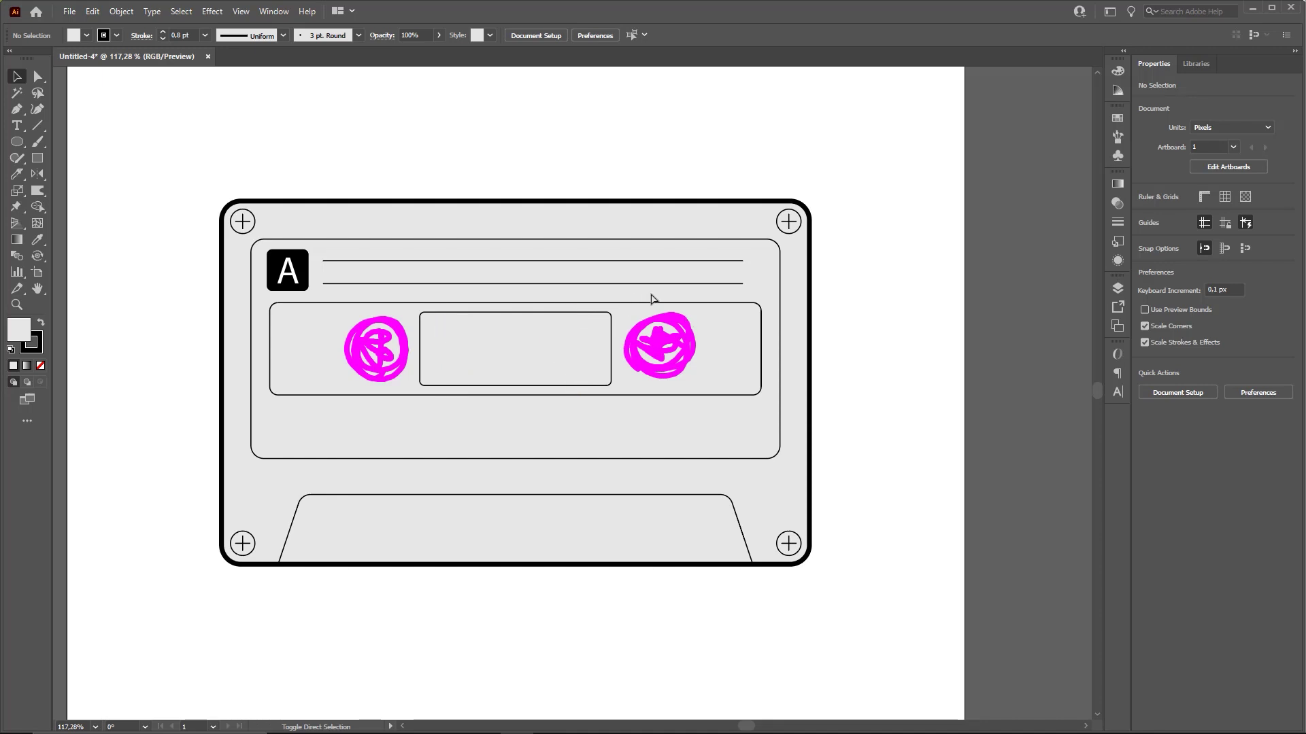
pyautogui.moveTo(601, 271)
pyautogui.mouseDown()
pyautogui.moveTo(571, 421)
pyautogui.moveTo(687, 476)
pyautogui.mouseUp()
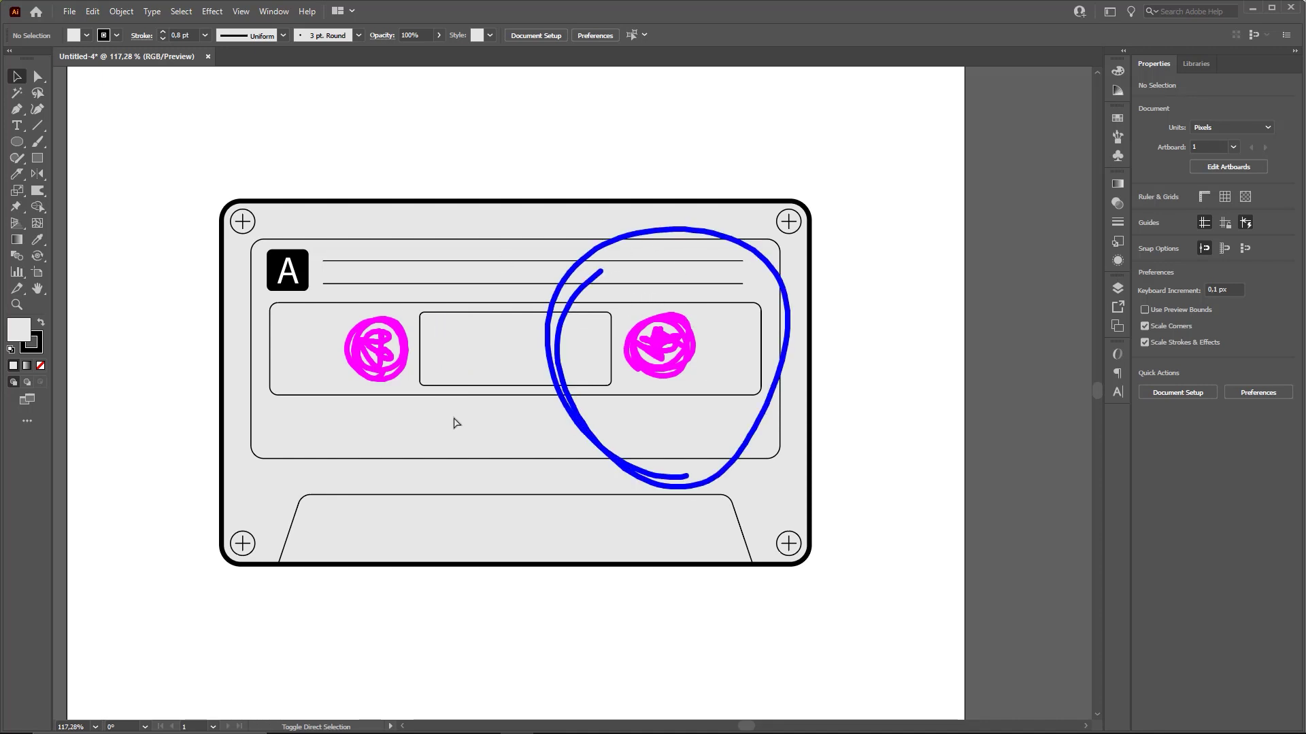
pyautogui.moveTo(454, 418); pyautogui.dragTo(460, 300)
pyautogui.moveTo(344, 240); pyautogui.dragTo(645, 221)
pyautogui.hotkey('ctrl', 'z')
pyautogui.hotkey('ctrl', 'z')
pyautogui.hotkey('ctrl', 'z')
pyautogui.moveTo(401, 391)
pyautogui.mouseDown()
pyautogui.moveTo(391, 289)
pyautogui.moveTo(330, 340)
pyautogui.moveTo(343, 306)
pyautogui.mouseUp()
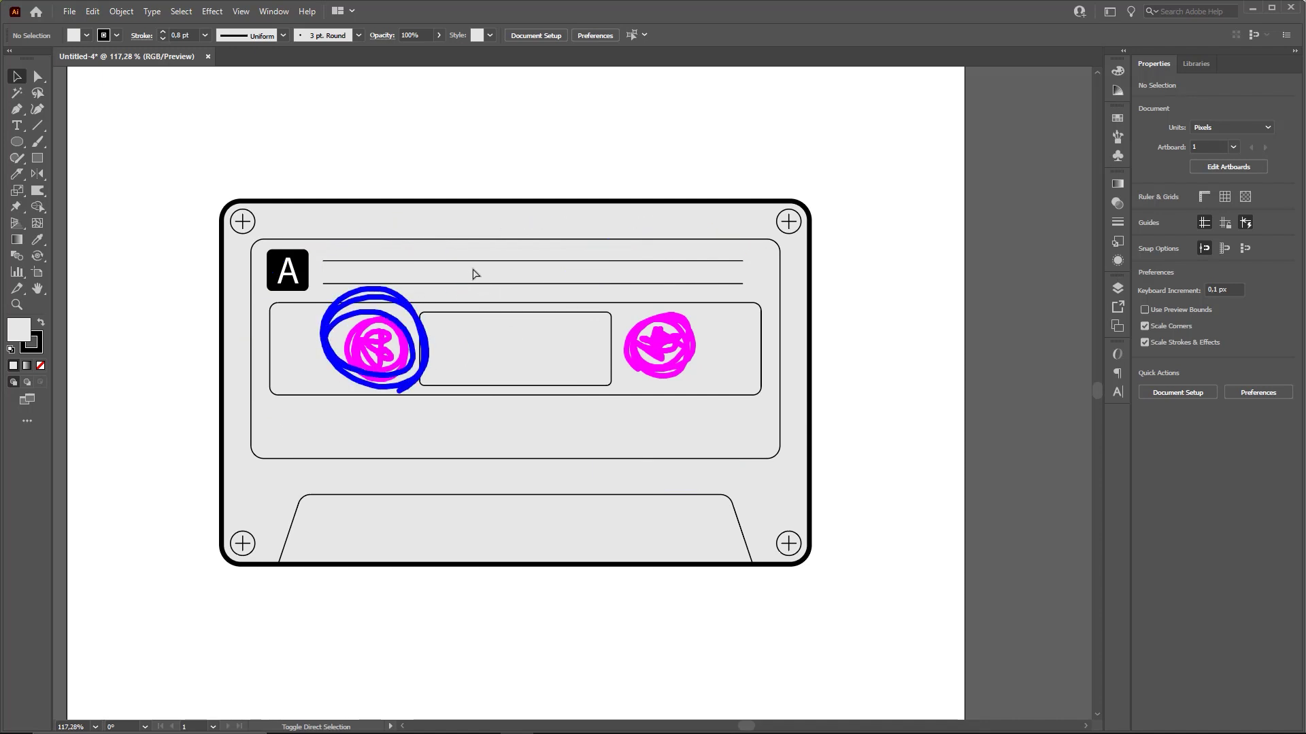
pyautogui.moveTo(718, 299)
pyautogui.mouseDown()
pyautogui.moveTo(728, 402)
pyautogui.moveTo(569, 417)
pyautogui.moveTo(830, 374)
pyautogui.moveTo(503, 453)
pyautogui.mouseUp()
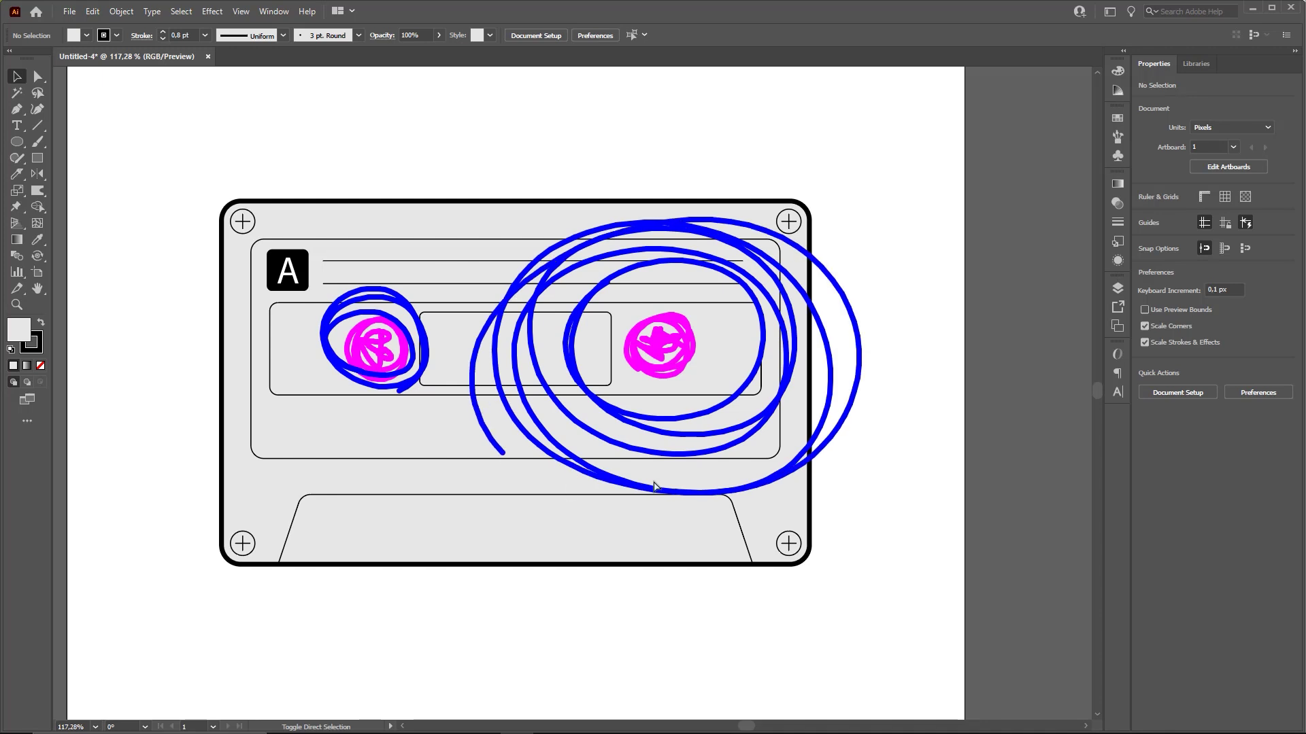
pyautogui.hotkey('ctrl', 'z')
pyautogui.hotkey('ctrl', 'z')
pyautogui.hotkey('ctrl', 'z')
pyautogui.hotkey('ctrl', 'z')
pyautogui.hotkey('ctrl', 'z')
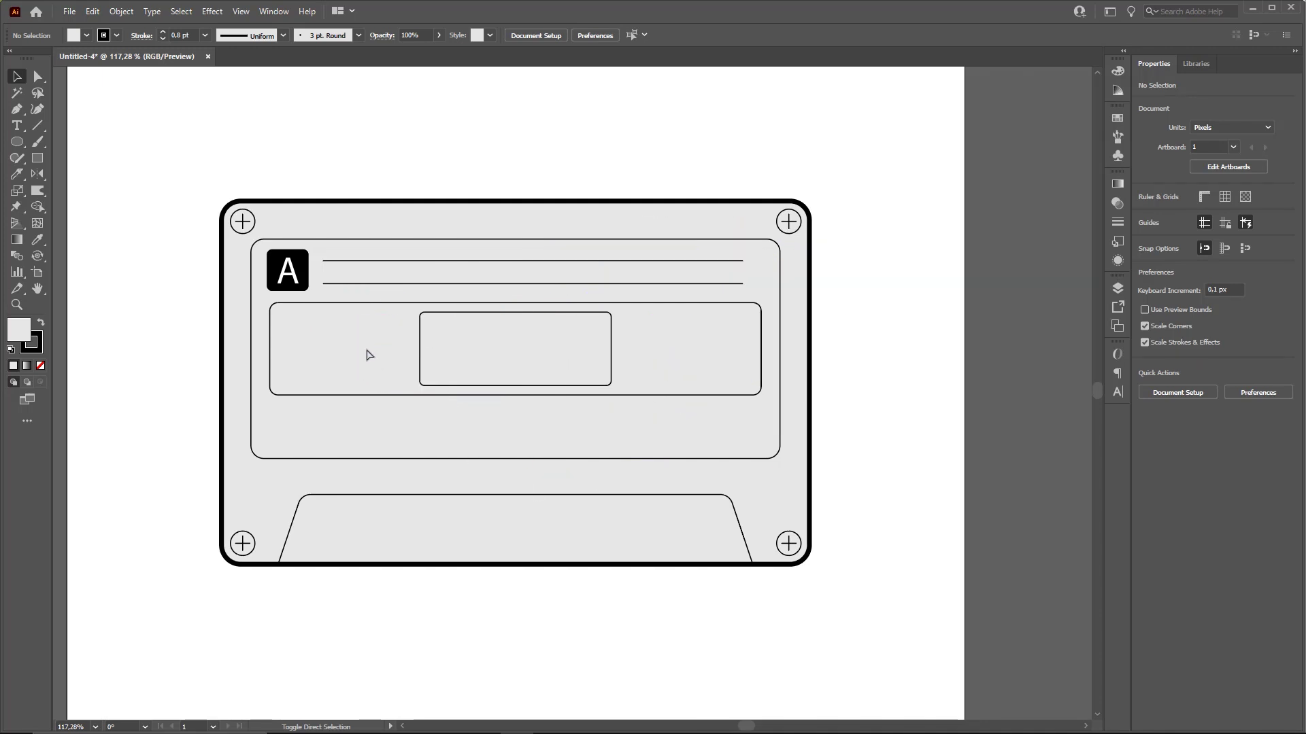
pyautogui.moveTo(756, 255)
pyautogui.mouseDown()
pyautogui.moveTo(589, 354)
pyautogui.moveTo(664, 271)
pyautogui.moveTo(696, 432)
pyautogui.mouseUp()
pyautogui.hotkey('ctrl', 'z')
pyautogui.moveTo(672, 365); pyautogui.dragTo(719, 343)
pyautogui.moveTo(383, 365)
pyautogui.mouseDown()
pyautogui.moveTo(320, 303)
pyautogui.moveTo(513, 426)
pyautogui.mouseUp()
pyautogui.moveTo(542, 313)
pyautogui.mouseDown()
pyautogui.moveTo(553, 435)
pyautogui.moveTo(400, 465)
pyautogui.mouseUp()
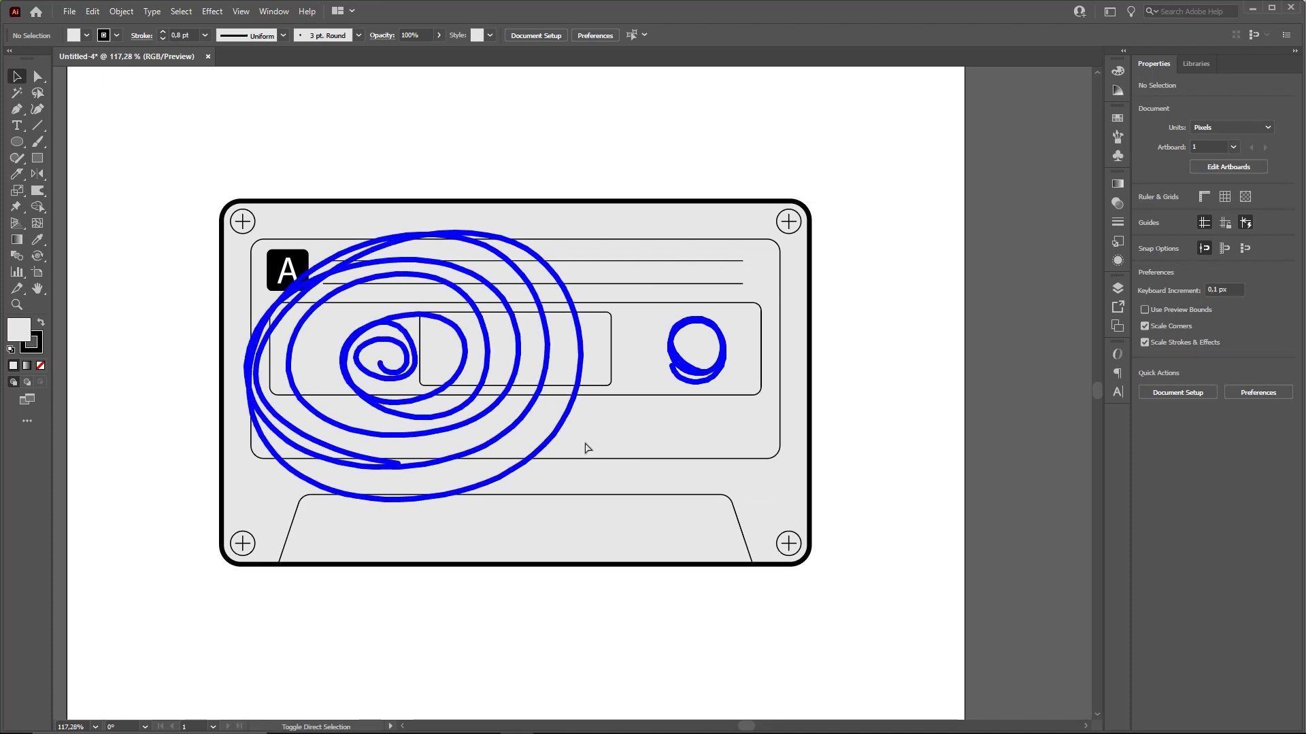
pyautogui.press('Escape')
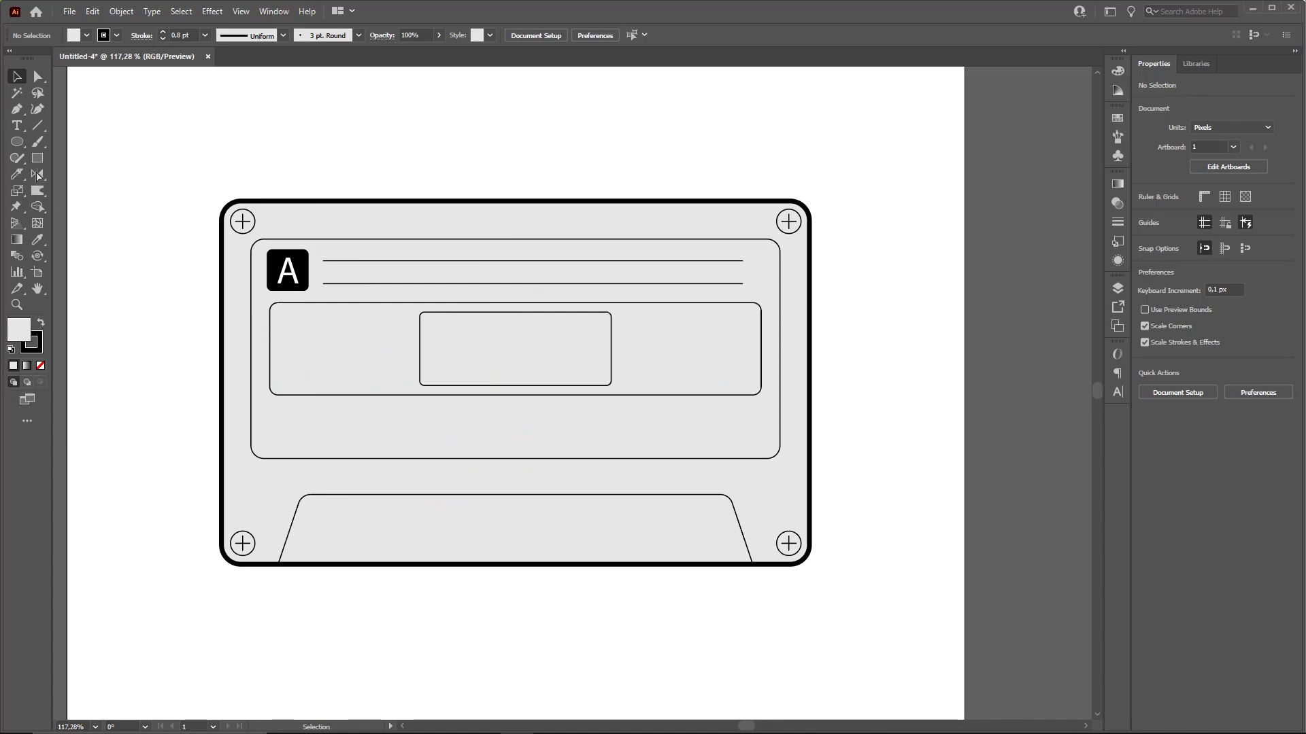
# Draw a circle about 71 px in diameter on the empty artboard area beside the cassette
pyautogui.click(26, 145)
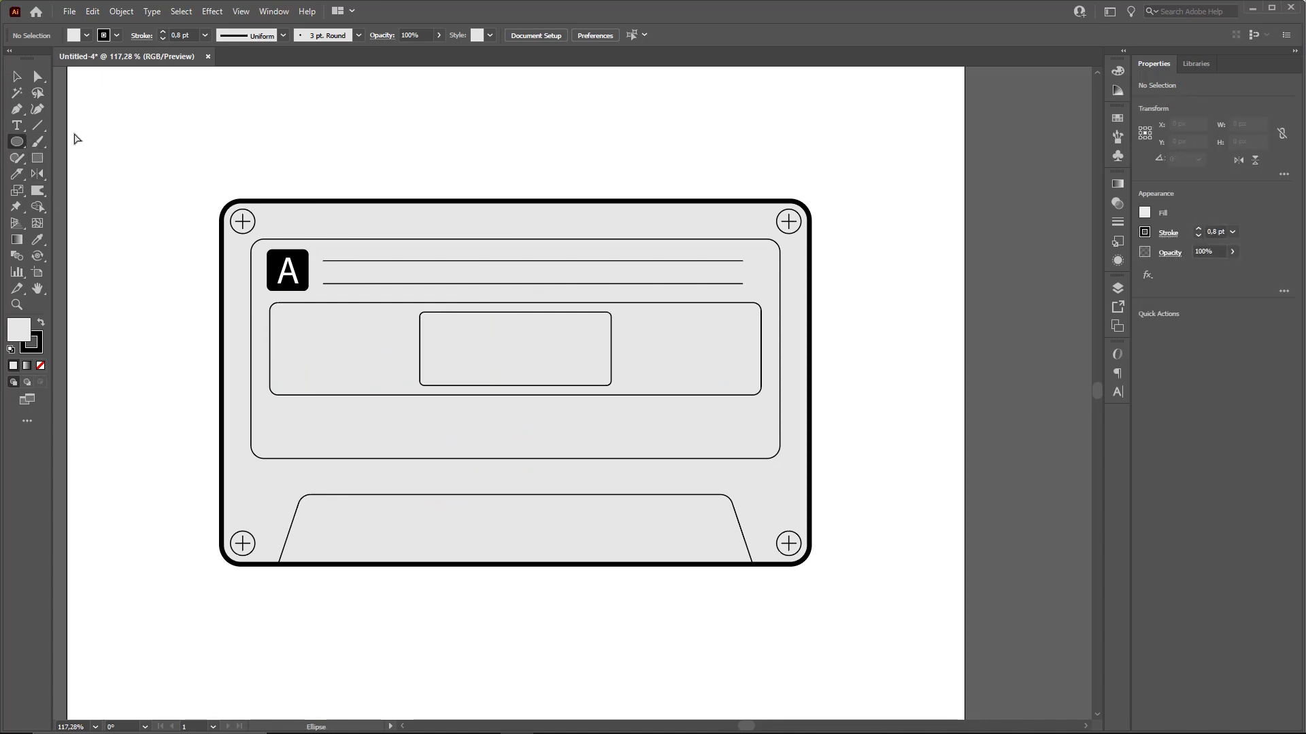
pyautogui.press('z')
pyautogui.moveTo(128, 301); pyautogui.dragTo(363, 260)
pyautogui.click(19, 144)
pyautogui.moveTo(578, 301); pyautogui.dragTo(557, 318)
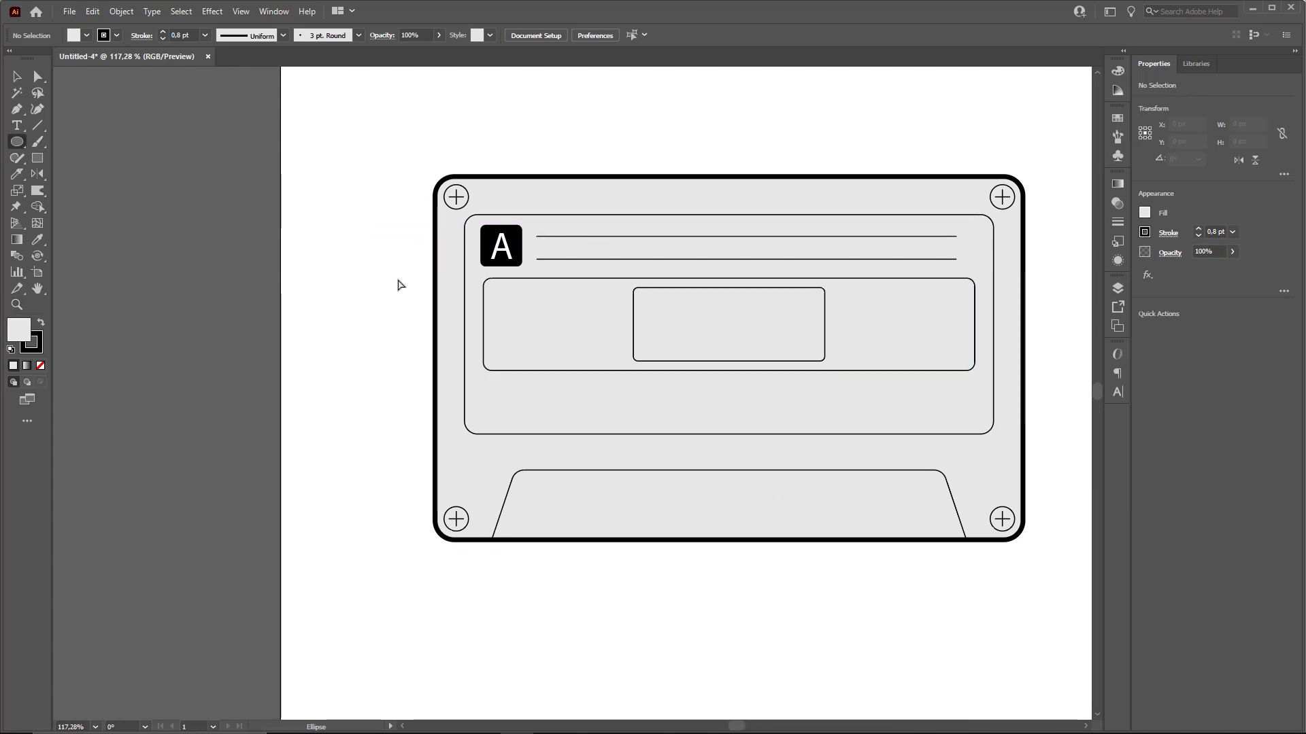
pyautogui.moveTo(310, 273); pyautogui.dragTo(378, 327)
pyautogui.press('z')
pyautogui.moveTo(372, 325); pyautogui.dragTo(582, 359)
pyautogui.press('v')
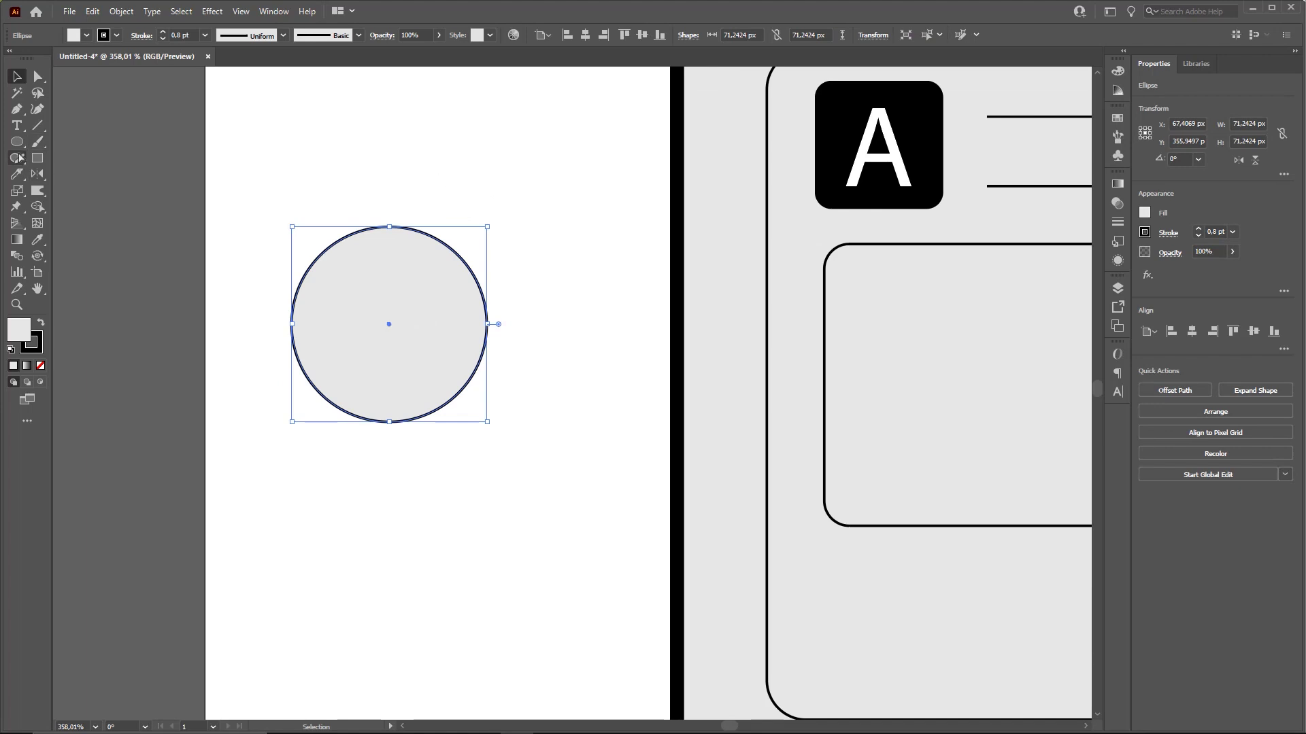
# Draw a horizontal line about 26 px long across the circle's left edge, level with its centre
pyautogui.click(31, 124)
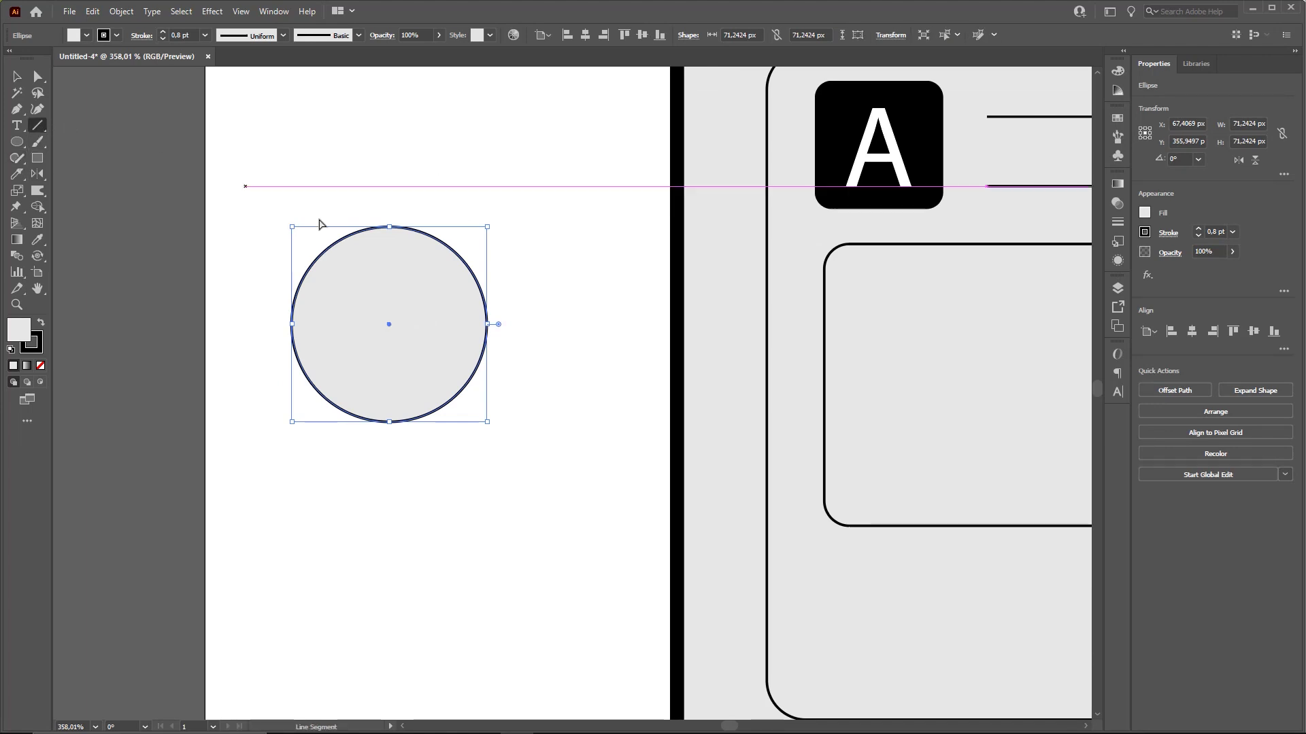
pyautogui.moveTo(267, 324); pyautogui.dragTo(339, 324)
pyautogui.press('v')
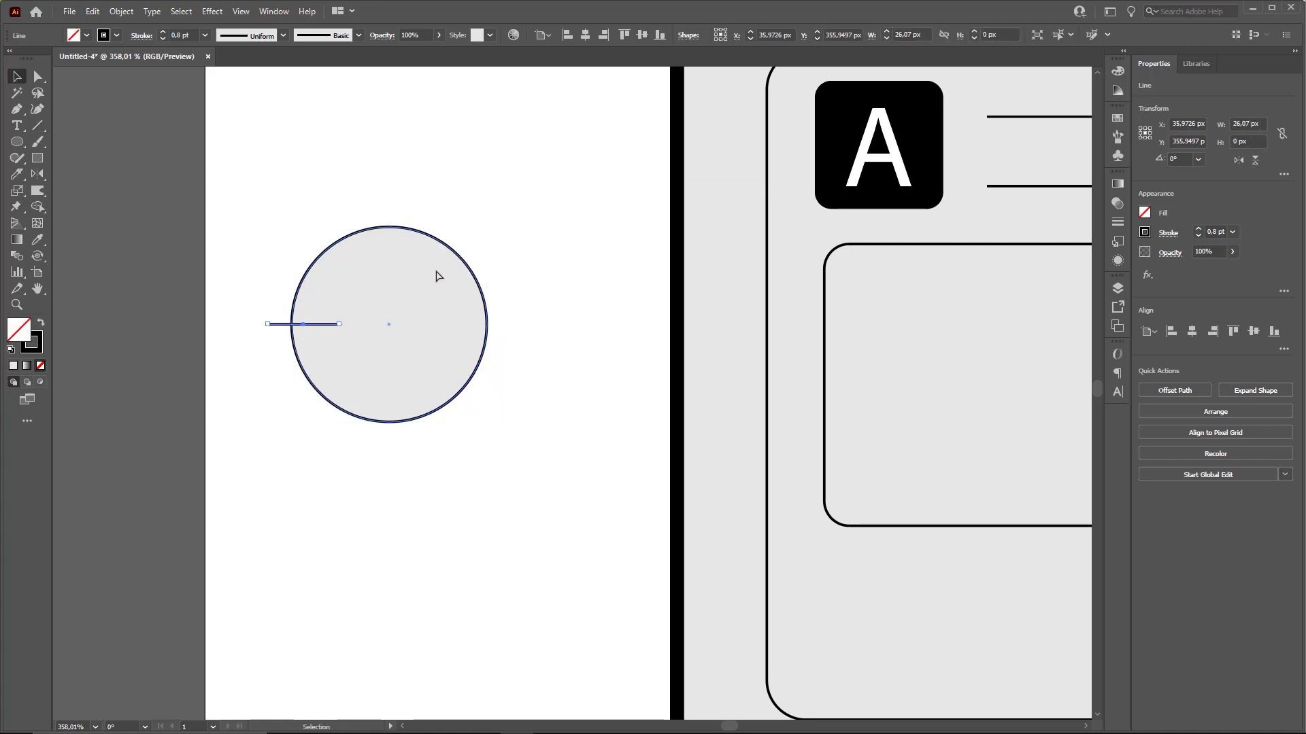
# Try a 20 pt stroke weight on the circle and short line together, and set it to 10 pt
pyautogui.moveTo(470, 170)
pyautogui.mouseDown()
pyautogui.moveTo(284, 494)
pyautogui.moveTo(272, 491)
pyautogui.mouseUp()
pyautogui.moveTo(691, 521)
pyautogui.mouseDown()
pyautogui.moveTo(959, 254)
pyautogui.moveTo(1031, 217)
pyautogui.mouseUp()
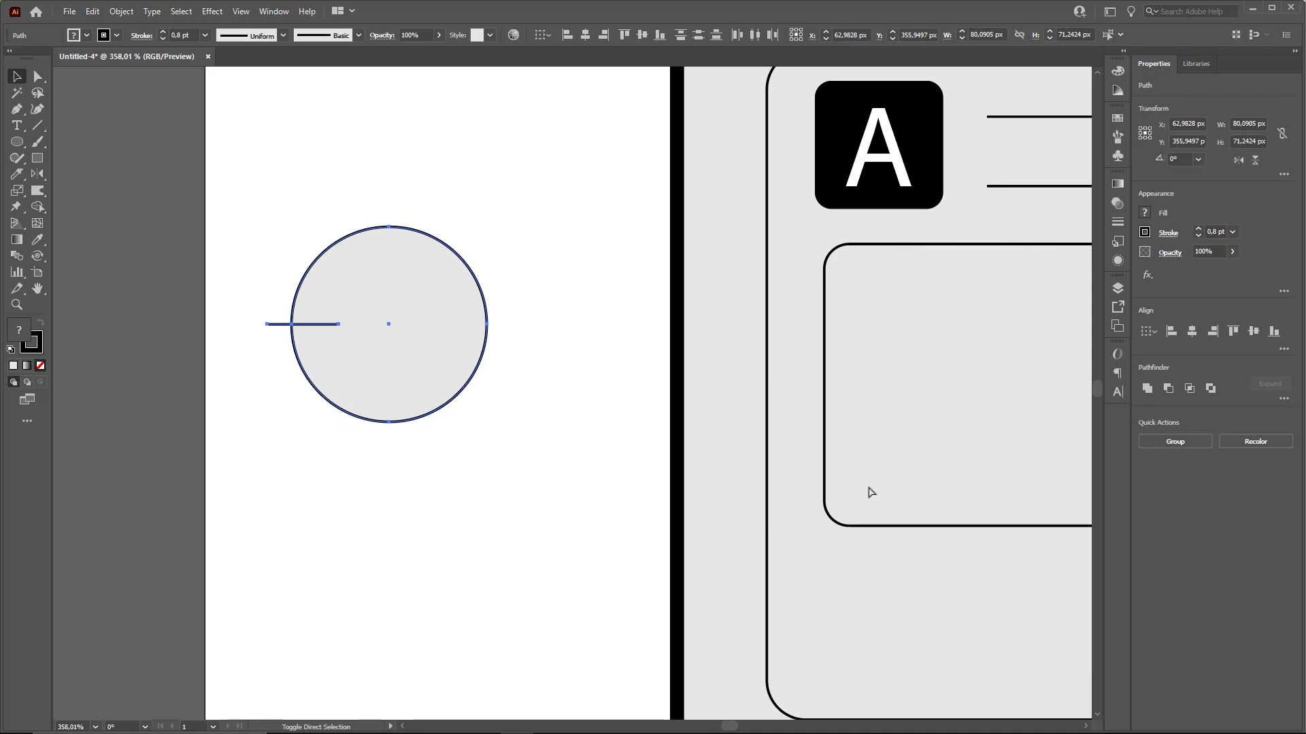
pyautogui.moveTo(877, 469); pyautogui.dragTo(1113, 227)
pyautogui.click(1117, 225)
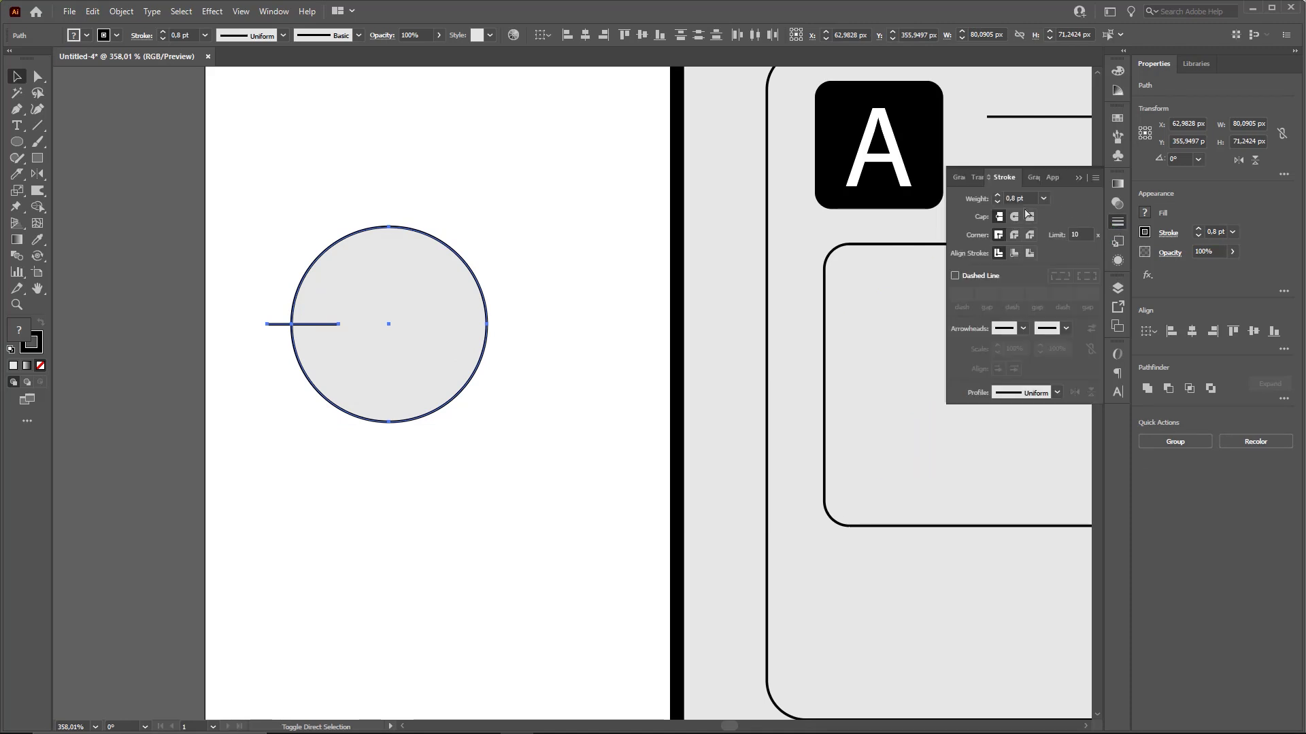
pyautogui.click(975, 205)
pyautogui.write('20')
pyautogui.press('Return')
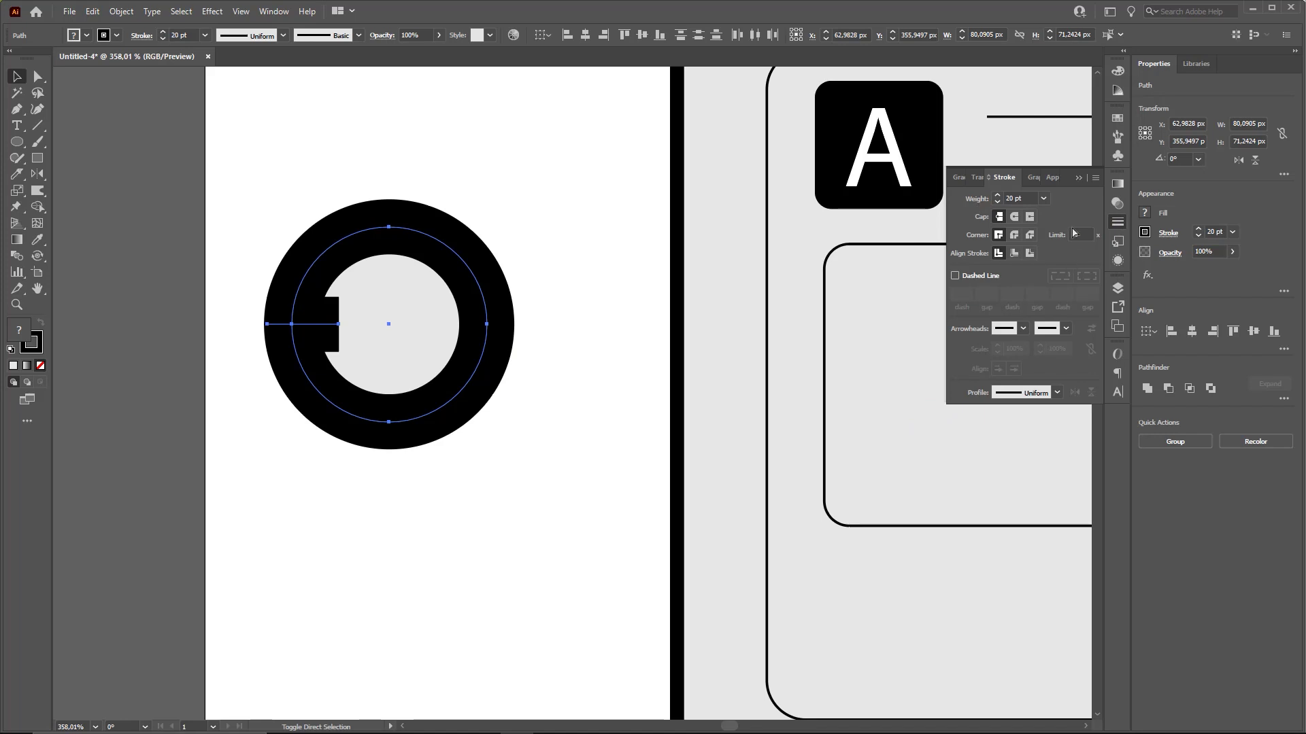
pyautogui.click(967, 206)
pyautogui.write('10')
pyautogui.press('Return')
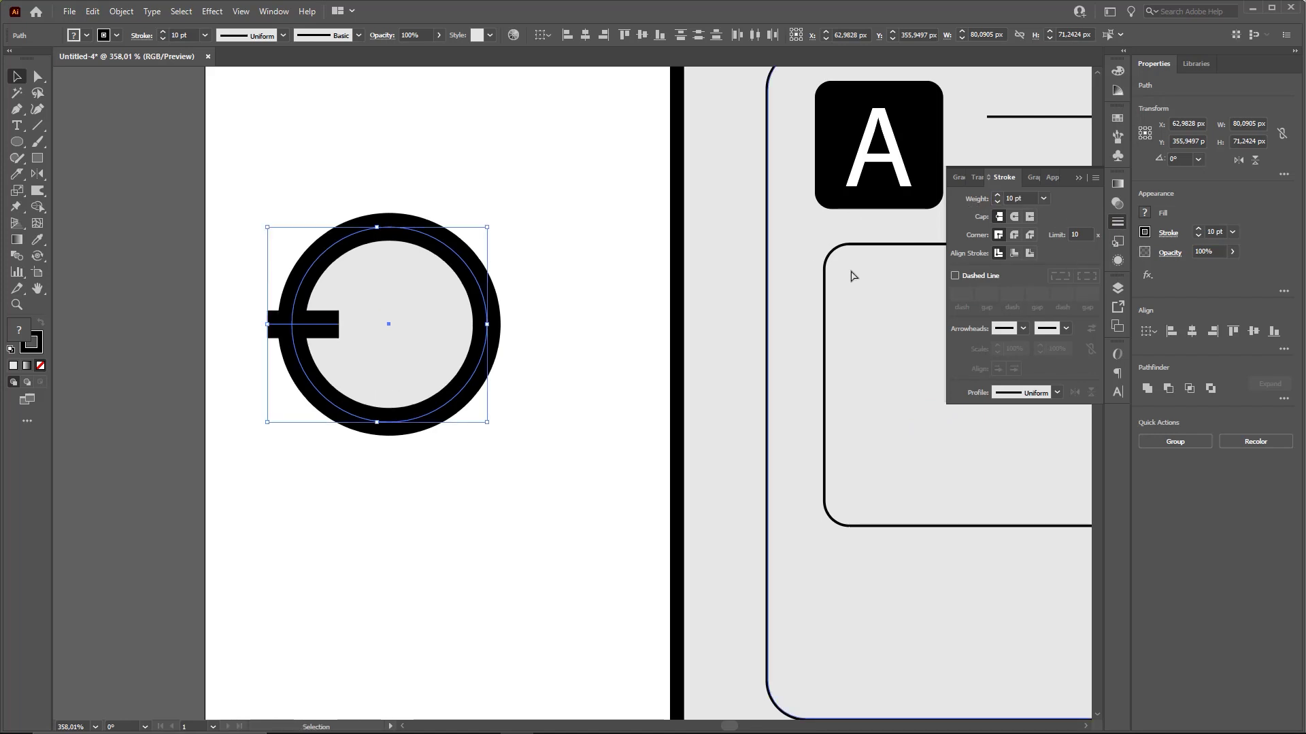
# Give the circle and short line a round stroke cap, and deselect them
pyautogui.press('ctrl')
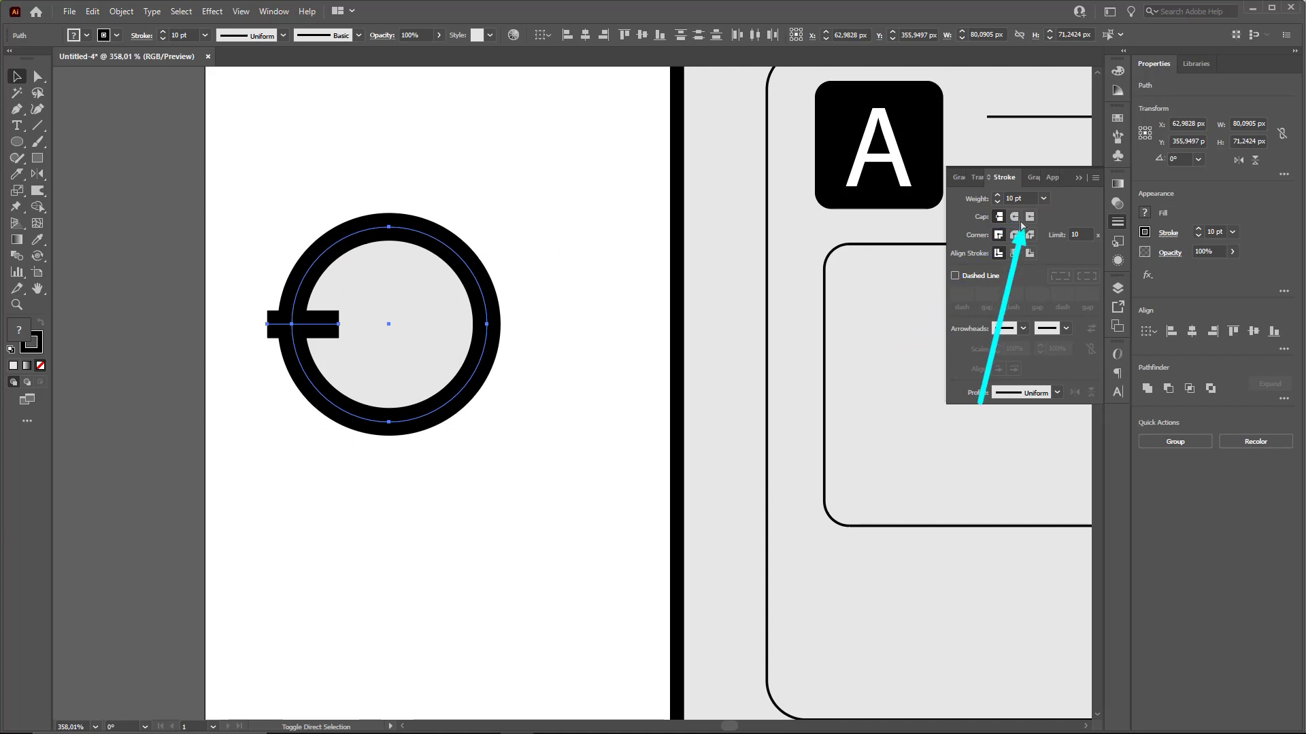
pyautogui.click(1015, 218)
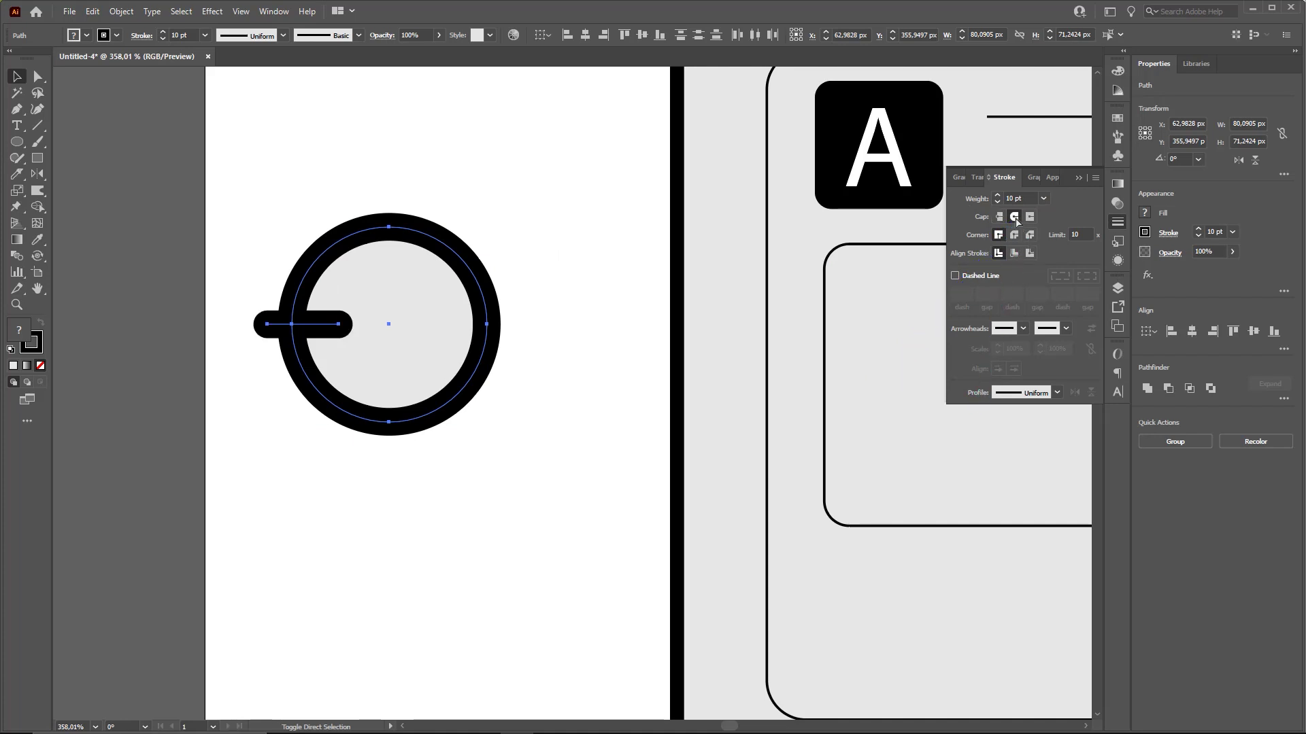
pyautogui.click(136, 304)
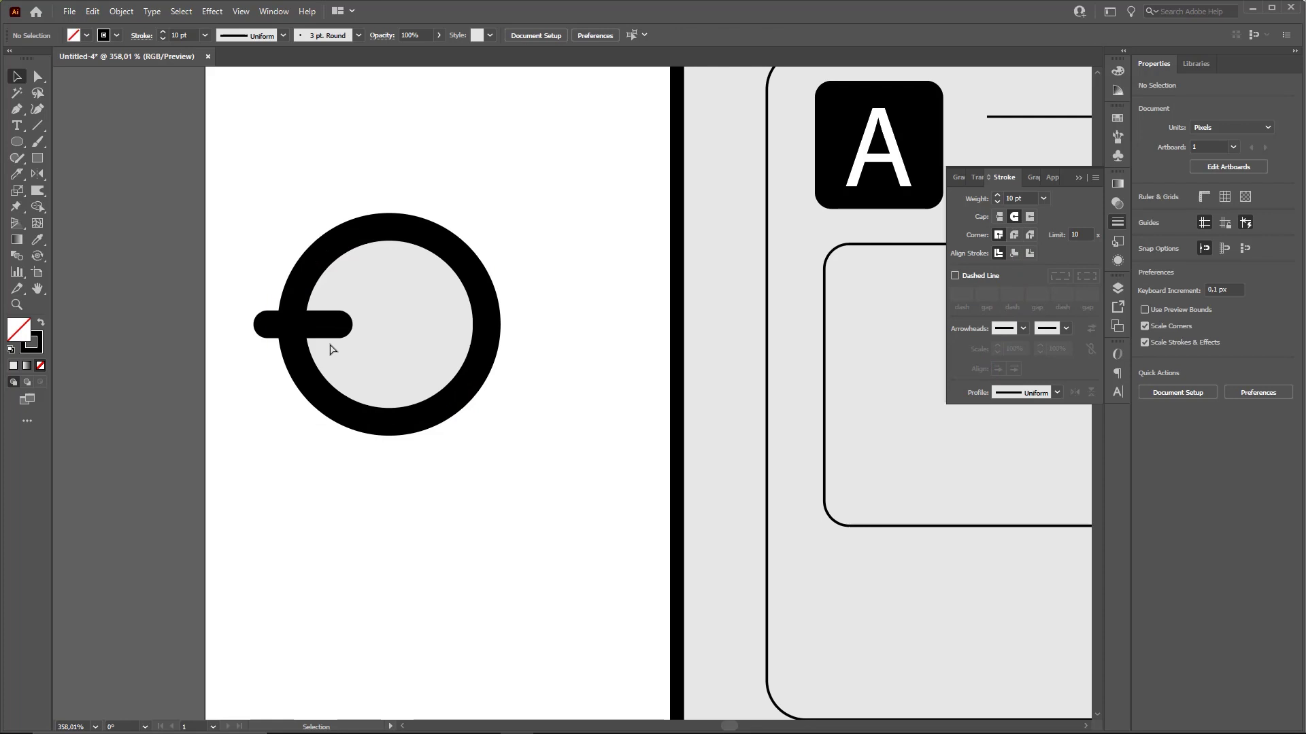
# Rotate a copy of the short line 180° about the circle's centre onto the opposite edge, and deselect it
pyautogui.click(272, 324)
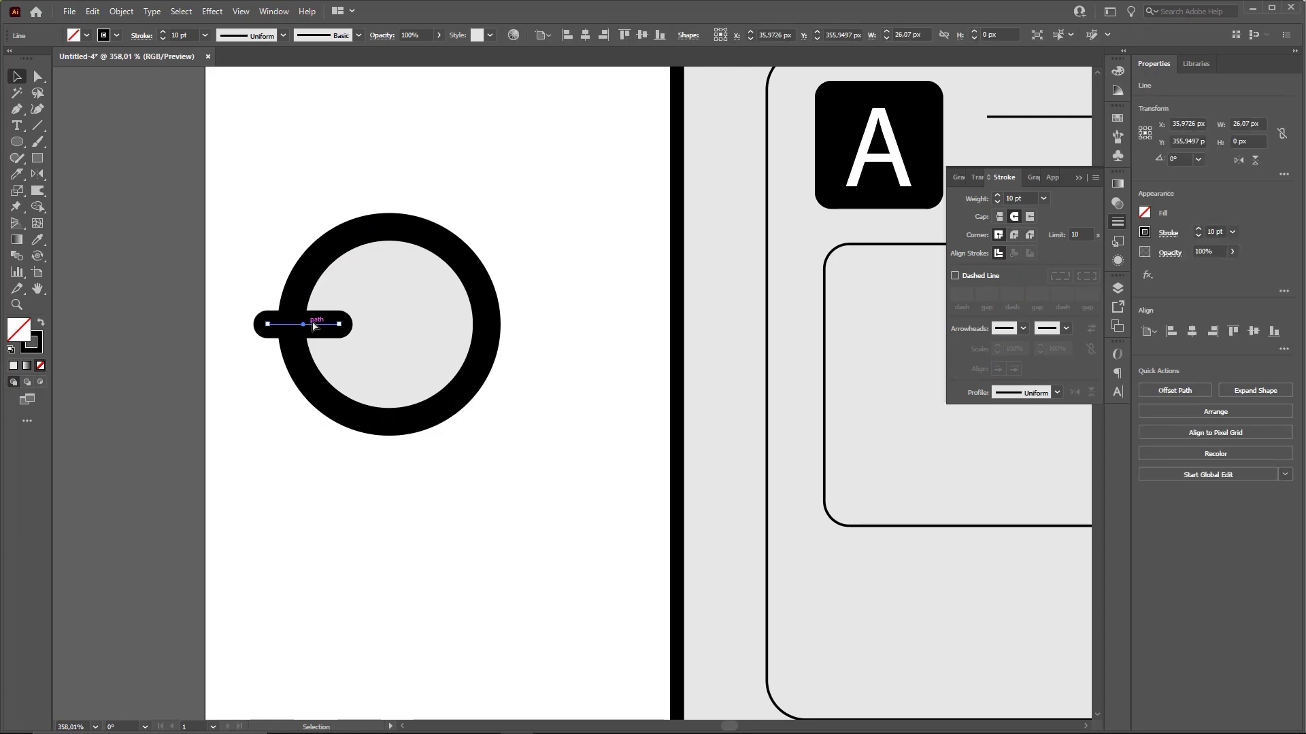
pyautogui.hotkey('ctrl', 'c')
pyautogui.click(39, 174)
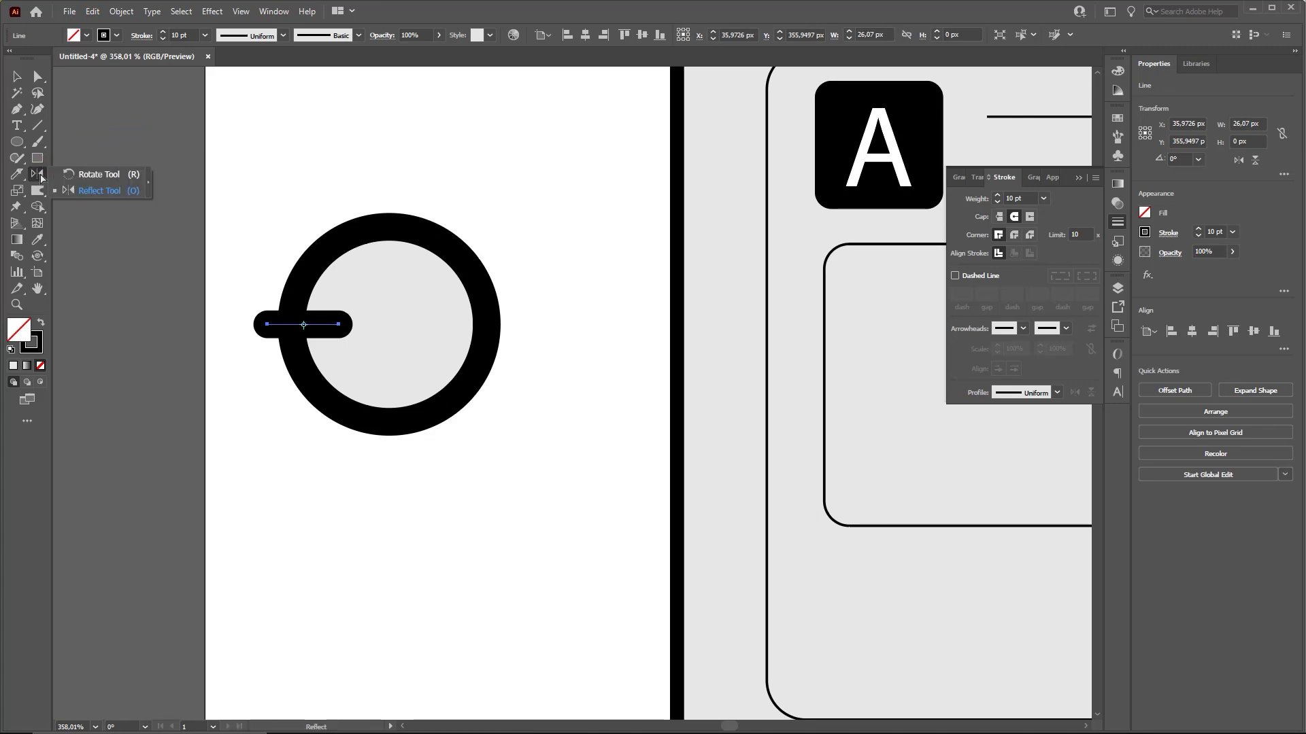
pyautogui.click(98, 175)
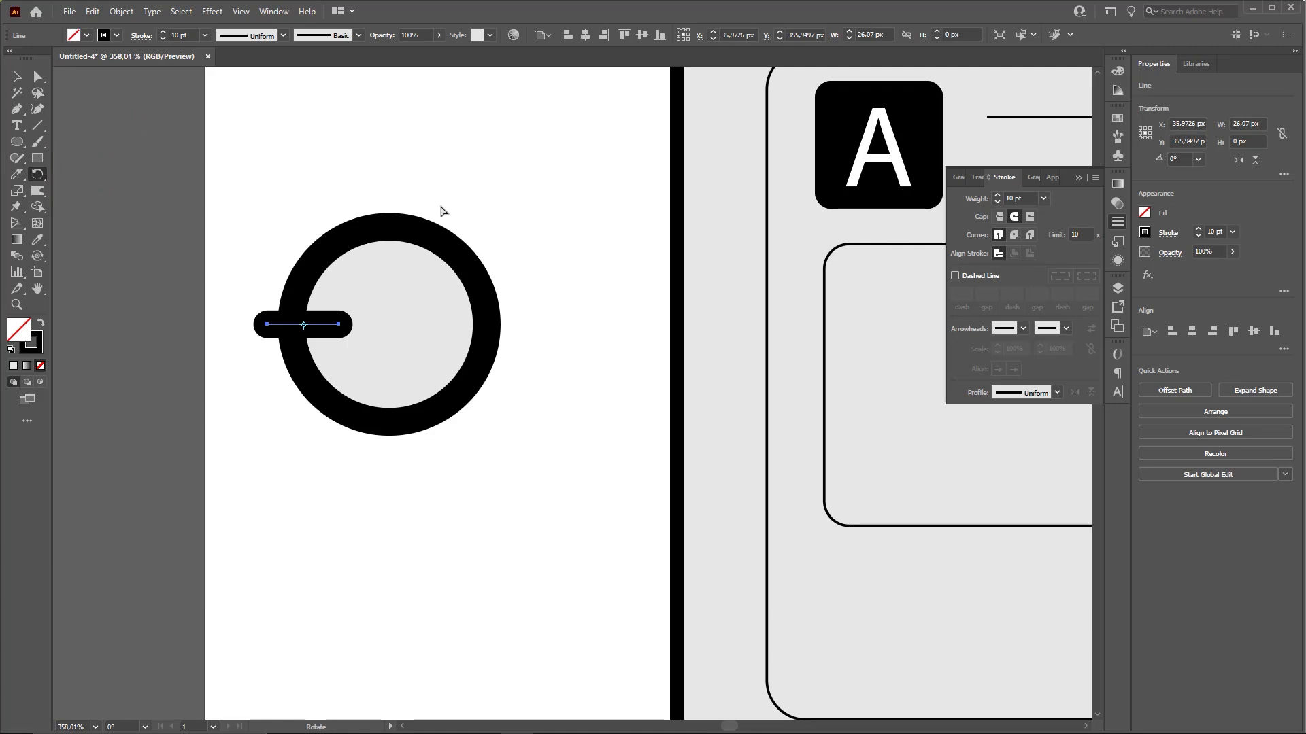
pyautogui.click(389, 325)
pyautogui.moveTo(405, 525); pyautogui.dragTo(418, 197)
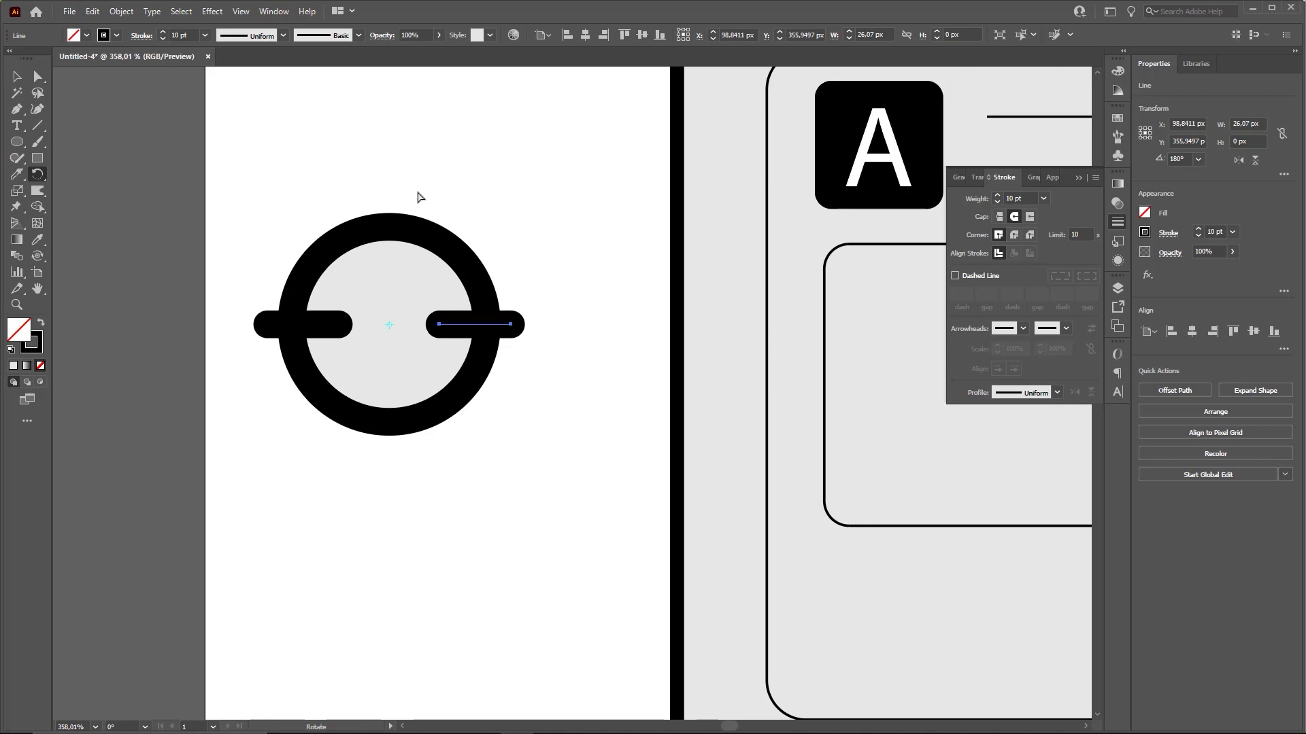
pyautogui.press('v')
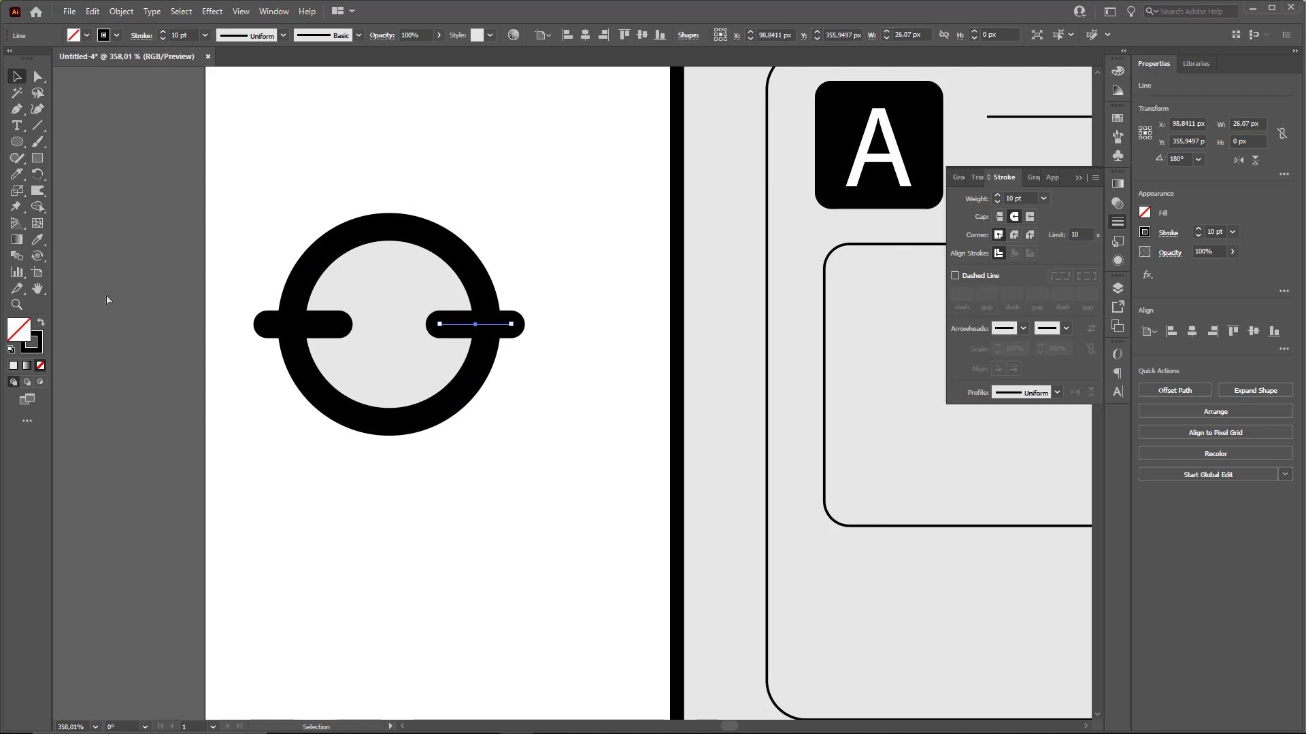
pyautogui.click(108, 297)
# Rotate a copy of the two horizontal lines 90° about the circle's centre, and deselect the copies
pyautogui.click(275, 330)
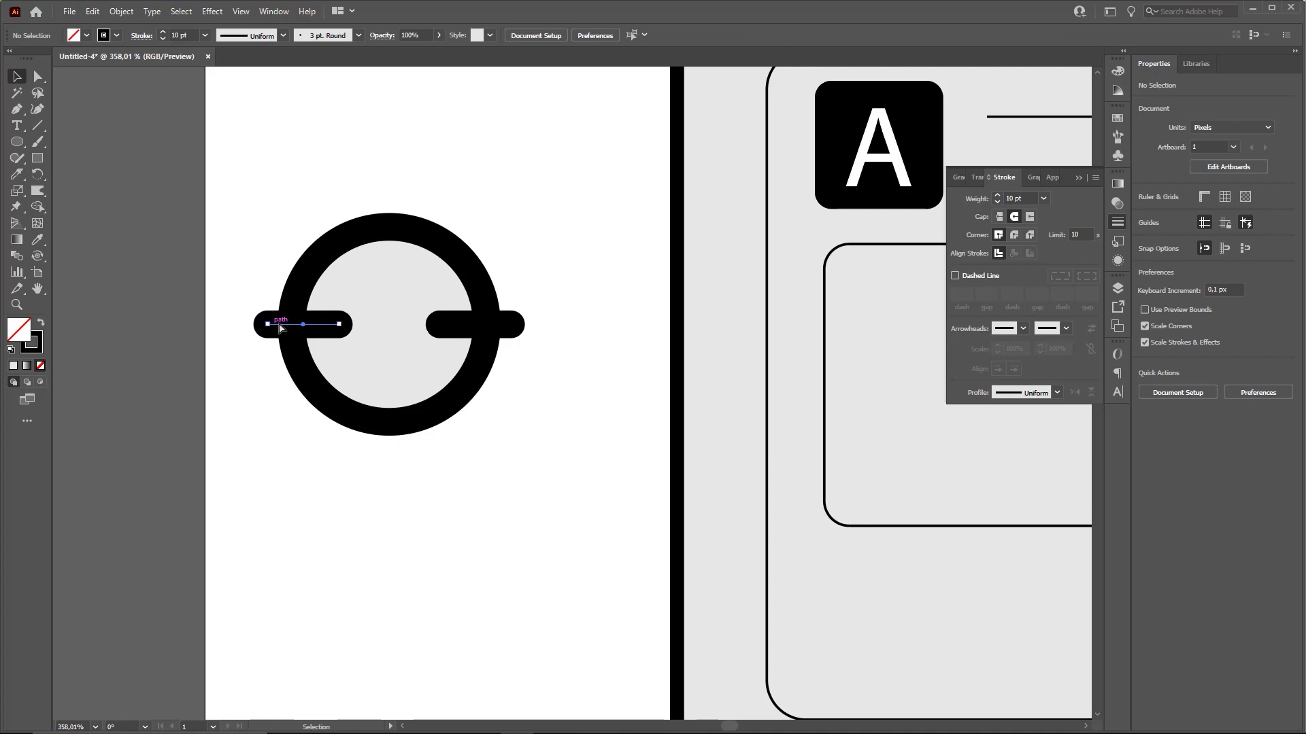
pyautogui.keyDown('shift'); pyautogui.click(512, 329); pyautogui.keyUp('shift')
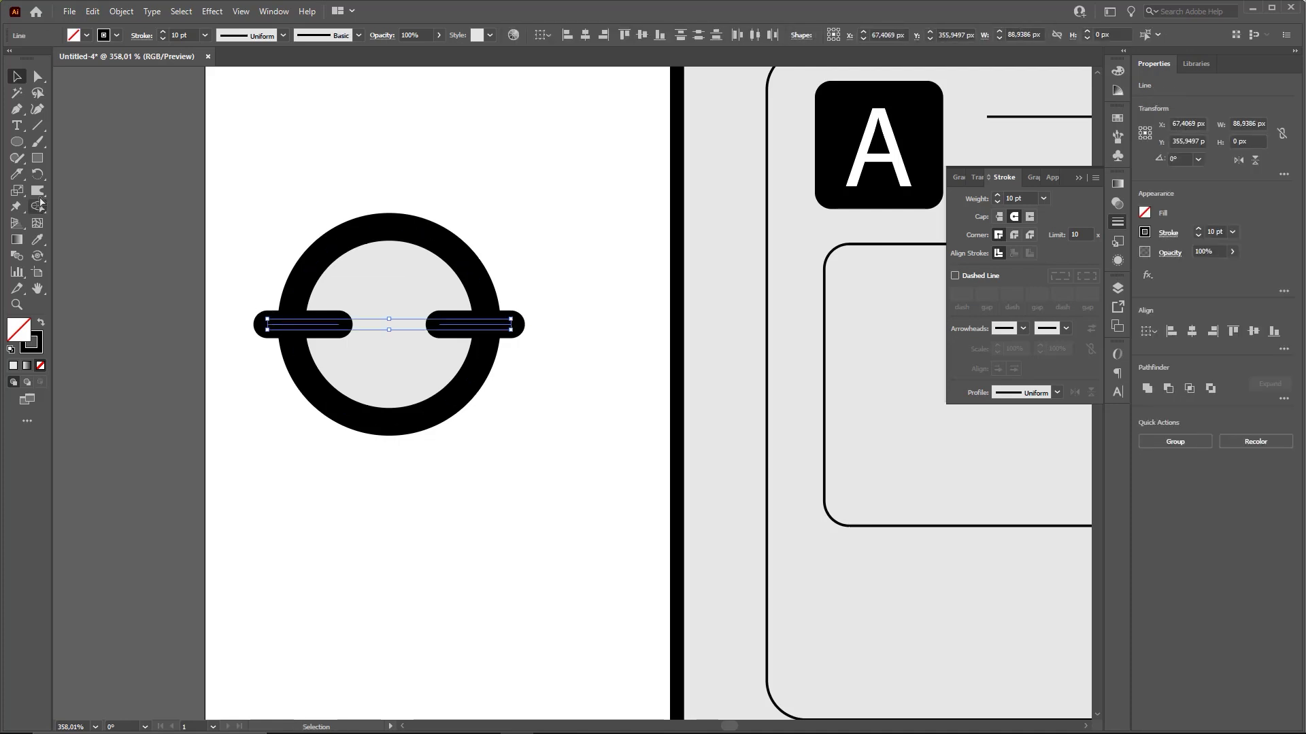
pyautogui.click(38, 174)
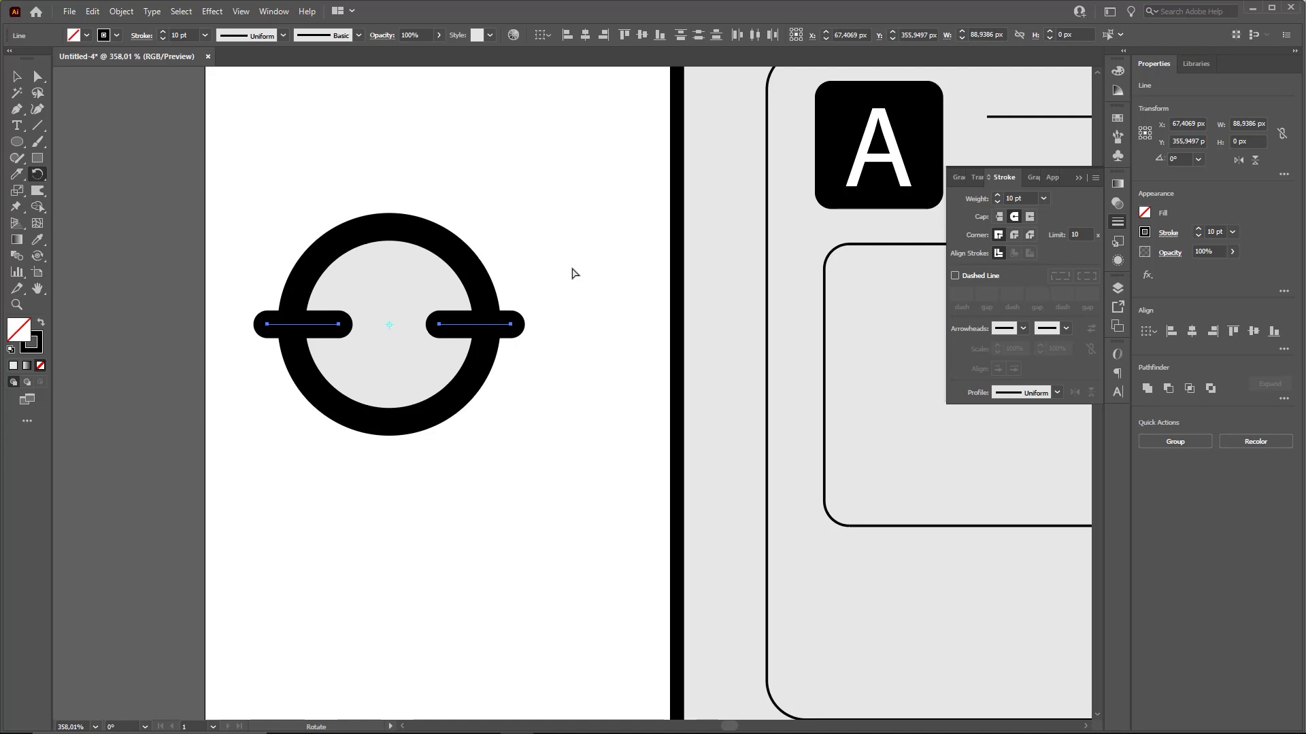
pyautogui.moveTo(571, 273); pyautogui.dragTo(378, 164)
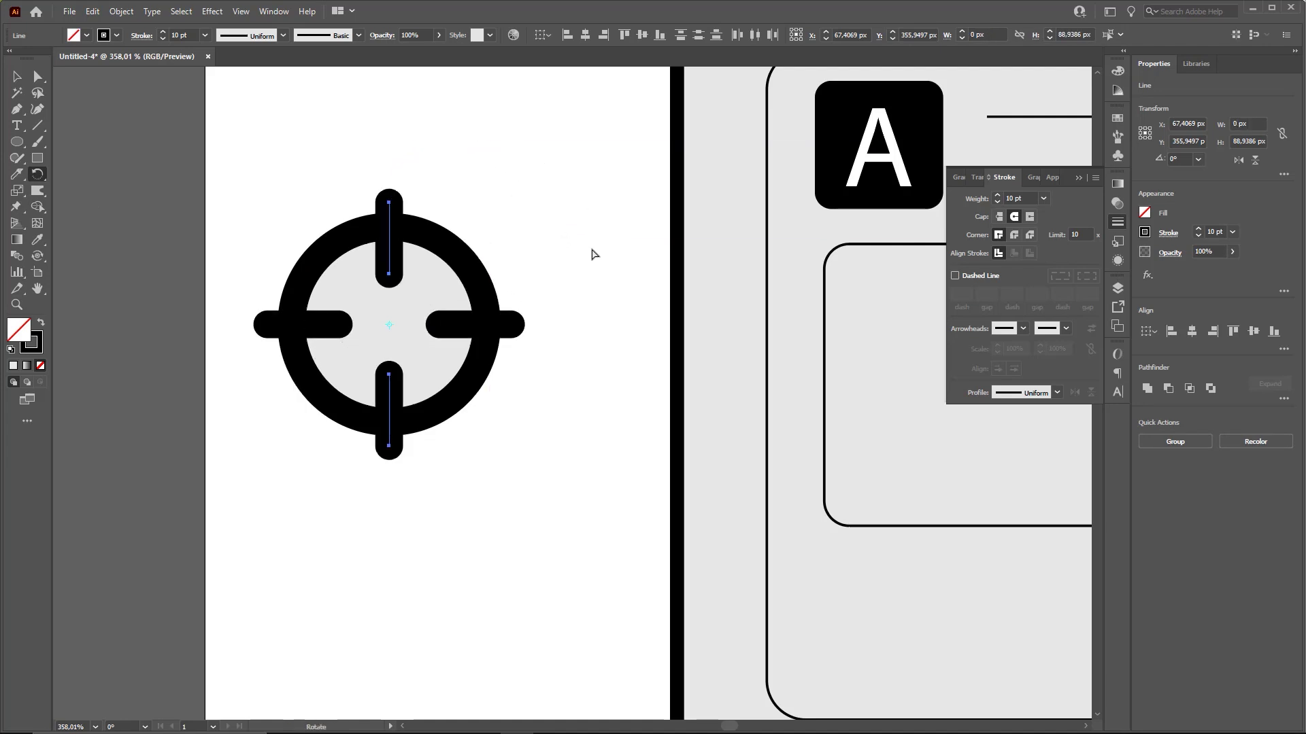
pyautogui.press('v')
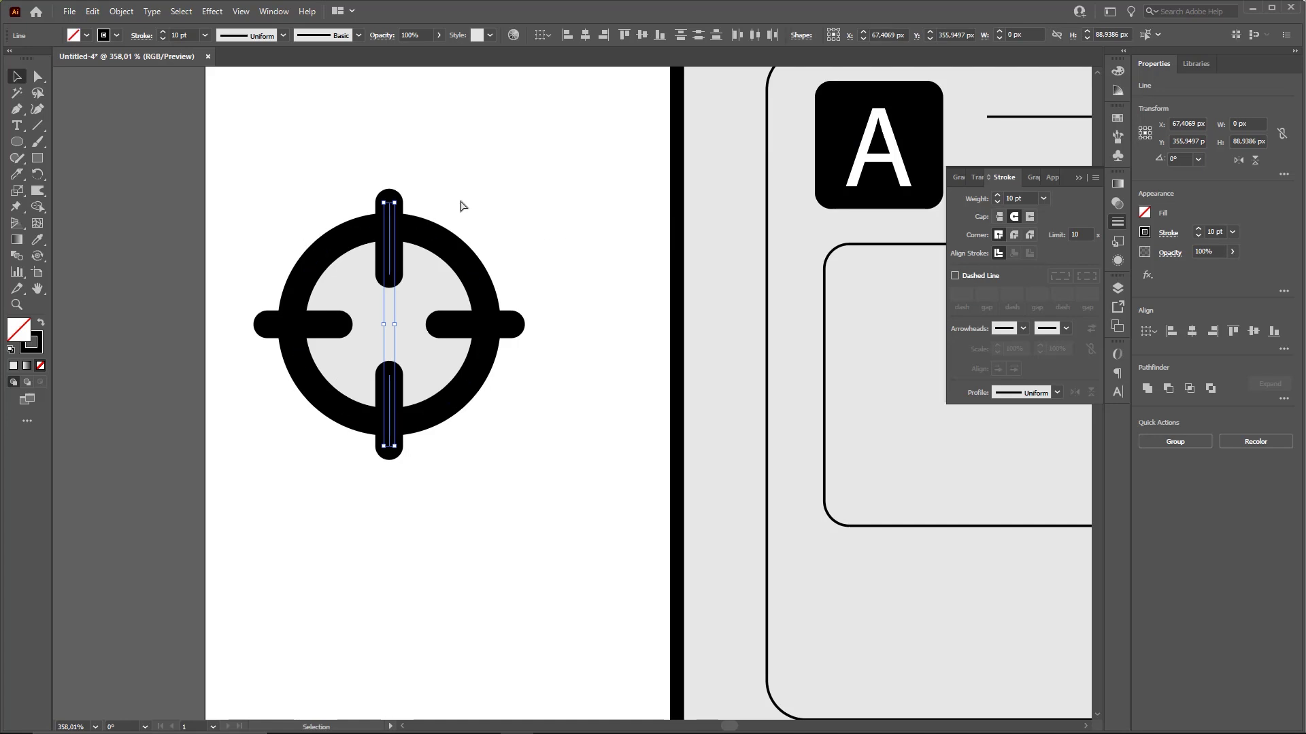
pyautogui.click(454, 159)
# Rotate a copy of all four short lines 45° about the circle's centre to make eight spokes, and deselect them
pyautogui.click(387, 211)
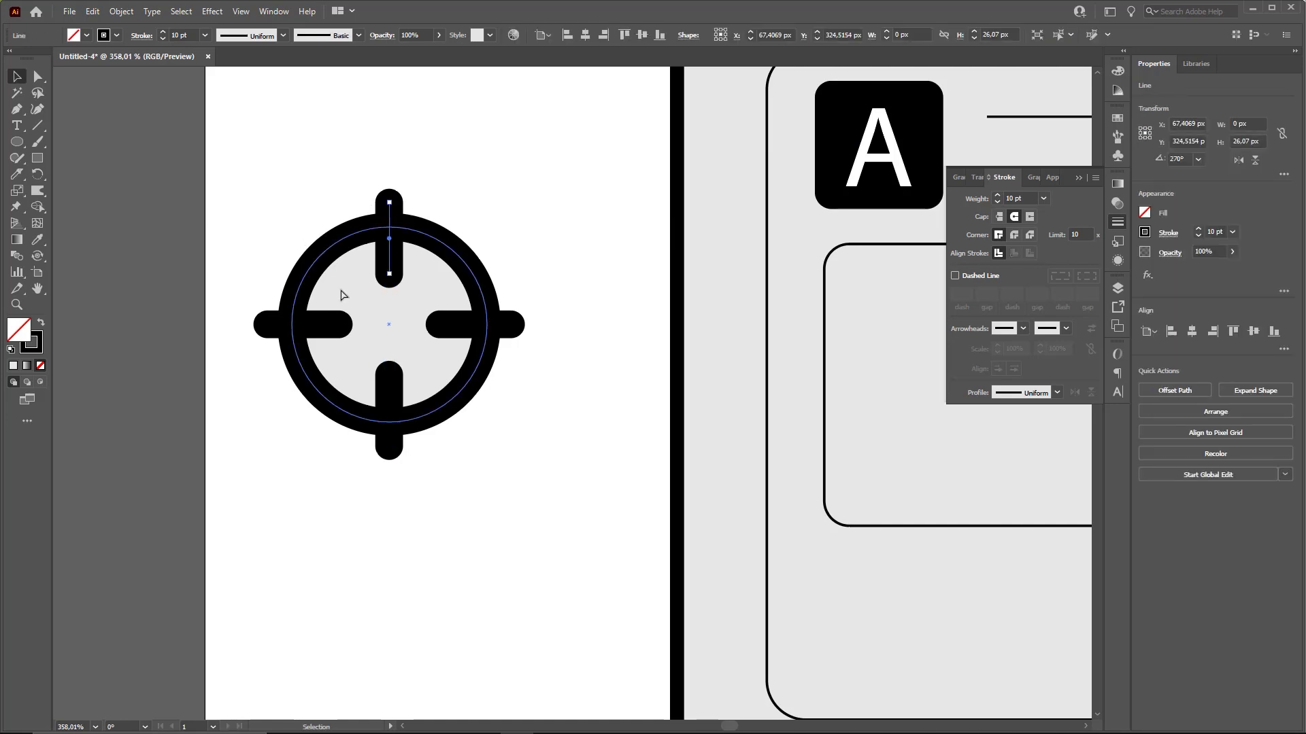
pyautogui.keyDown('shift'); pyautogui.click(274, 332); pyautogui.keyUp('shift')
pyautogui.keyDown('shift'); pyautogui.click(393, 450); pyautogui.keyUp('shift')
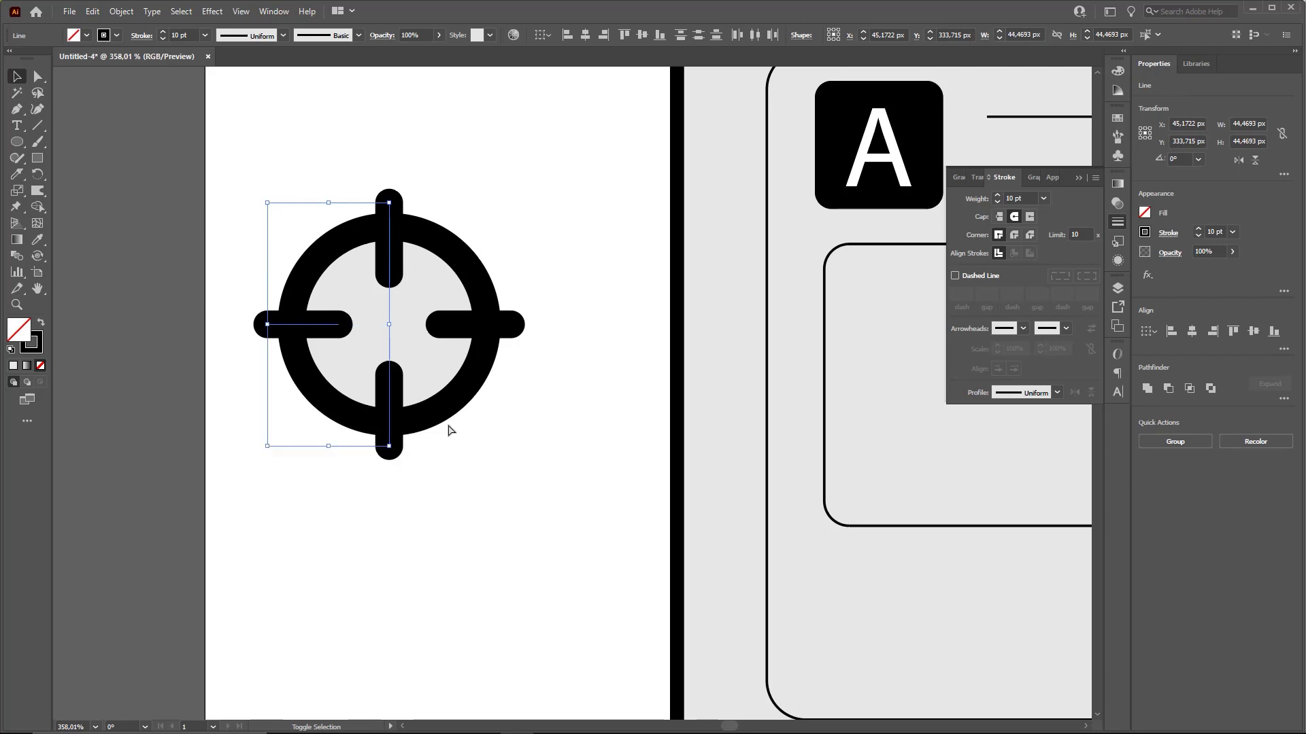
pyautogui.keyDown('shift'); pyautogui.click(516, 328); pyautogui.keyUp('shift')
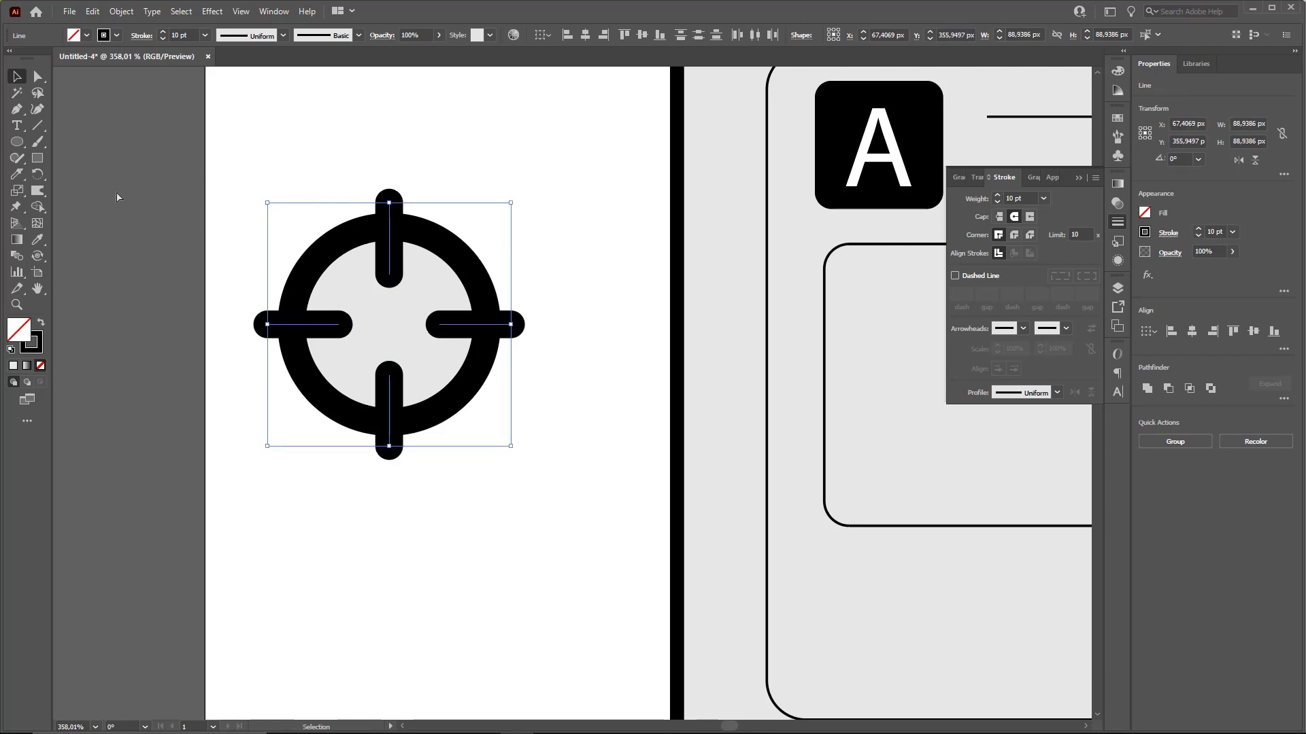
pyautogui.press('r')
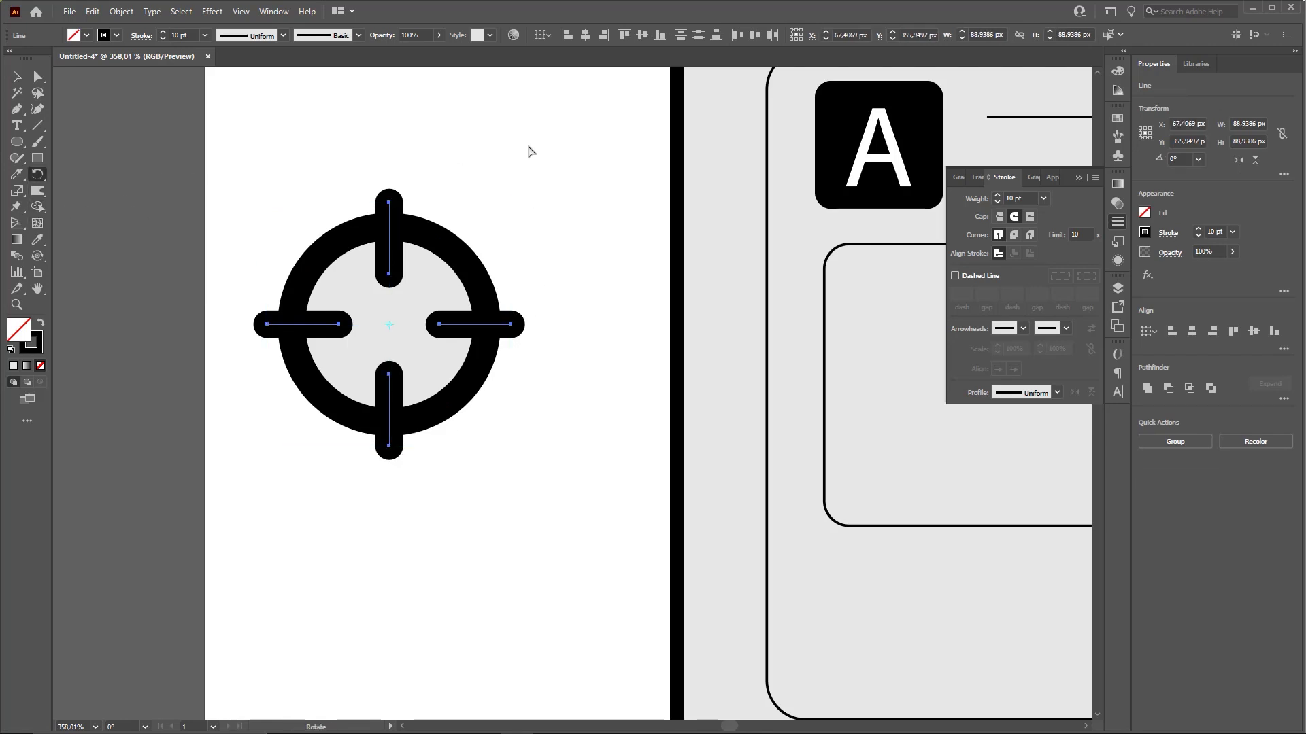
pyautogui.moveTo(531, 150); pyautogui.dragTo(408, 137)
pyautogui.press('v')
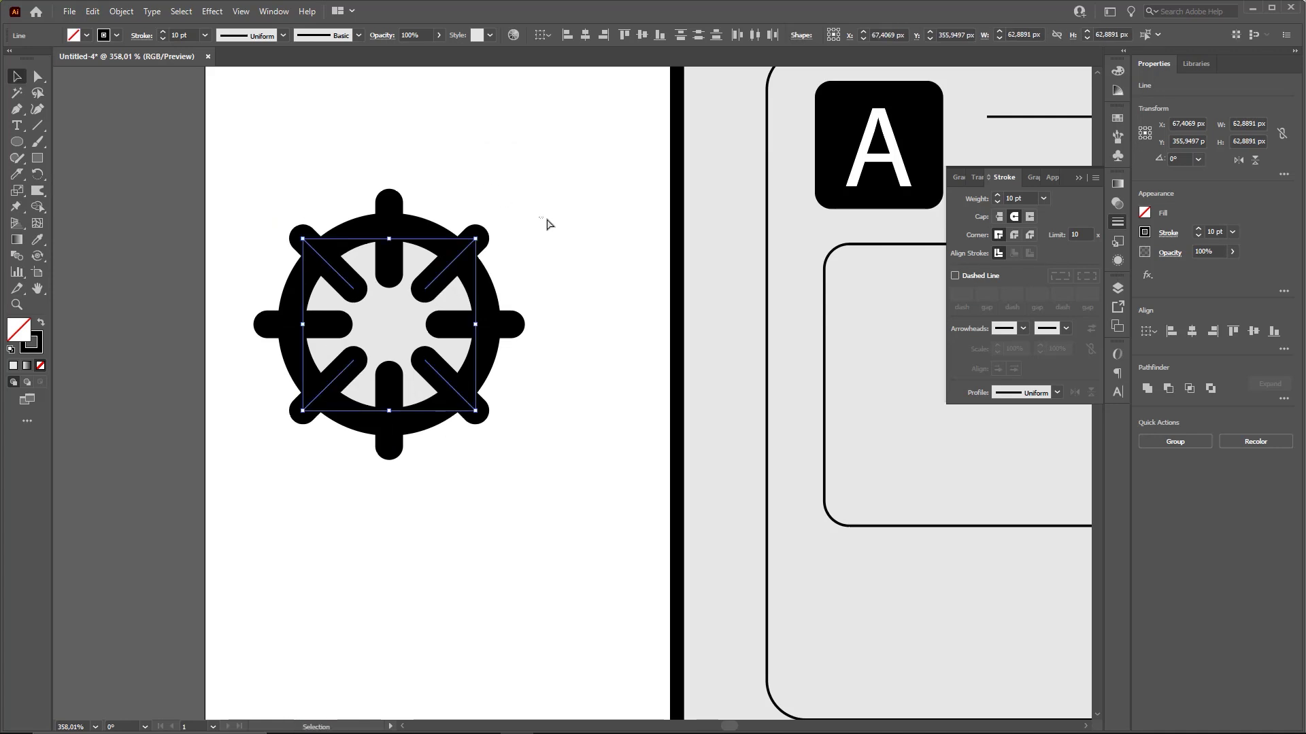
pyautogui.click(548, 224)
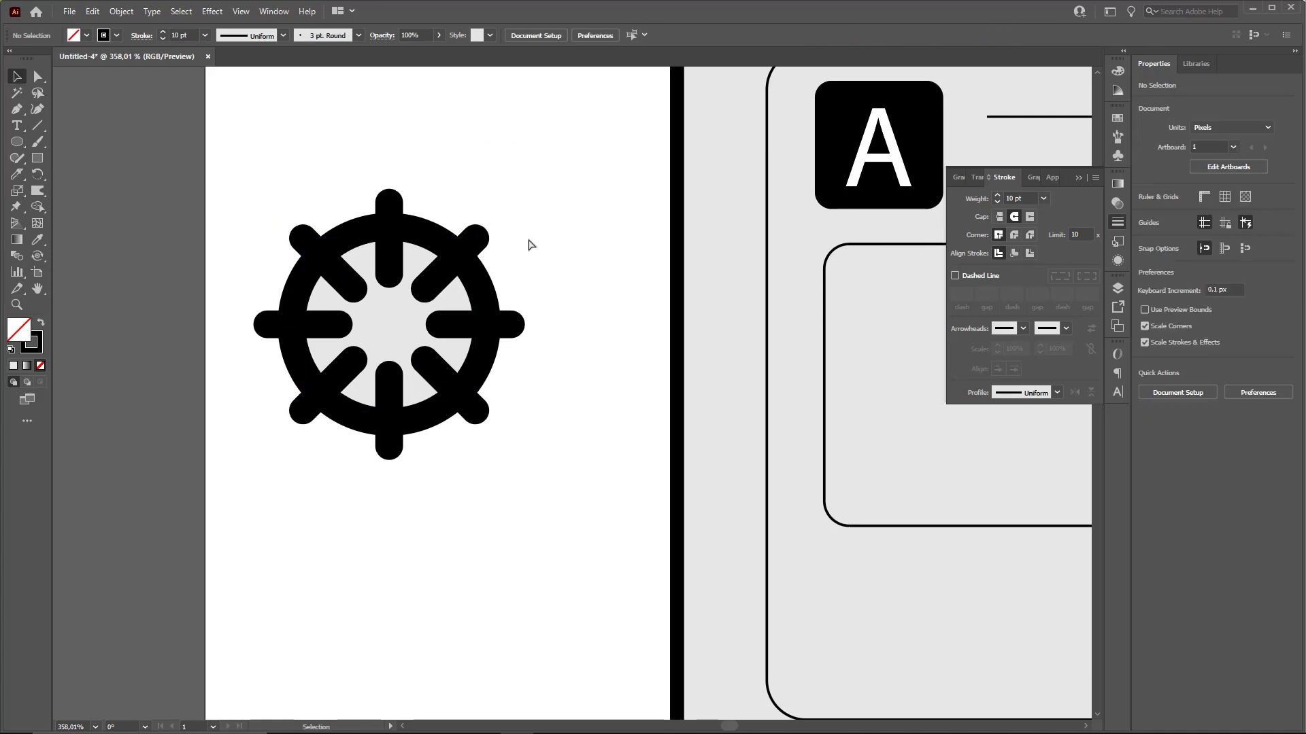
# Expand the fill and stroke of the circle and its eight short lines into shapes
pyautogui.scroll(-2, 527, 245)
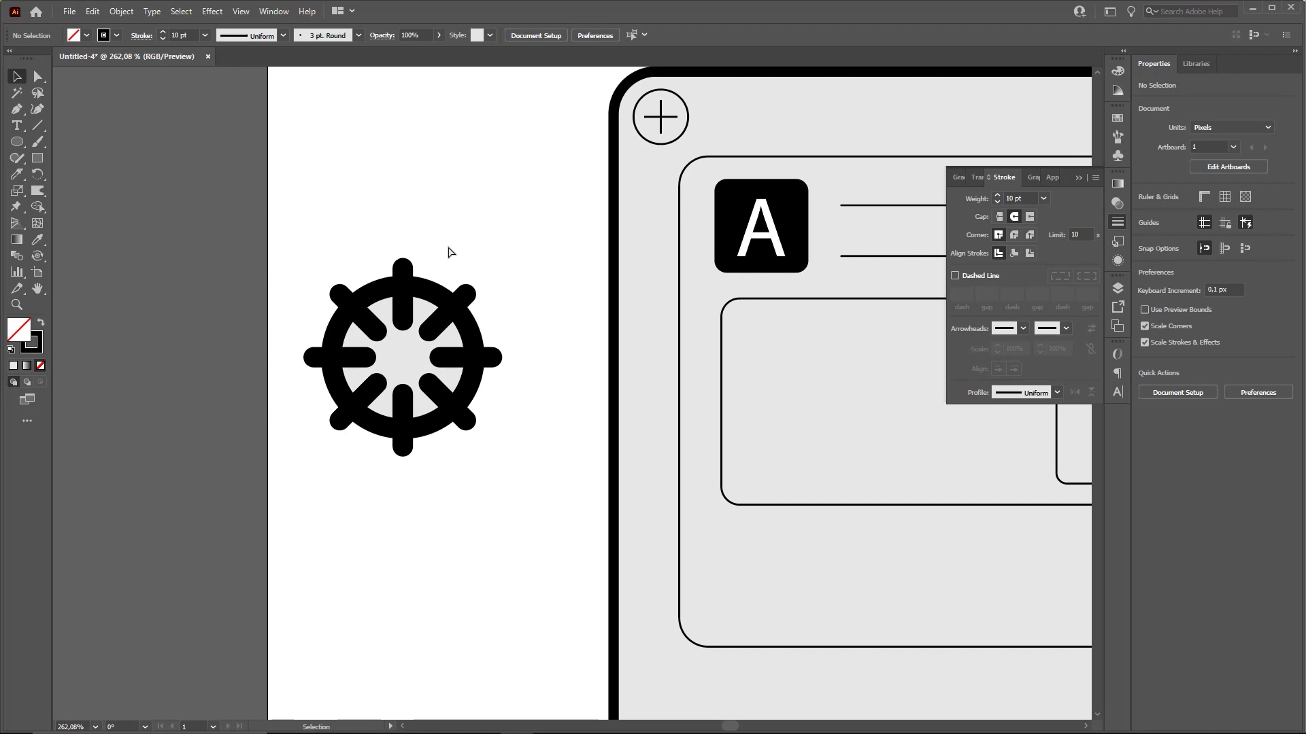
pyautogui.moveTo(294, 256); pyautogui.dragTo(567, 493)
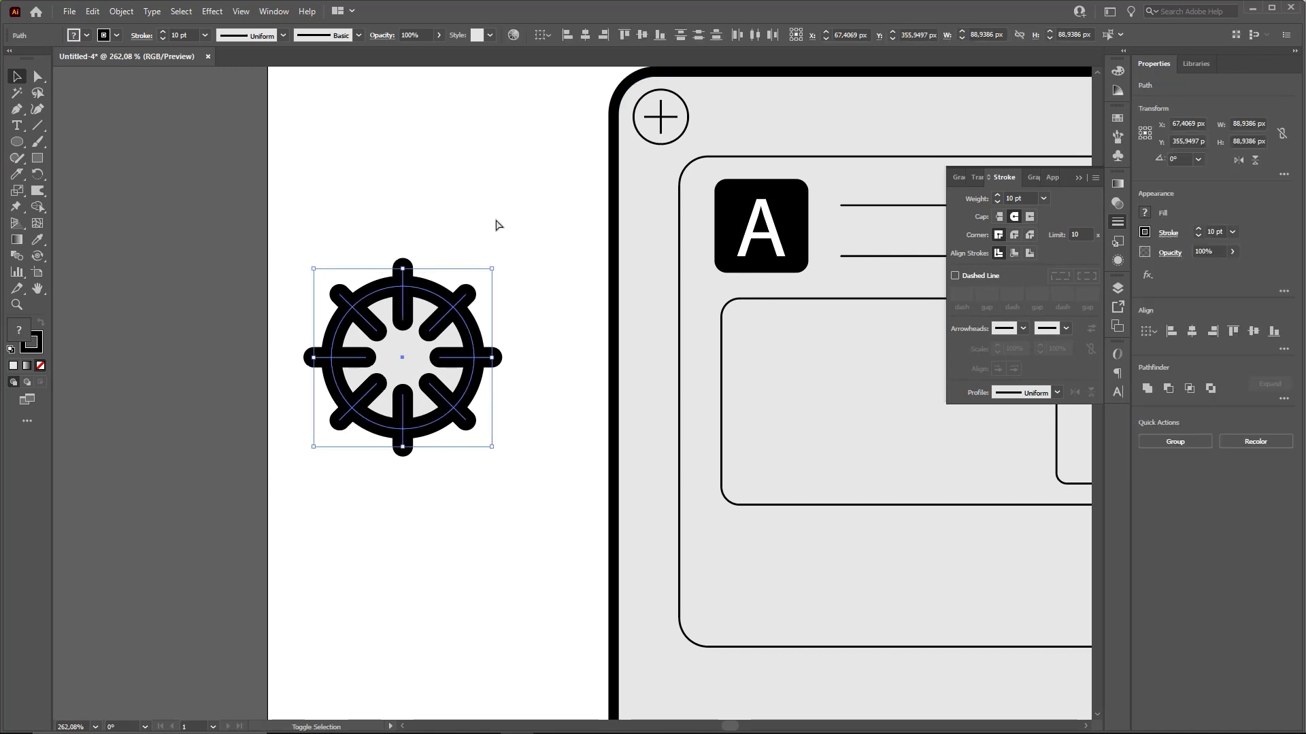
pyautogui.press('ctrl')
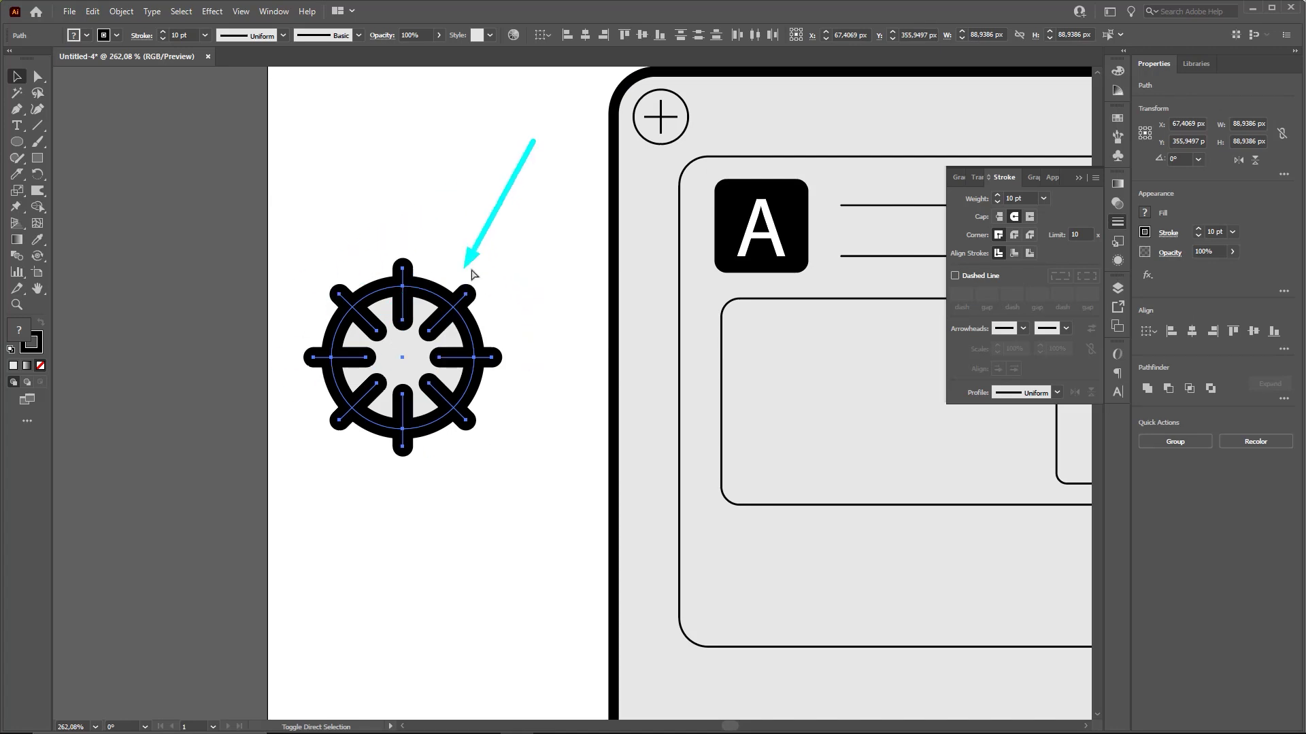
pyautogui.click(131, 15)
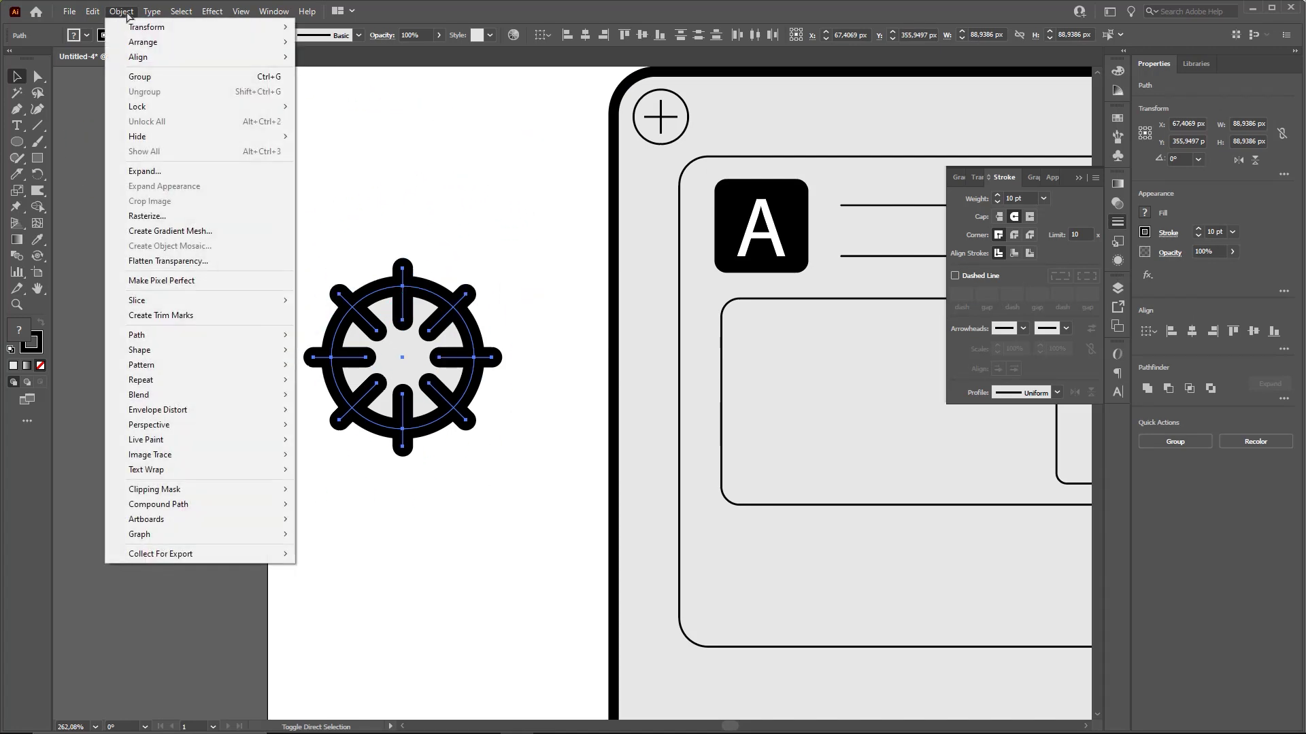
pyautogui.click(175, 171)
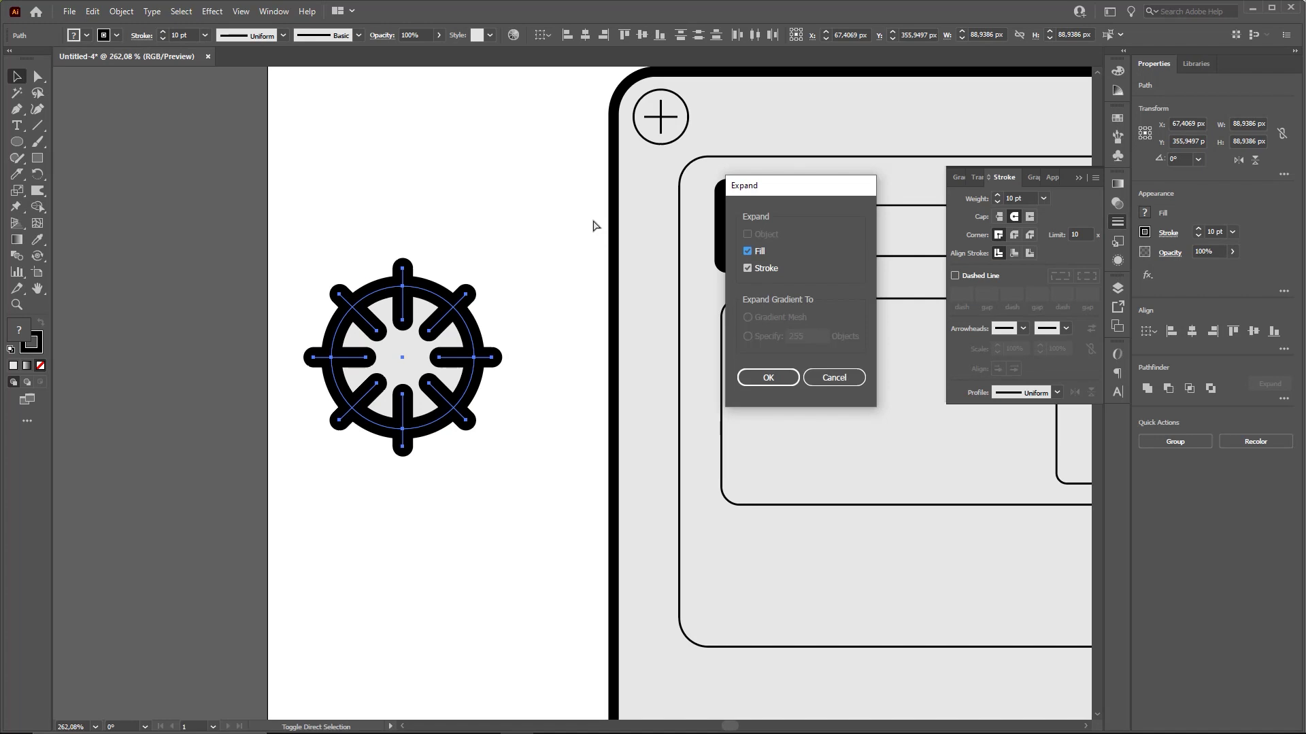
pyautogui.click(768, 378)
# Remove the eight rounded line ends that stick out beyond the circle with the Shape Builder tool
pyautogui.scroll(5, 449, 371)
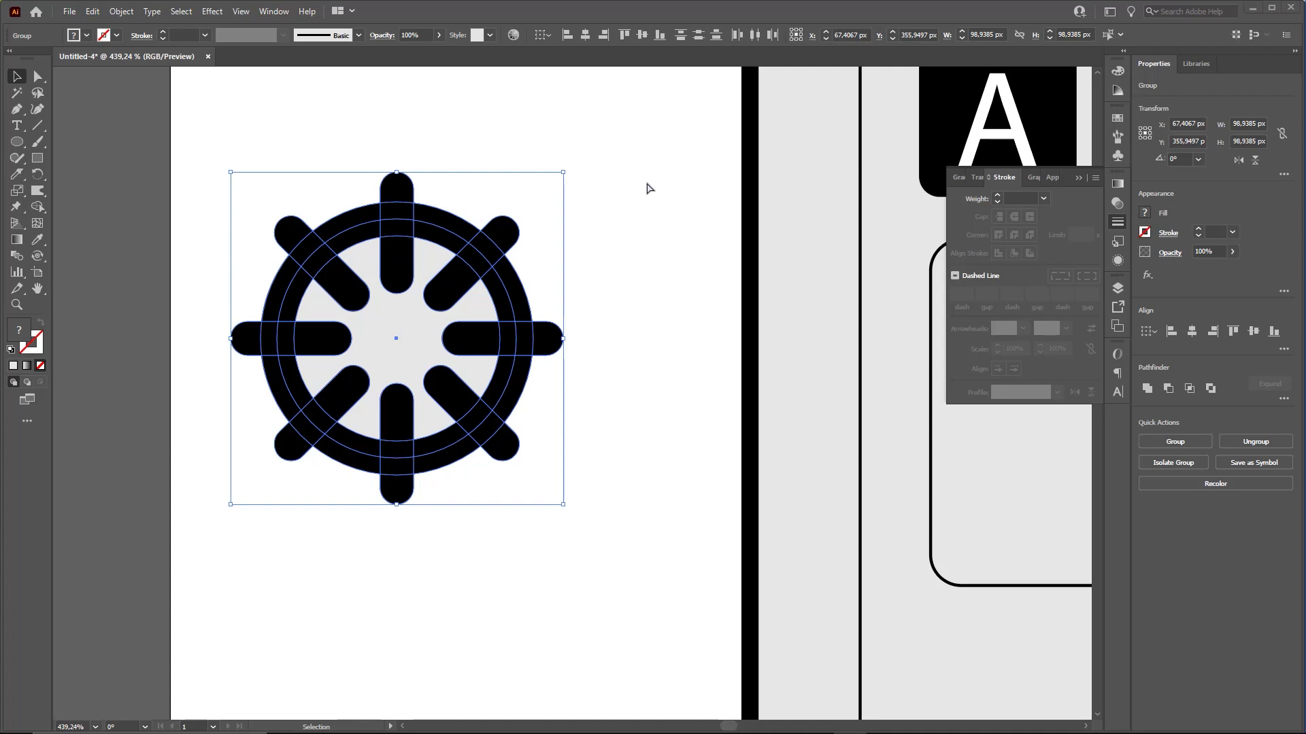
pyautogui.moveTo(210, 152)
pyautogui.mouseDown()
pyautogui.moveTo(585, 533)
pyautogui.moveTo(592, 517)
pyautogui.mouseUp()
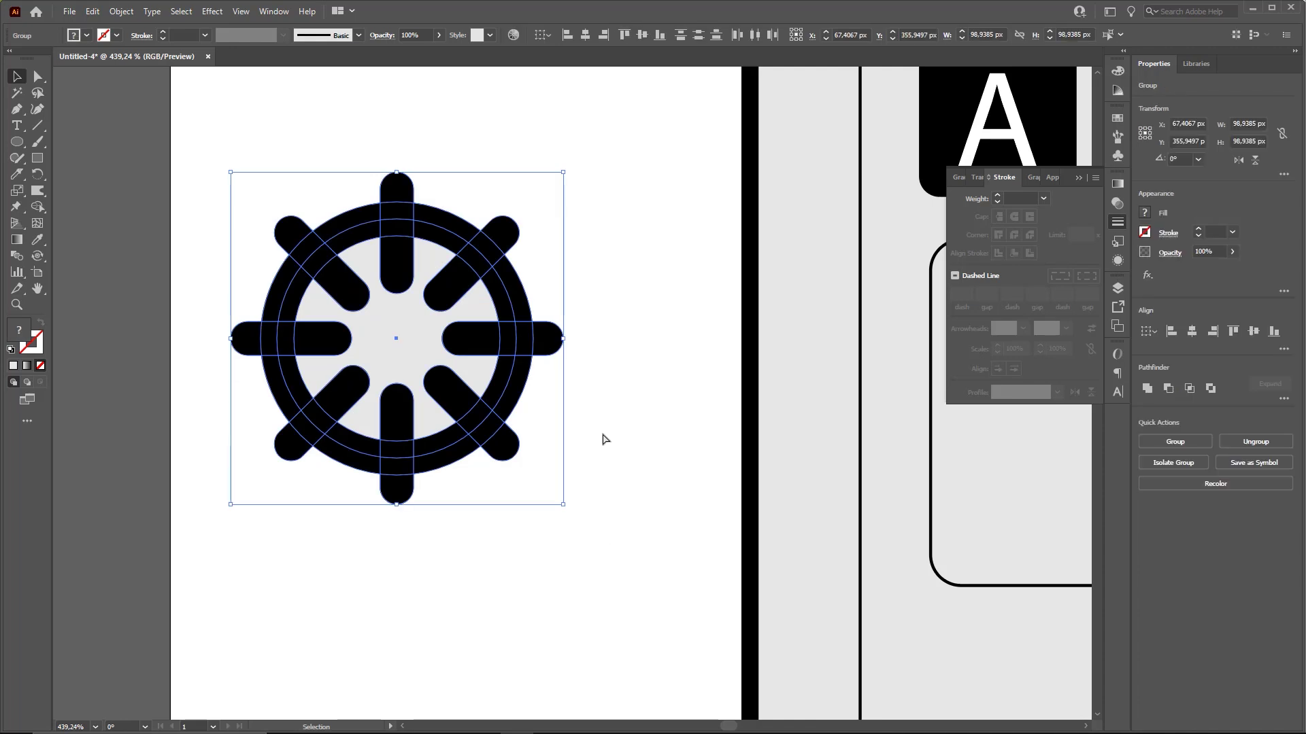
pyautogui.press('ctrl')
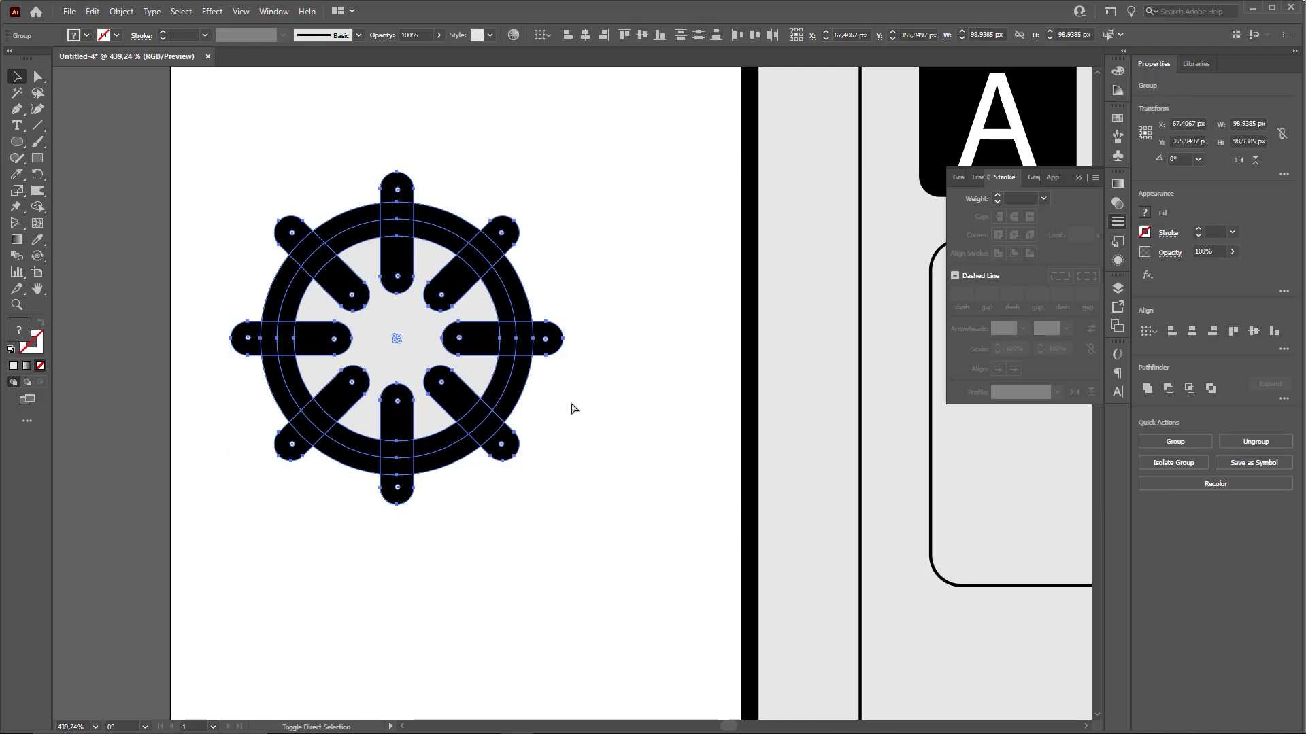
pyautogui.click(48, 211)
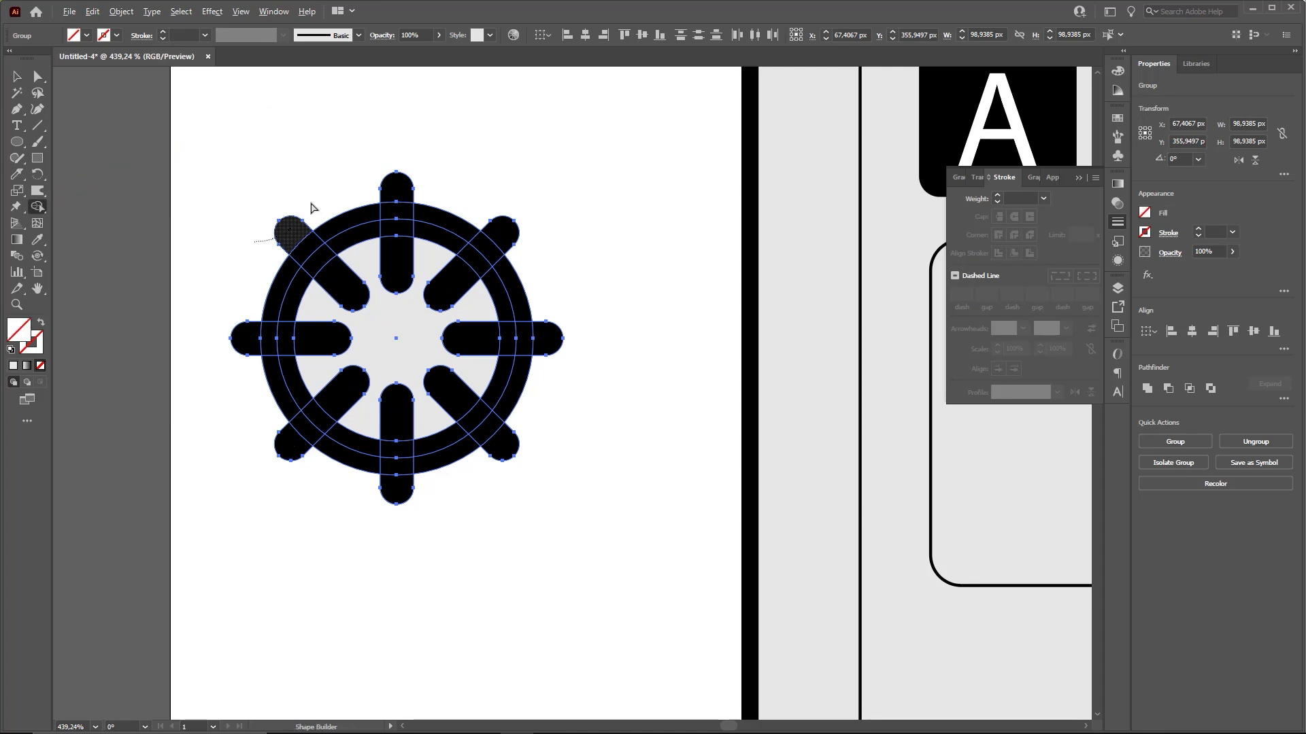
pyautogui.keyDown('alt'); pyautogui.click(294, 231); pyautogui.keyUp('alt')
pyautogui.moveTo(365, 179); pyautogui.dragTo(408, 191)
pyautogui.keyDown('alt'); pyautogui.click(505, 230); pyautogui.keyUp('alt')
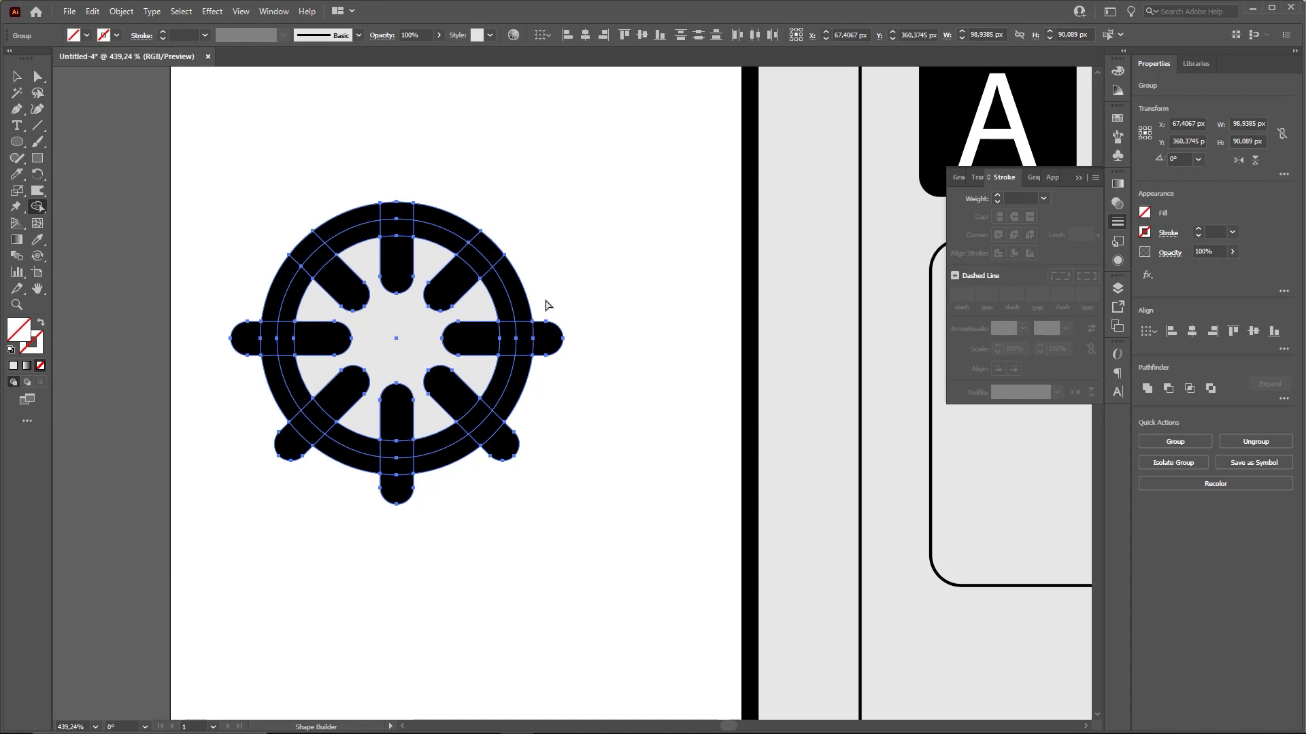
pyautogui.keyDown('alt'); pyautogui.click(549, 338); pyautogui.keyUp('alt')
pyautogui.keyDown('alt'); pyautogui.click(504, 444); pyautogui.keyUp('alt')
pyautogui.keyDown('alt'); pyautogui.click(397, 489); pyautogui.keyUp('alt')
pyautogui.keyDown('alt'); pyautogui.click(290, 445); pyautogui.keyUp('alt')
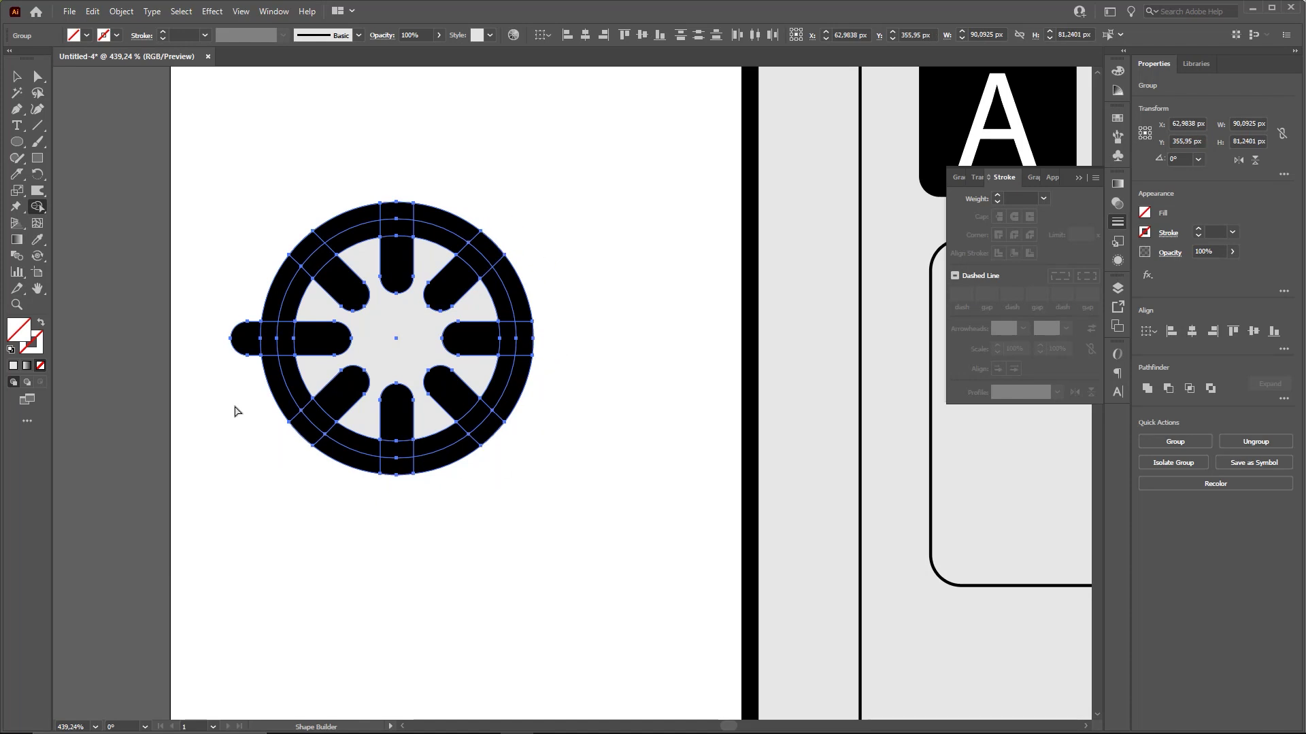
pyautogui.keyDown('alt'); pyautogui.click(245, 333); pyautogui.keyUp('alt')
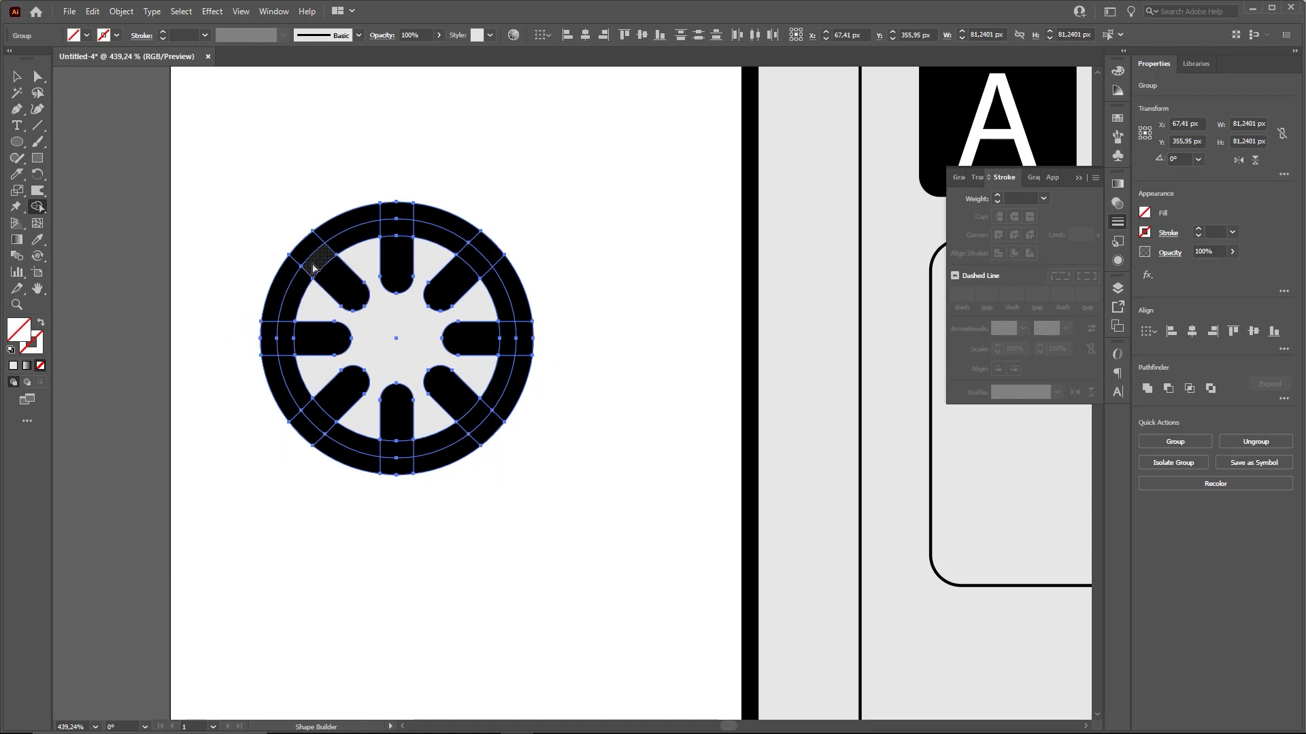
# Merge the ring segments and inner teeth into one toothed ring with the Shape Builder tool, and deselect it
pyautogui.moveTo(327, 272); pyautogui.dragTo(343, 287)
pyautogui.moveTo(273, 339); pyautogui.dragTo(326, 334)
pyautogui.moveTo(293, 293)
pyautogui.mouseDown()
pyautogui.moveTo(316, 265)
pyautogui.moveTo(291, 284)
pyautogui.moveTo(279, 333)
pyautogui.moveTo(303, 352)
pyautogui.moveTo(281, 365)
pyautogui.moveTo(303, 420)
pyautogui.moveTo(356, 396)
pyautogui.moveTo(327, 442)
pyautogui.moveTo(381, 457)
pyautogui.moveTo(396, 429)
pyautogui.moveTo(416, 465)
pyautogui.moveTo(467, 433)
pyautogui.moveTo(465, 410)
pyautogui.moveTo(485, 427)
pyautogui.moveTo(516, 340)
pyautogui.moveTo(486, 336)
pyautogui.moveTo(519, 315)
pyautogui.moveTo(495, 258)
pyautogui.moveTo(468, 275)
pyautogui.moveTo(473, 247)
pyautogui.moveTo(426, 220)
pyautogui.moveTo(402, 223)
pyautogui.moveTo(401, 265)
pyautogui.moveTo(357, 228)
pyautogui.mouseUp()
pyautogui.press('v')
pyautogui.click(486, 213)
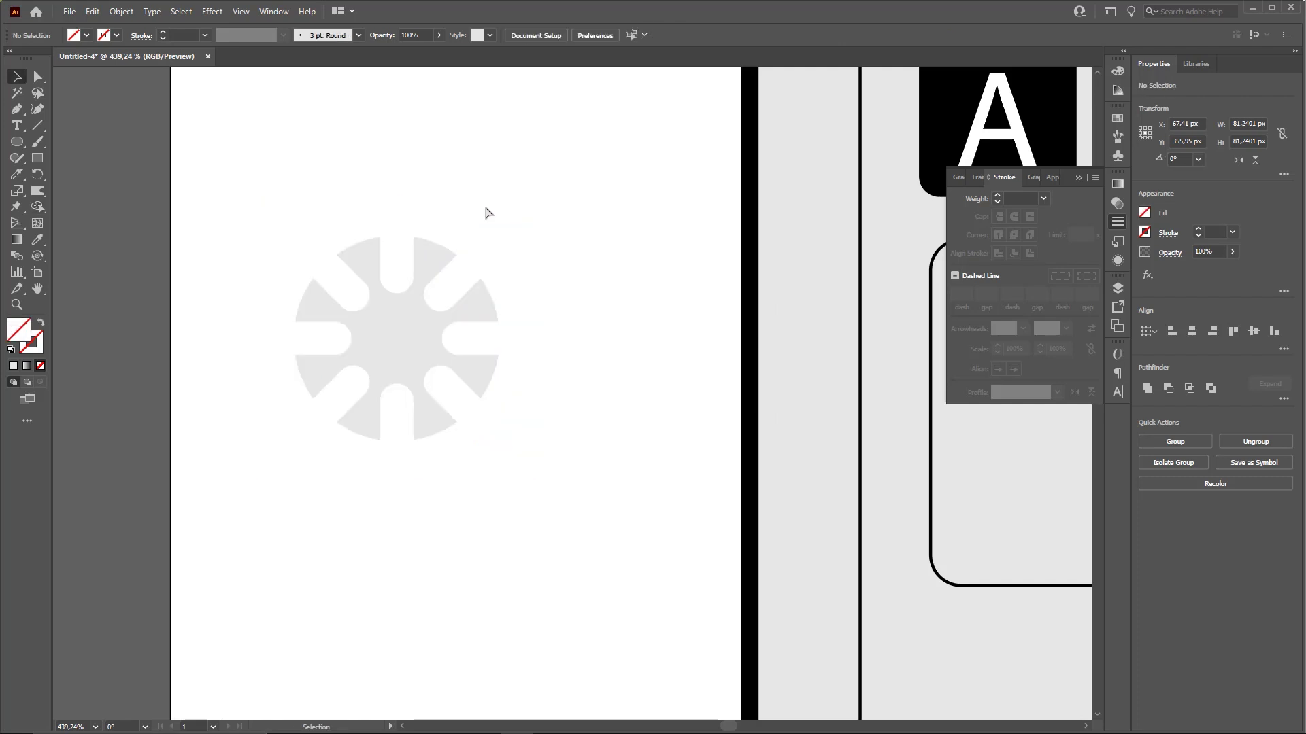
pyautogui.click(403, 297)
pyautogui.scroll(-4, 312, 290)
pyautogui.click(334, 281)
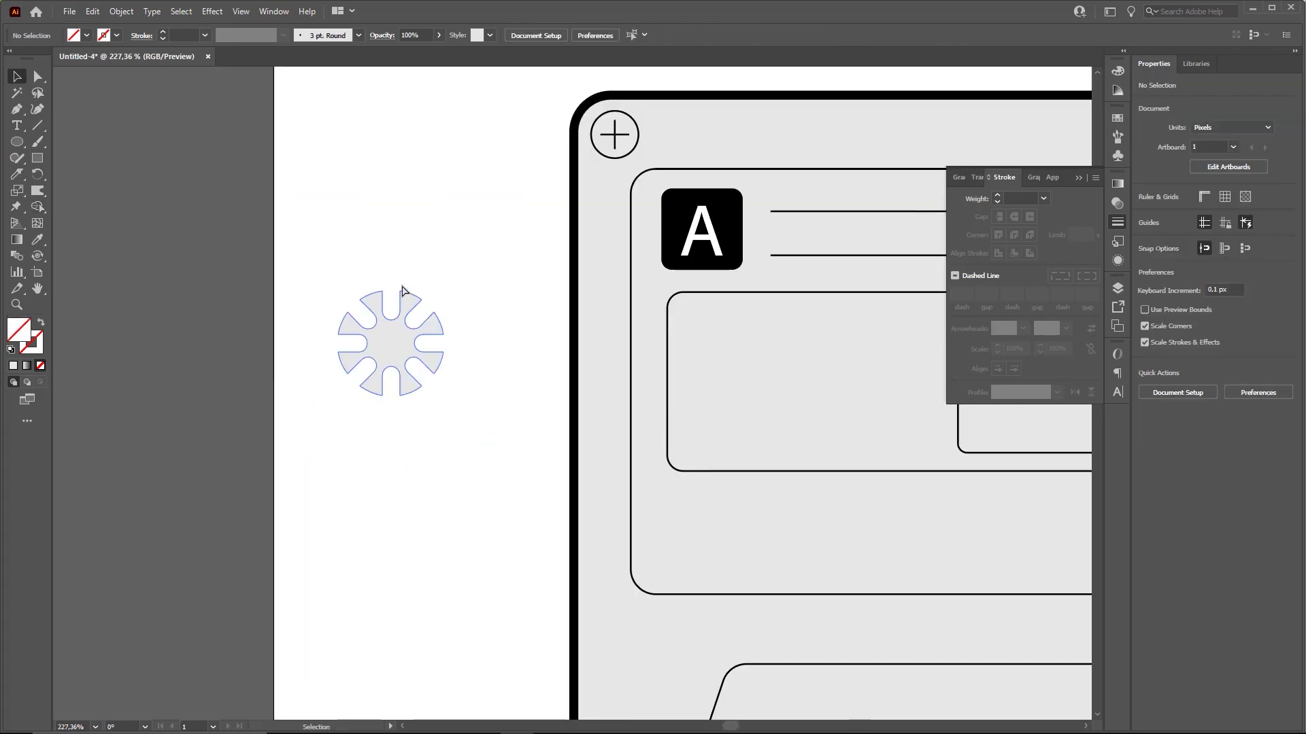
# Move the toothed ring and the grey centre shape apart outside the cassette, and delete the grey centre
pyautogui.moveTo(387, 323); pyautogui.dragTo(204, 213)
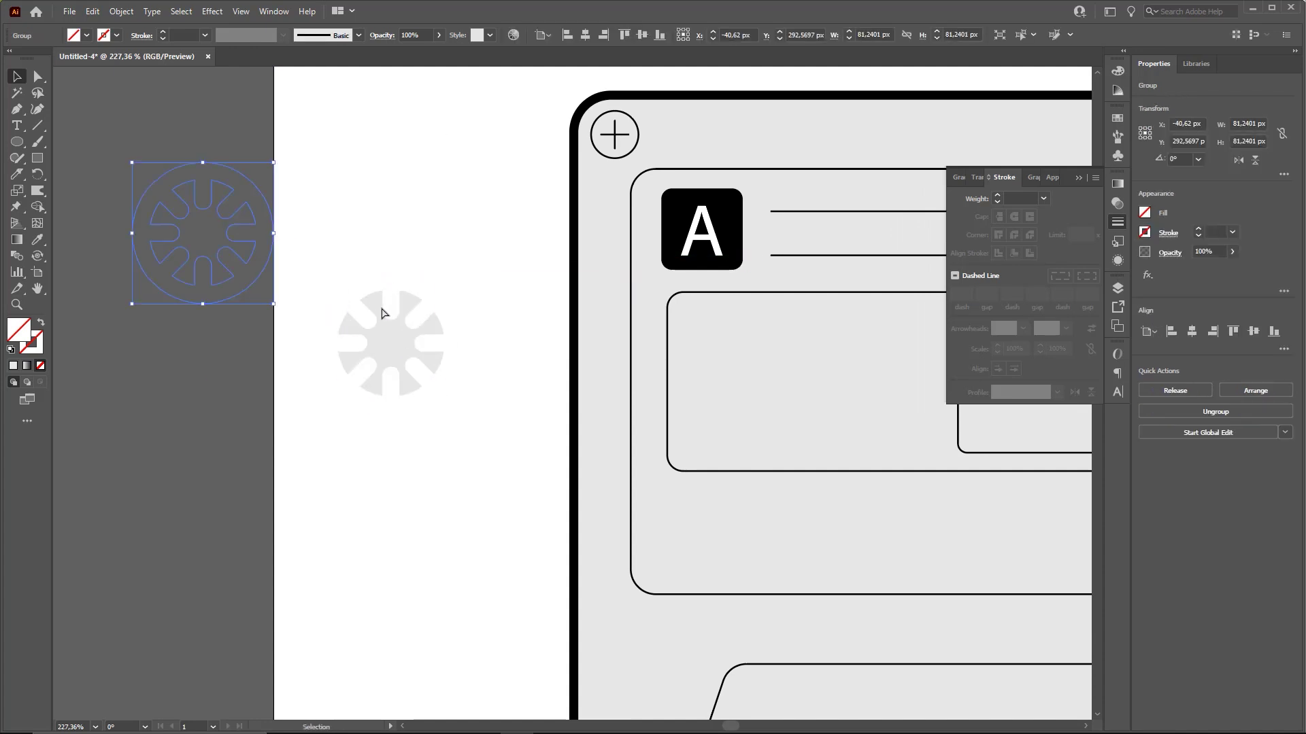
pyautogui.moveTo(386, 319); pyautogui.dragTo(159, 375)
pyautogui.moveTo(238, 256); pyautogui.dragTo(300, 252)
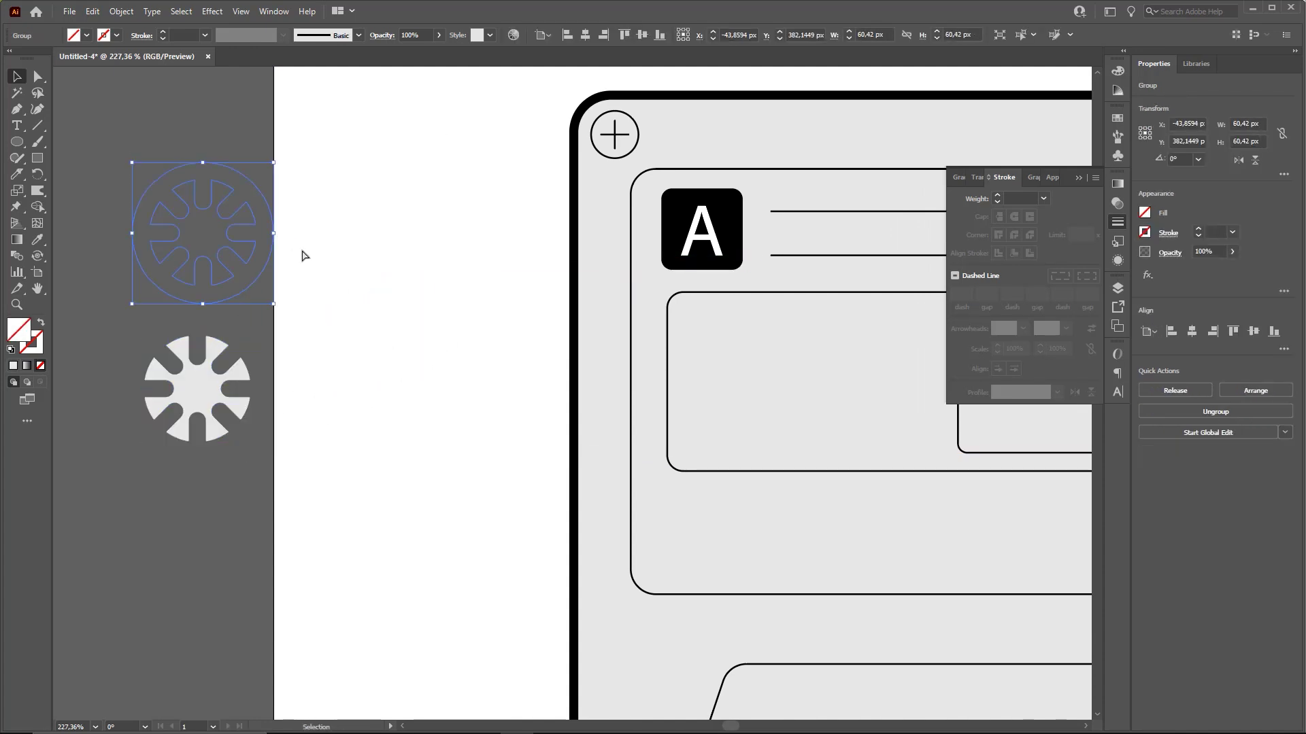
pyautogui.moveTo(215, 201)
pyautogui.mouseDown()
pyautogui.moveTo(272, 201)
pyautogui.moveTo(237, 203)
pyautogui.mouseUp()
pyautogui.press('ctrl')
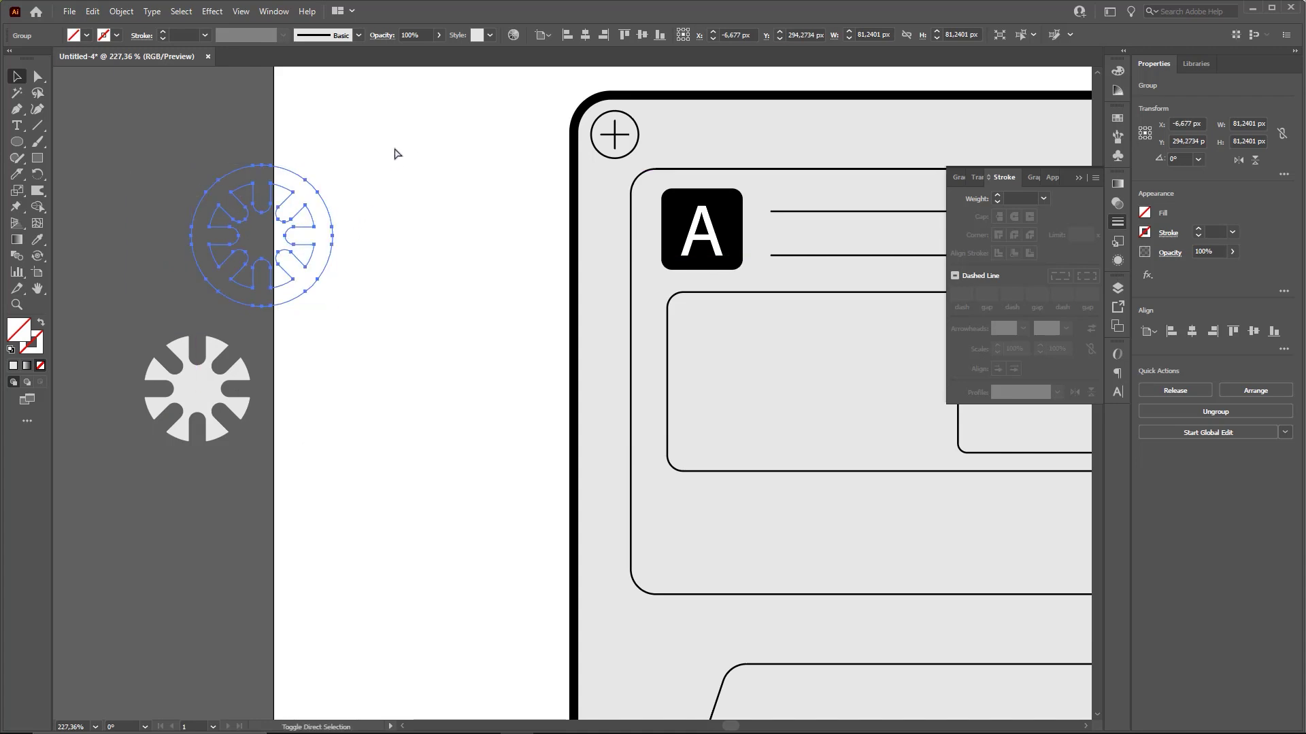
pyautogui.click(209, 378)
pyautogui.press('Delete')
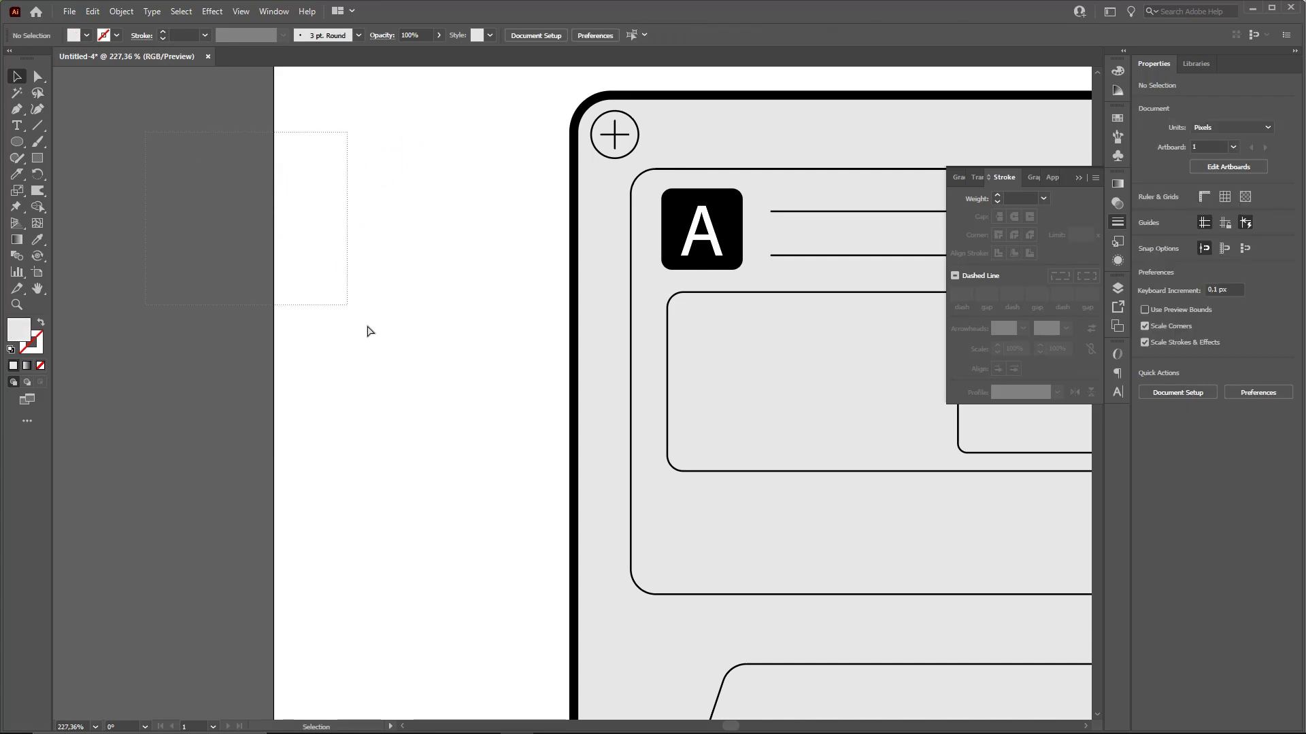
# Apply the cassette label rectangle's grey fill and 0.8 pt black stroke to the toothed ring with the Eyedropper
pyautogui.click(299, 217)
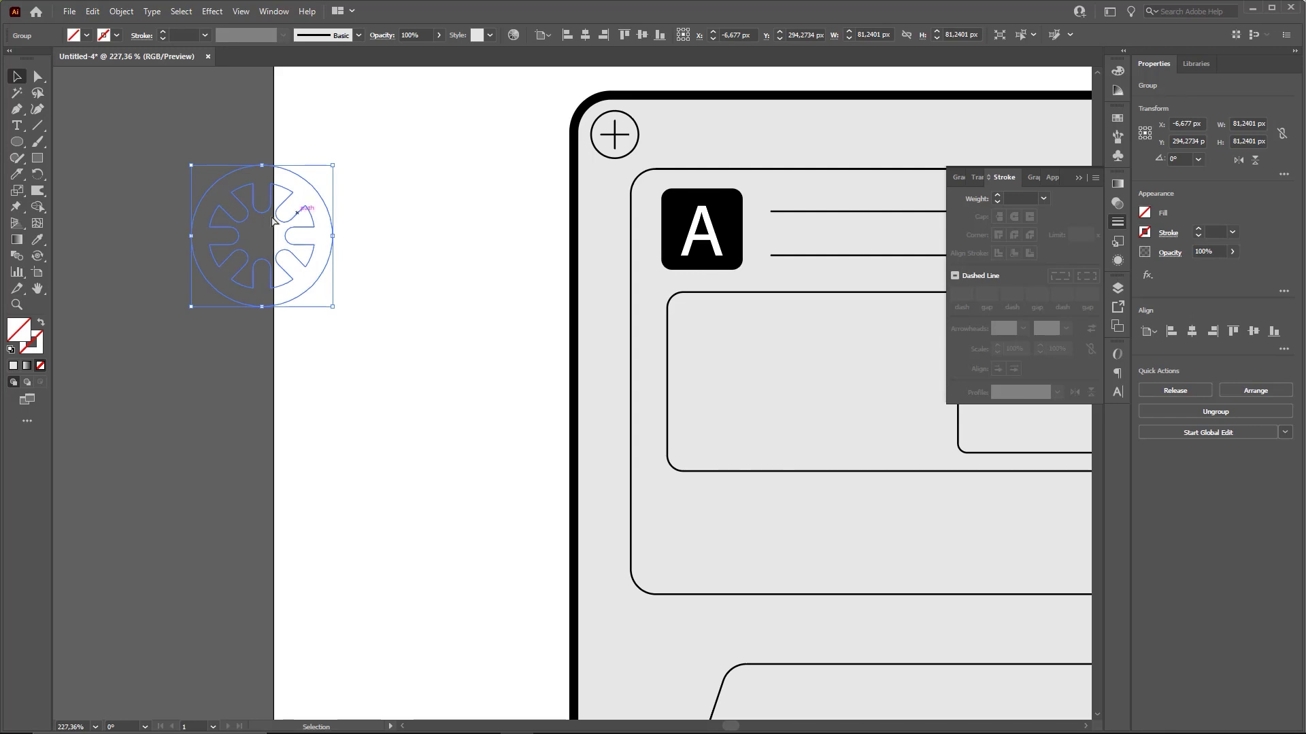
pyautogui.press('ctrl')
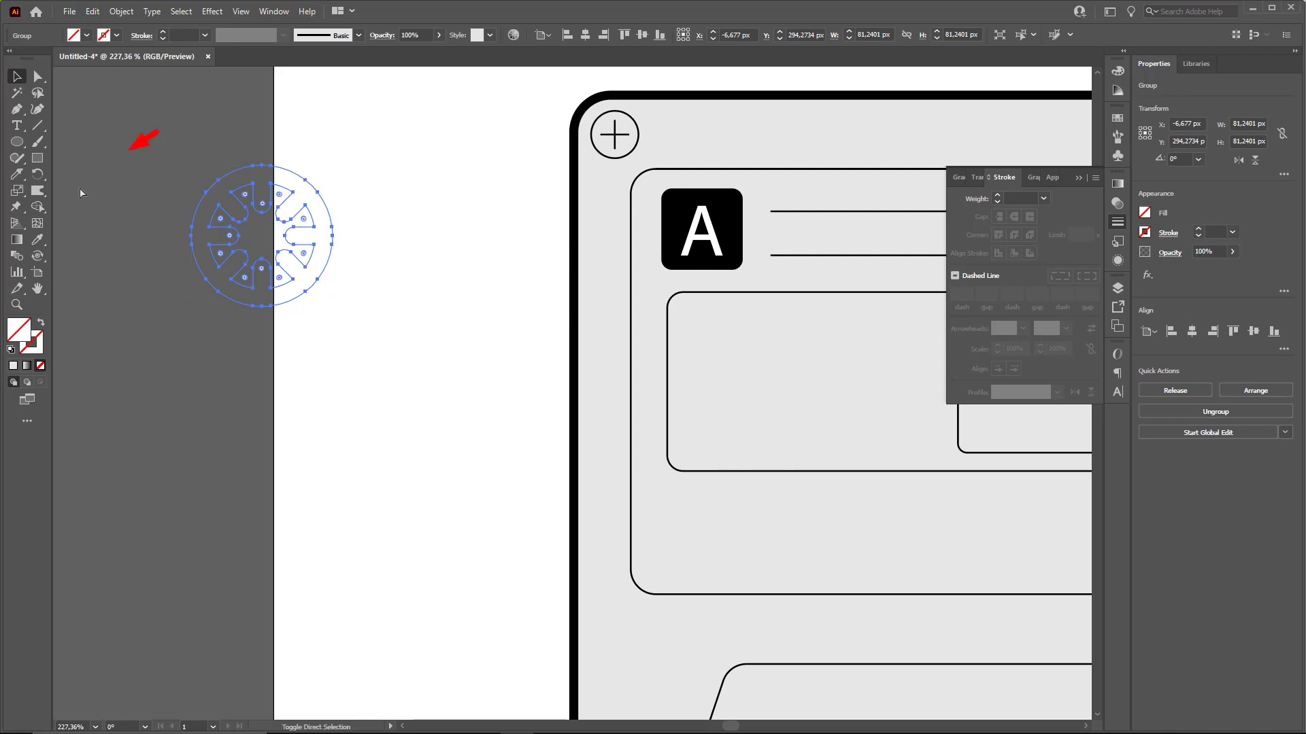
pyautogui.click(41, 237)
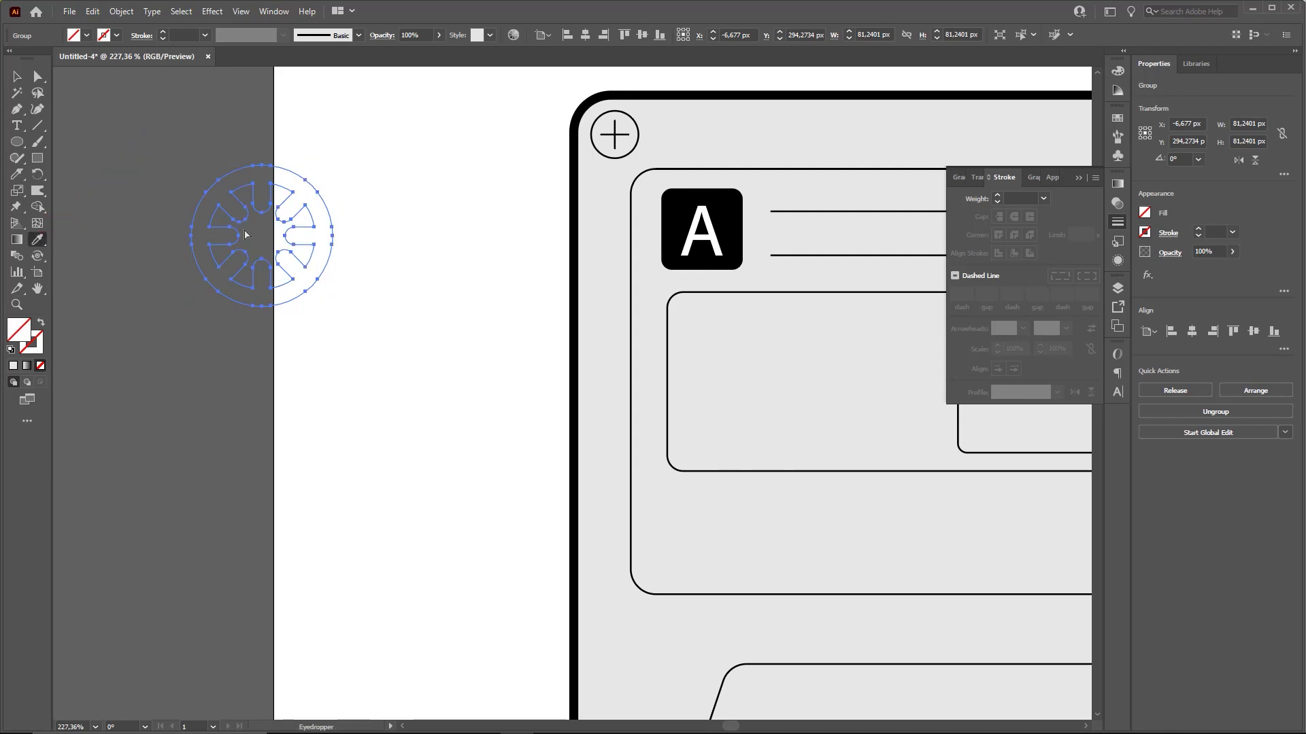
pyautogui.click(727, 293)
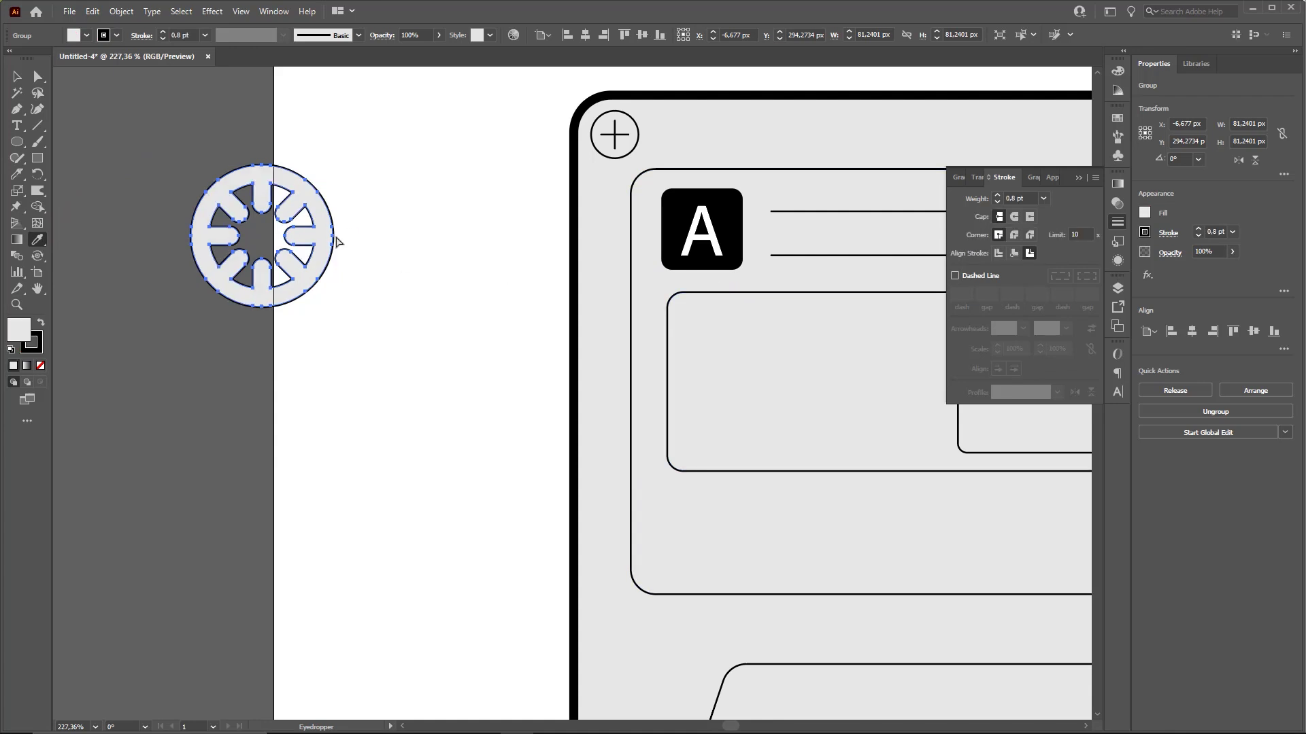
# Move the toothed reel into the cassette's inner label rectangle, left of the central window
pyautogui.press('v')
pyautogui.moveTo(297, 236); pyautogui.dragTo(823, 368)
pyautogui.press('space')
pyautogui.moveTo(822, 367); pyautogui.dragTo(474, 341)
pyautogui.moveTo(530, 301); pyautogui.dragTo(458, 314)
pyautogui.hotkey('ctrl', 'z')
pyautogui.scroll(-4, 151, 329)
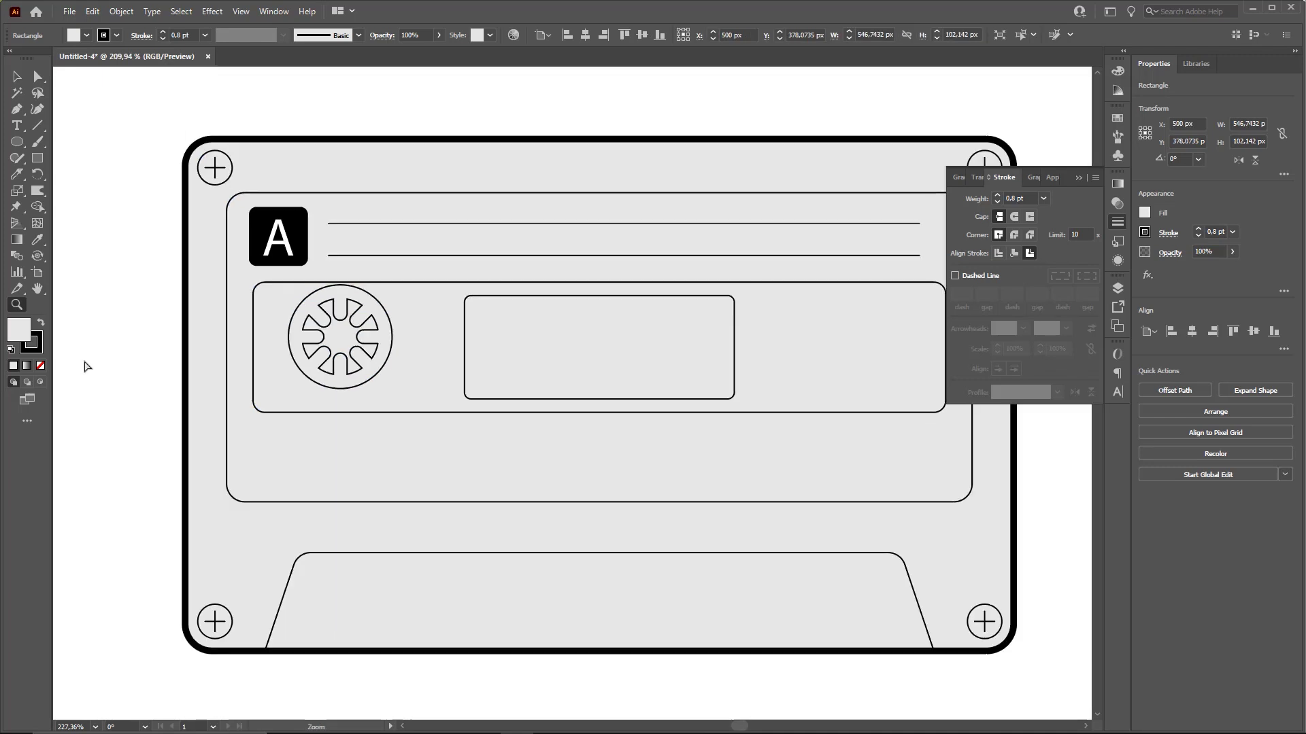
pyautogui.click(85, 368)
# Scale the reel down slightly and place a copy of it on the other side of the central window, level with the first
pyautogui.moveTo(357, 316); pyautogui.dragTo(779, 350)
pyautogui.click(423, 131)
pyautogui.scroll(-3, 760, 381)
pyautogui.click(961, 425)
pyautogui.moveTo(871, 392); pyautogui.dragTo(760, 389)
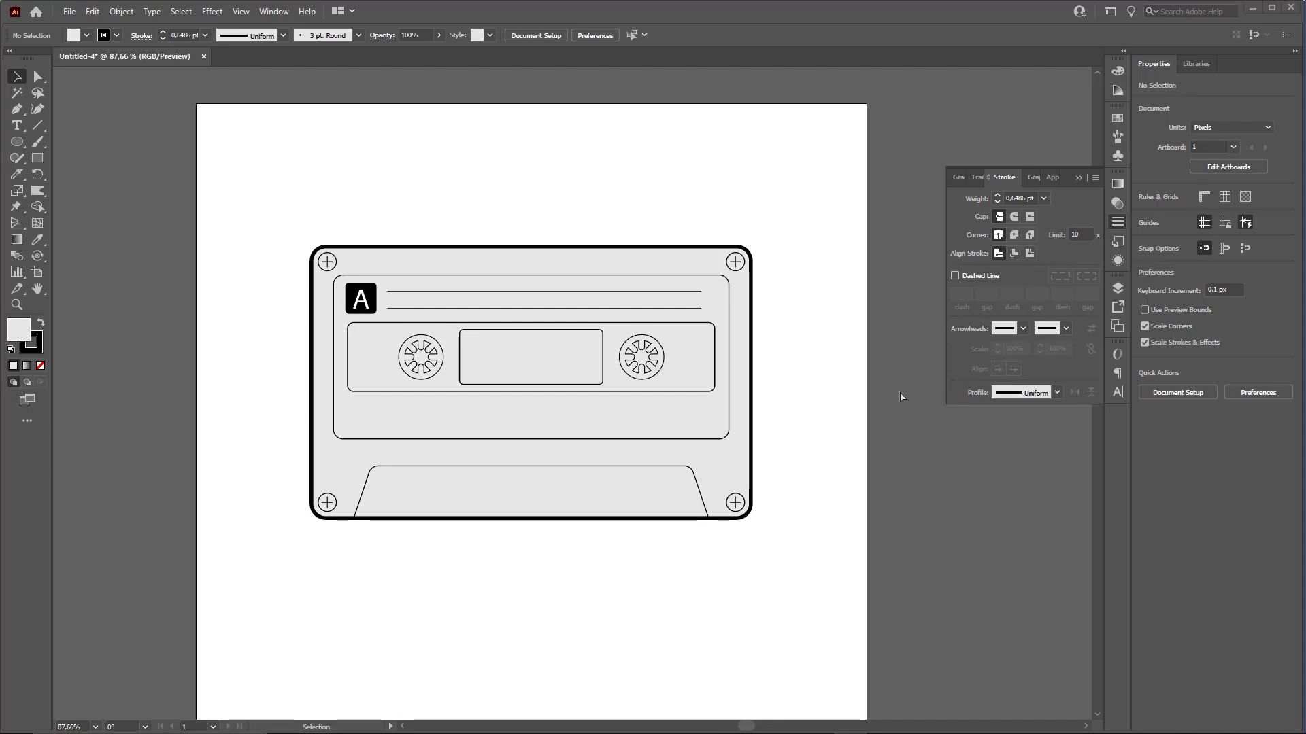
# Draw a circle about 262 px in diameter over the cassette's right-hand reel with the Ellipse tool
pyautogui.scroll(-2, 699, 361)
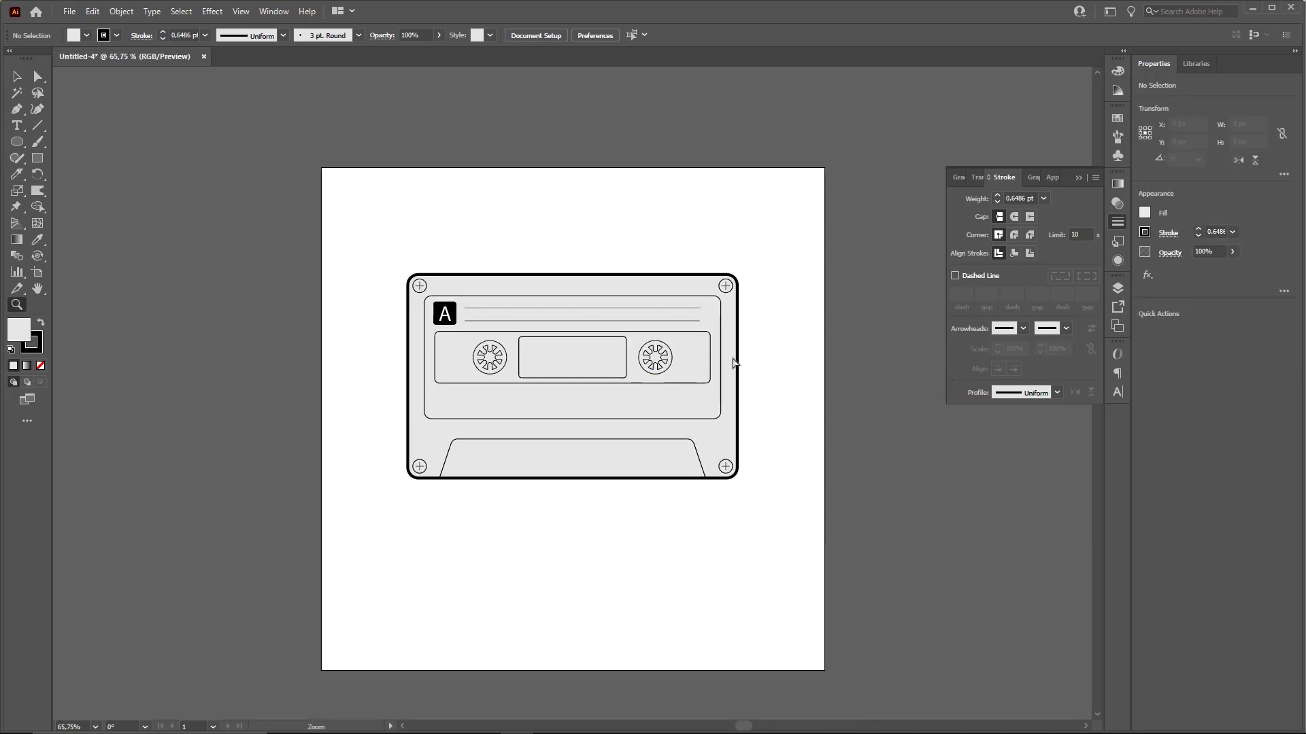
pyautogui.press('v')
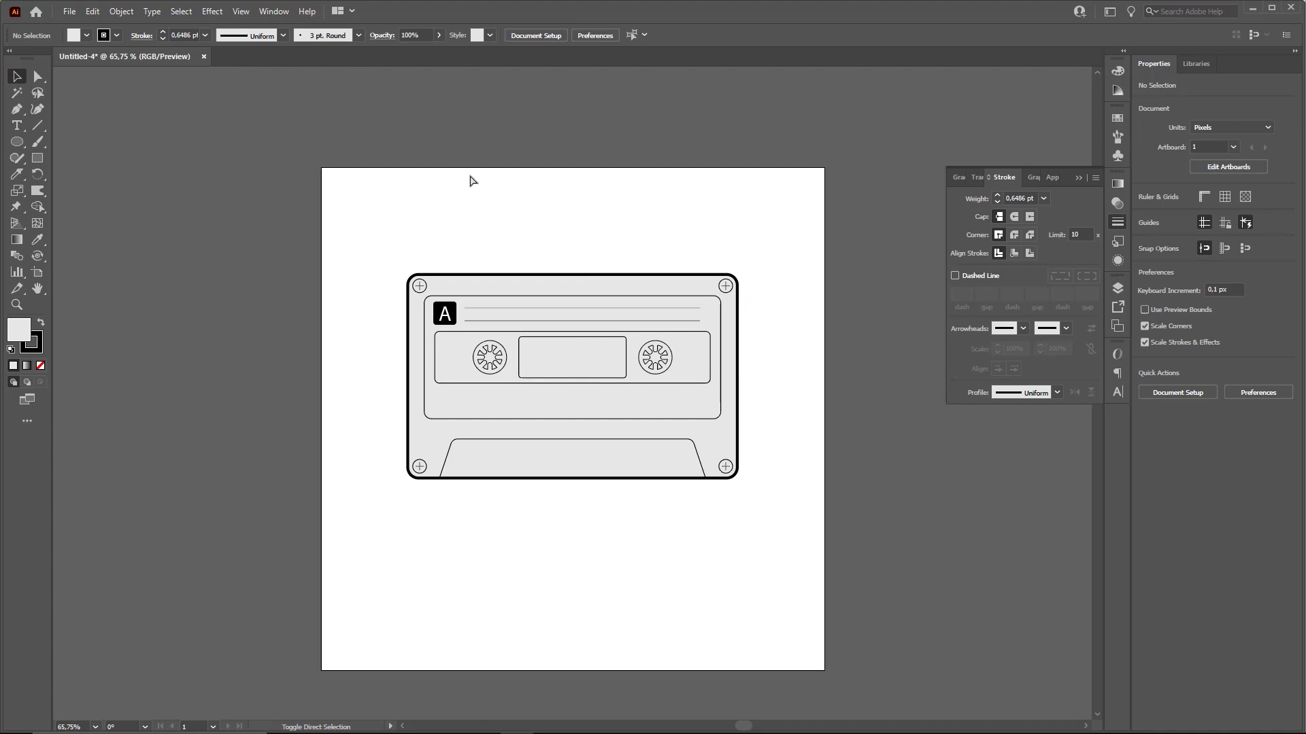
pyautogui.click(18, 143)
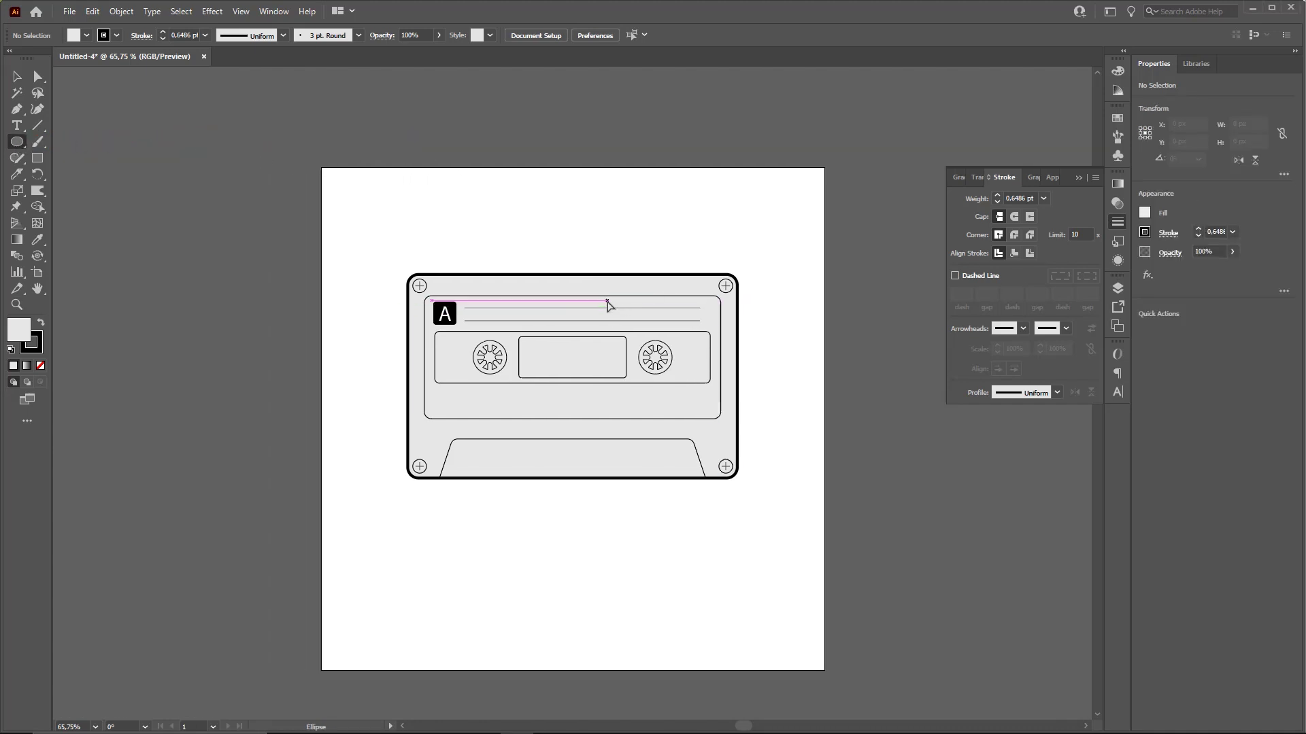
pyautogui.moveTo(605, 300); pyautogui.dragTo(737, 408)
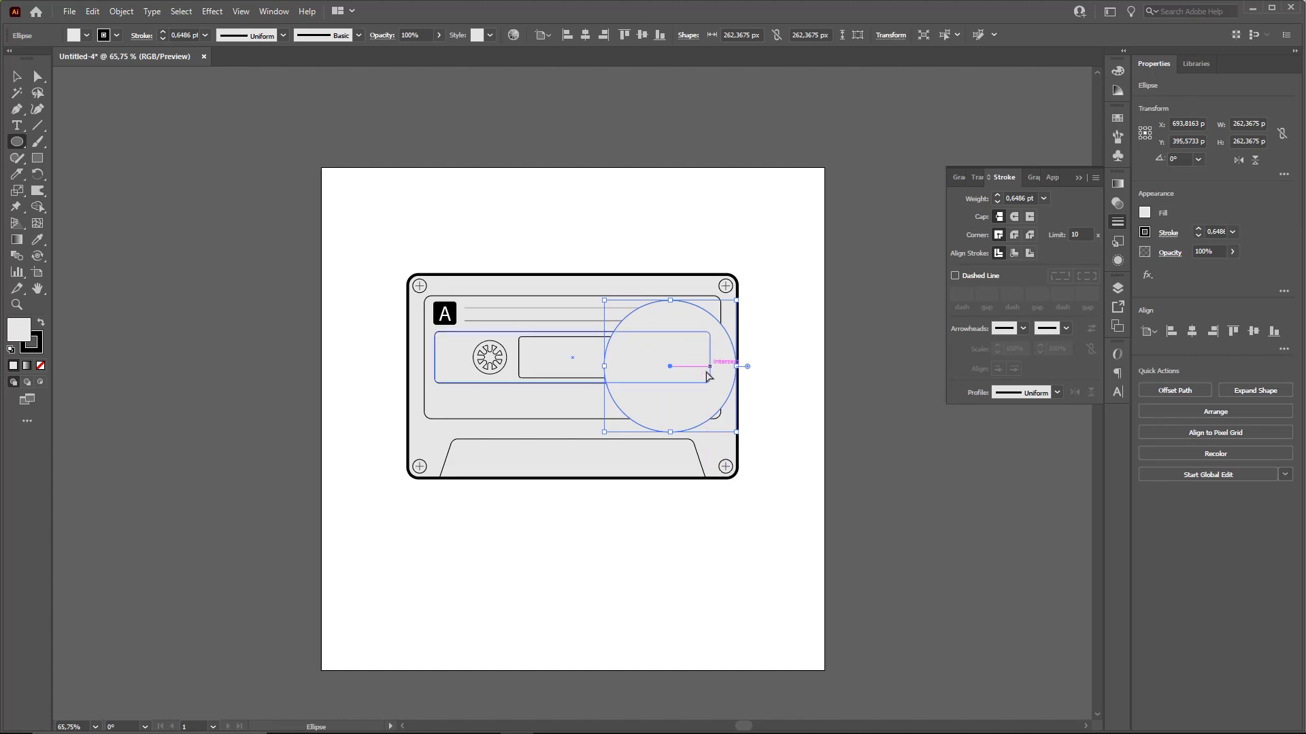
pyautogui.press('z')
pyautogui.moveTo(674, 380); pyautogui.dragTo(695, 360)
pyautogui.press('v')
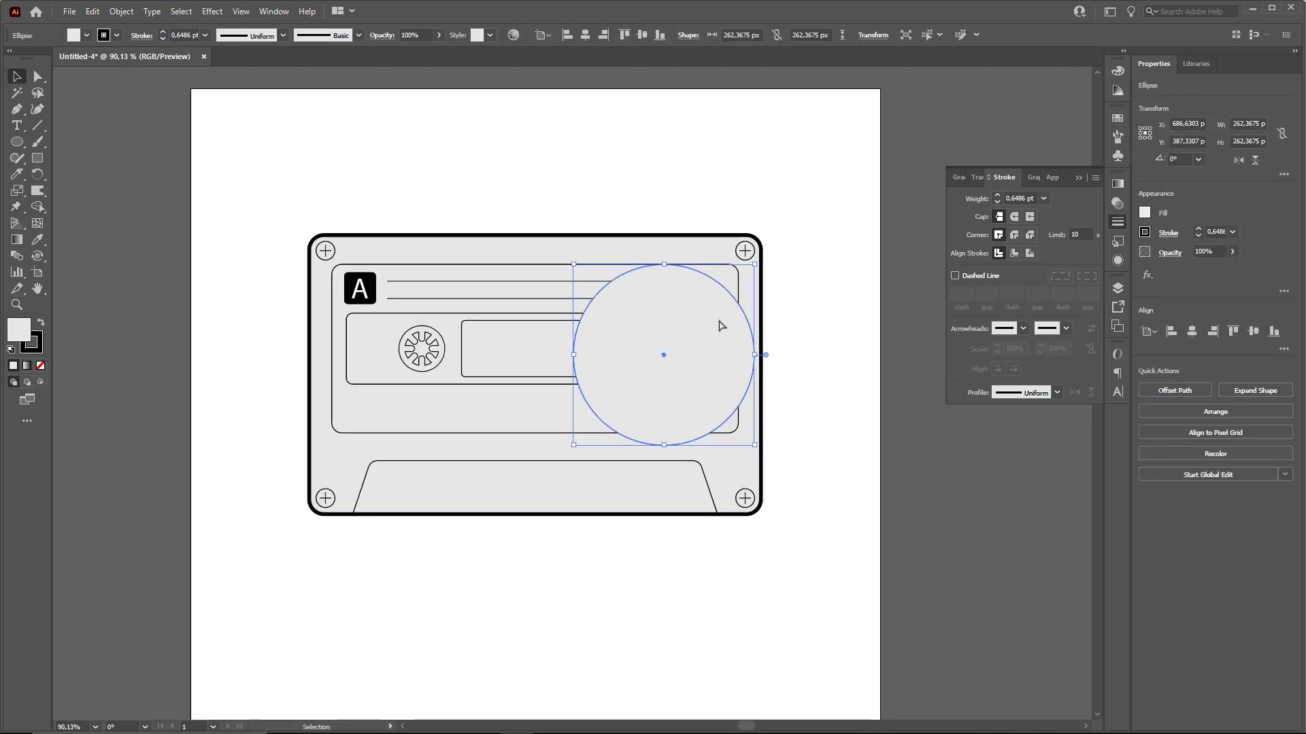
# Switch the artwork to Outline view and move the large circle so it is roughly concentric with the right-hand reel
pyautogui.press('ctrl')
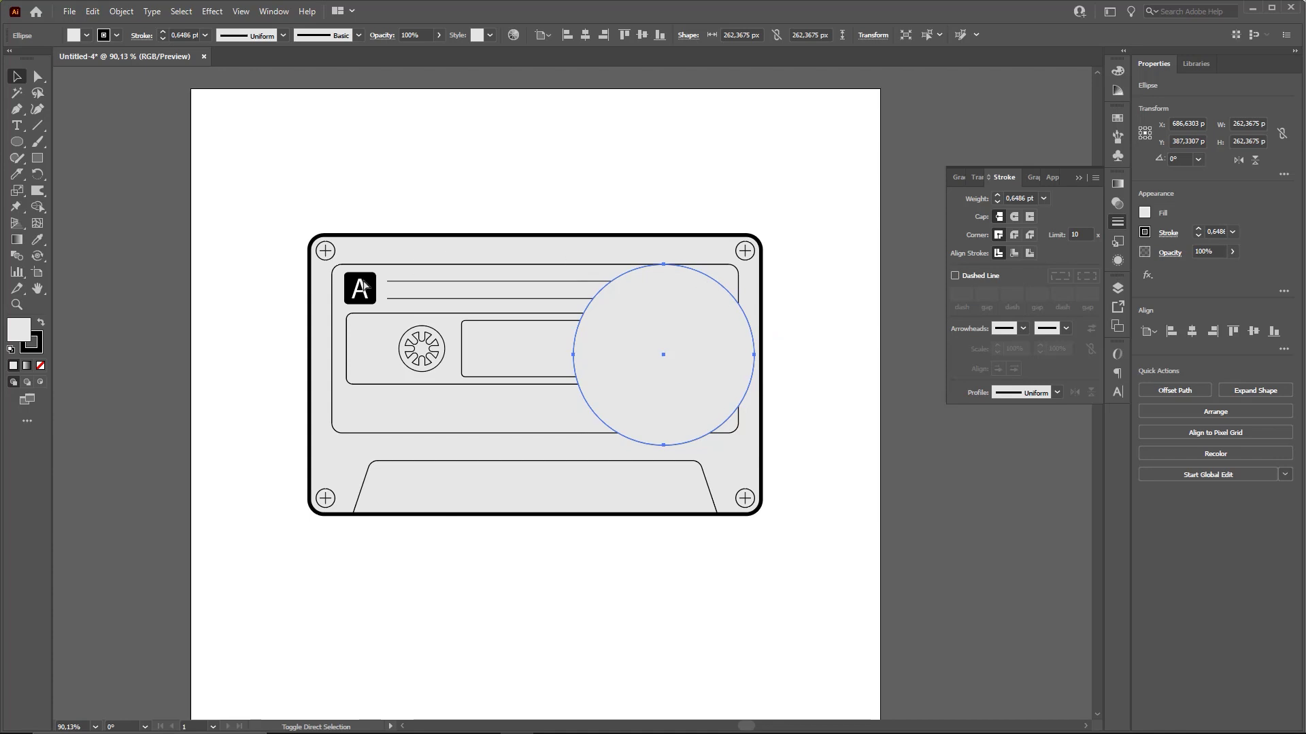
pyautogui.click(244, 12)
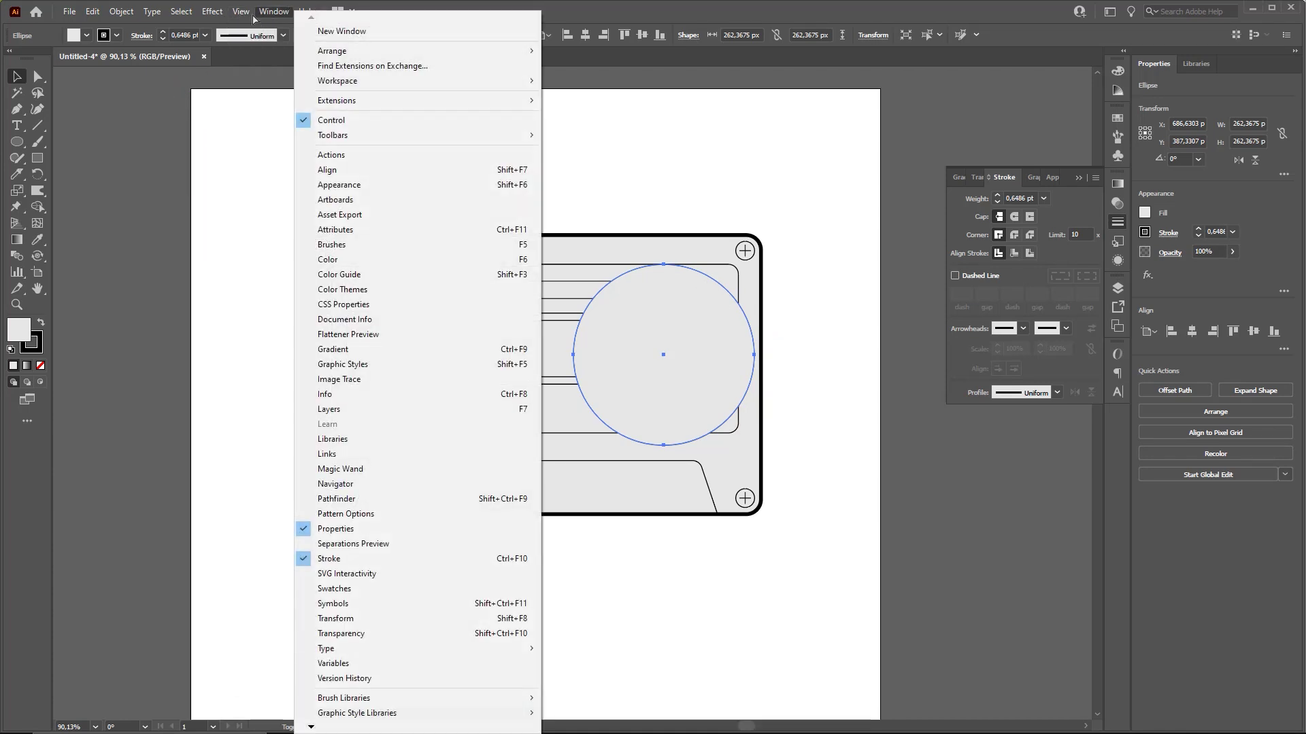
pyautogui.click(265, 42)
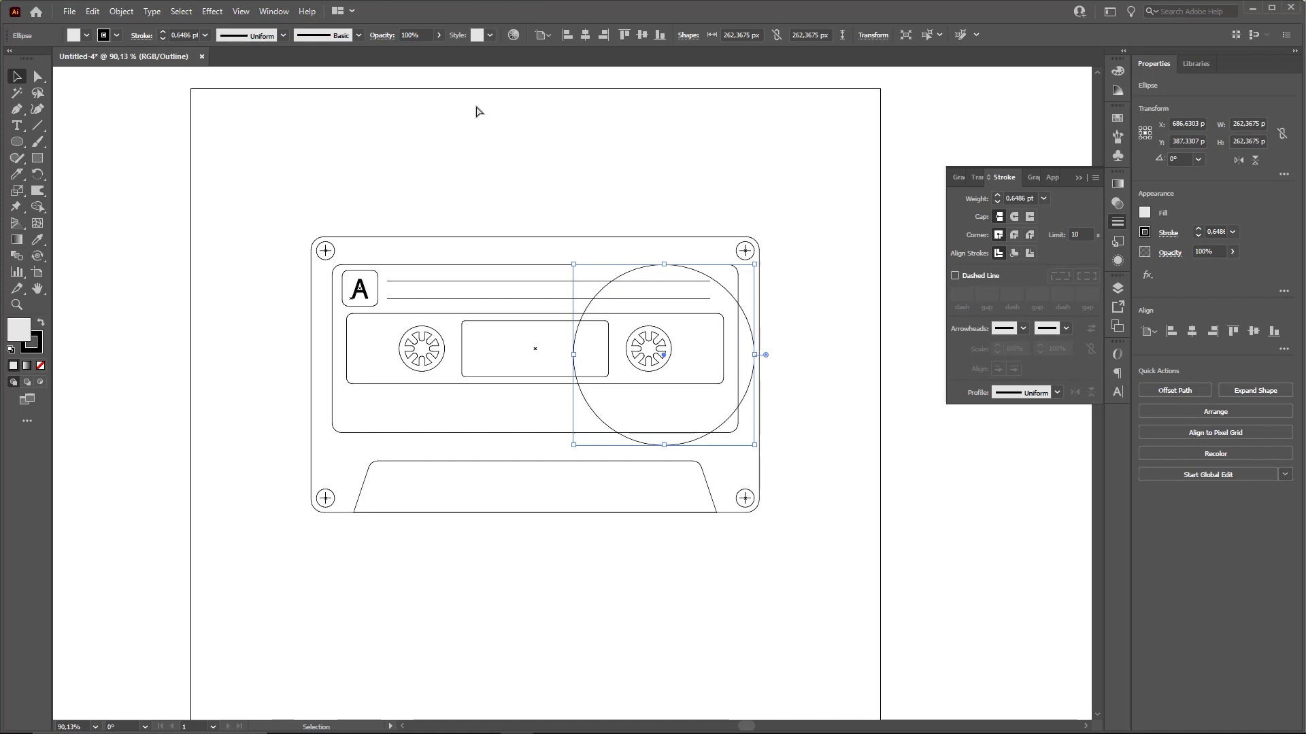
pyautogui.click(855, 229)
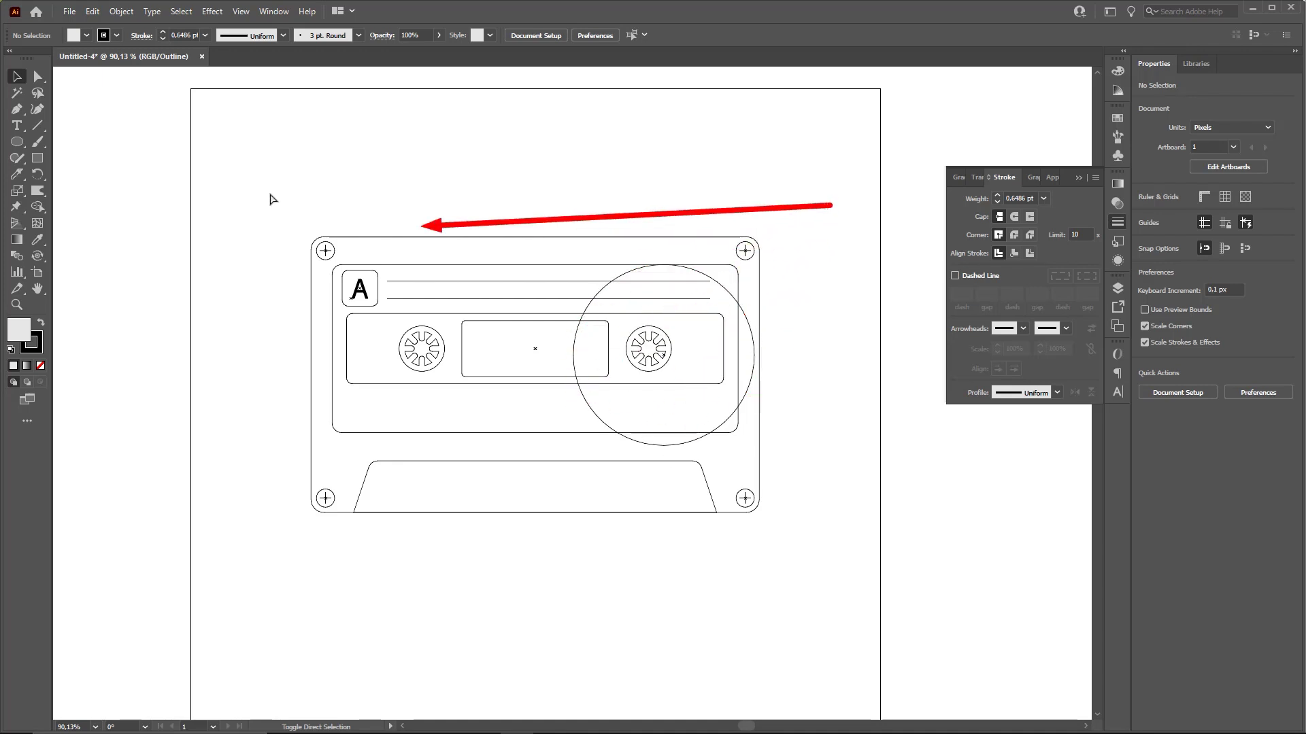
pyautogui.moveTo(725, 294); pyautogui.dragTo(712, 289)
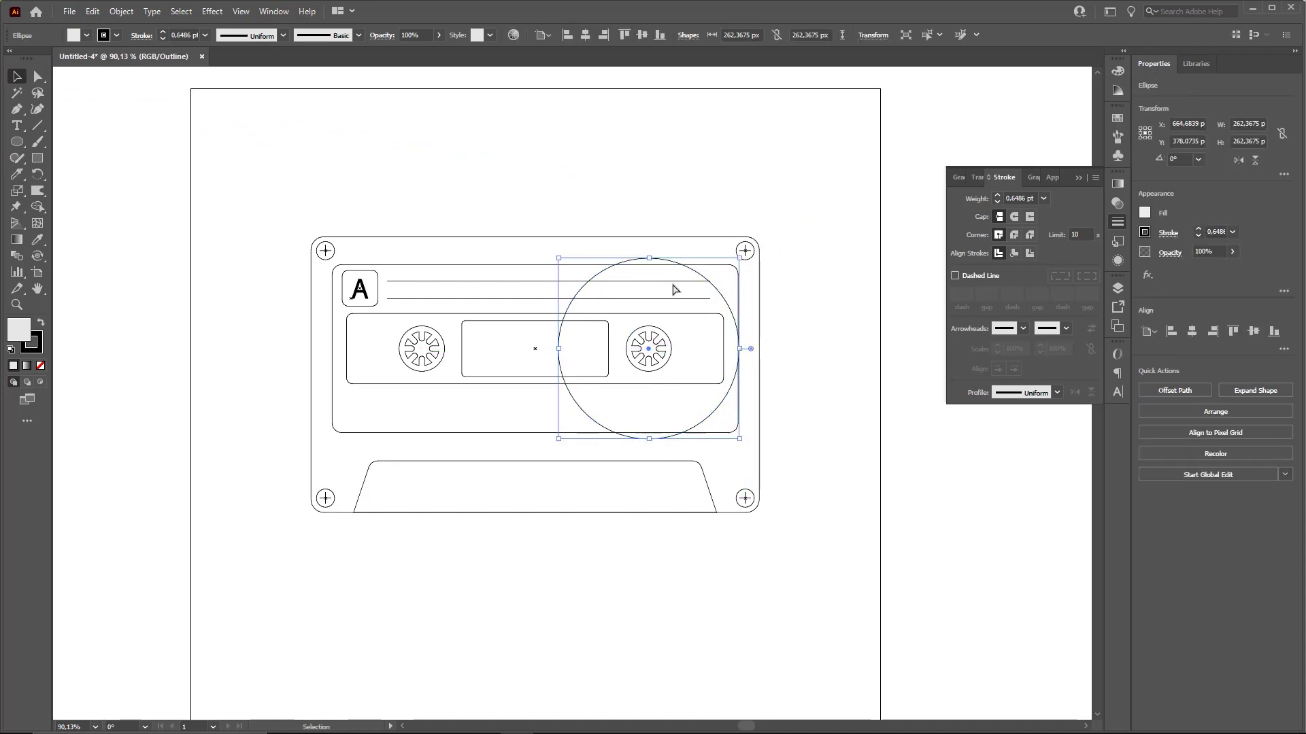
pyautogui.press('a')
pyautogui.moveTo(671, 352); pyautogui.dragTo(737, 377)
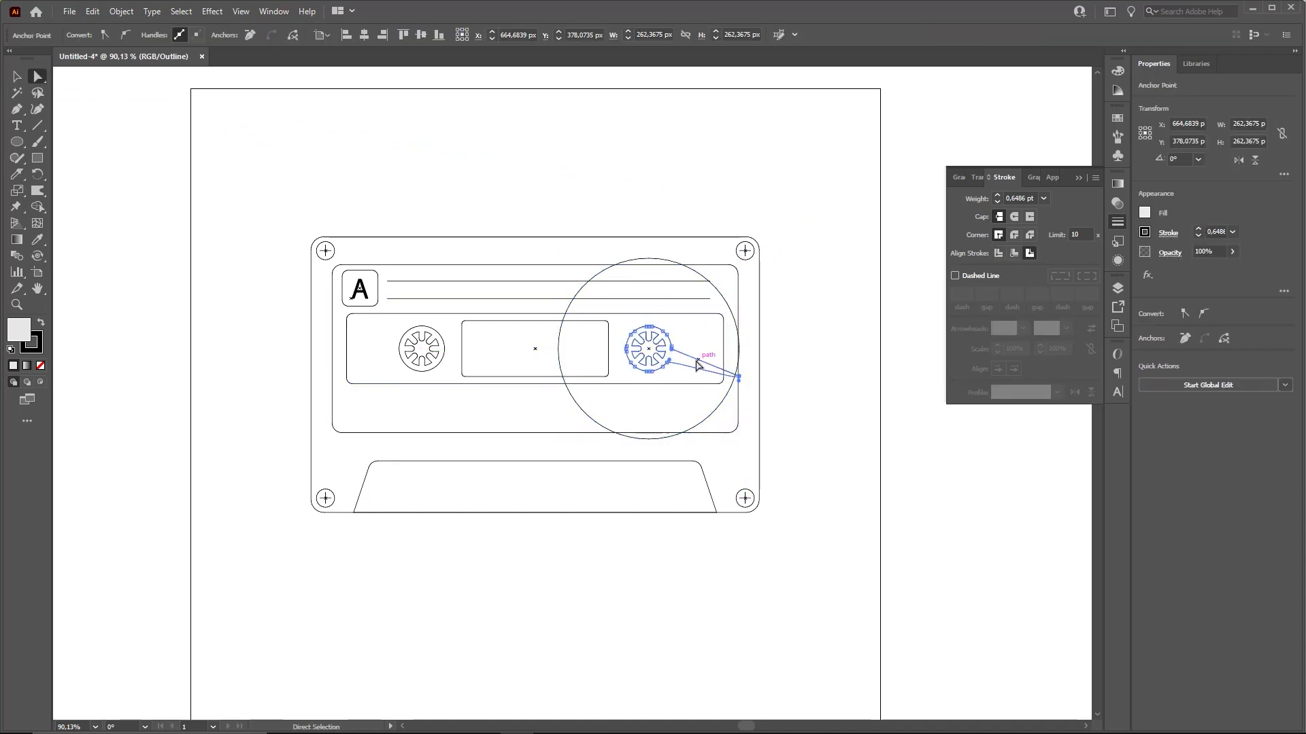
pyautogui.hotkey('ctrl', 'z')
pyautogui.press('v')
# Nudge the large circle horizontally to bring its centre onto the right-hand reel's centre
pyautogui.scroll(4, 648, 346)
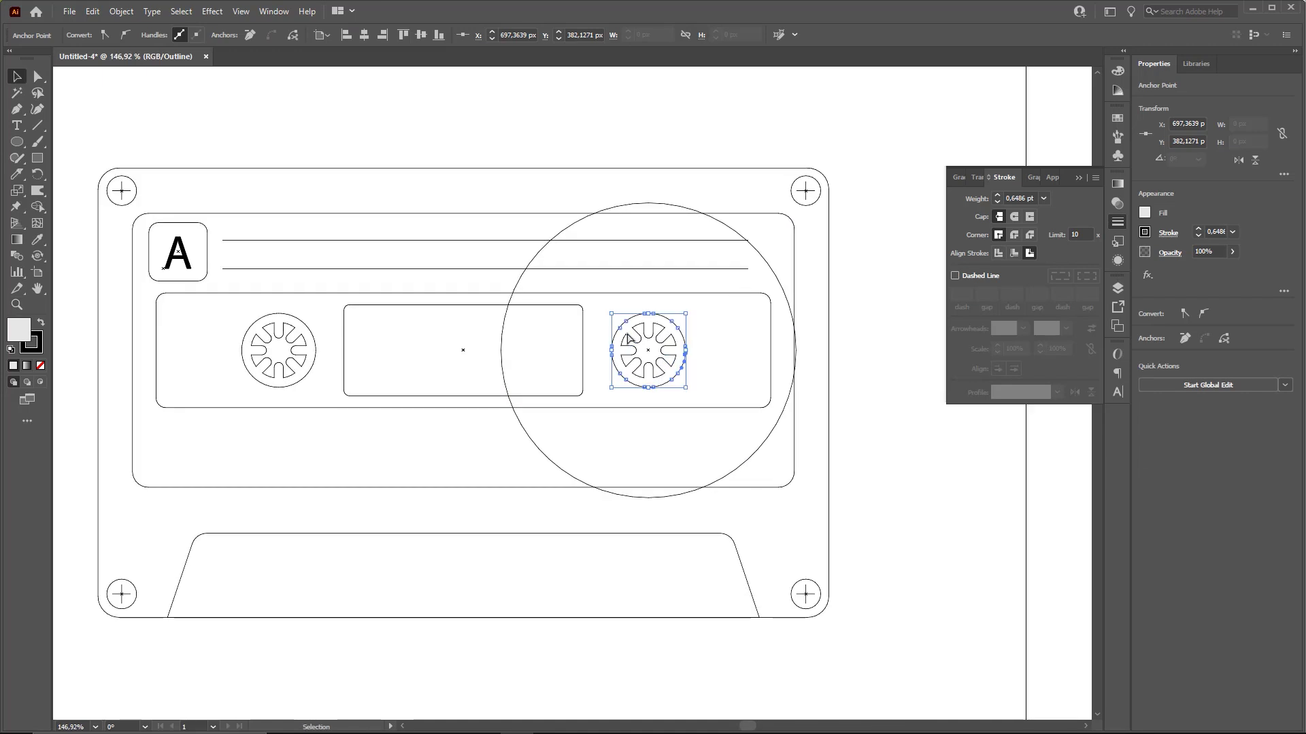
pyautogui.click(760, 256)
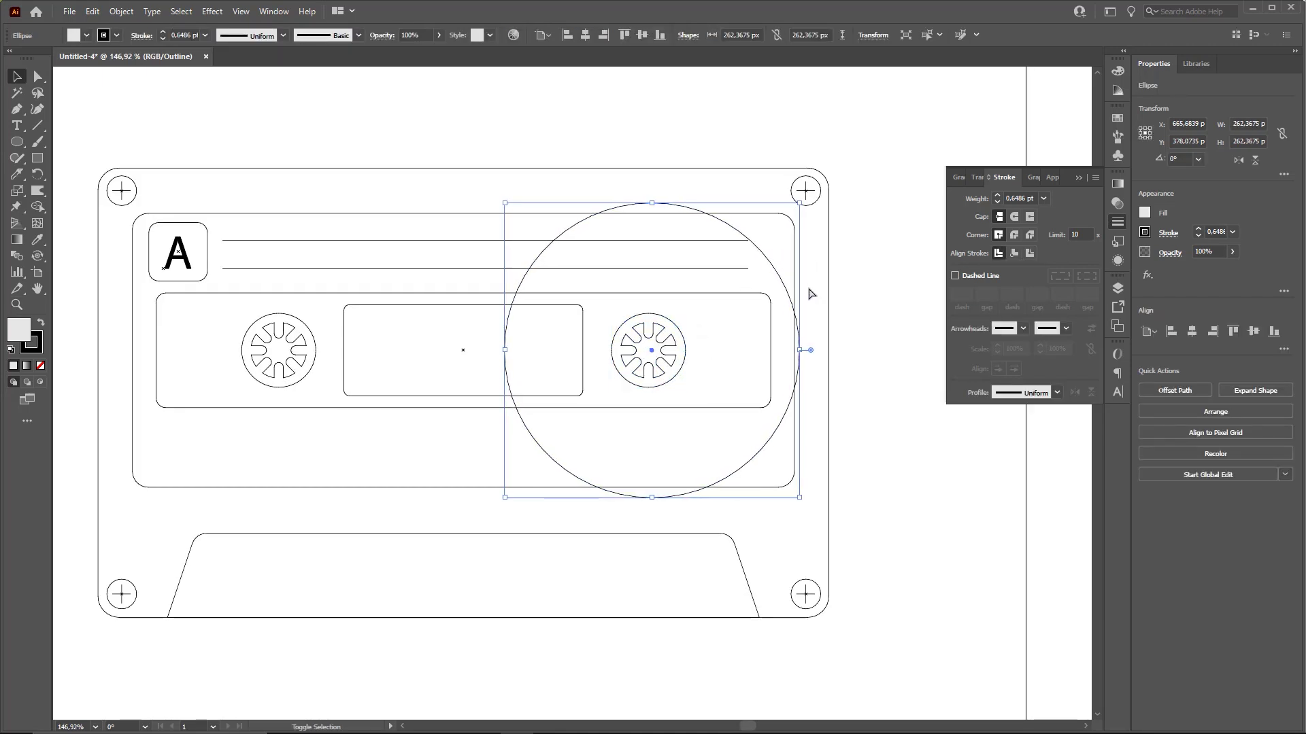
pyautogui.press('Left')
pyautogui.press('Left')
pyautogui.press('Left')
pyautogui.press('Left')
pyautogui.press('Left')
pyautogui.press('Right')
pyautogui.press('Right')
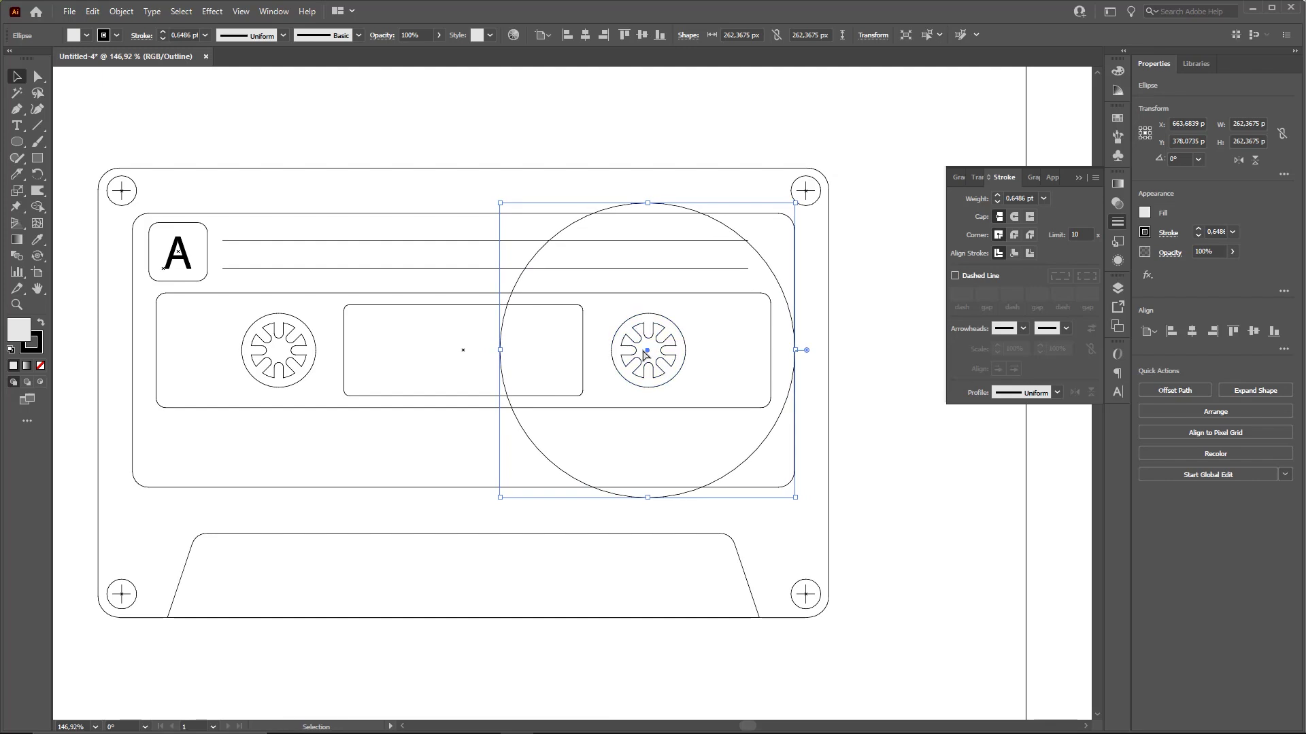
# Undo the recent nudges of the large circle
pyautogui.hotkey('ctrl', 'z')
pyautogui.hotkey('ctrl', 'z')
pyautogui.hotkey('ctrl', 'z')
pyautogui.hotkey('ctrl', 'z')
pyautogui.hotkey('ctrl', 'z')
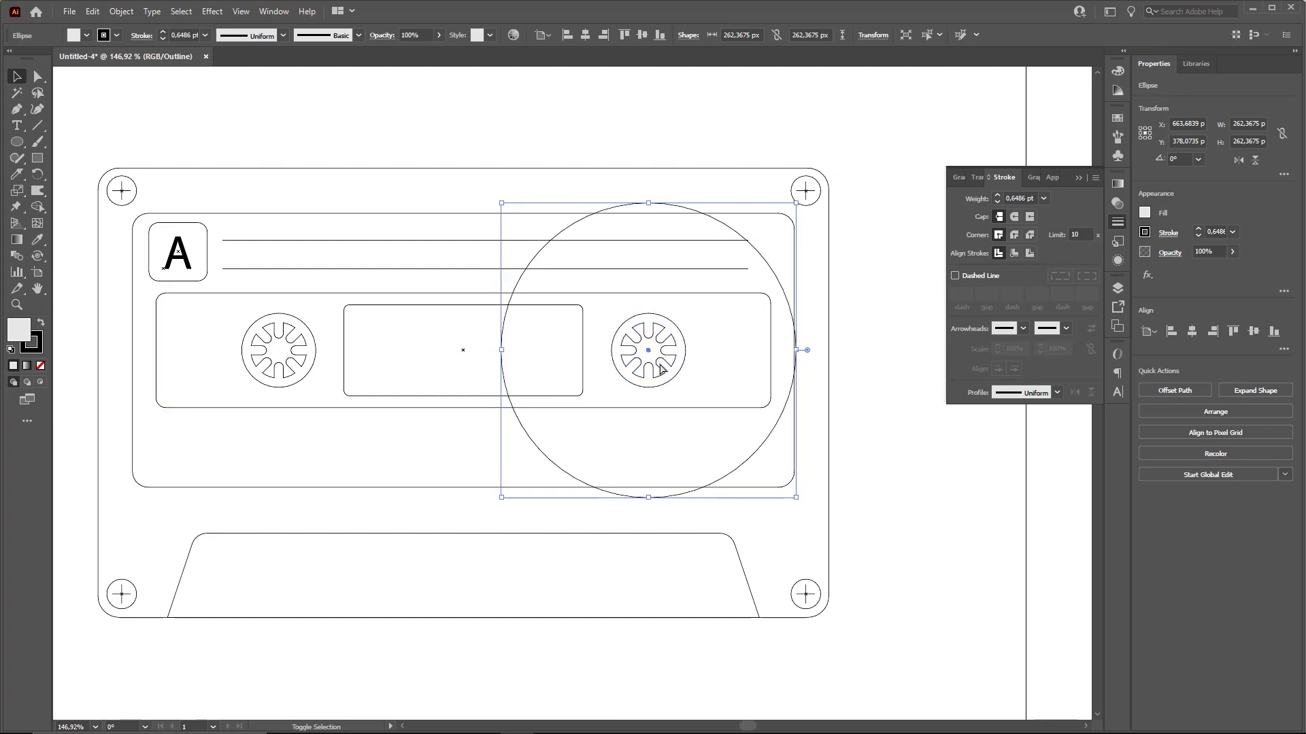
pyautogui.hotkey('ctrl', 'z')
pyautogui.hotkey('ctrl', 'z')
pyautogui.hotkey('ctrl', 'z')
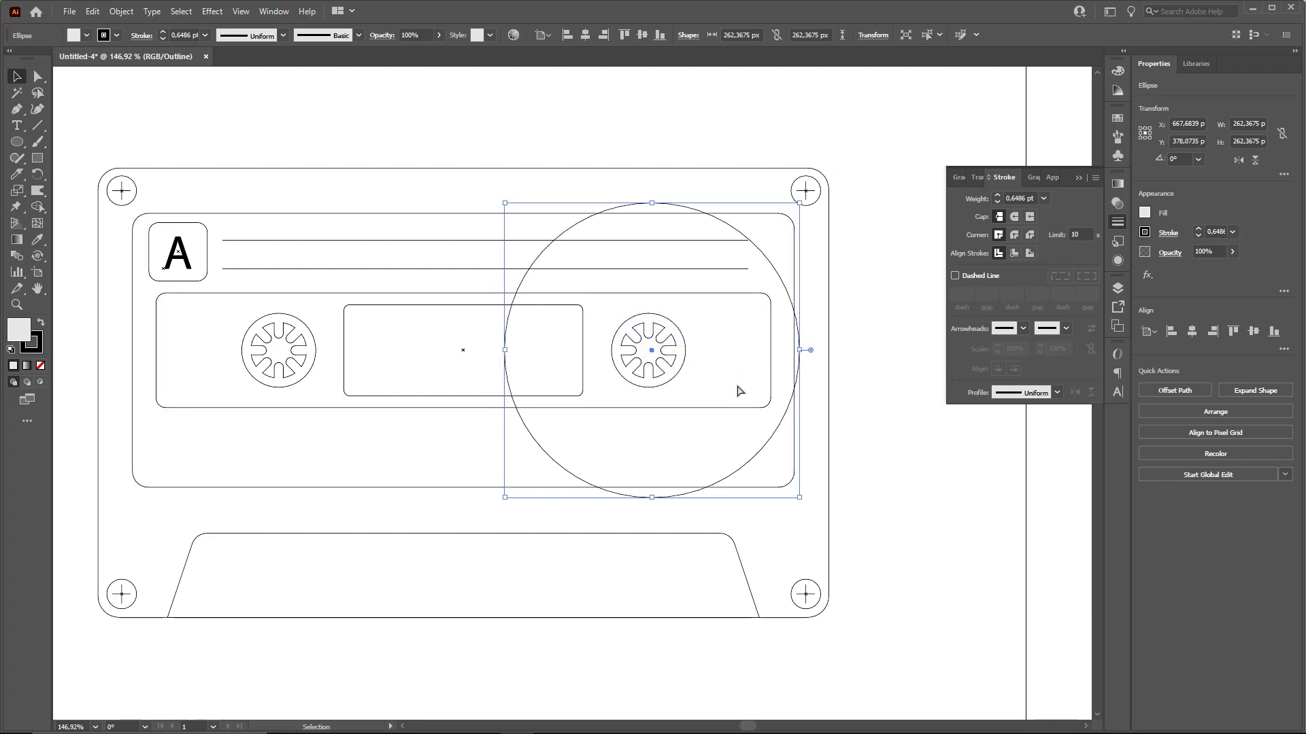
# Redo the undone nudges and shift the large circle slightly right, centring it on the reel at about X 664.88 px
pyautogui.hotkey('ctrl', 'shift', 'z')
pyautogui.hotkey('ctrl', 'shift', 'z')
pyautogui.hotkey('ctrl', 'shift', 'z')
pyautogui.hotkey('ctrl', 'shift', 'z')
pyautogui.hotkey('ctrl', 'shift', 'z')
pyautogui.hotkey('ctrl', 'shift', 'z')
pyautogui.press('Right')
pyautogui.press('Right')
pyautogui.press('Right')
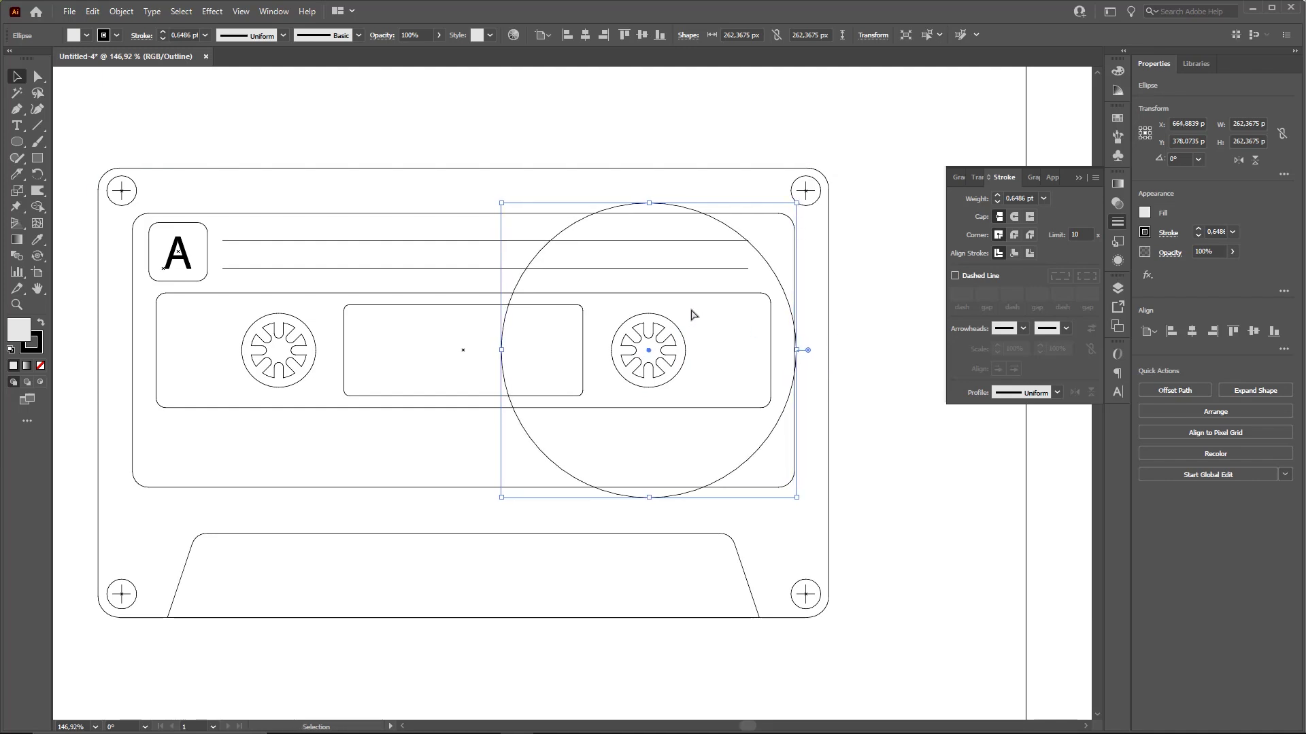
# Scale the large circle down into two concentric copies, about 162 px and 149 px in diameter
pyautogui.hotkey('ctrl', '2')
pyautogui.moveTo(613, 152)
pyautogui.mouseDown()
pyautogui.moveTo(67, 178)
pyautogui.moveTo(26, 162)
pyautogui.moveTo(28, 194)
pyautogui.mouseUp()
pyautogui.click(18, 191)
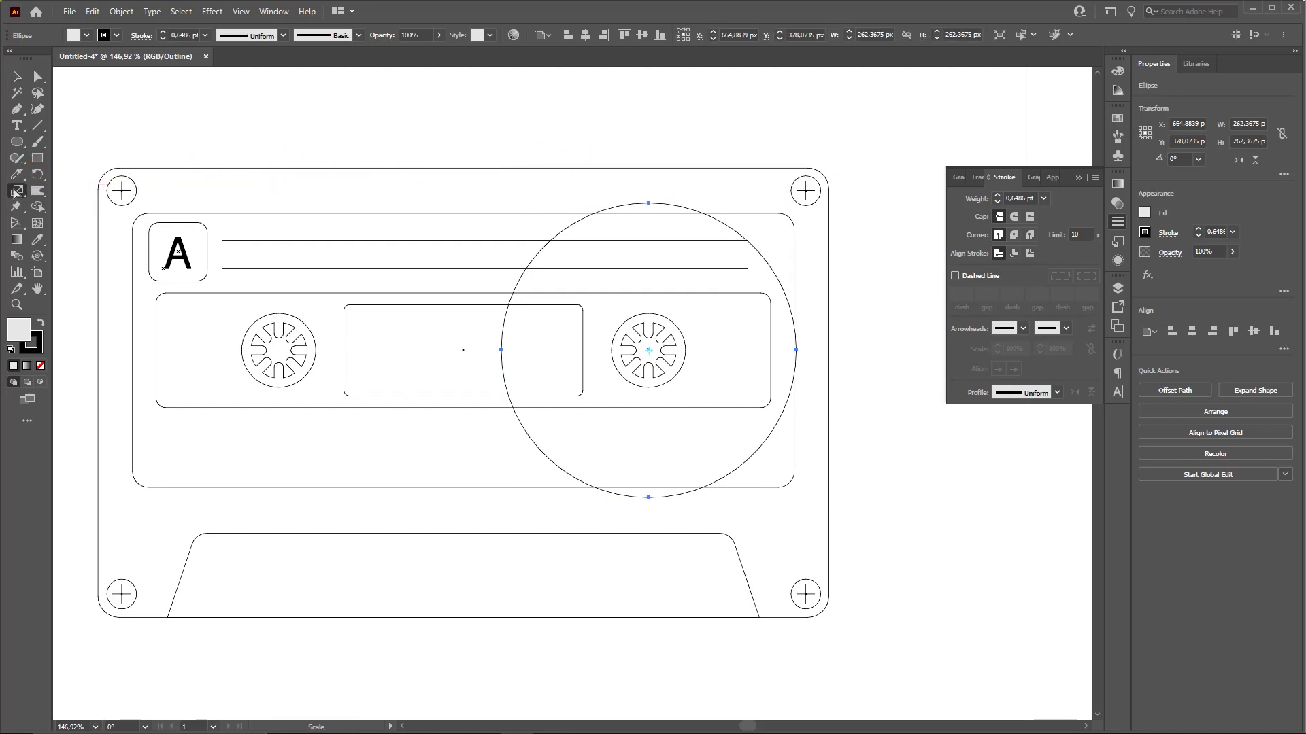
pyautogui.moveTo(861, 166); pyautogui.dragTo(795, 219)
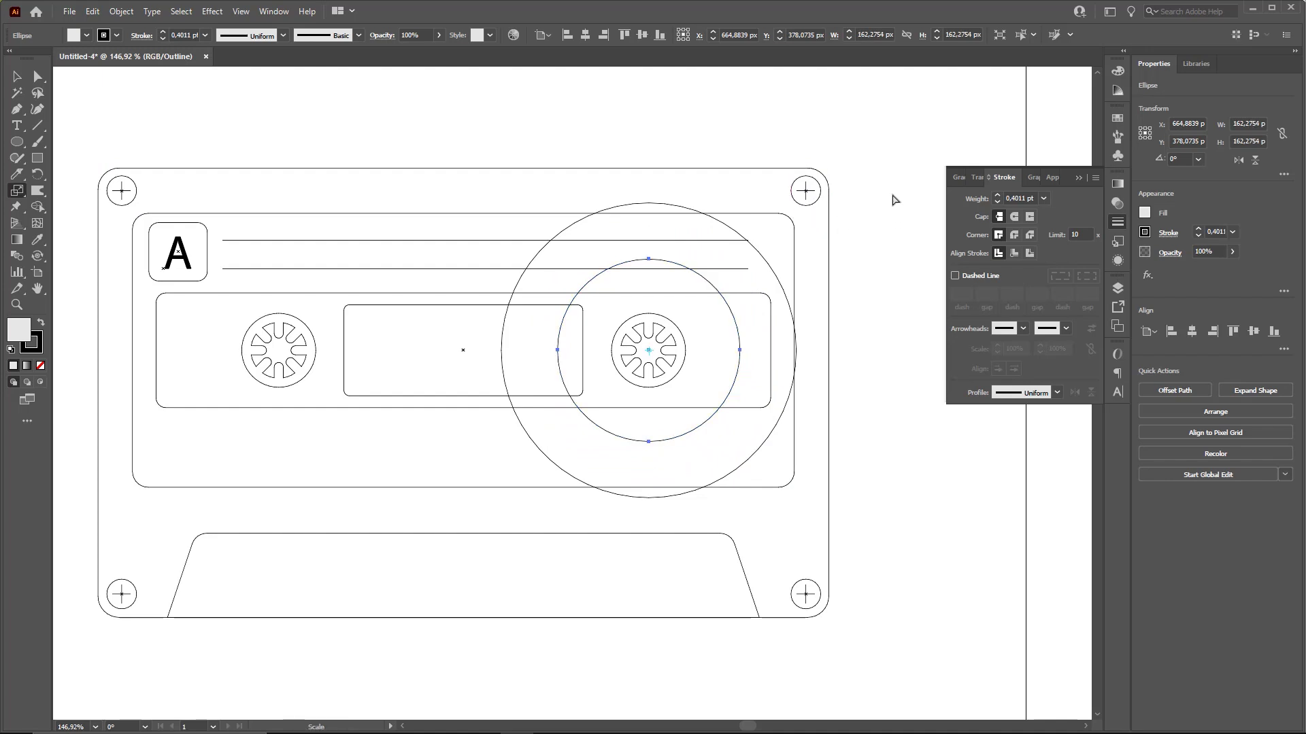
pyautogui.moveTo(877, 159); pyautogui.dragTo(860, 171)
pyautogui.press('v')
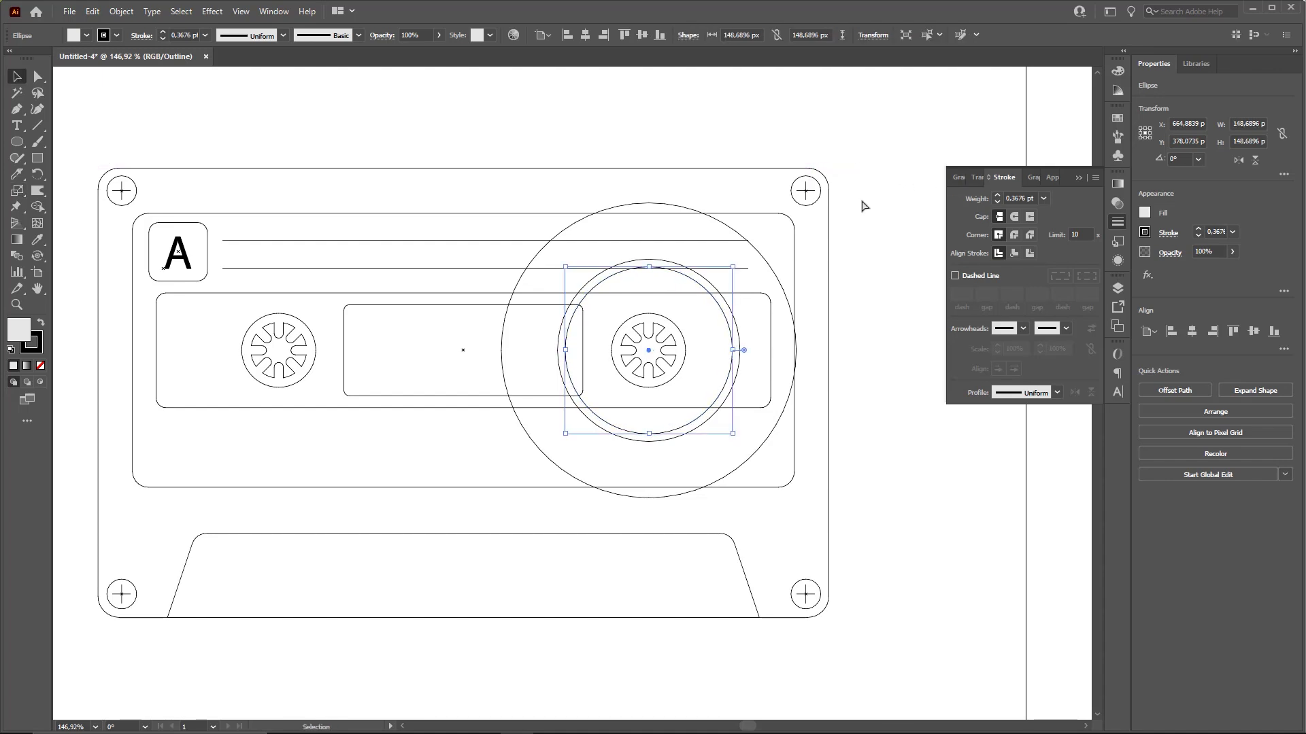
# Deselect the circles and switch the artwork back to Preview view
pyautogui.click(881, 228)
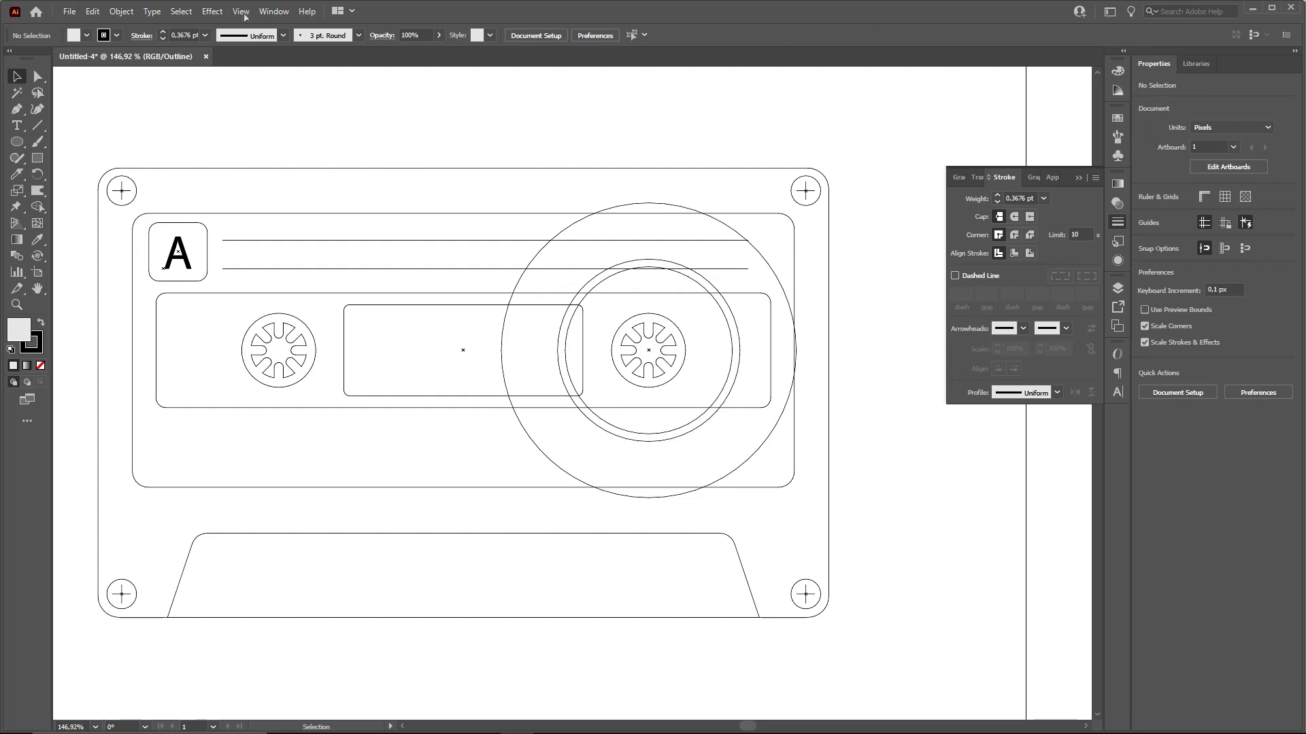
pyautogui.click(242, 12)
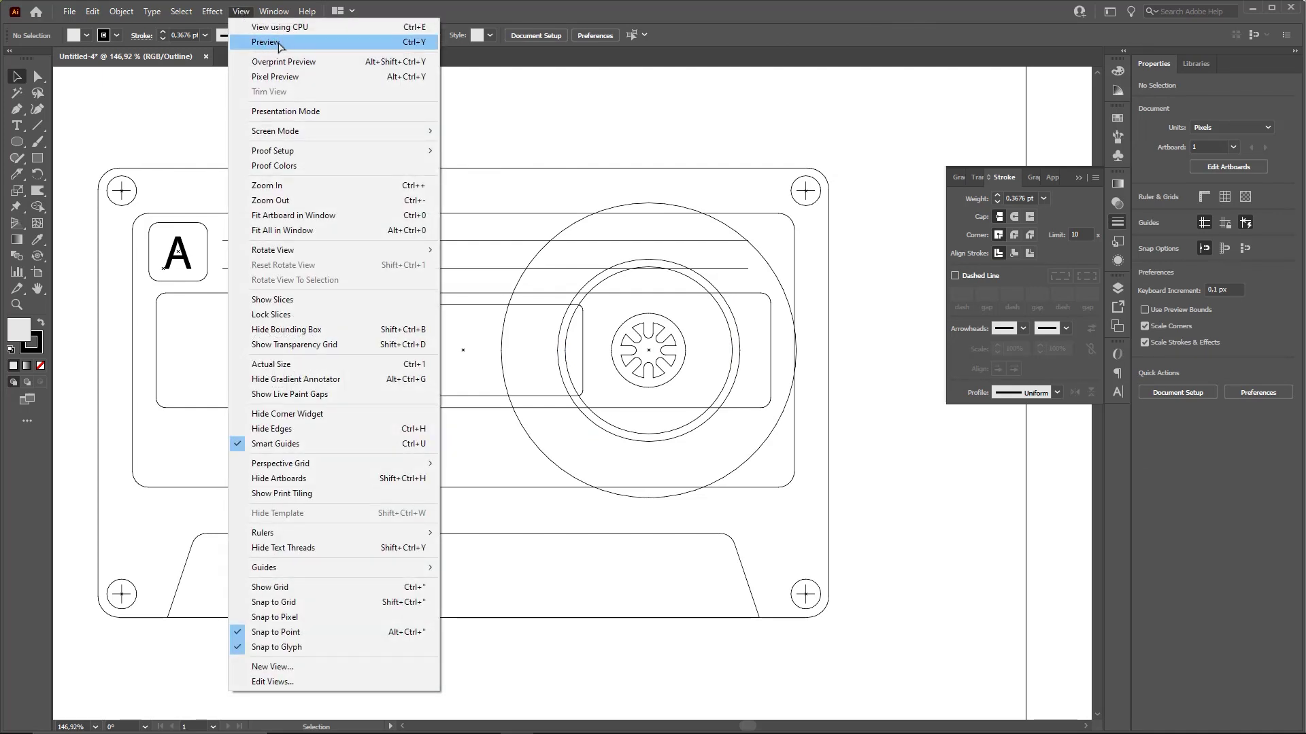
pyautogui.click(285, 42)
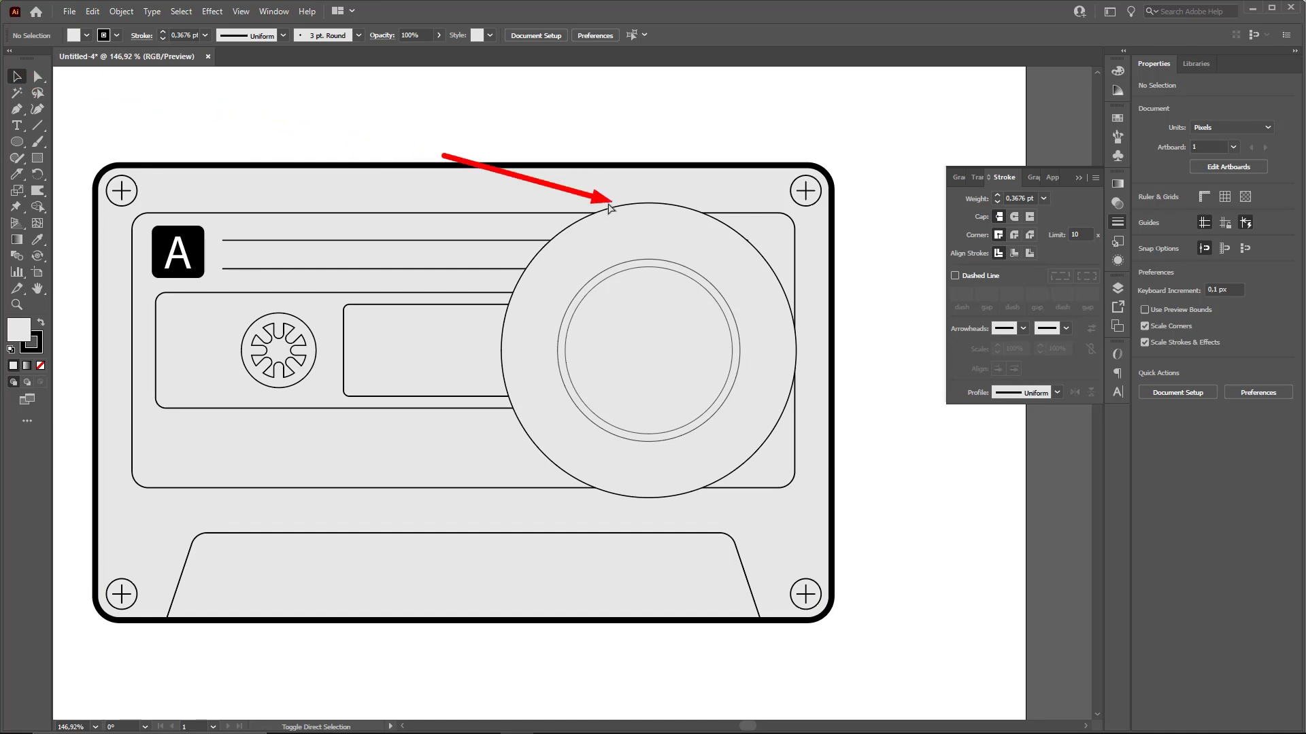
# Select the three concentric circles with the central window rectangle and remove the circle parts outside the window with the Shape Builder
pyautogui.click(630, 238)
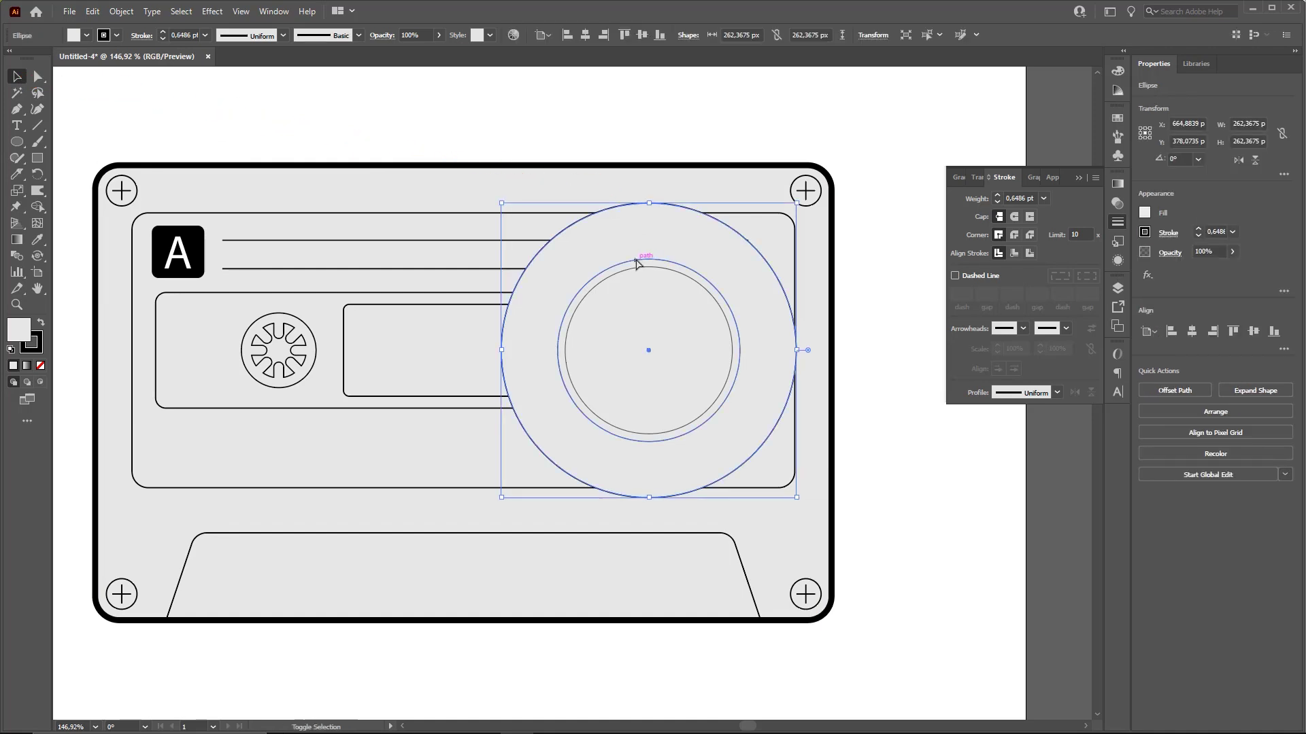
pyautogui.keyDown('shift'); pyautogui.click(637, 261); pyautogui.keyUp('shift')
pyautogui.click(775, 124)
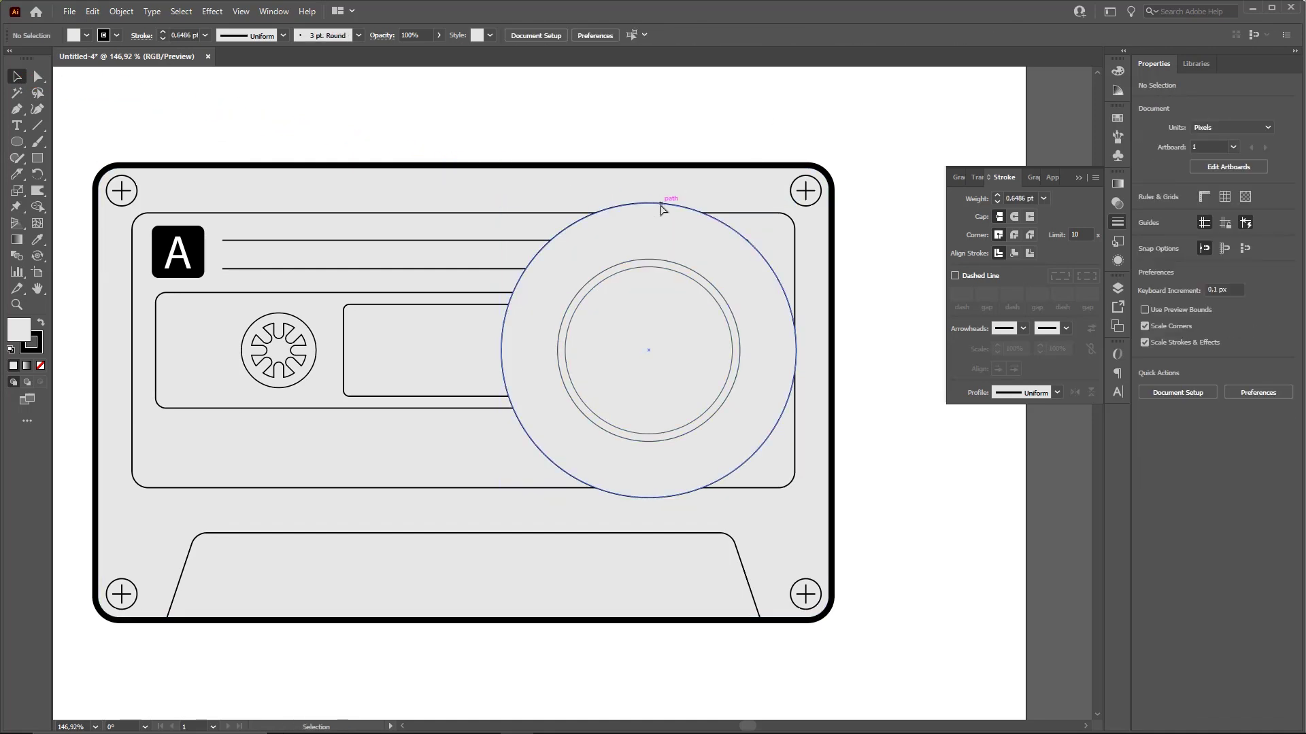
pyautogui.click(663, 214)
pyautogui.keyDown('shift'); pyautogui.click(648, 263); pyautogui.keyUp('shift')
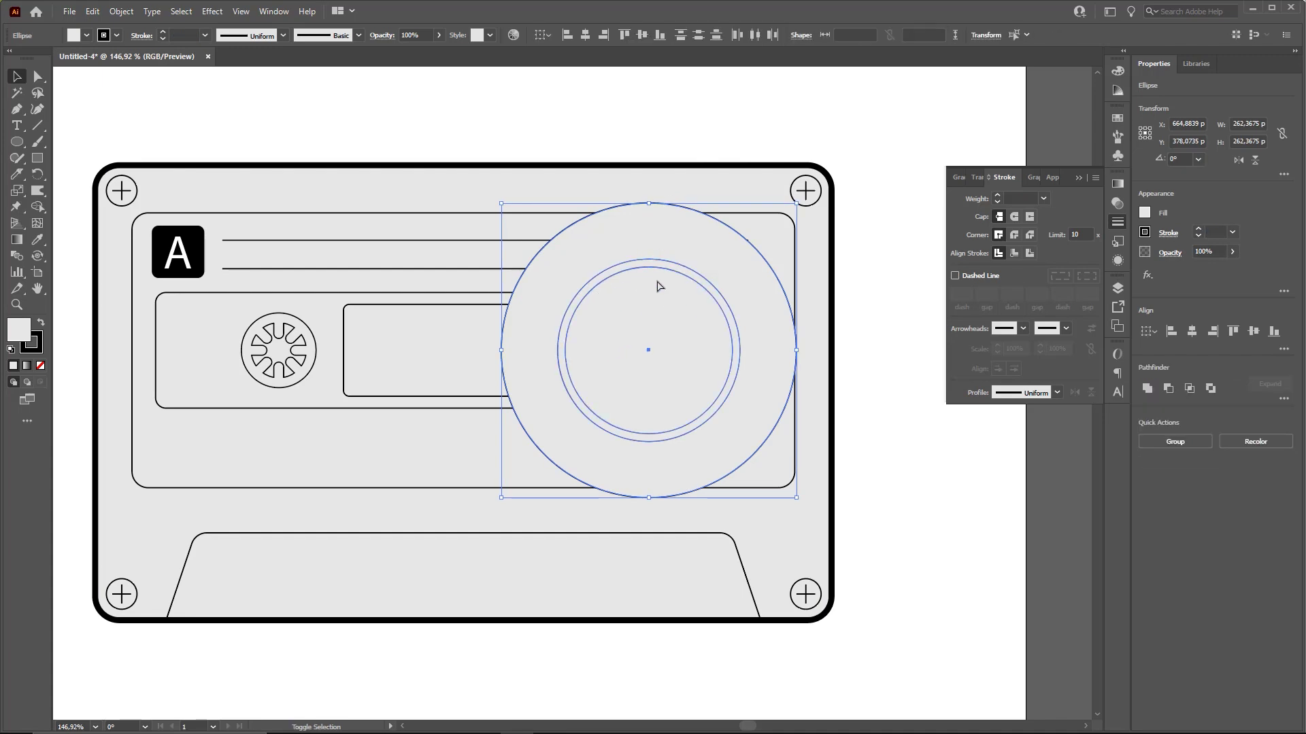
pyautogui.press('ctrl')
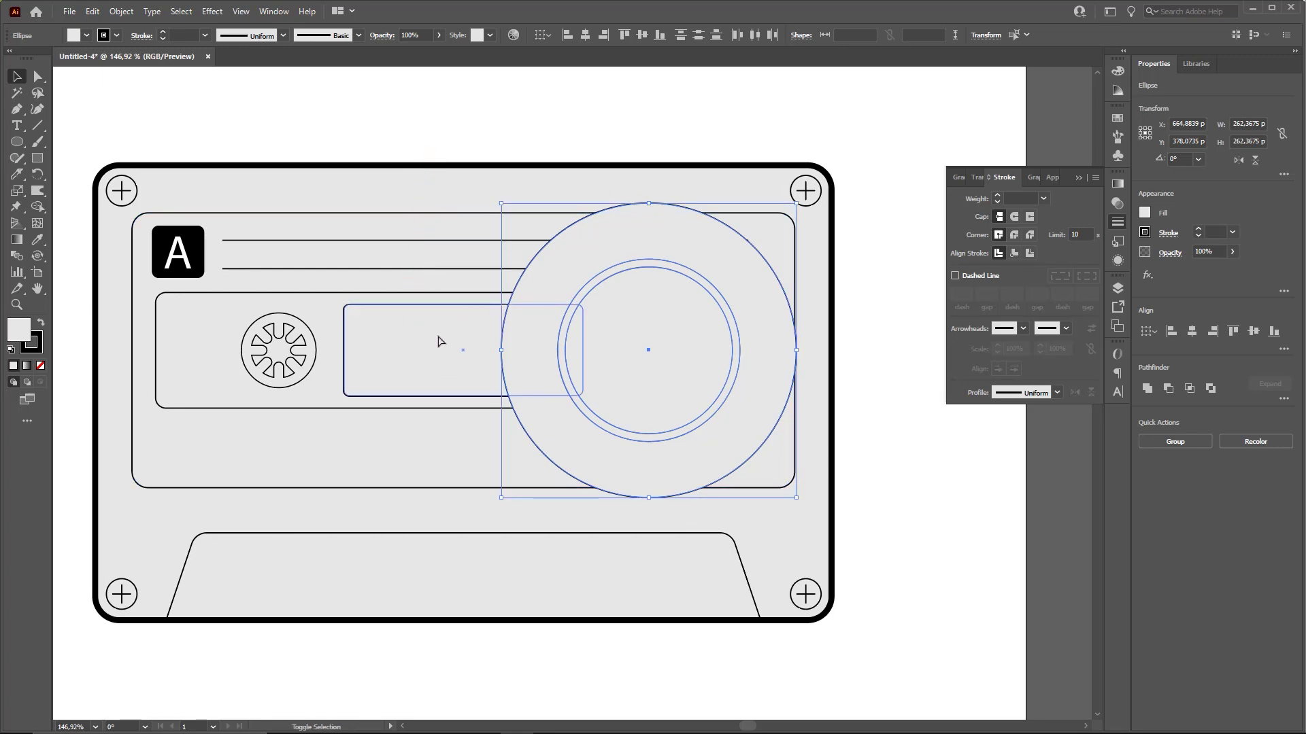
pyautogui.keyDown('shift'); pyautogui.click(442, 343); pyautogui.keyUp('shift')
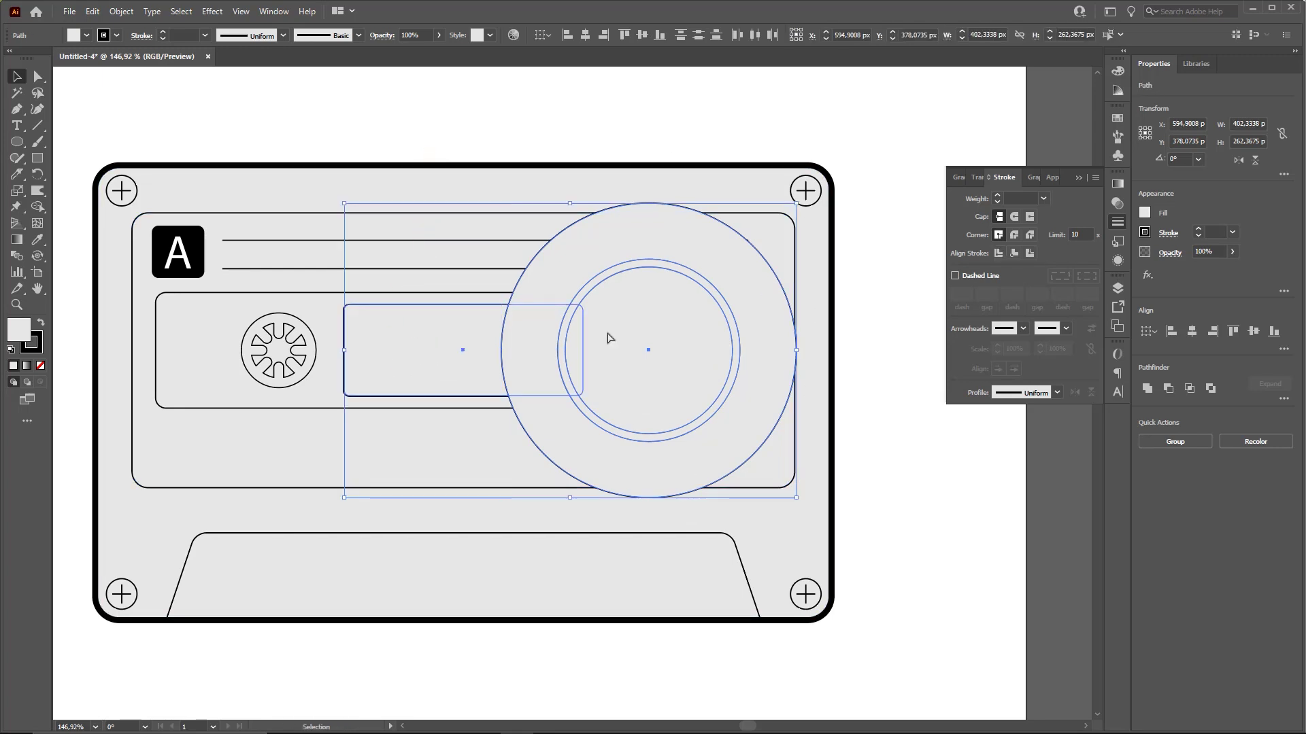
pyautogui.click(40, 207)
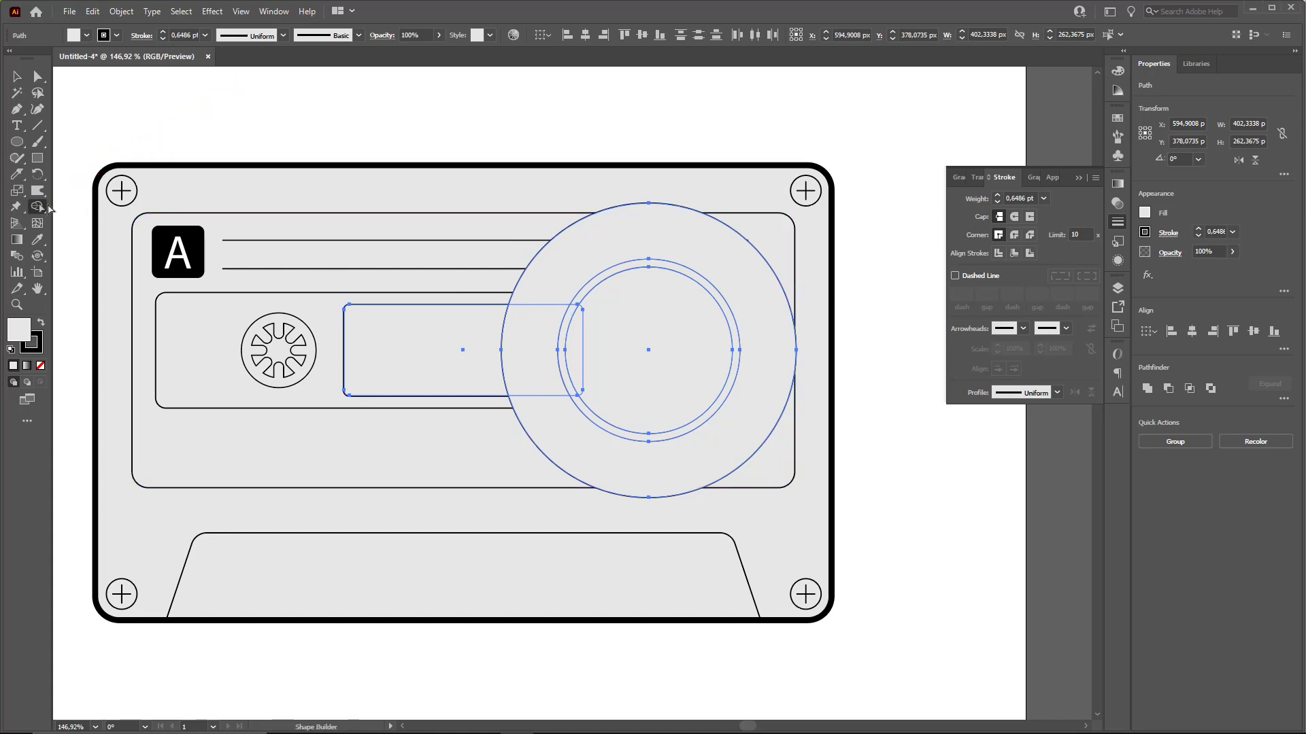
pyautogui.moveTo(564, 224); pyautogui.dragTo(631, 299)
pyautogui.moveTo(632, 348); pyautogui.dragTo(632, 354)
pyautogui.press('v')
pyautogui.click(900, 387)
pyautogui.scroll(-1, 661, 372)
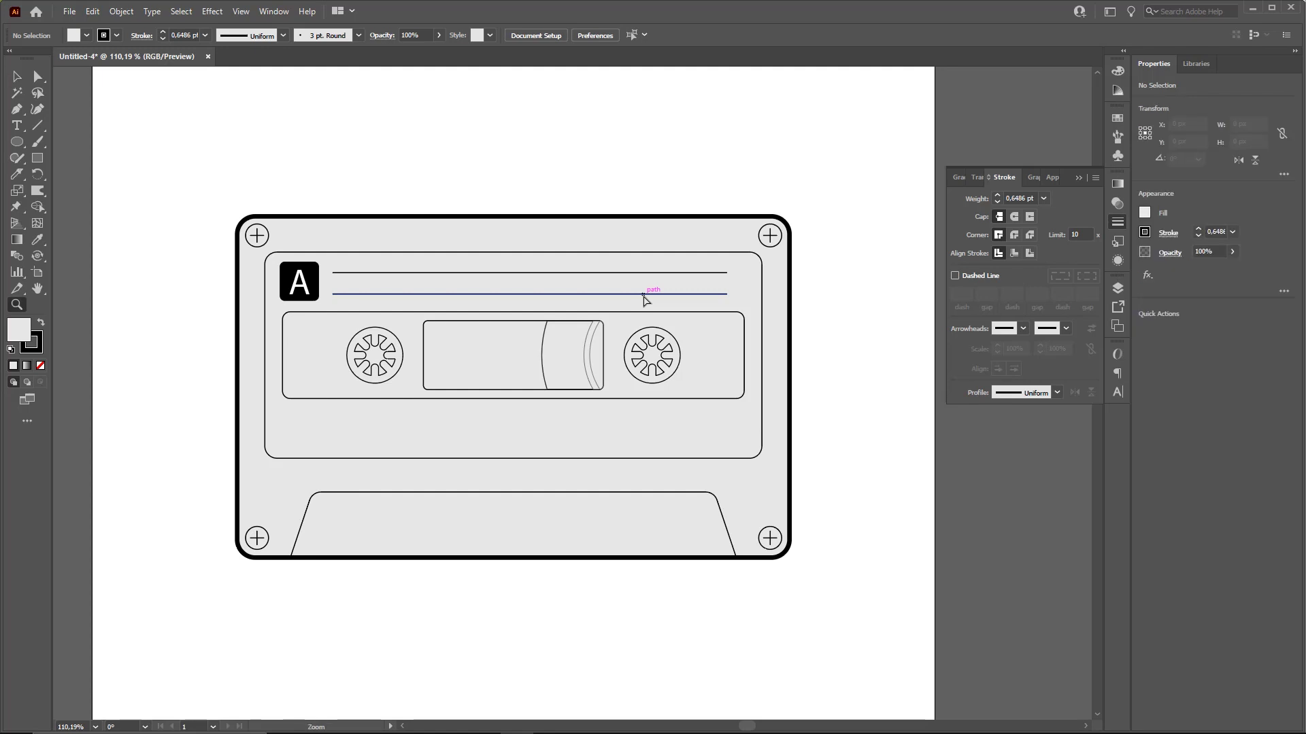
# Group the three curved tape shapes at the right end of the central window
pyautogui.scroll(2, 572, 348)
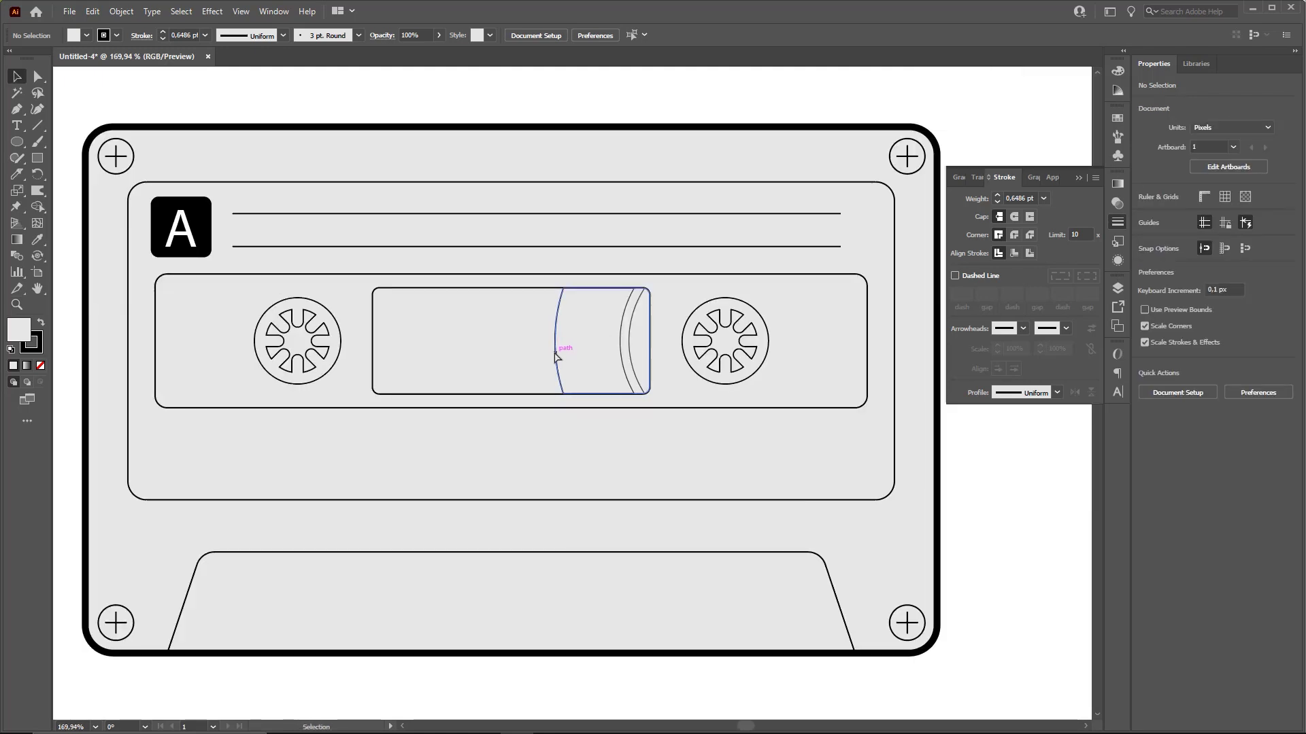
pyautogui.click(556, 356)
pyautogui.keyDown('shift'); pyautogui.click(631, 340); pyautogui.keyUp('shift')
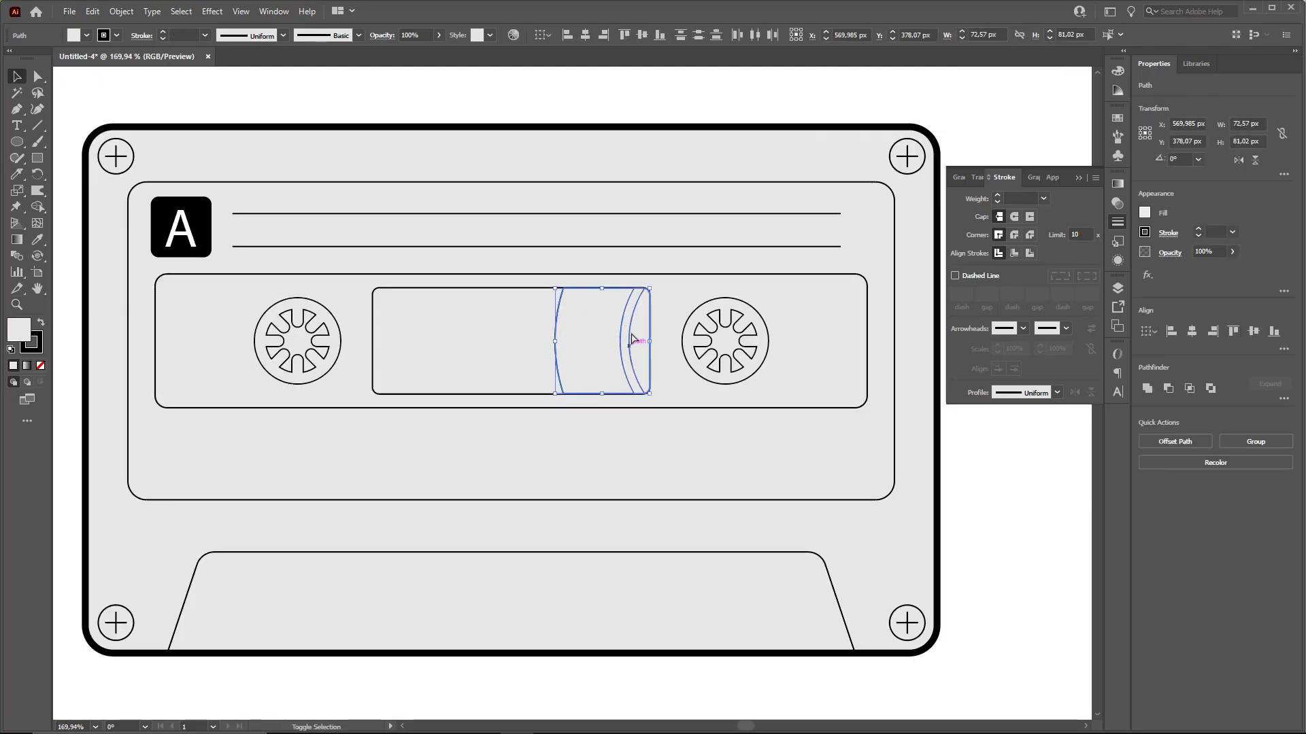
pyautogui.moveTo(638, 339); pyautogui.dragTo(572, 323)
pyautogui.hotkey('ctrl', 'z')
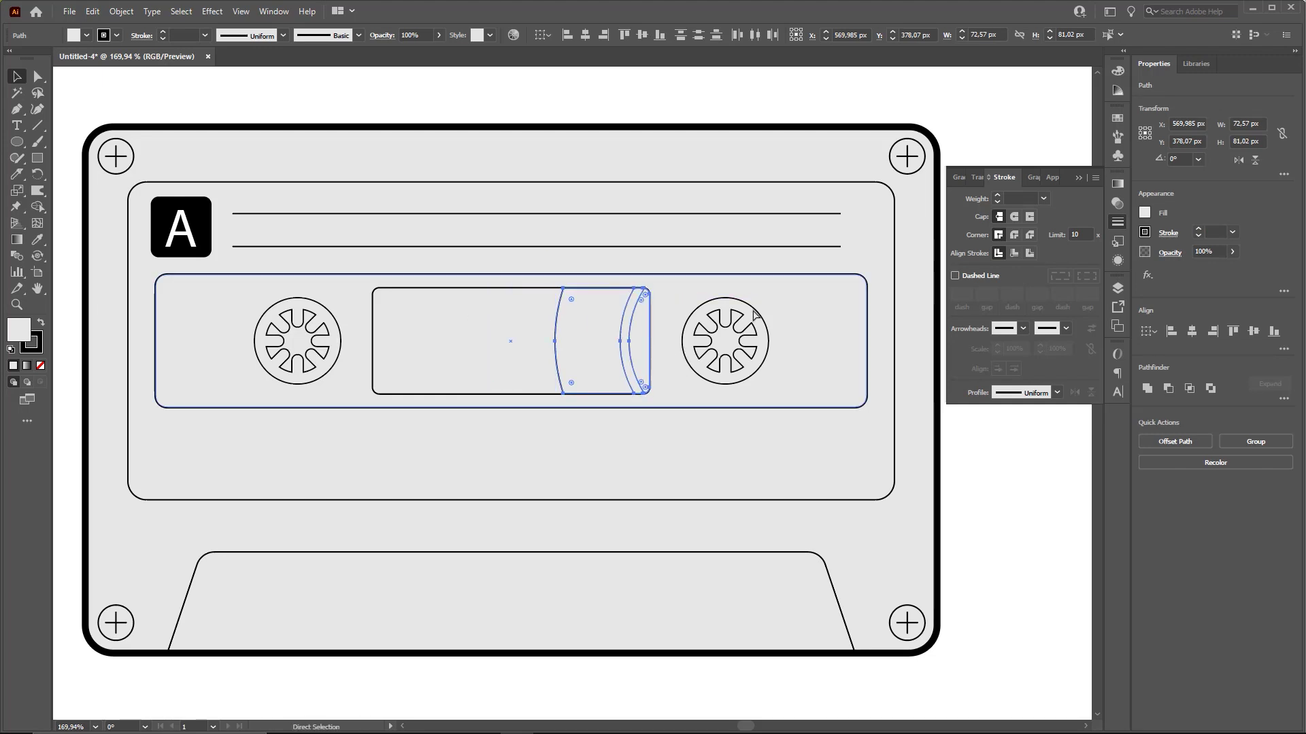
pyautogui.hotkey('ctrl', 'g')
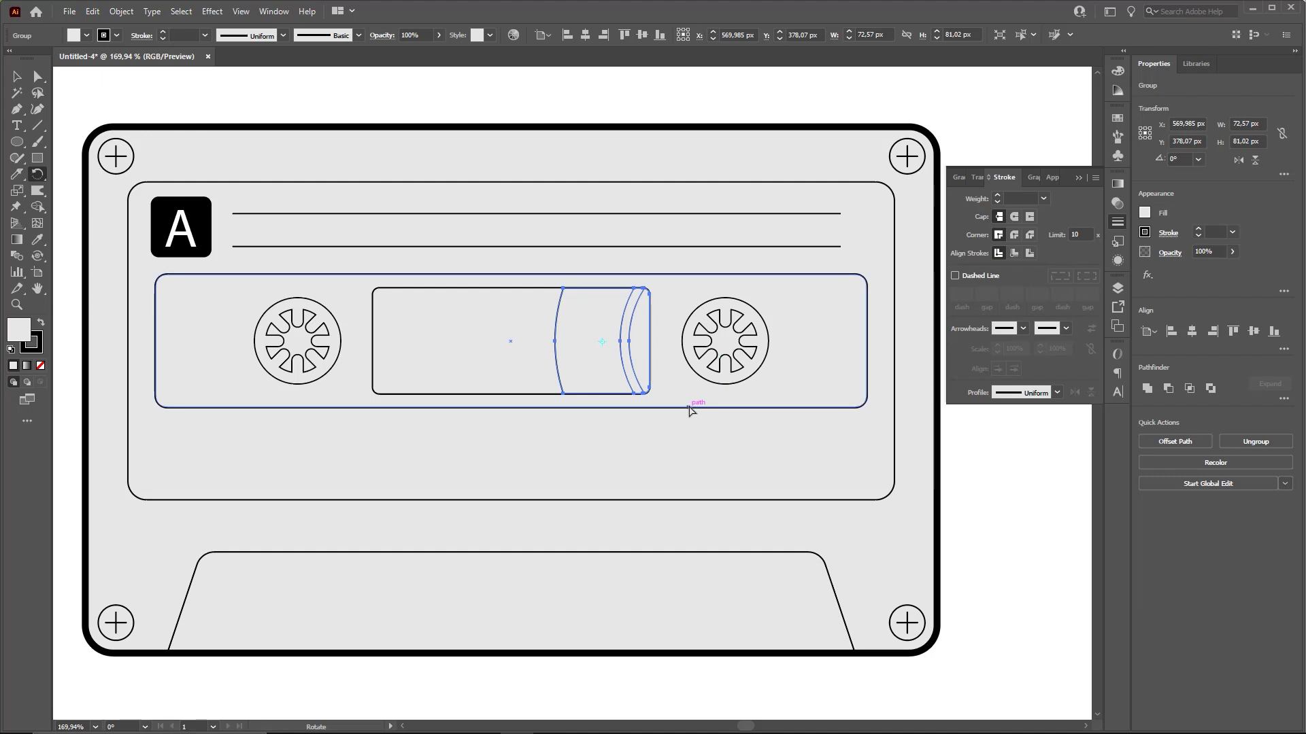
# Make a copy of the grouped tape shapes rotated 180° and move it against the opposite end of the central window
pyautogui.moveTo(690, 410); pyautogui.dragTo(519, 334)
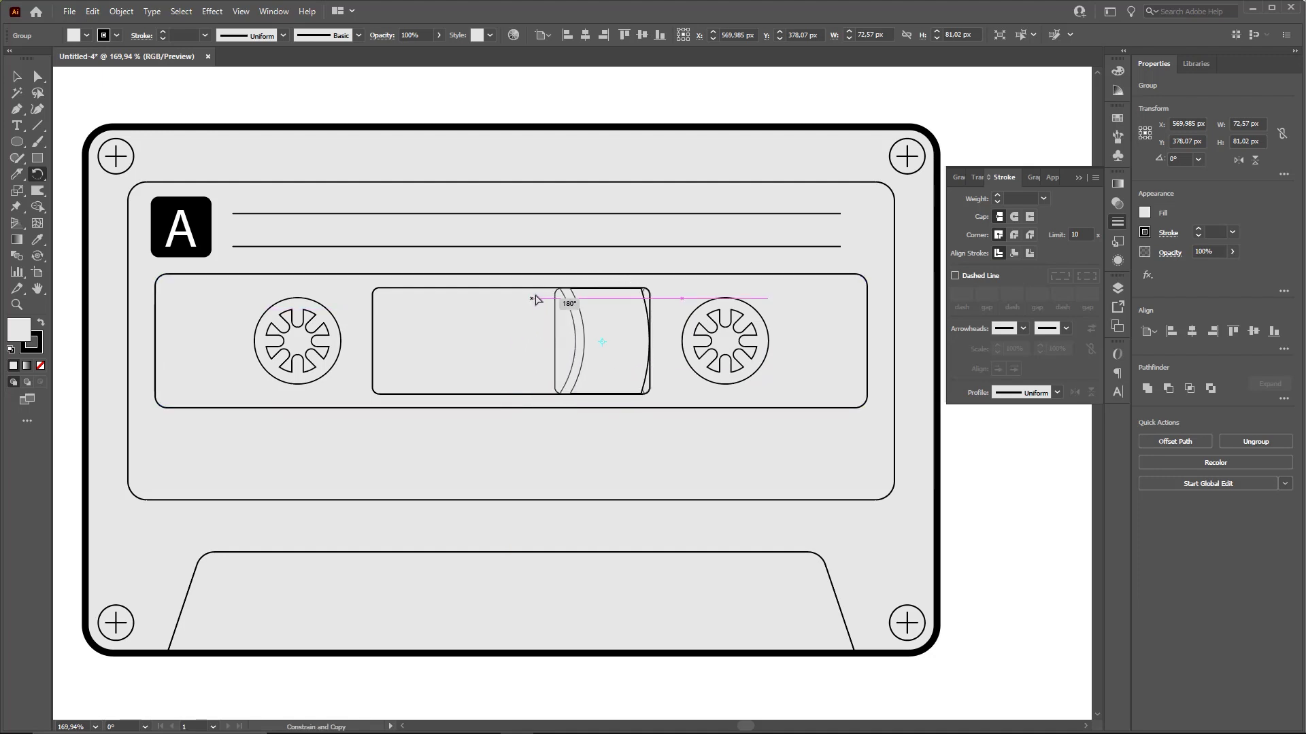
pyautogui.moveTo(536, 299); pyautogui.dragTo(538, 393)
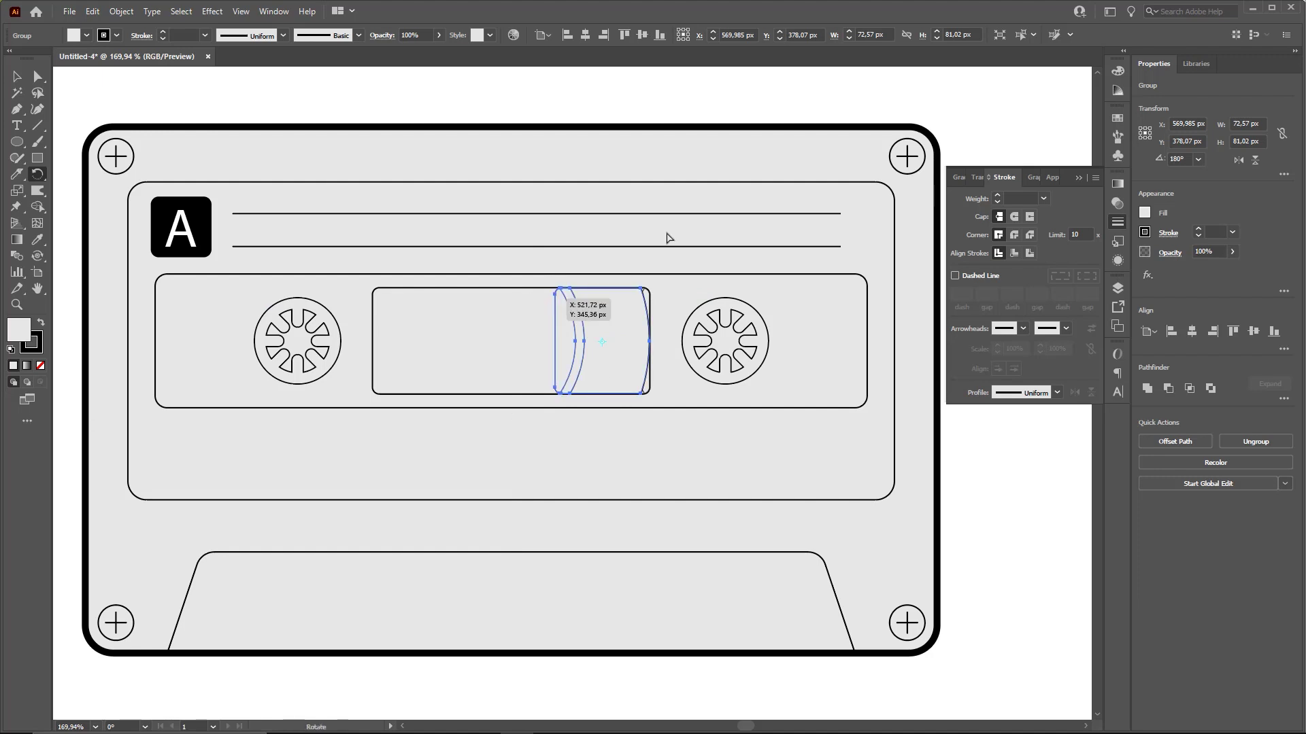
pyautogui.press('v')
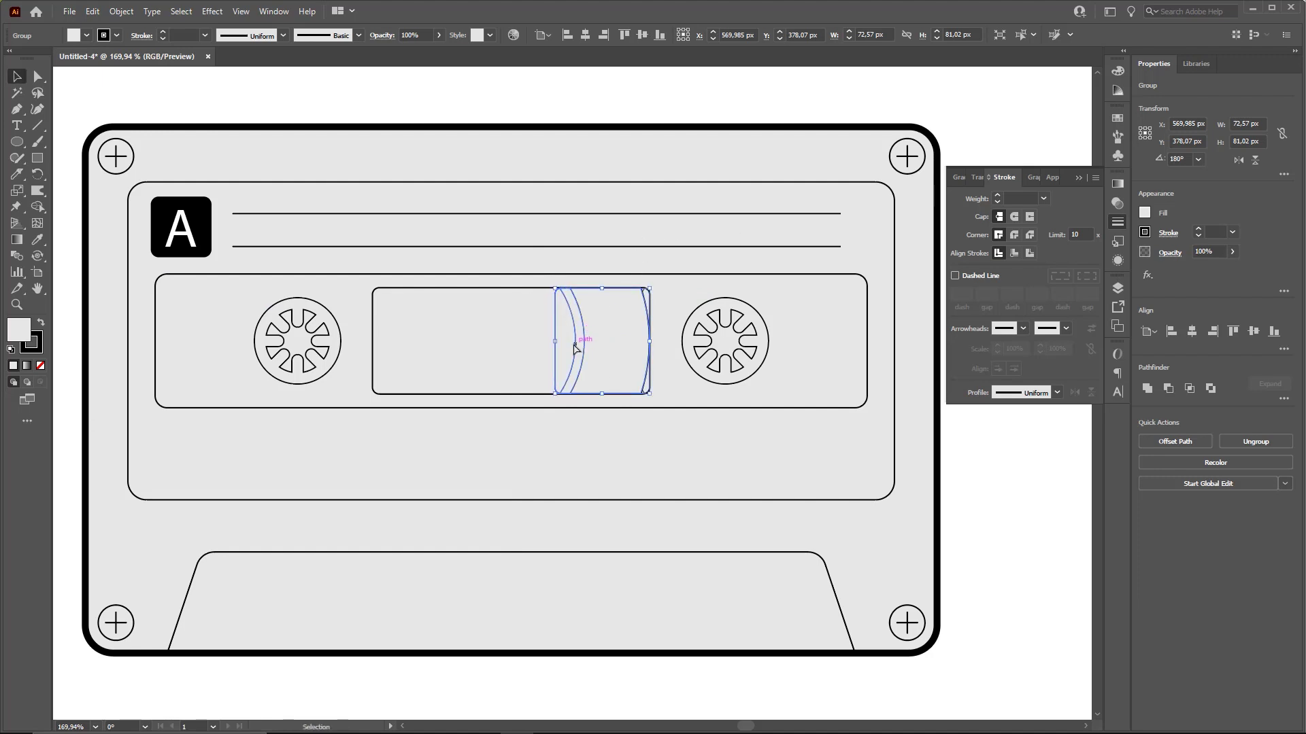
pyautogui.moveTo(574, 348); pyautogui.dragTo(399, 341)
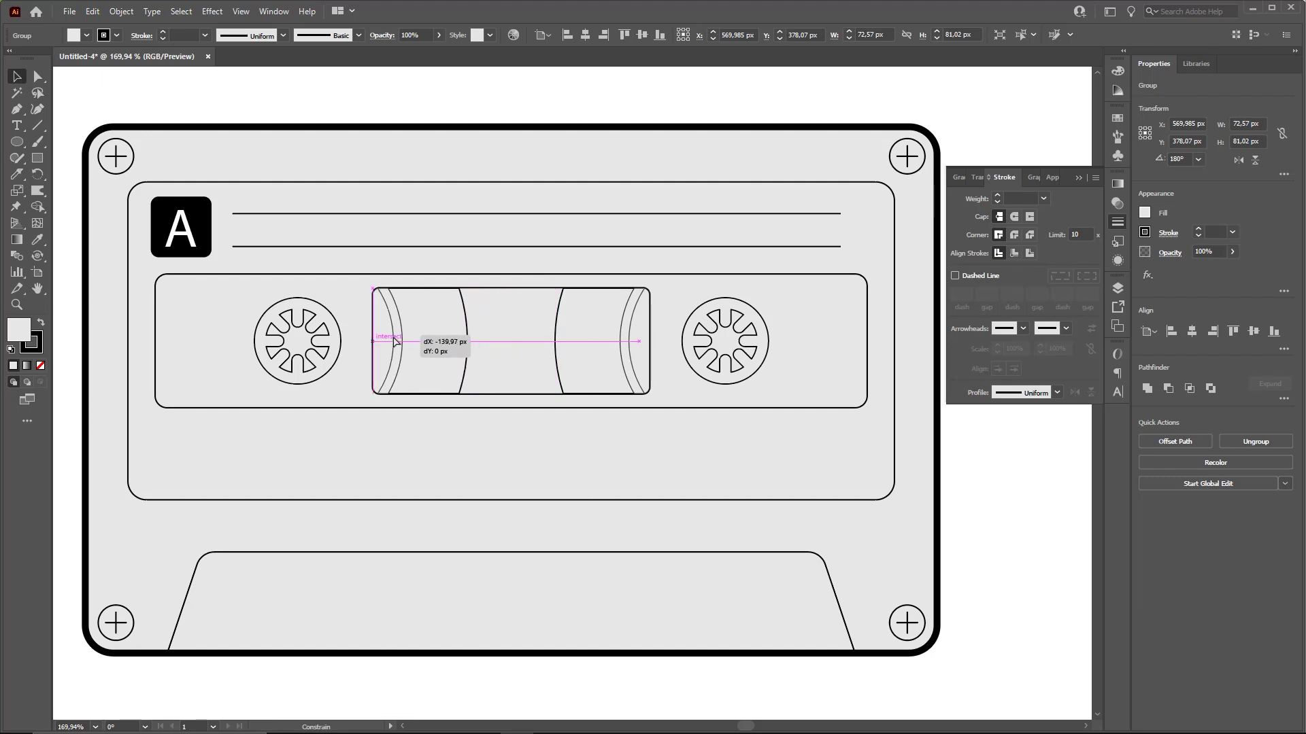
pyautogui.moveTo(540, 323); pyautogui.dragTo(368, 325)
pyautogui.click(640, 502)
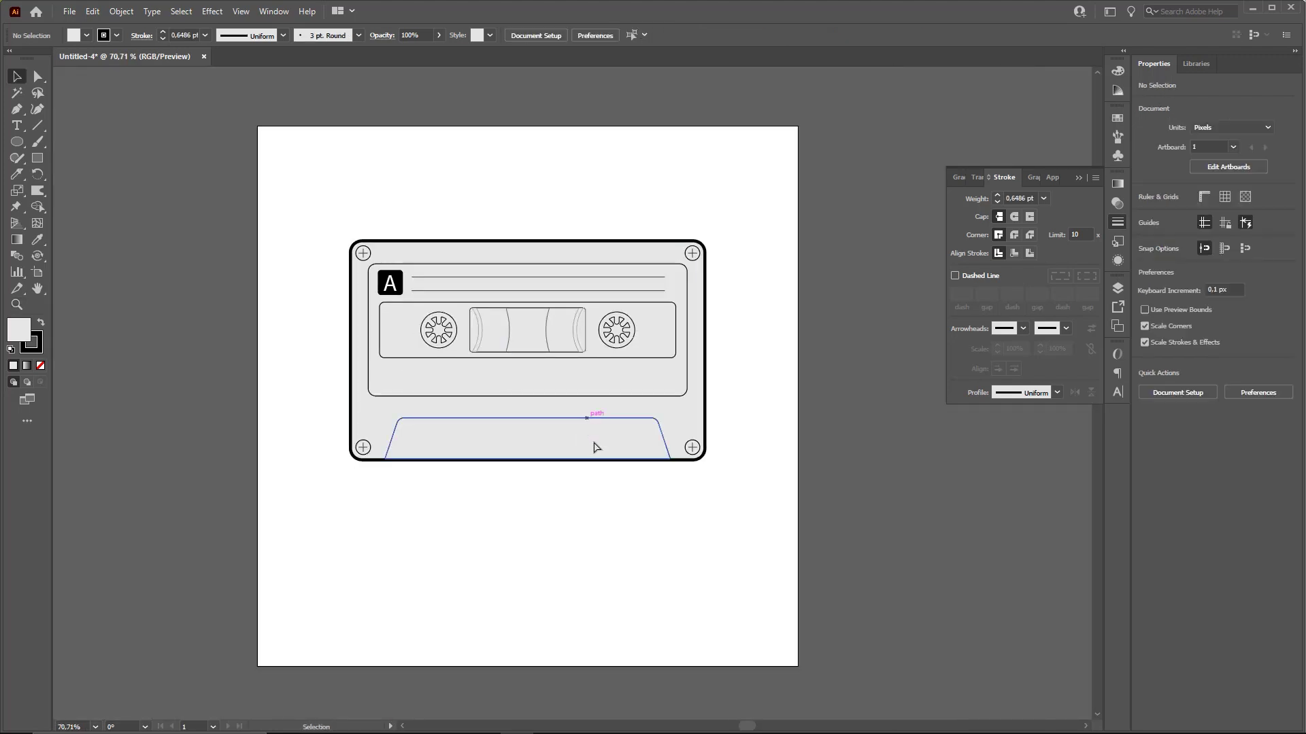
# Group all the cassette artwork into one object
pyautogui.moveTo(594, 445); pyautogui.dragTo(588, 499)
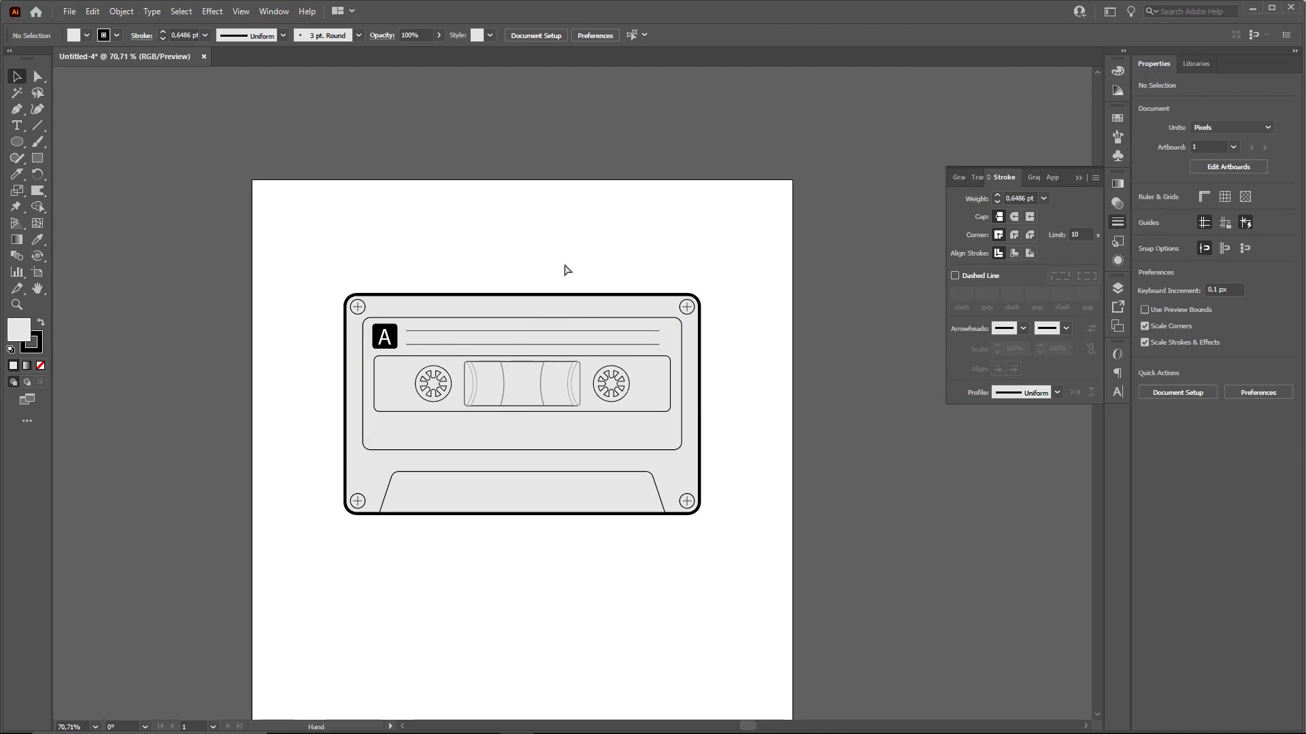
pyautogui.moveTo(568, 270); pyautogui.dragTo(563, 197)
pyautogui.moveTo(752, 500); pyautogui.dragTo(754, 502)
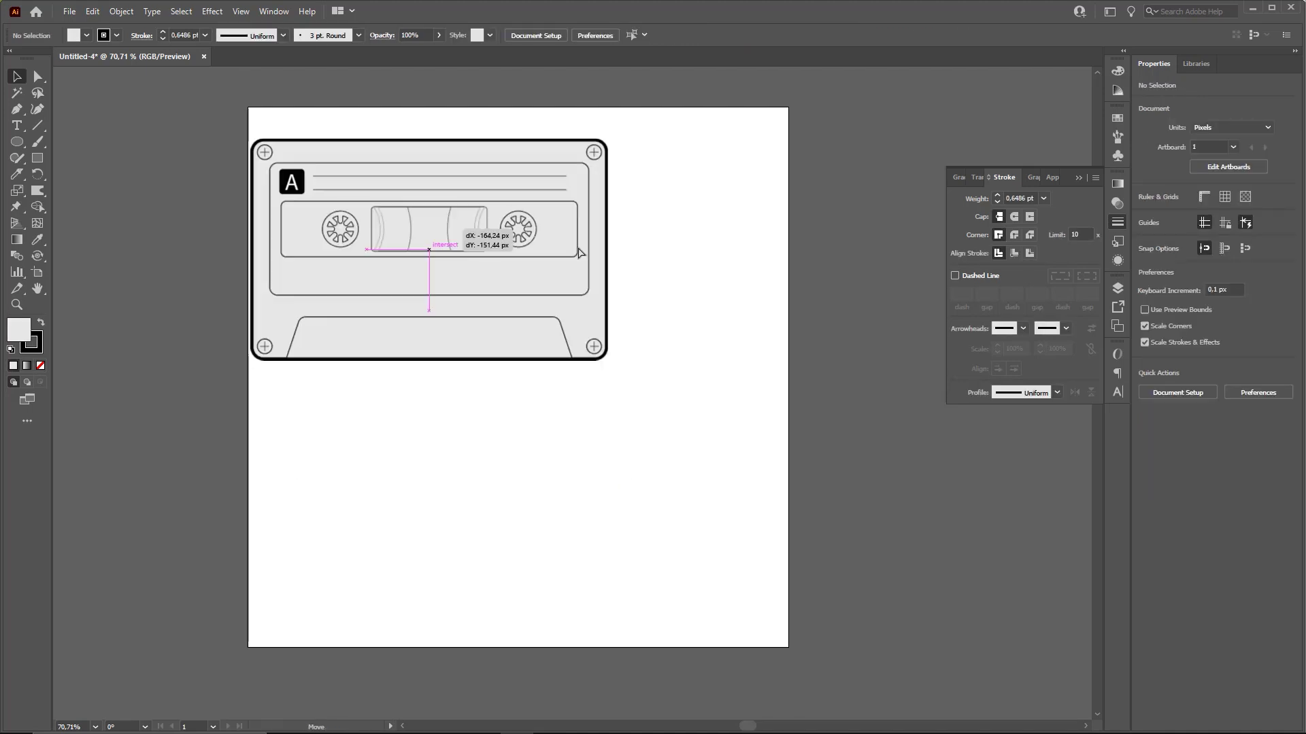
pyautogui.hotkey('ctrl', 'g')
pyautogui.press('z')
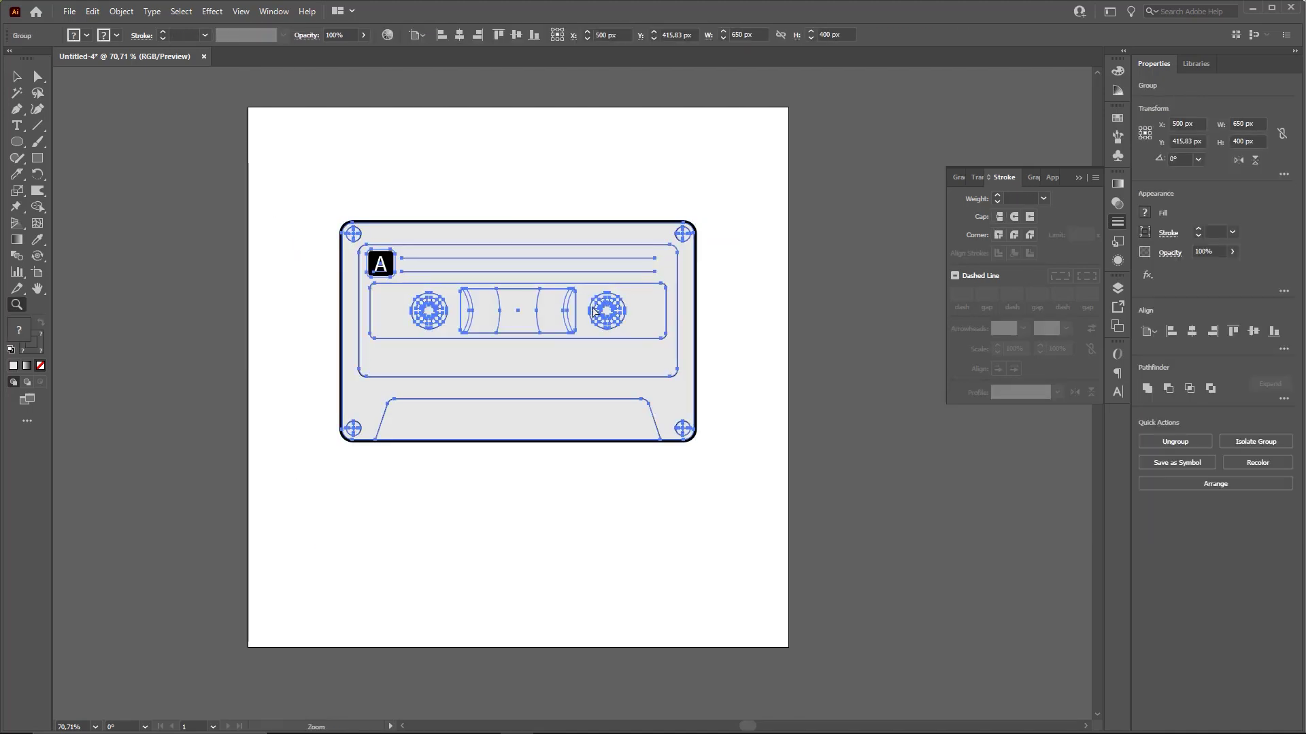
pyautogui.moveTo(592, 310); pyautogui.dragTo(576, 314)
pyautogui.moveTo(578, 312); pyautogui.dragTo(570, 356)
pyautogui.click(591, 201)
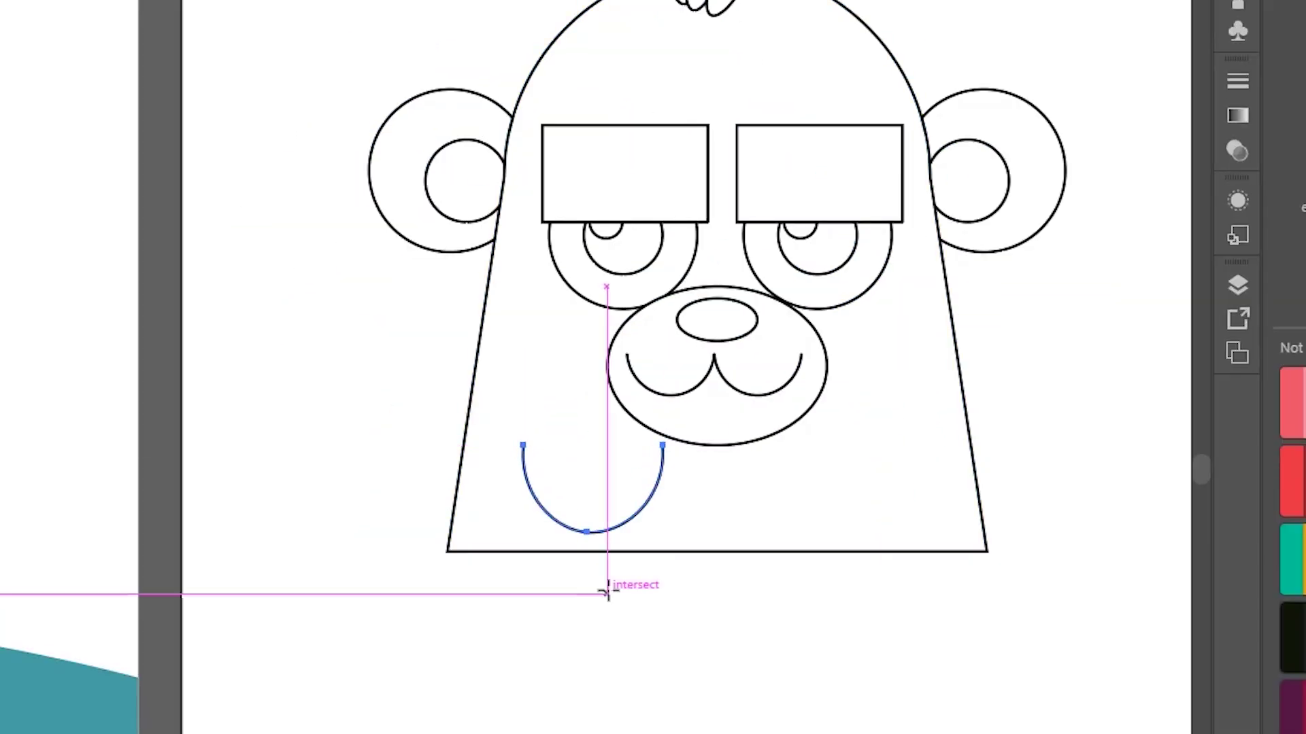
pyautogui.moveTo(347, 509); pyautogui.dragTo(621, 617)
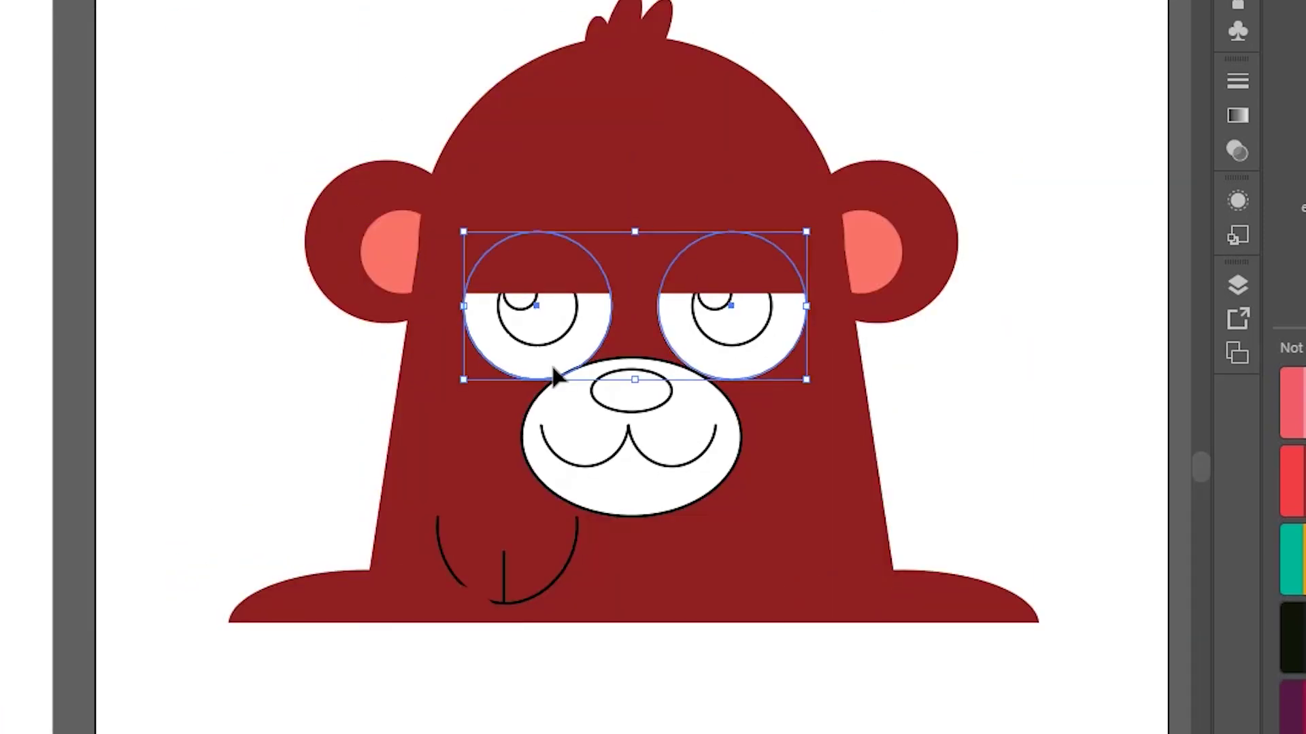